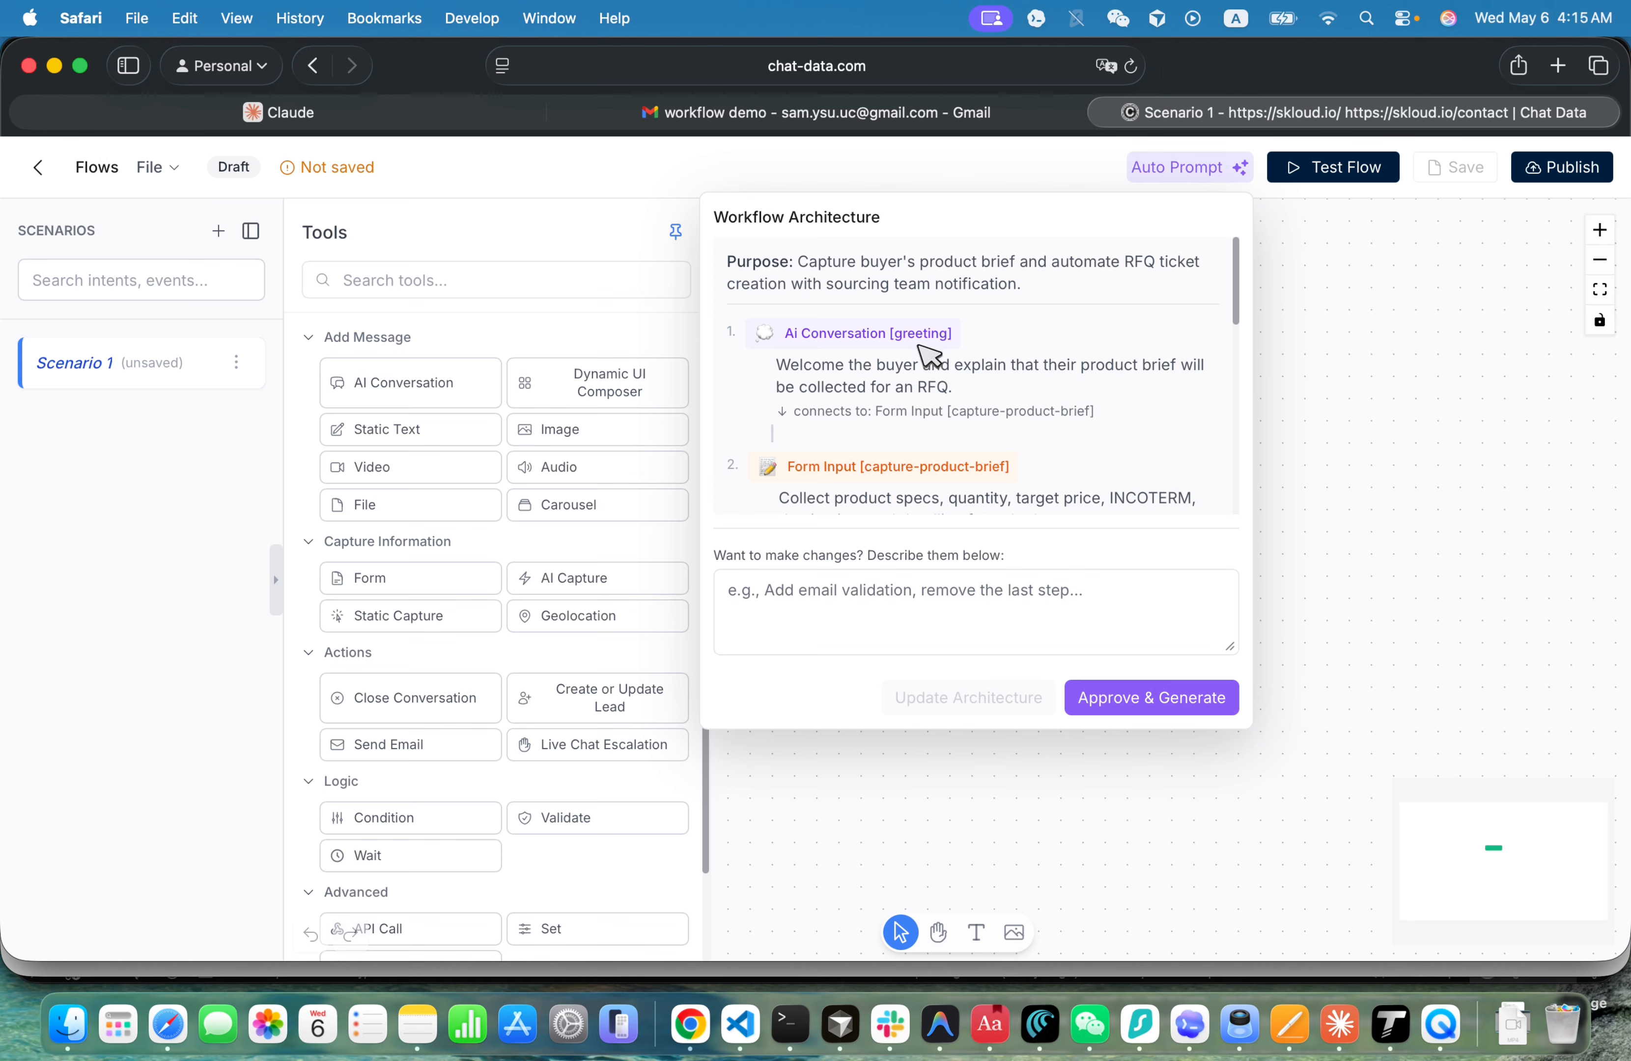
# - Review the proposed workflow architecture, from the greeting through the product brief form, RFQ ticket API call, sourcing-team email, error and confirmation messages
pyautogui.scroll(-1, 851, 426)
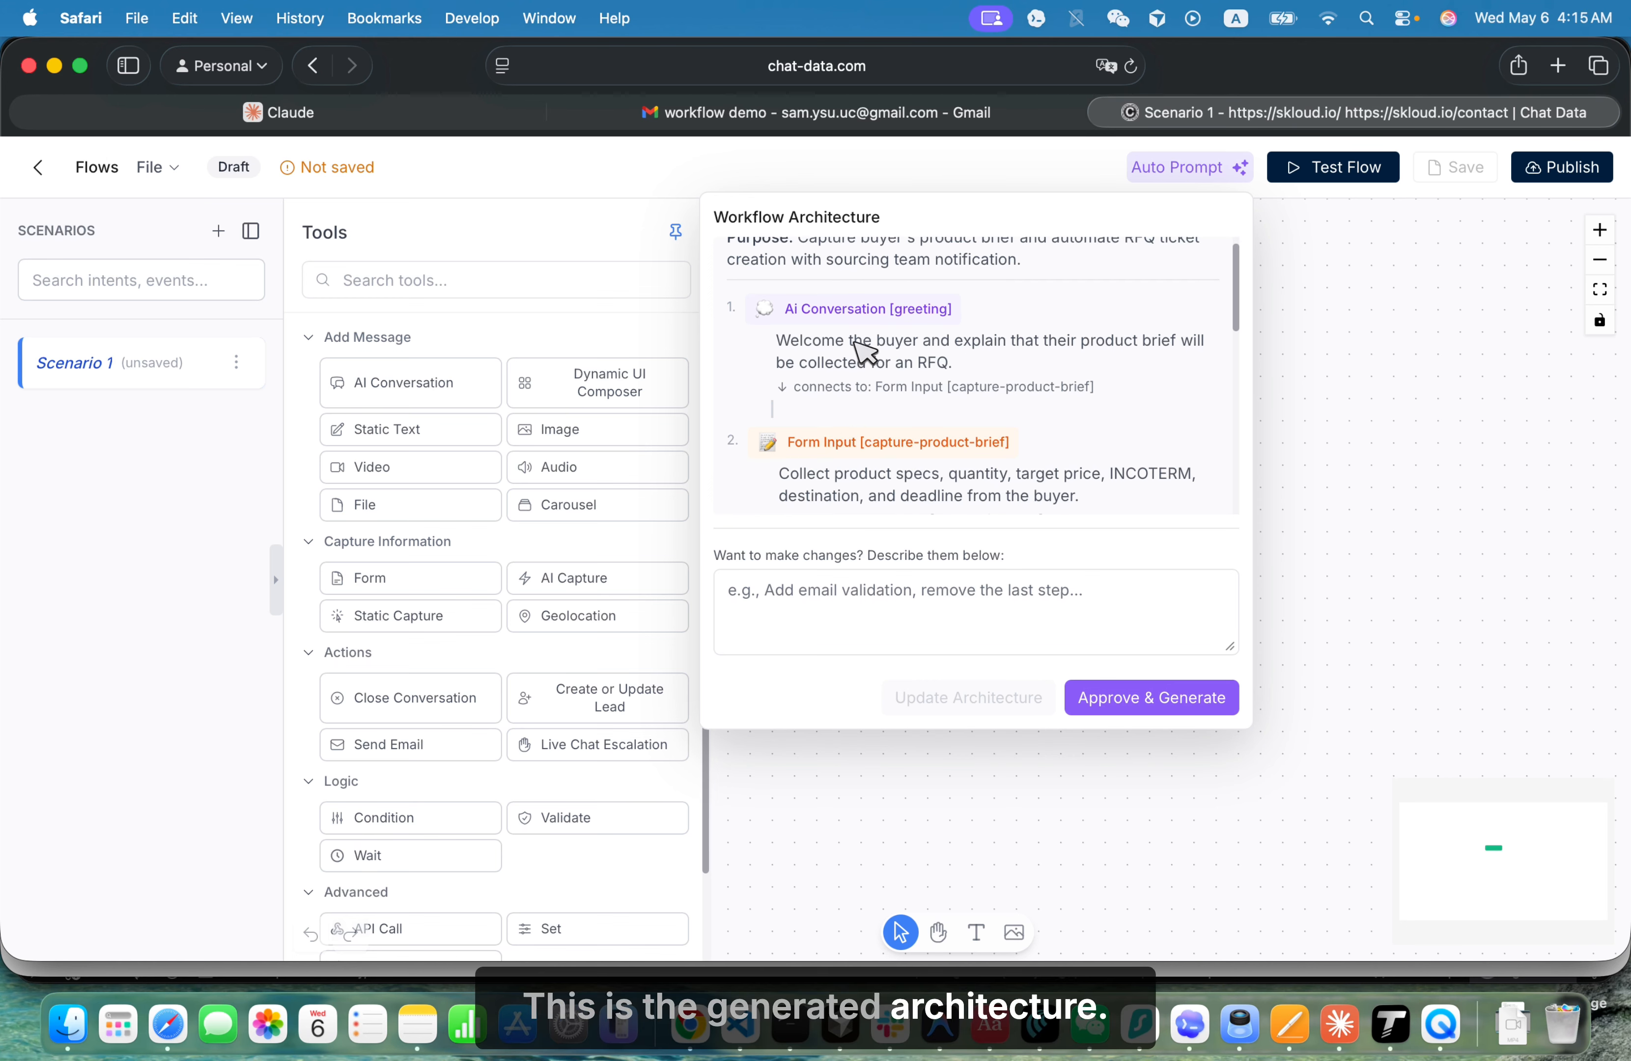
pyautogui.scroll(-1, 967, 405)
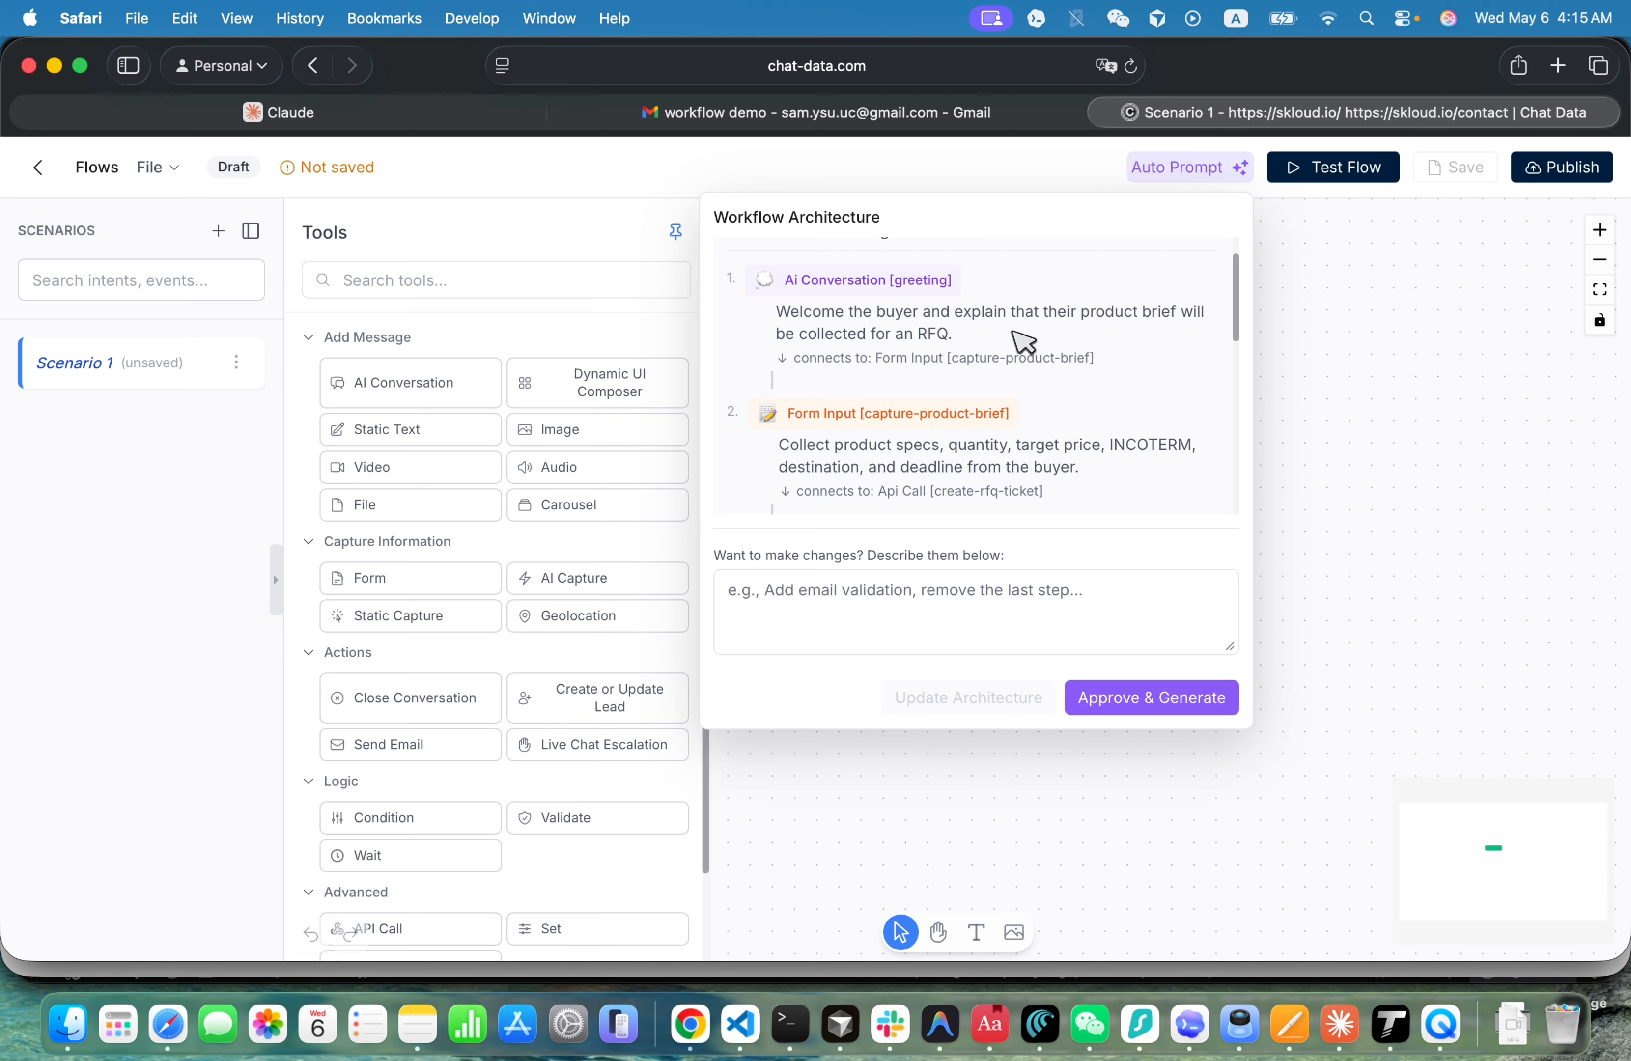
pyautogui.scroll(-1, 964, 363)
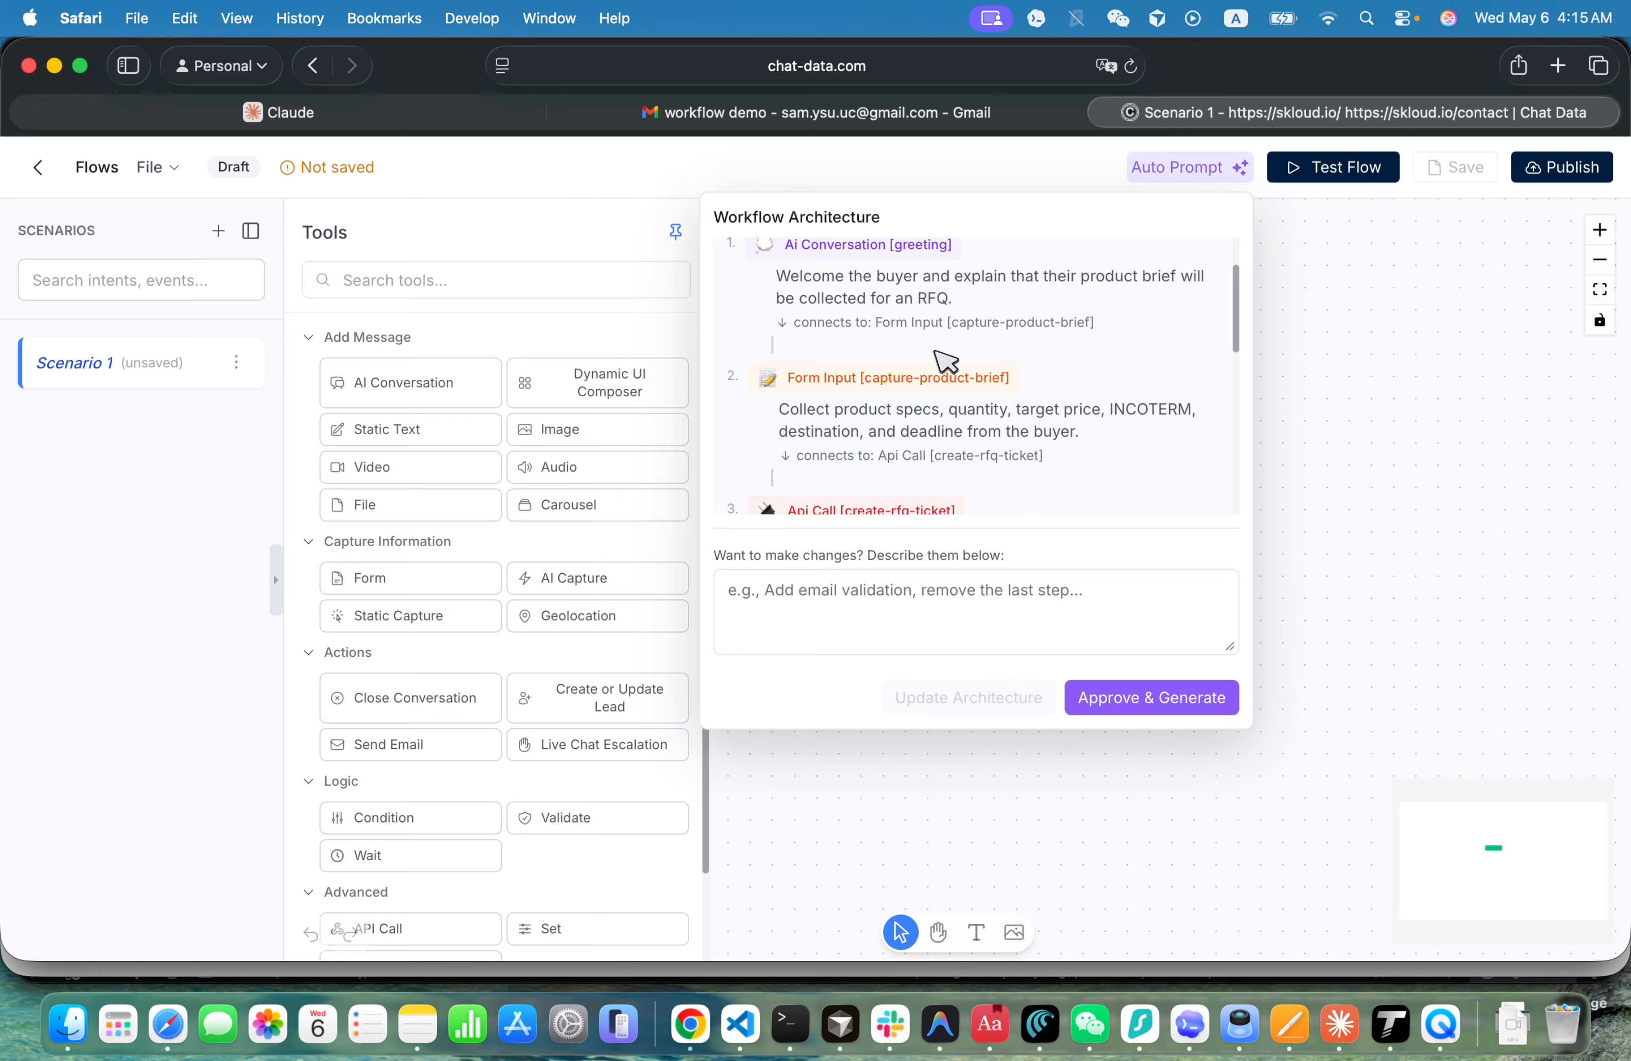
pyautogui.scroll(-2, 941, 369)
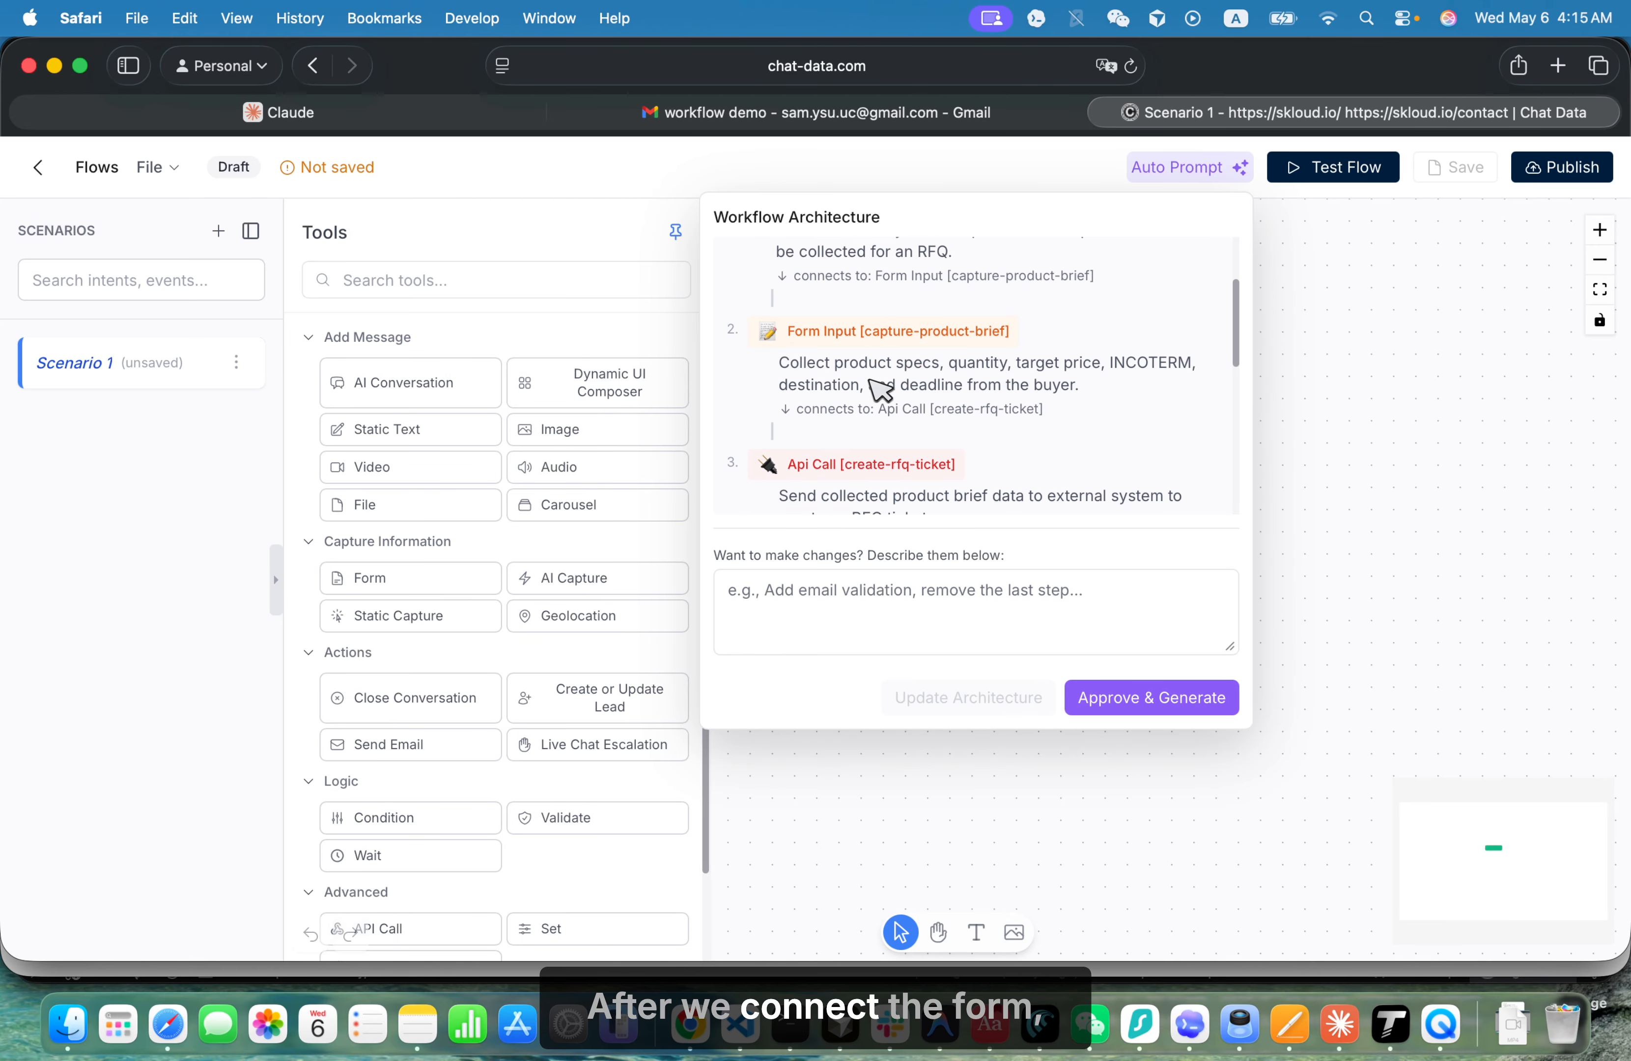
pyautogui.scroll(-1, 896, 392)
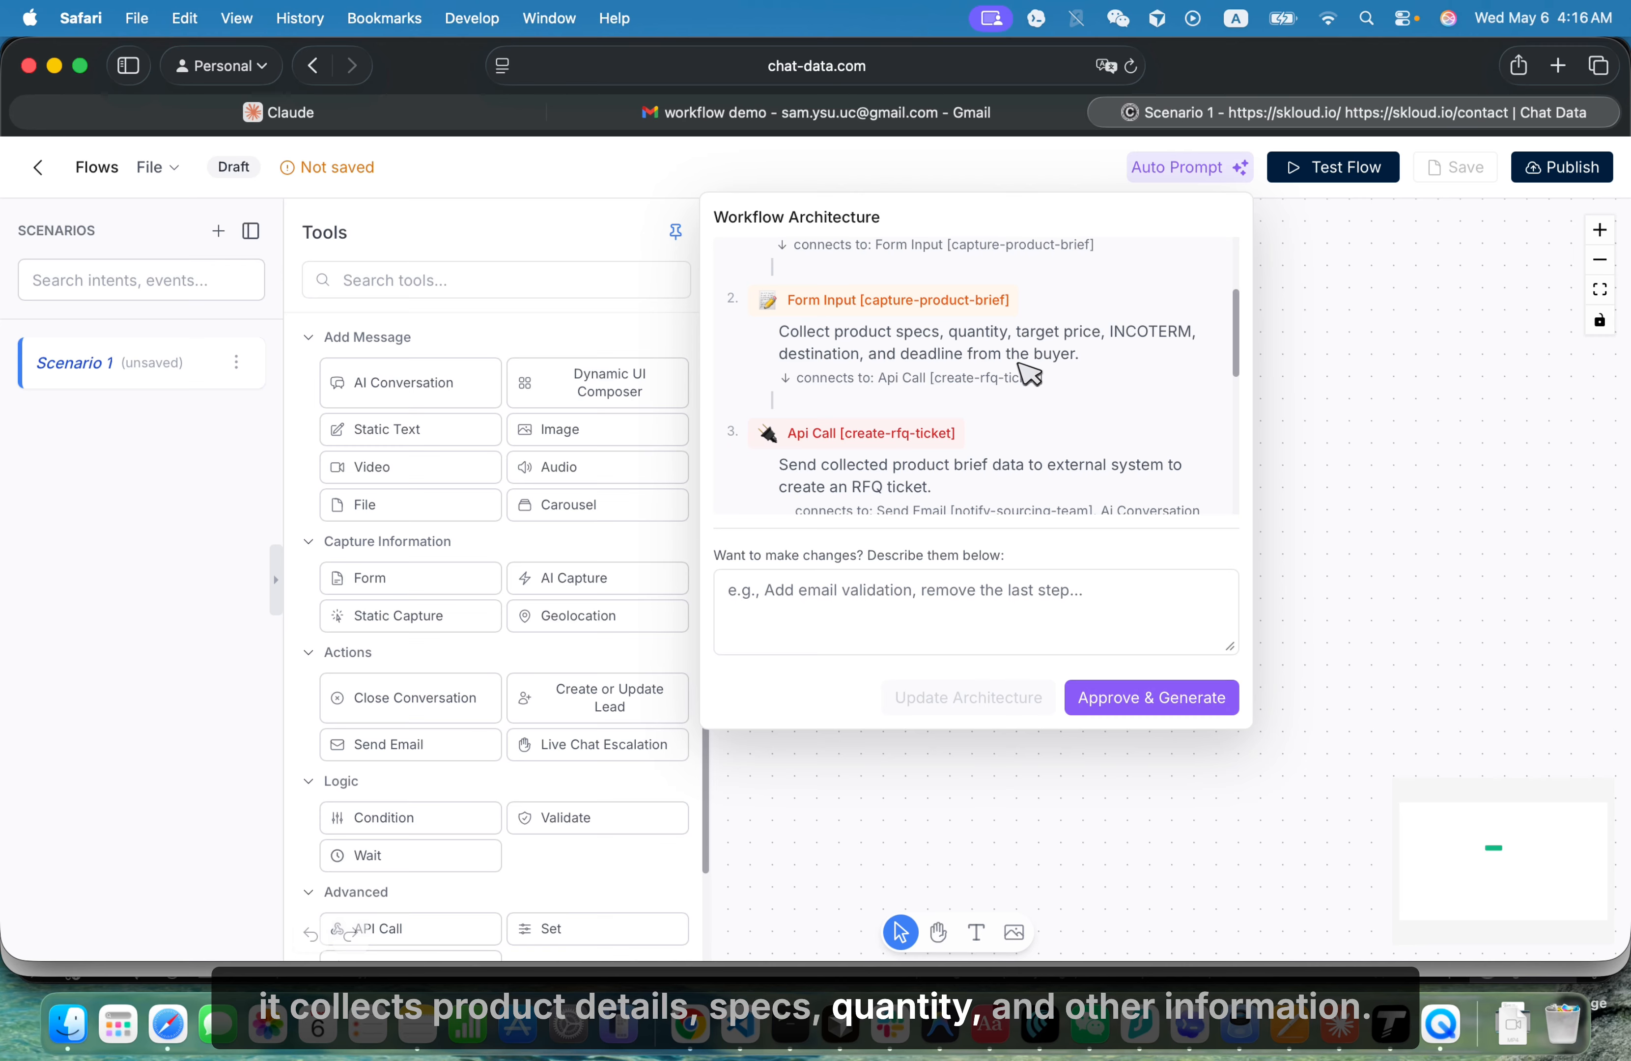
pyautogui.scroll(-1, 1026, 365)
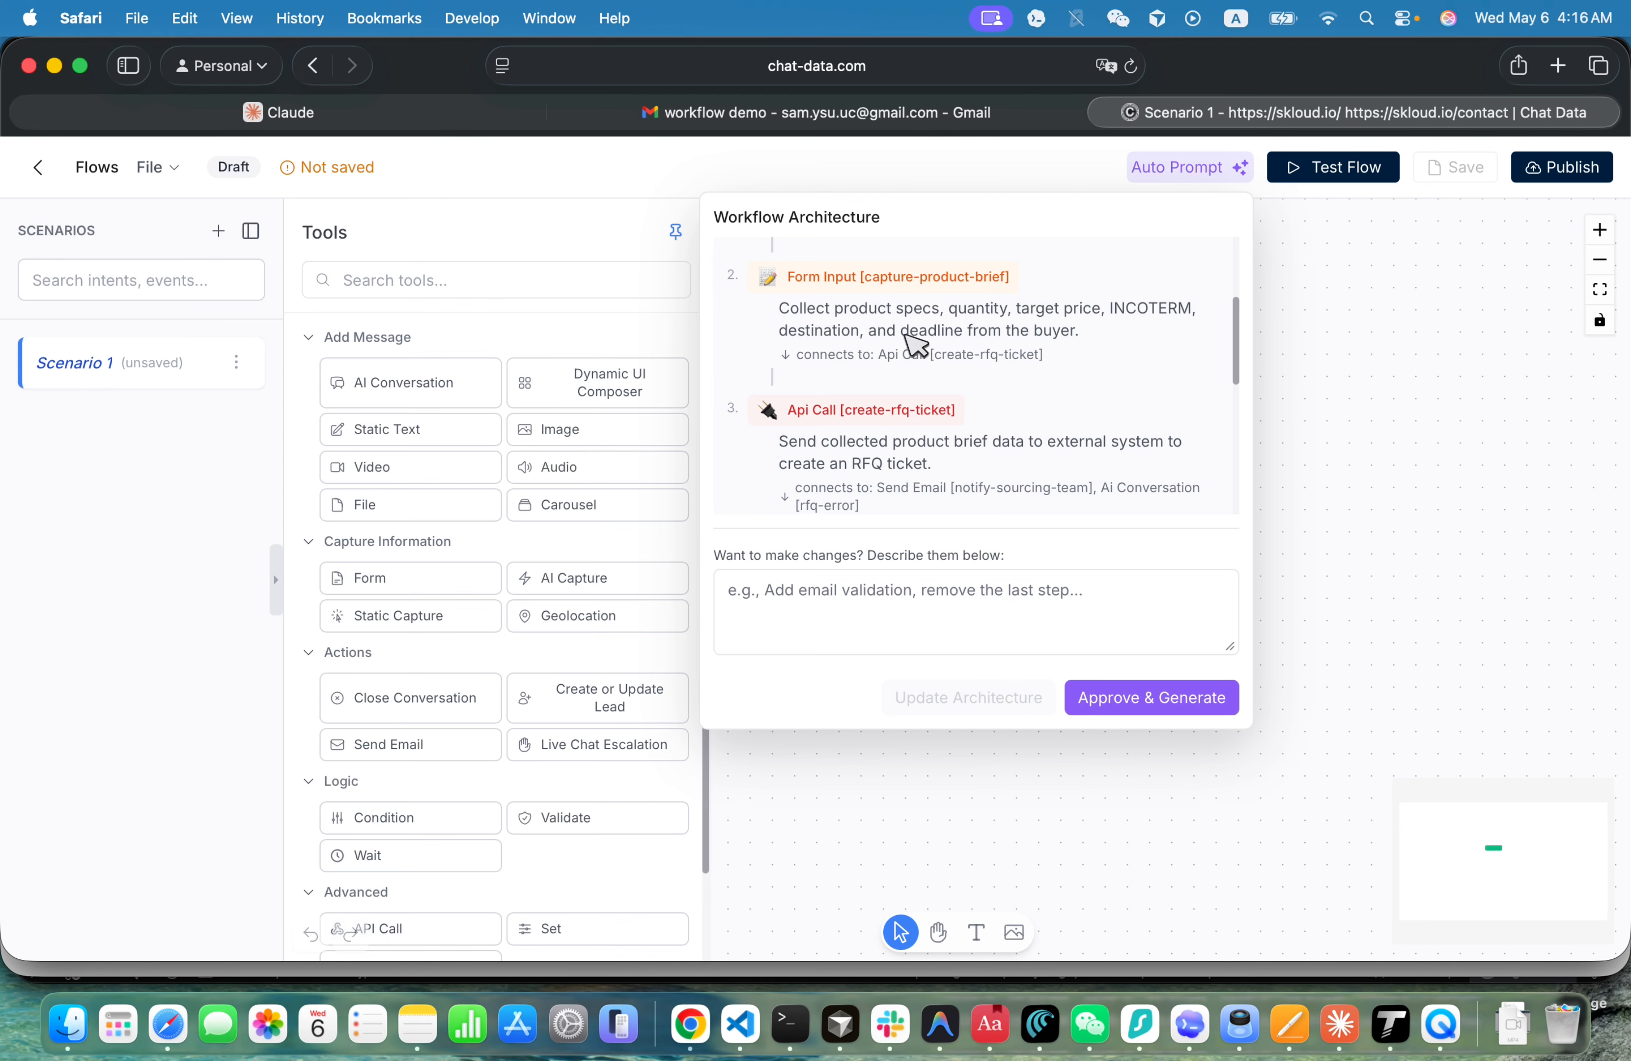
pyautogui.moveTo(902, 333); pyautogui.dragTo(901, 355)
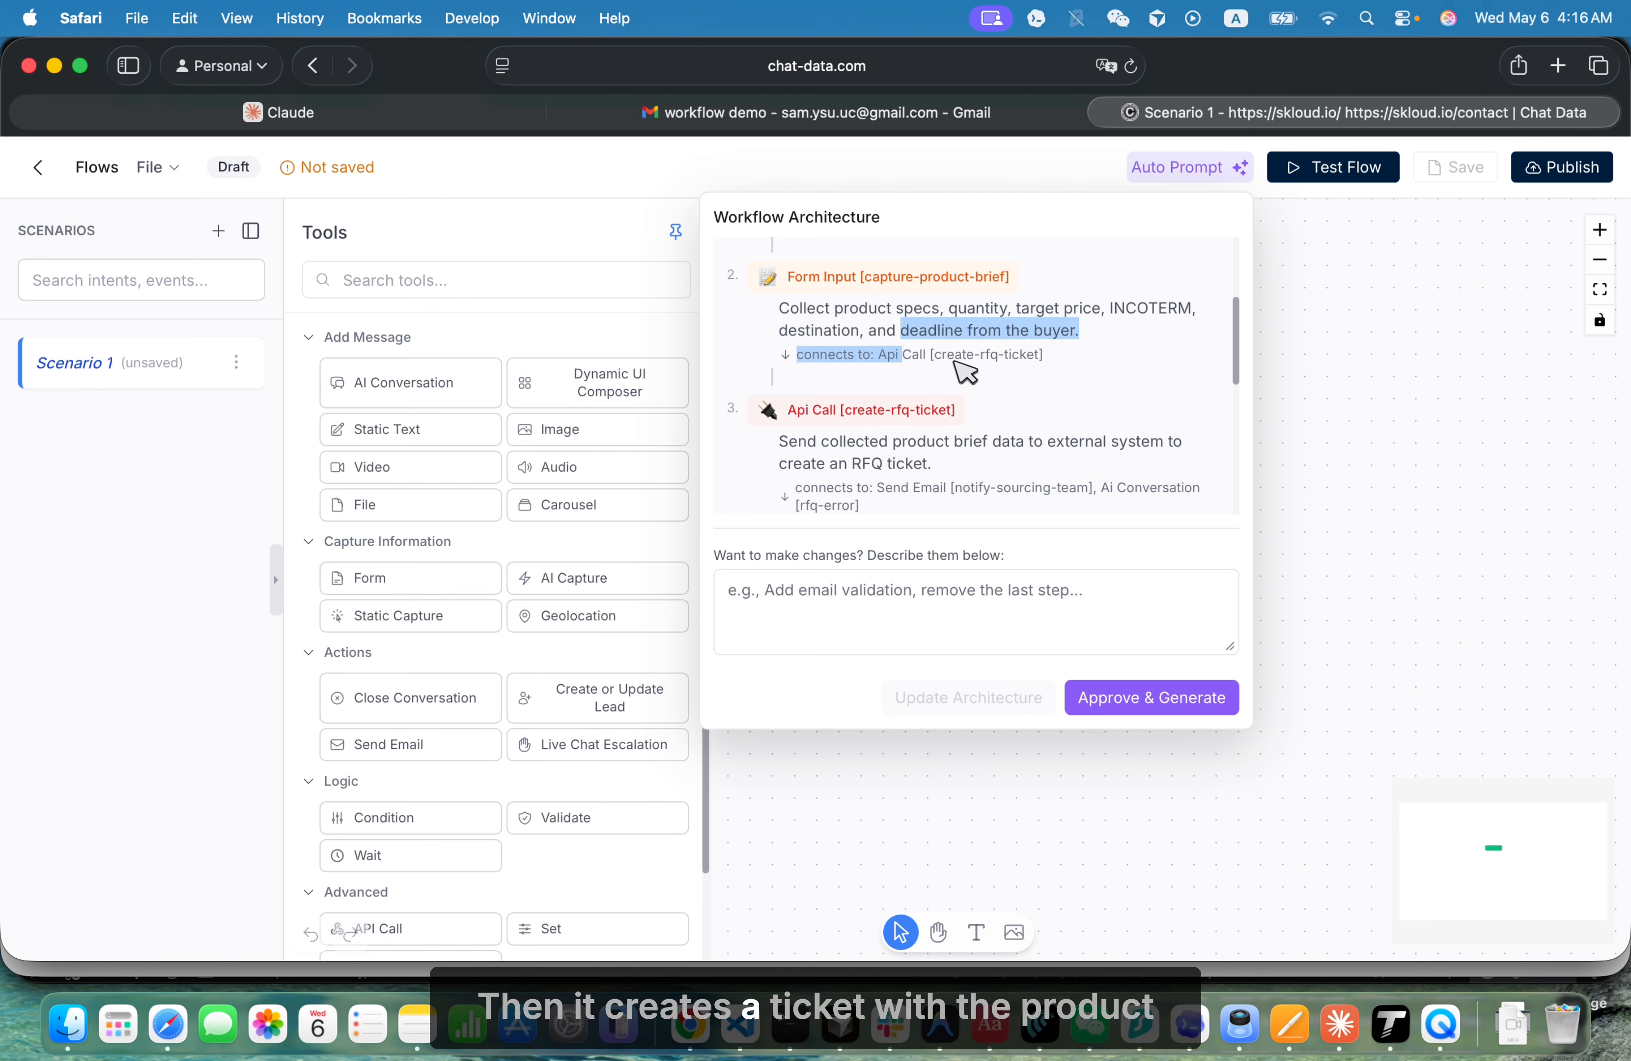
pyautogui.scroll(-2, 964, 365)
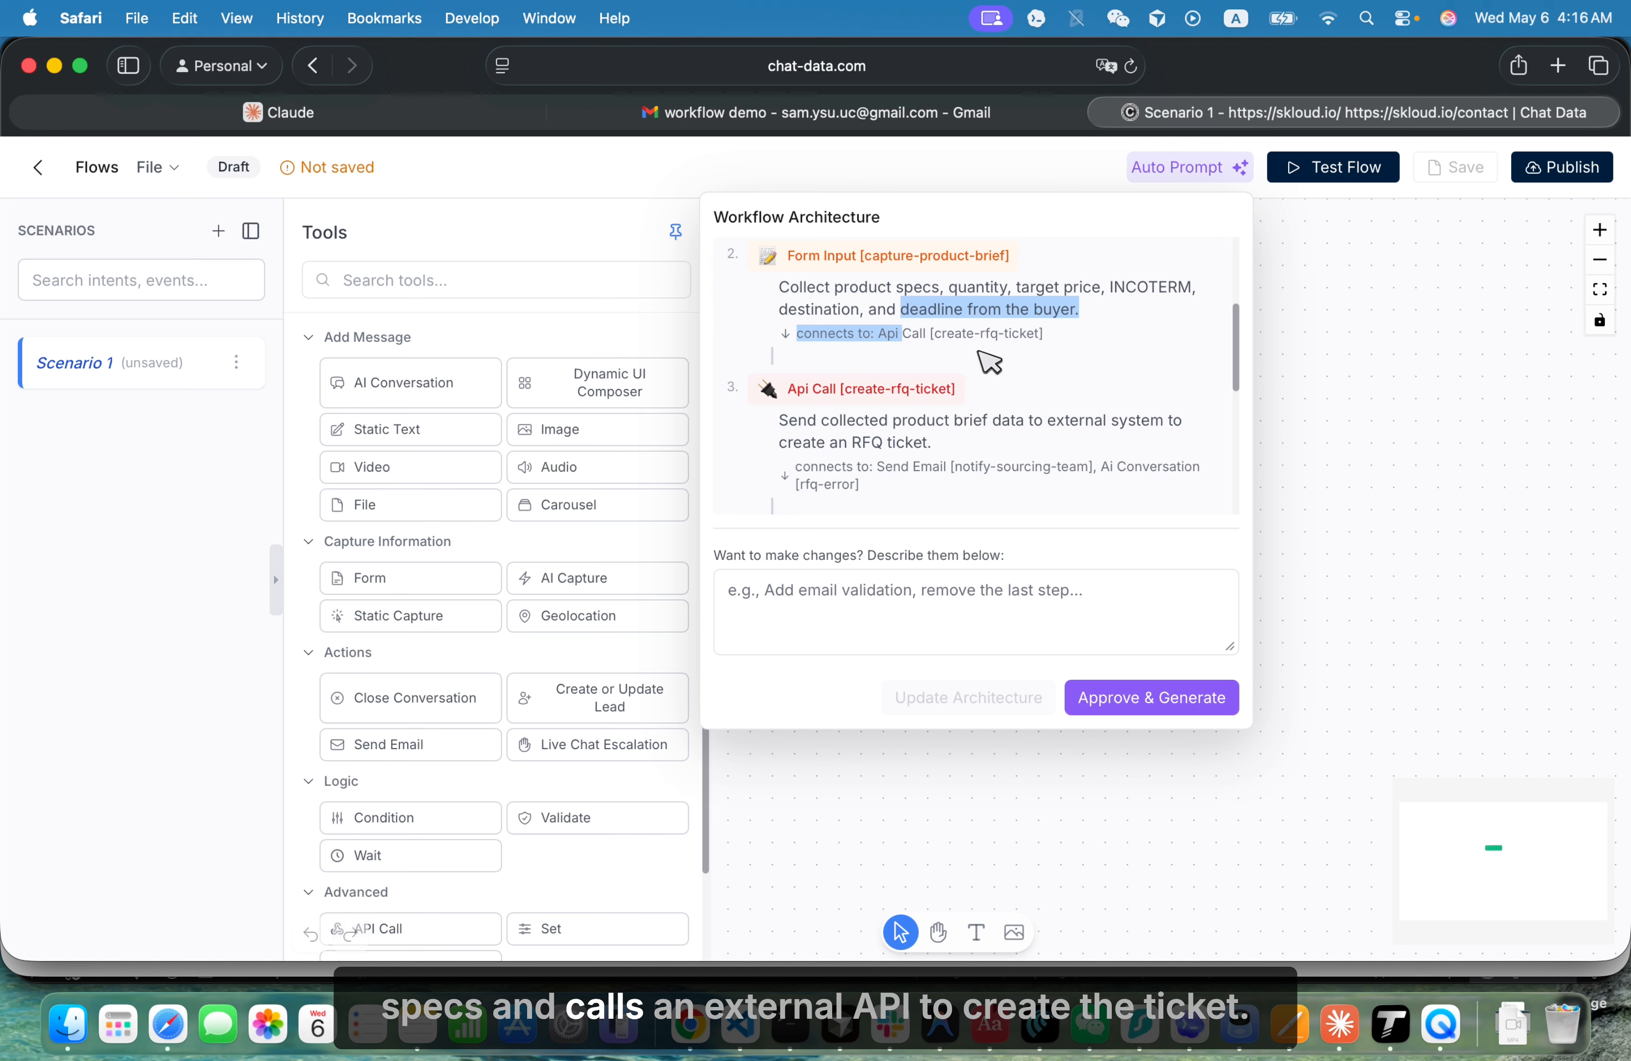
pyautogui.scroll(-3, 992, 360)
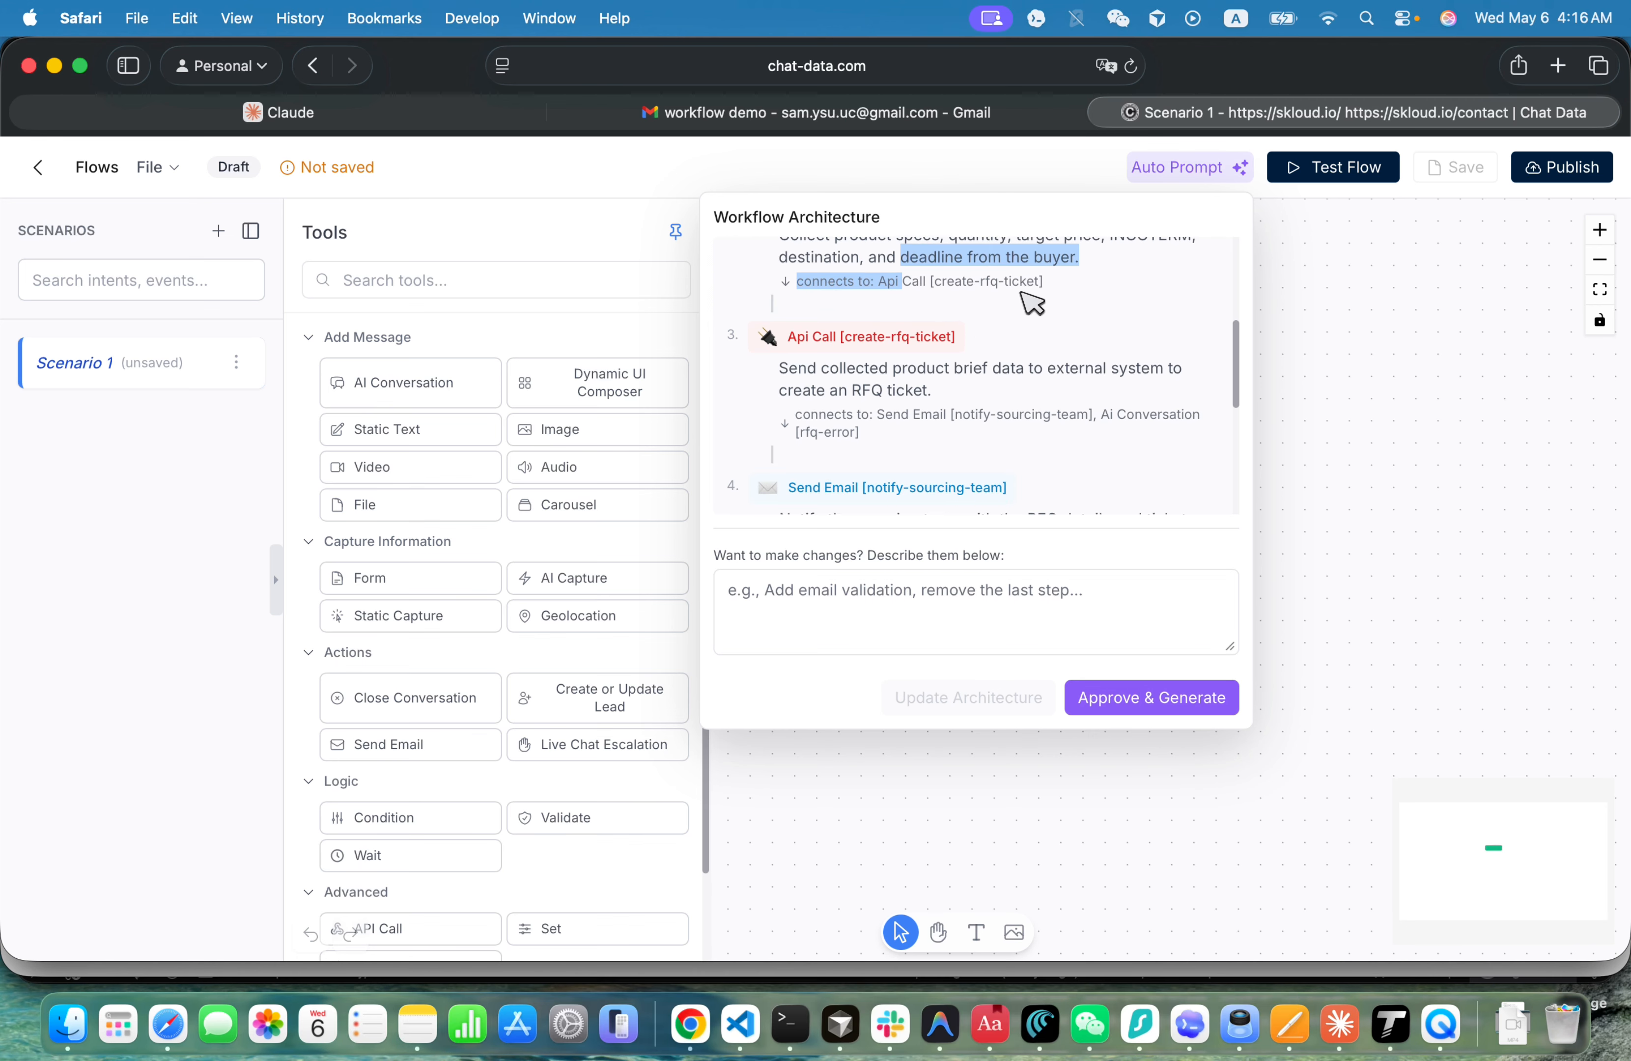
pyautogui.scroll(1, 992, 290)
pyautogui.scroll(-3, 901, 358)
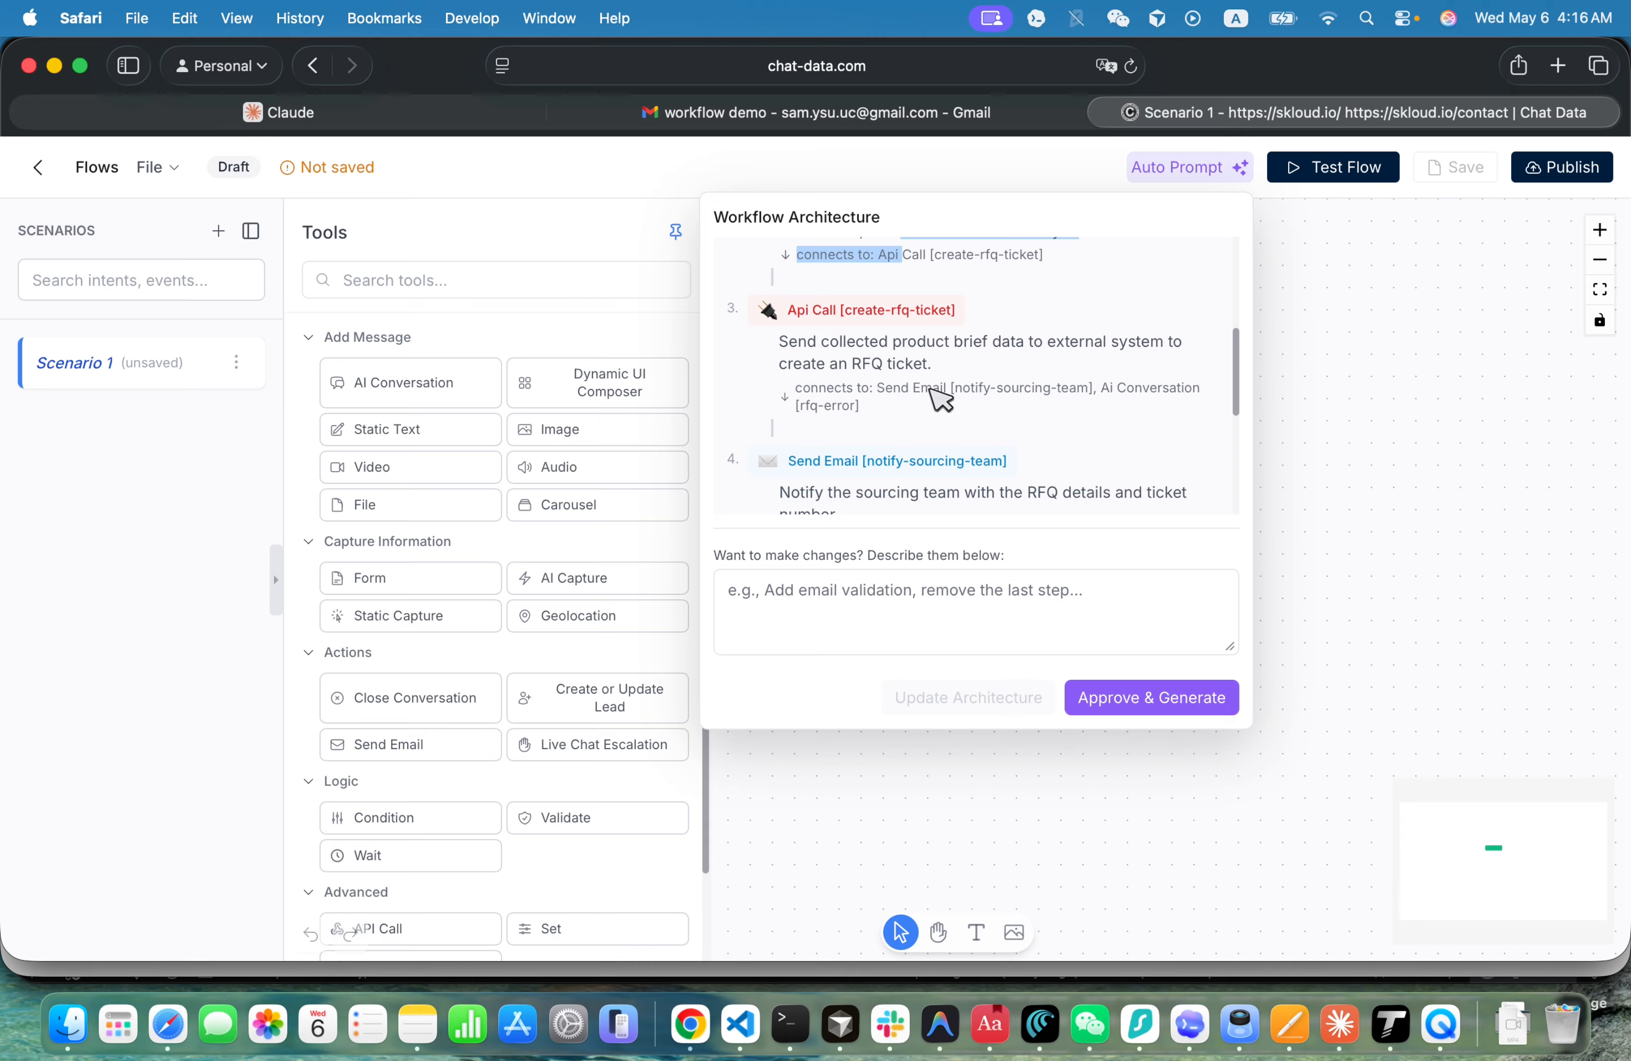
pyautogui.scroll(-2, 941, 398)
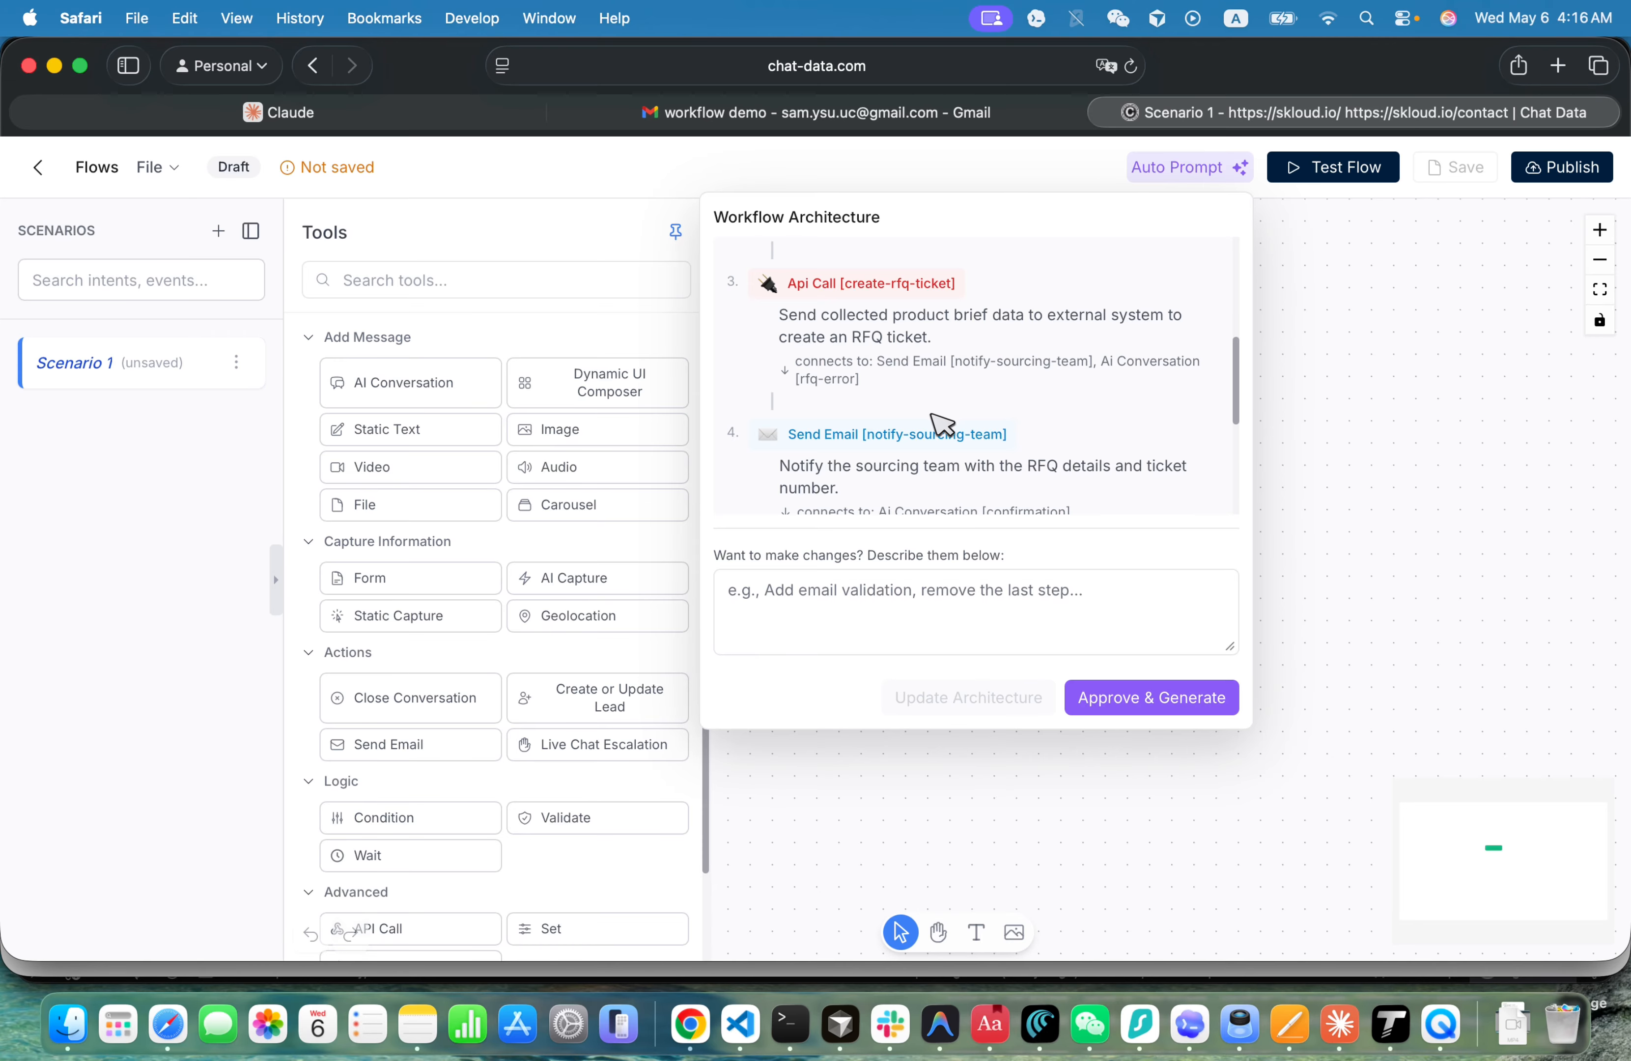
pyautogui.scroll(-5, 942, 424)
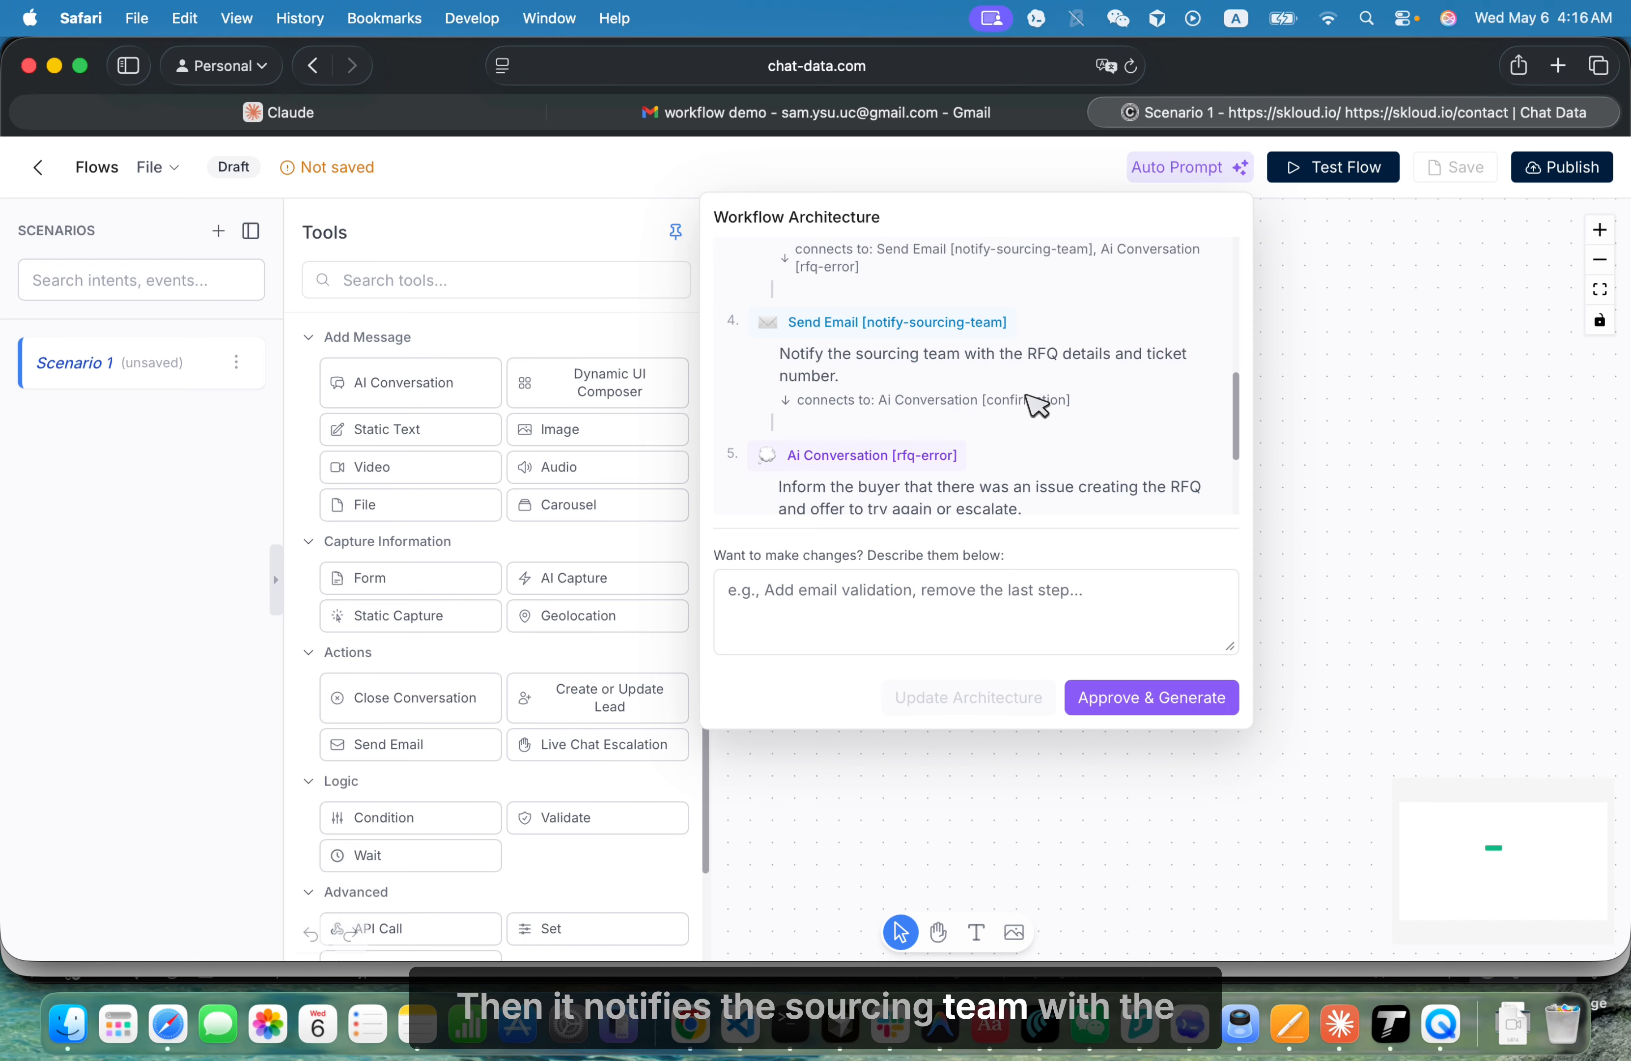
pyautogui.scroll(-3, 1036, 406)
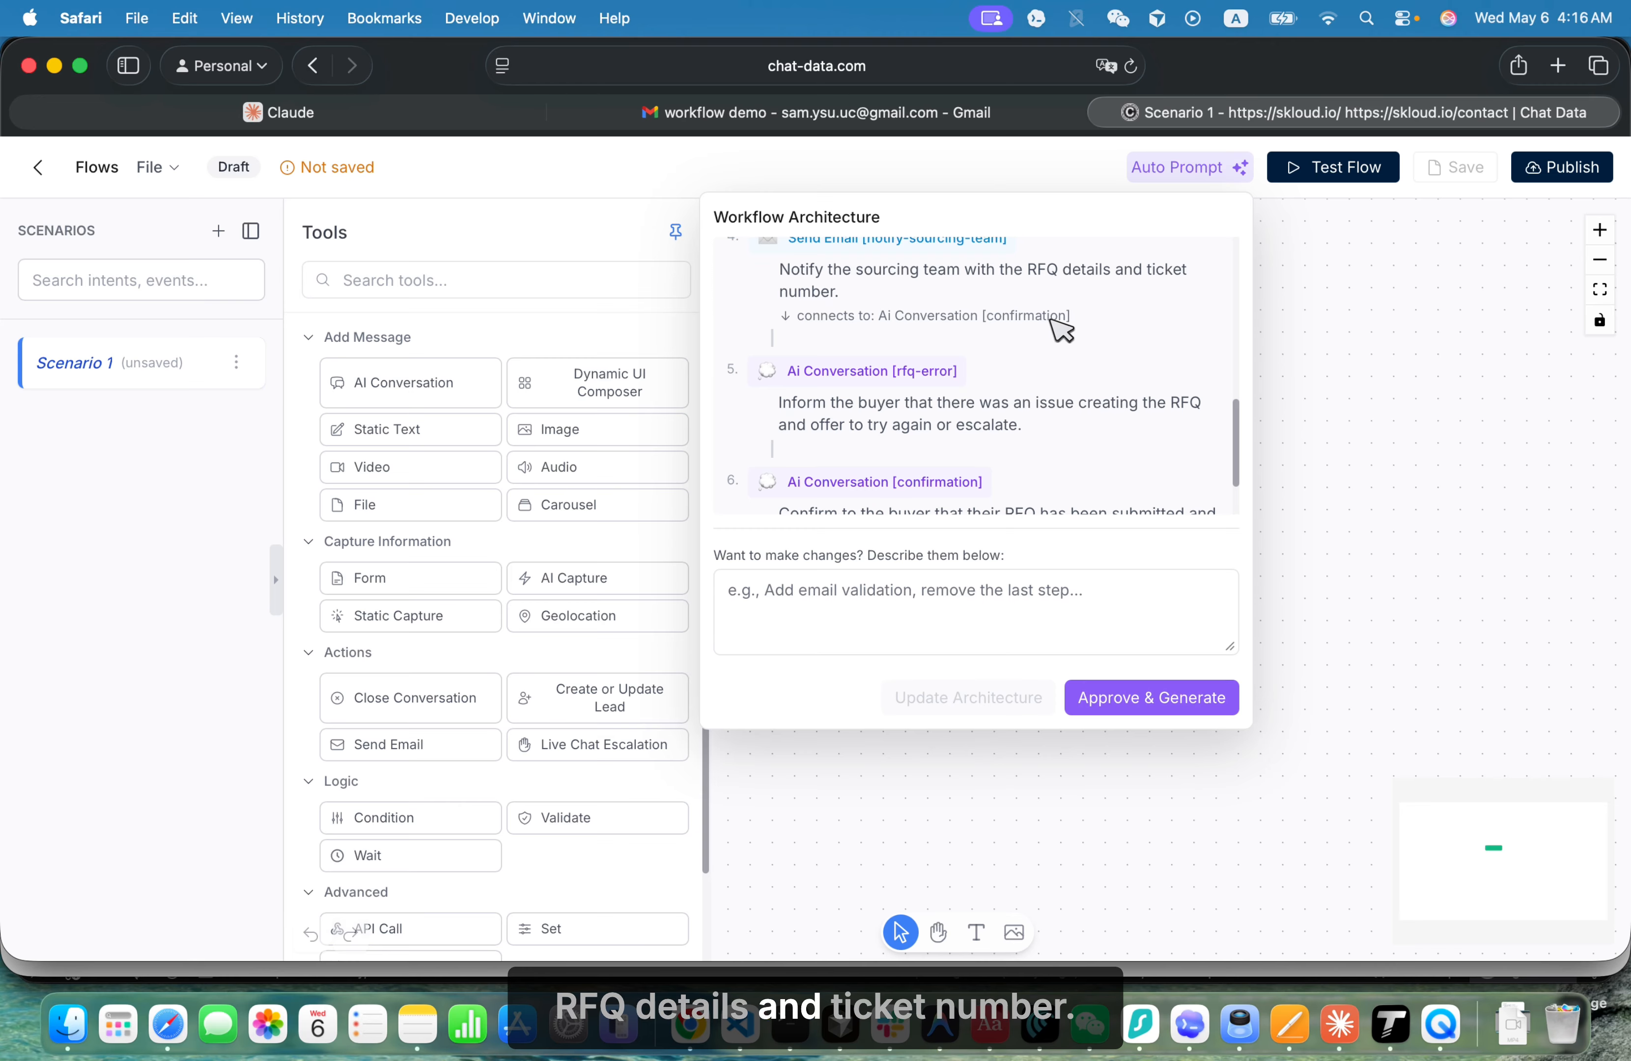
pyautogui.scroll(2, 1061, 329)
pyautogui.scroll(-3, 1037, 372)
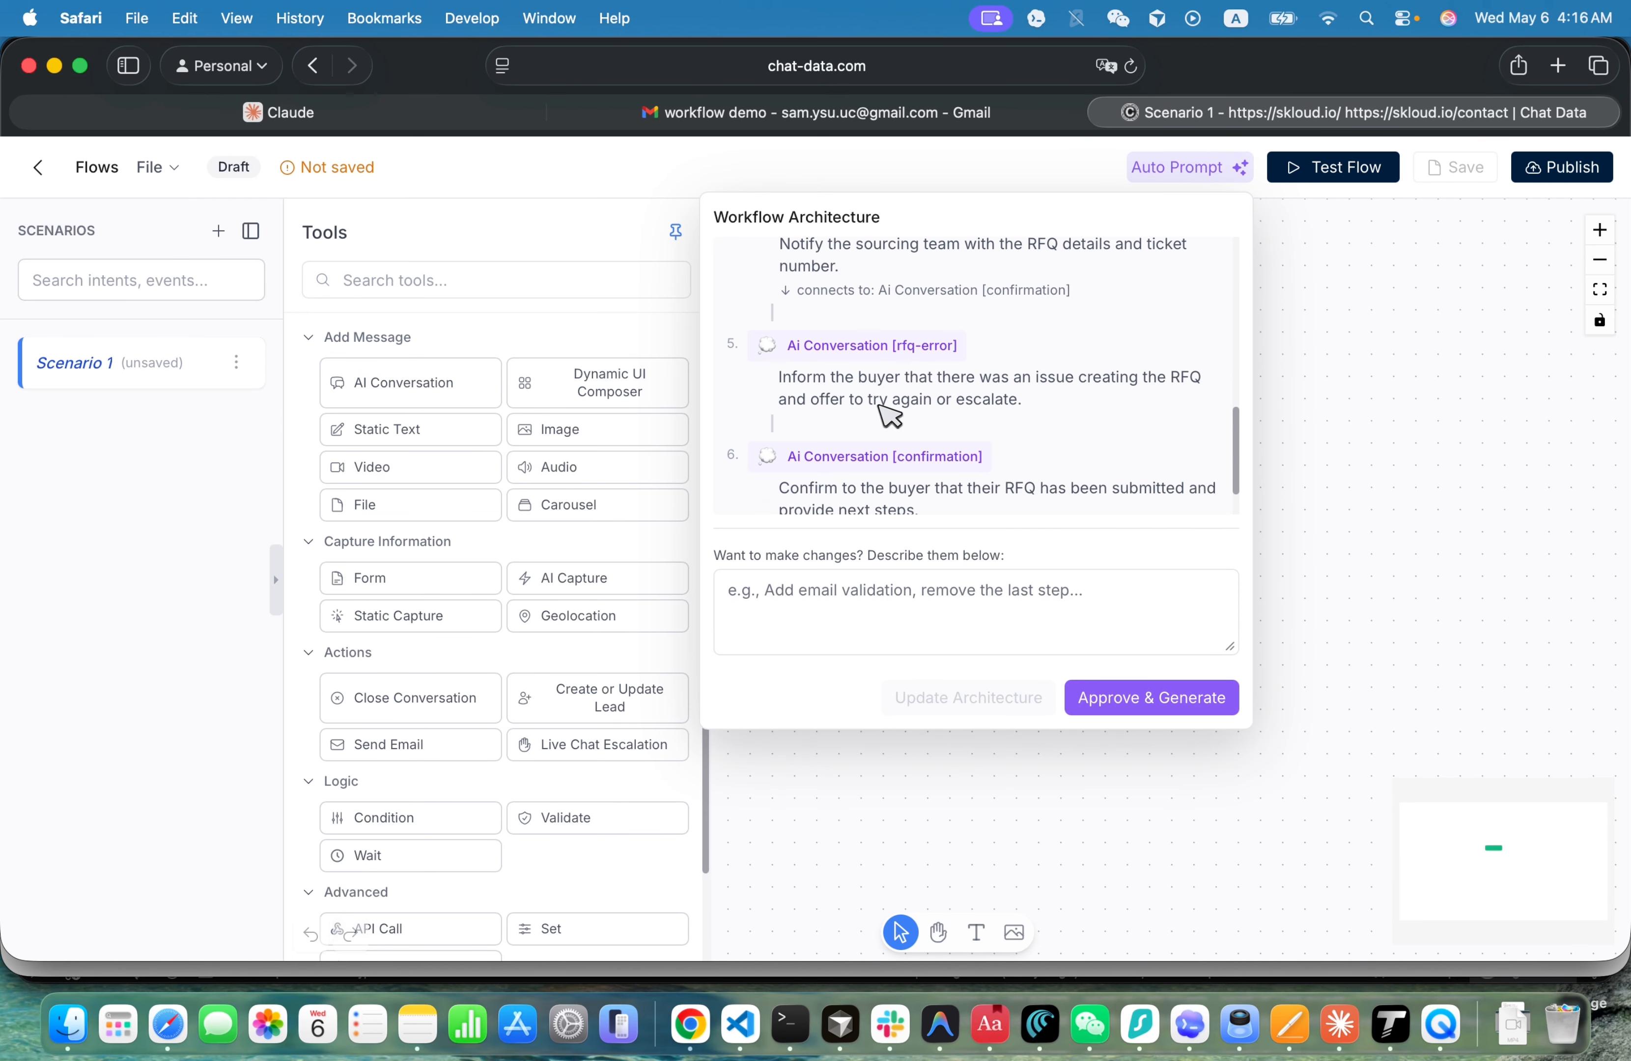
pyautogui.scroll(-2, 896, 412)
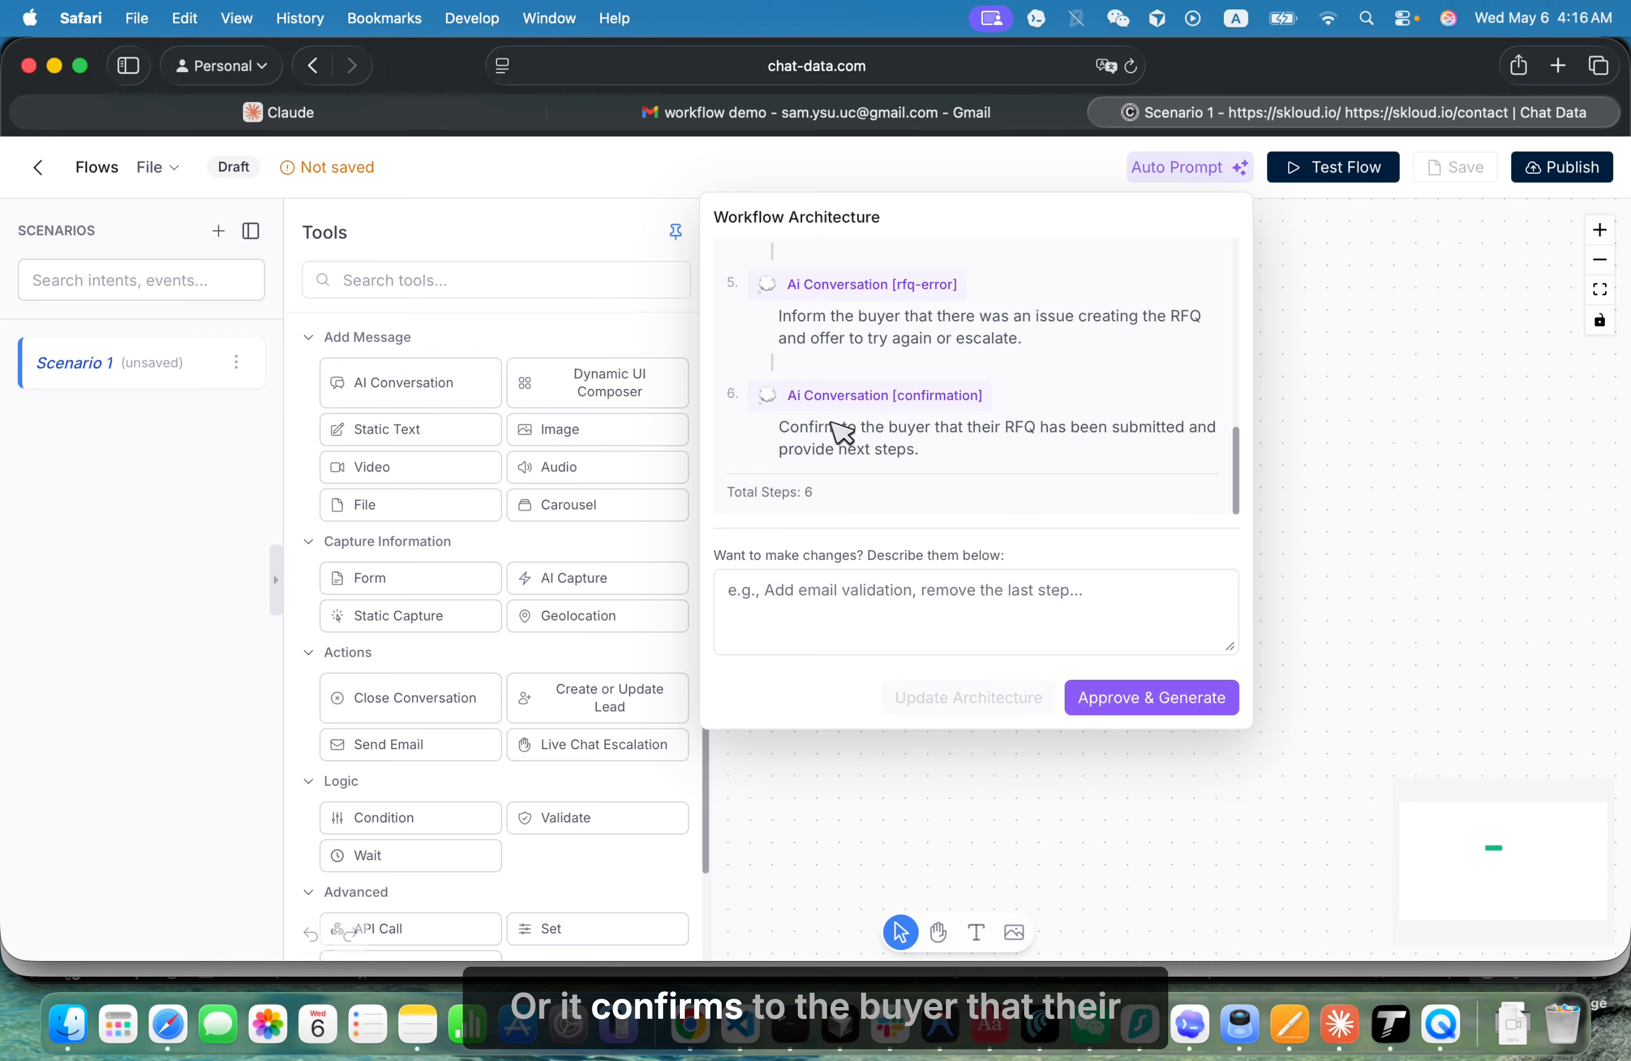
pyautogui.moveTo(827, 428); pyautogui.dragTo(905, 456)
pyautogui.click(910, 460)
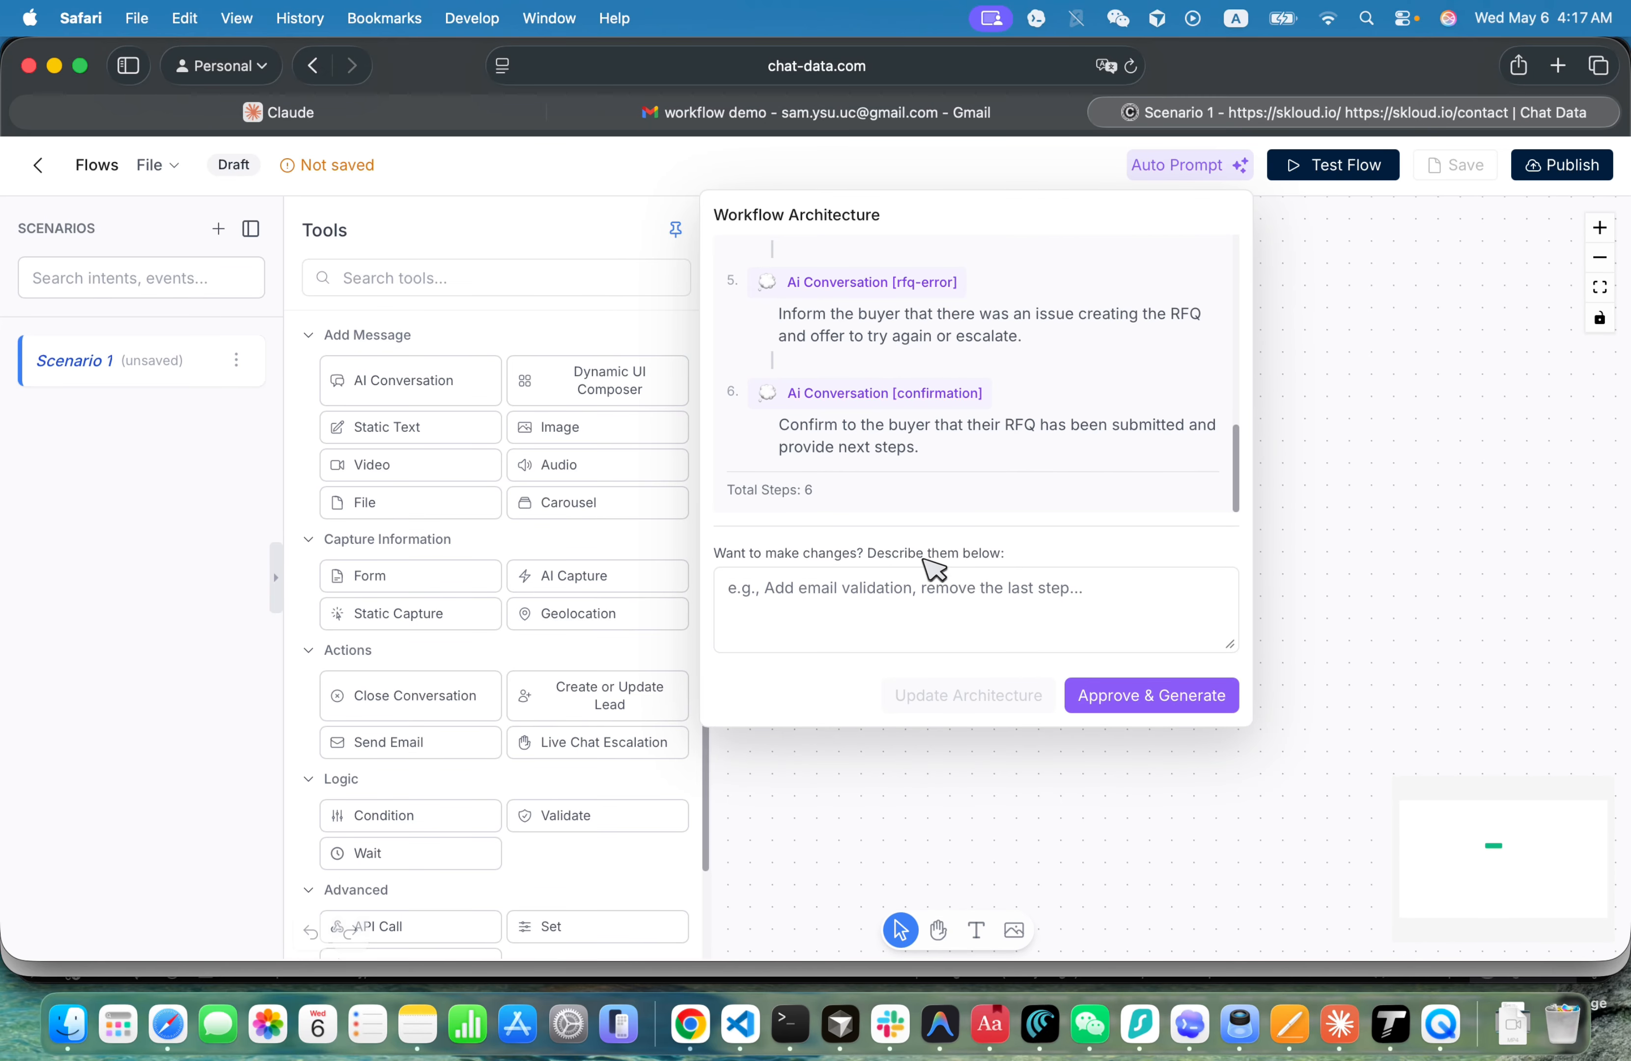
# - Approve the proposed architecture to generate the workflow, and unpin the Tools list to free up the canvas
pyautogui.scroll(10, 902, 452)
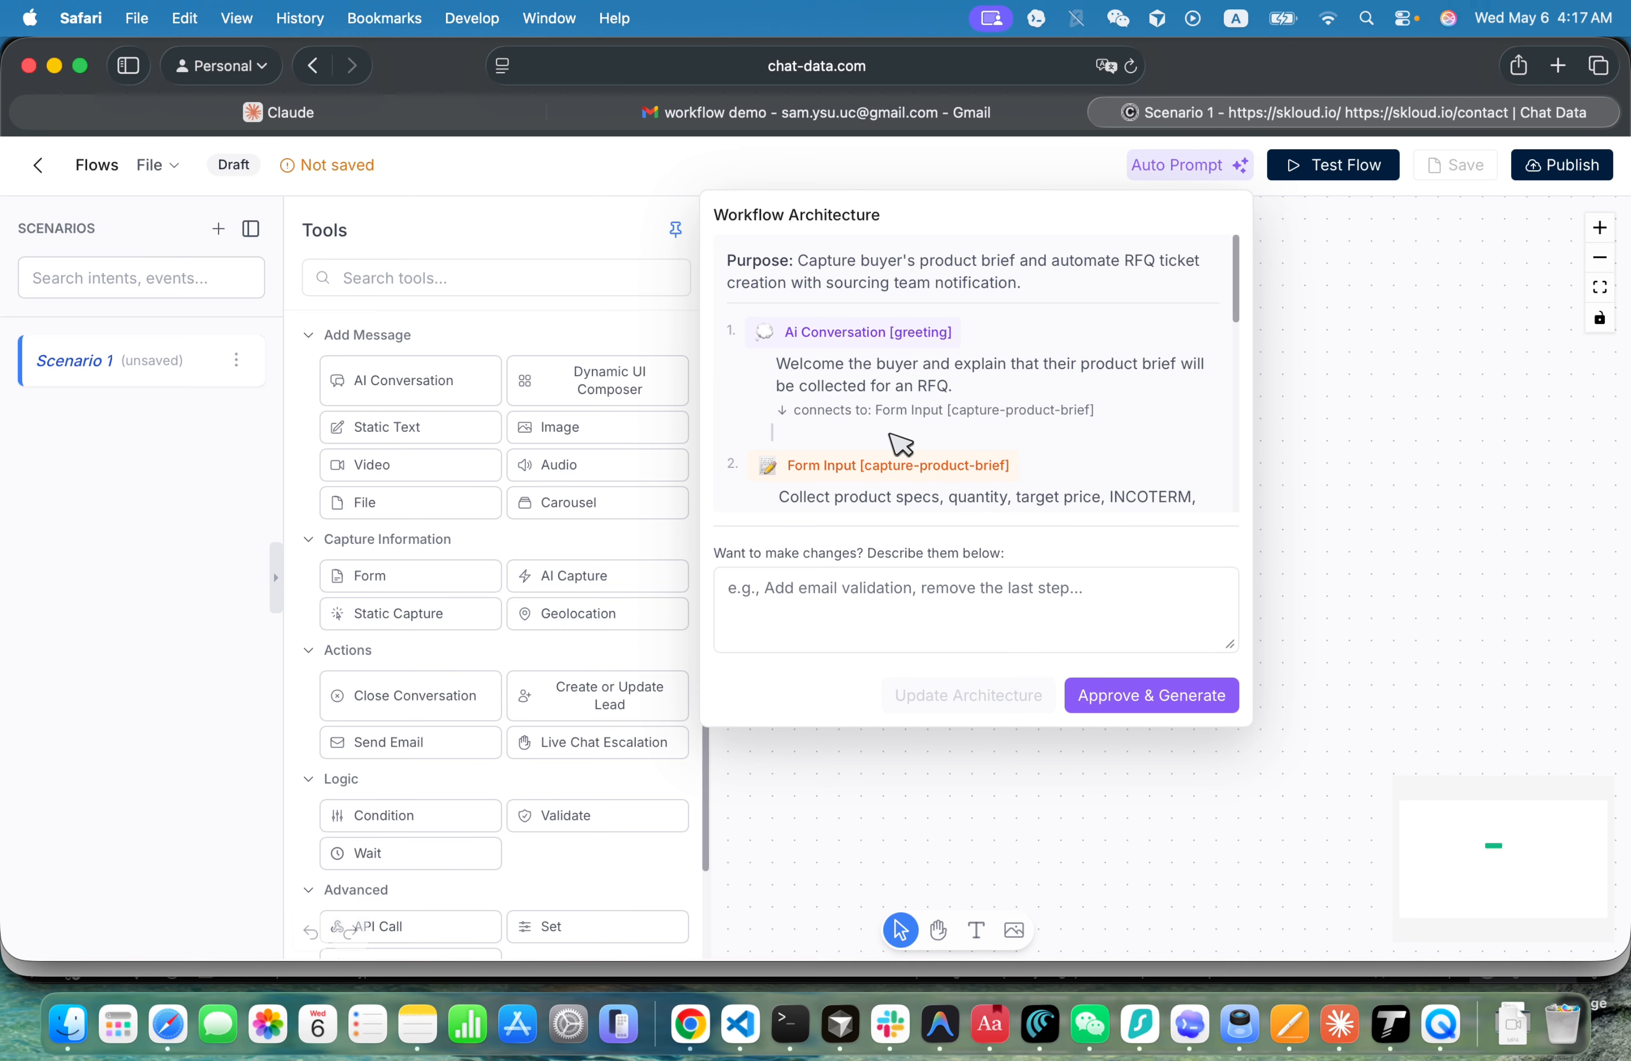
pyautogui.scroll(-10, 962, 424)
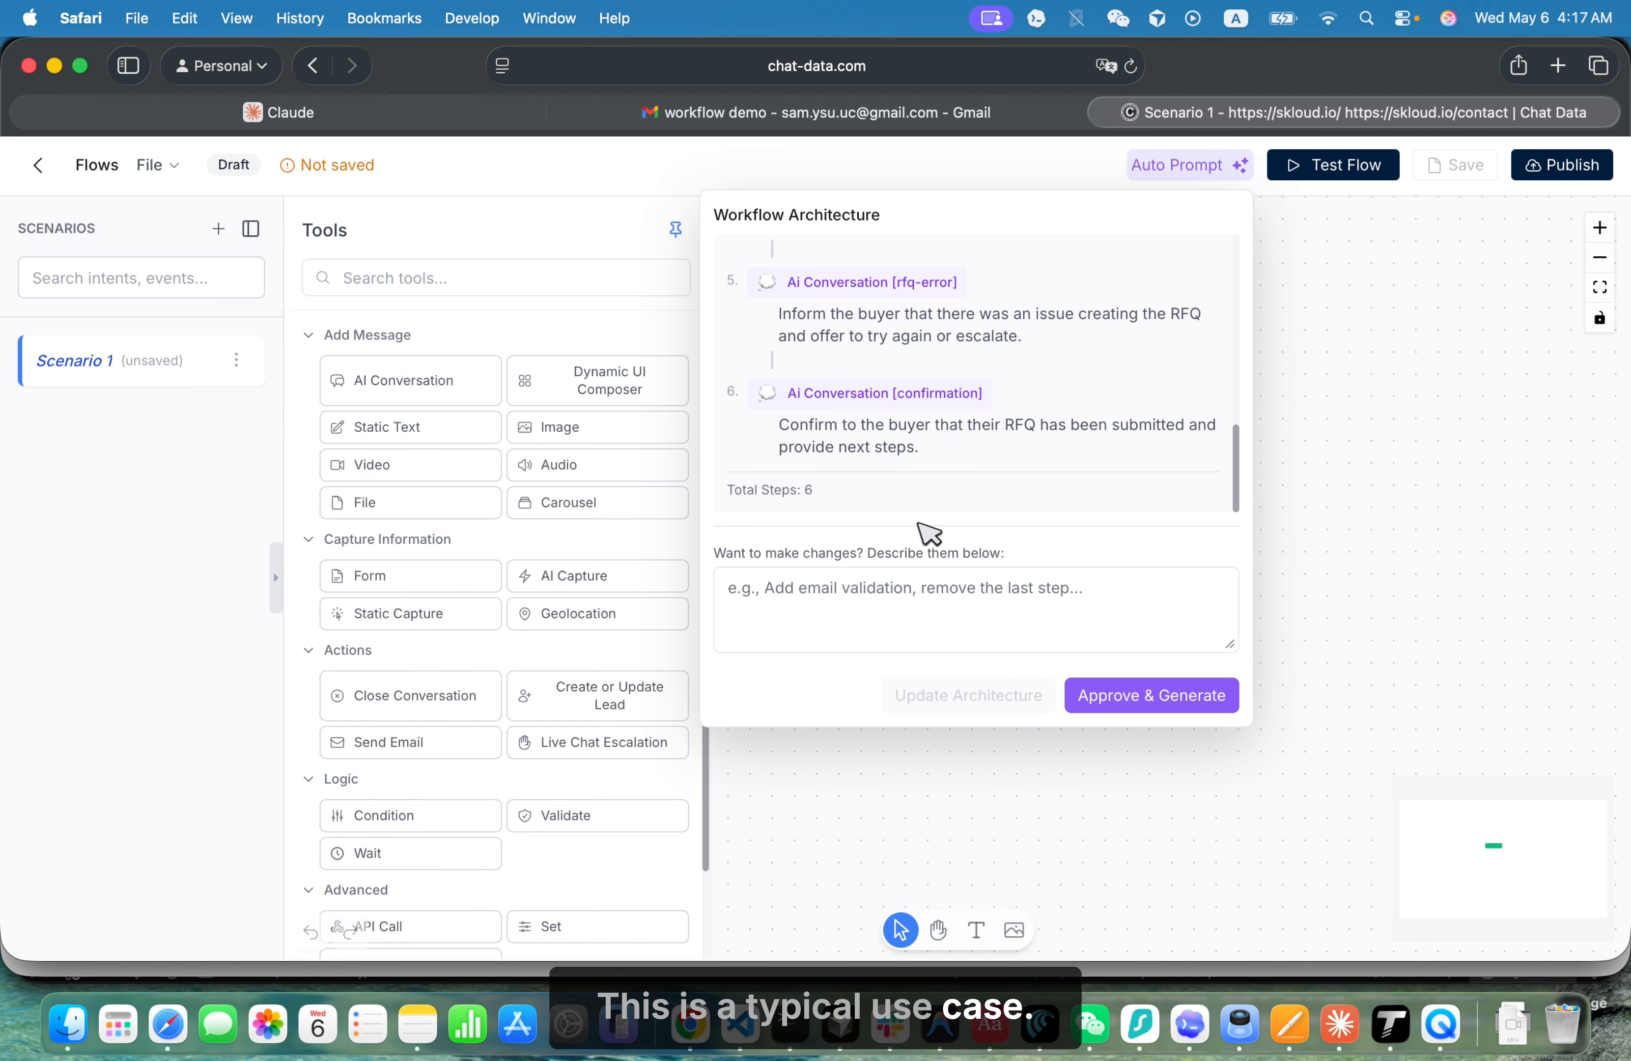
pyautogui.click(1138, 697)
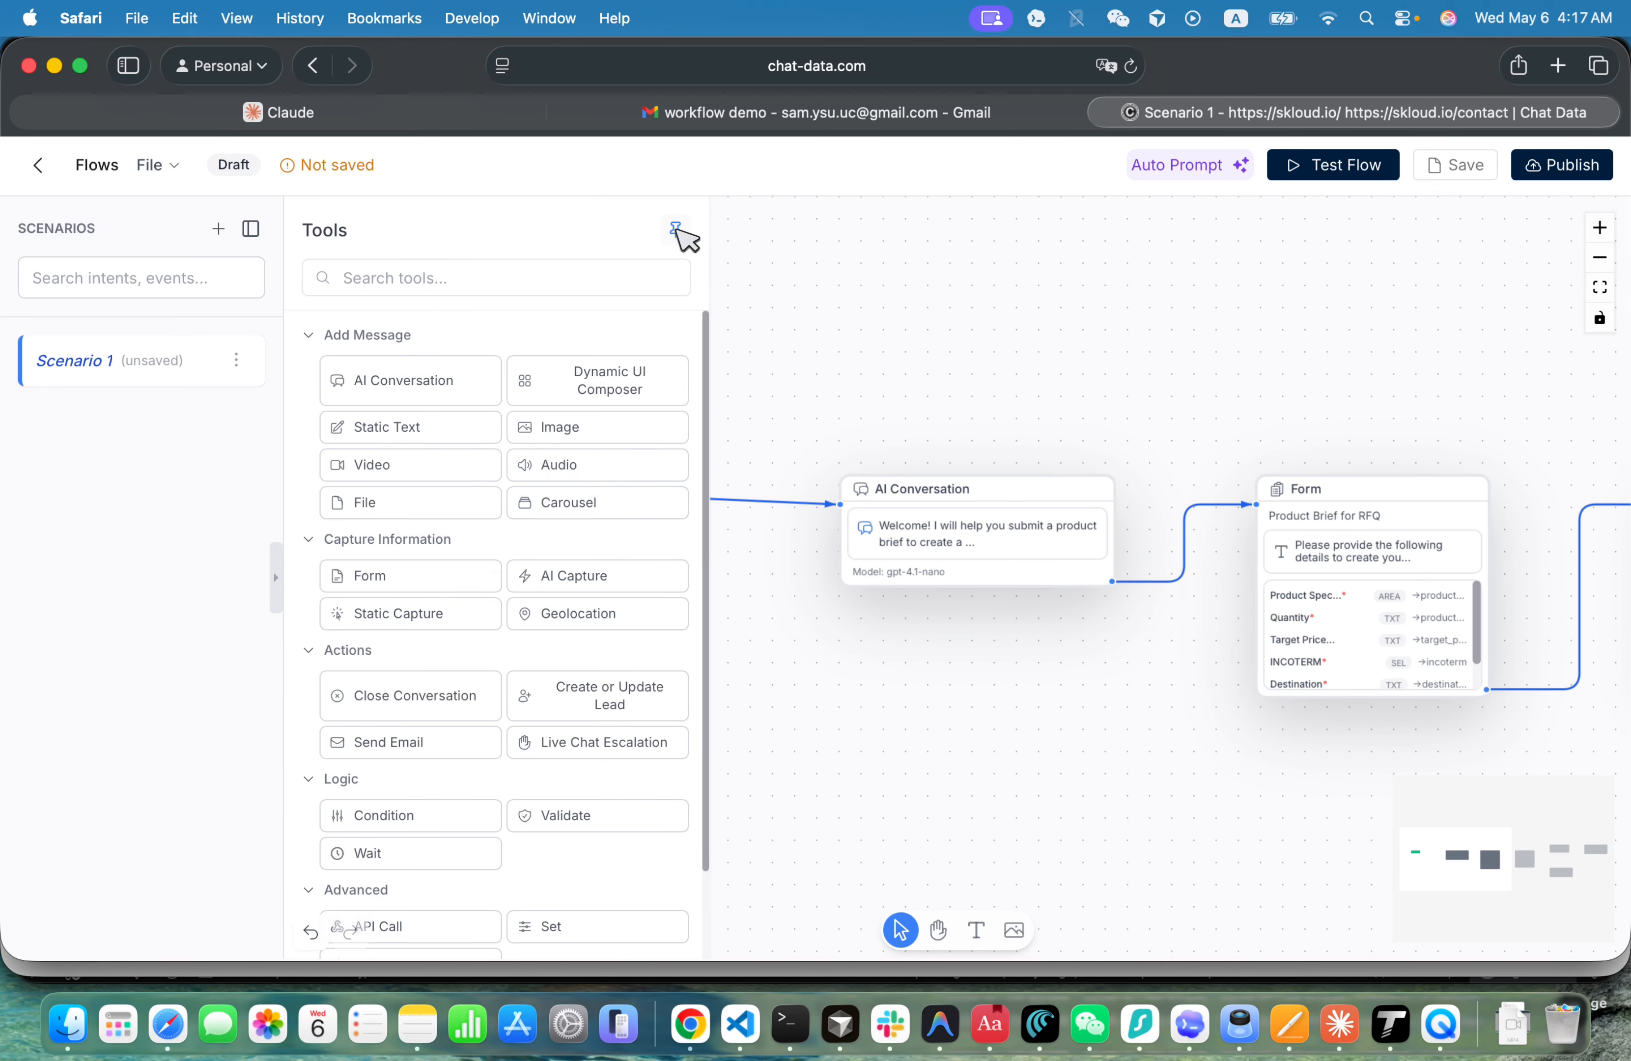
pyautogui.click(676, 229)
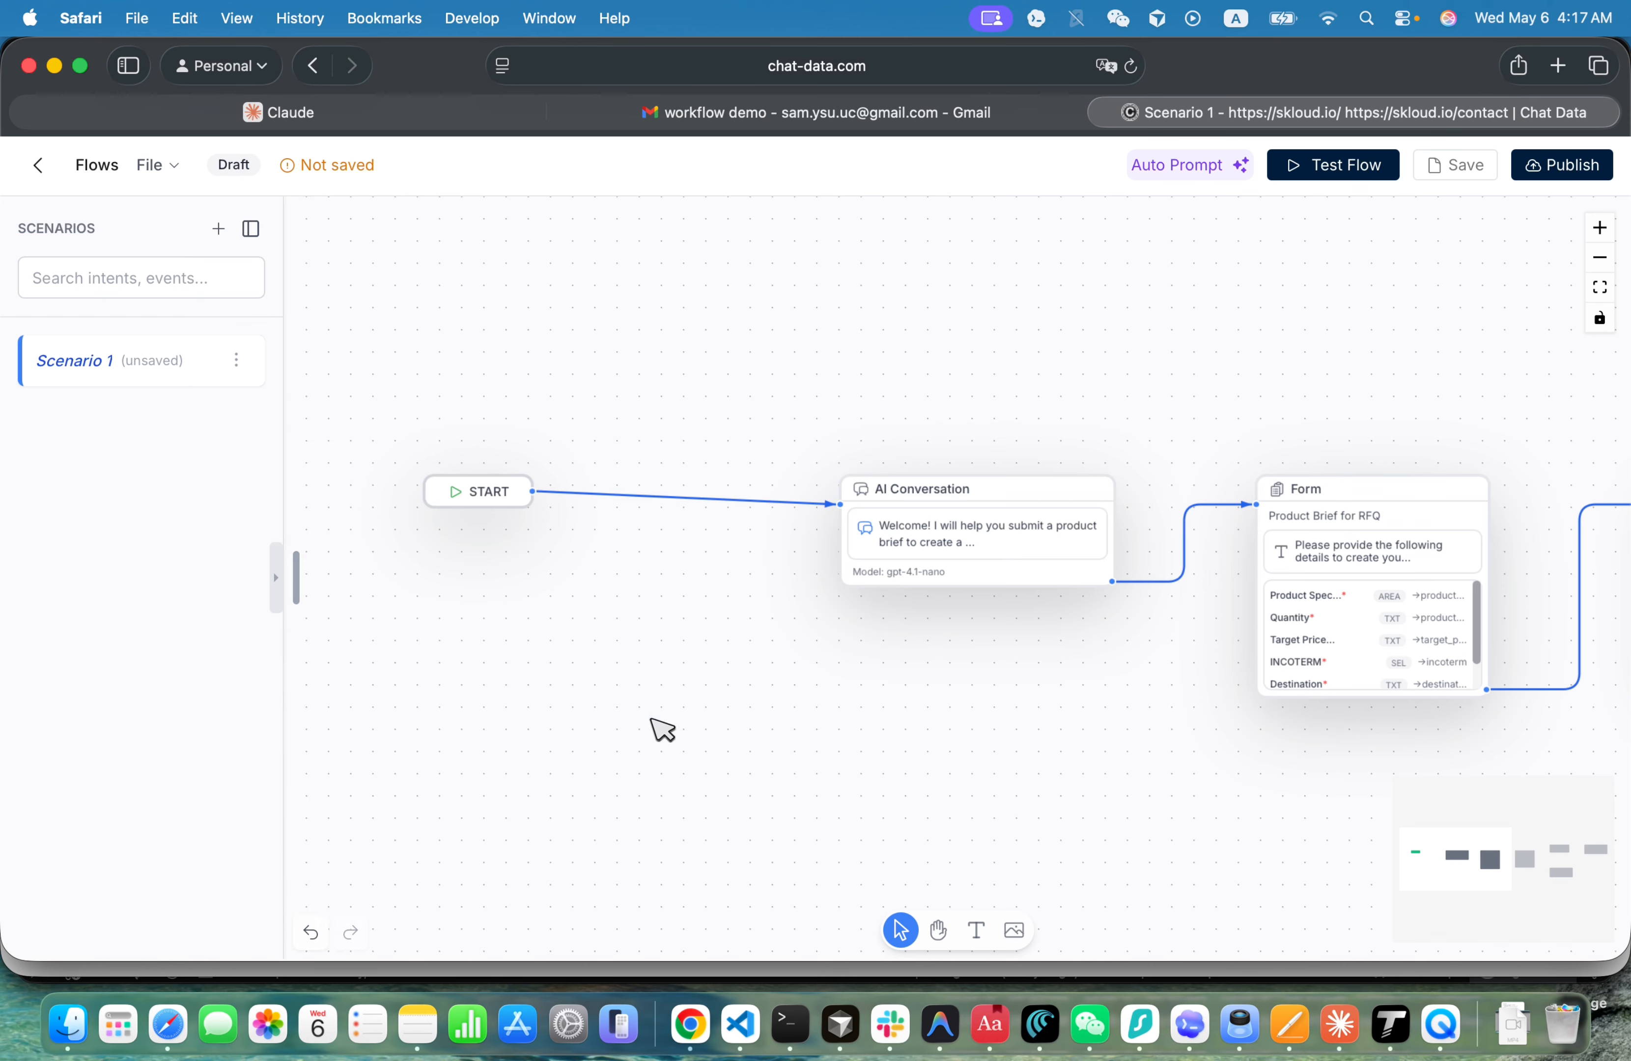
# - Set the AI model of the greeting AI Conversation node to GPT 4.1 and close its configuration
pyautogui.click(938, 931)
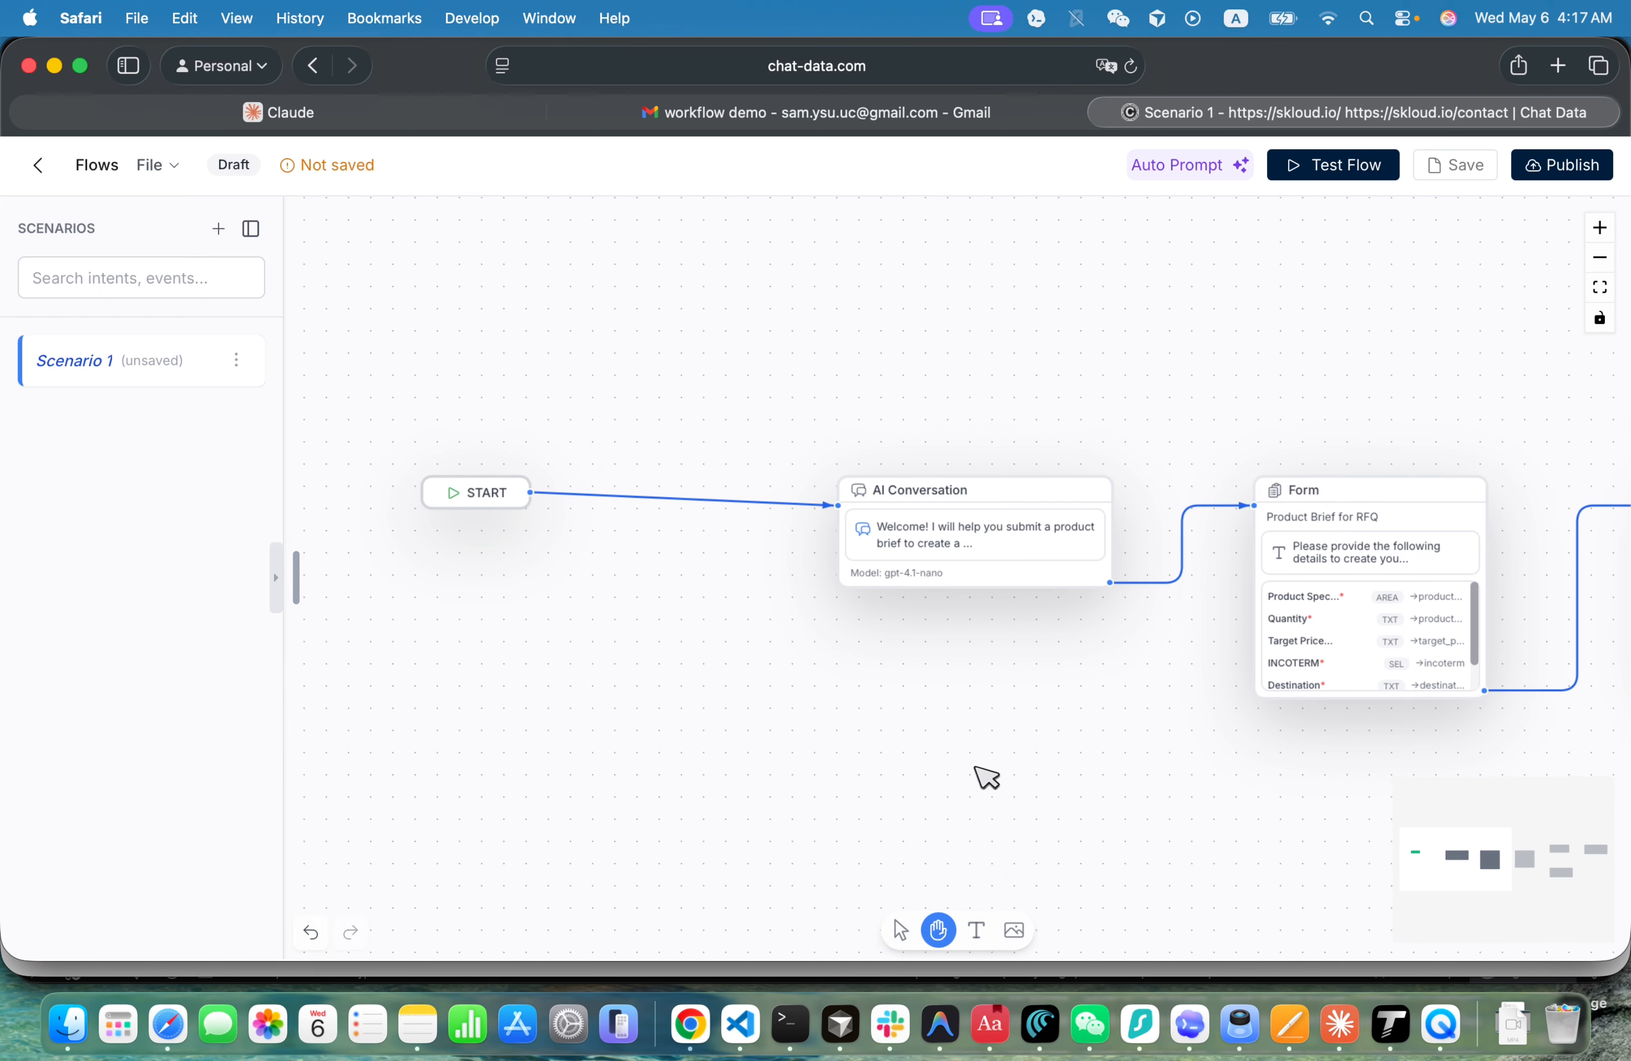
pyautogui.moveTo(977, 772); pyautogui.dragTo(629, 762)
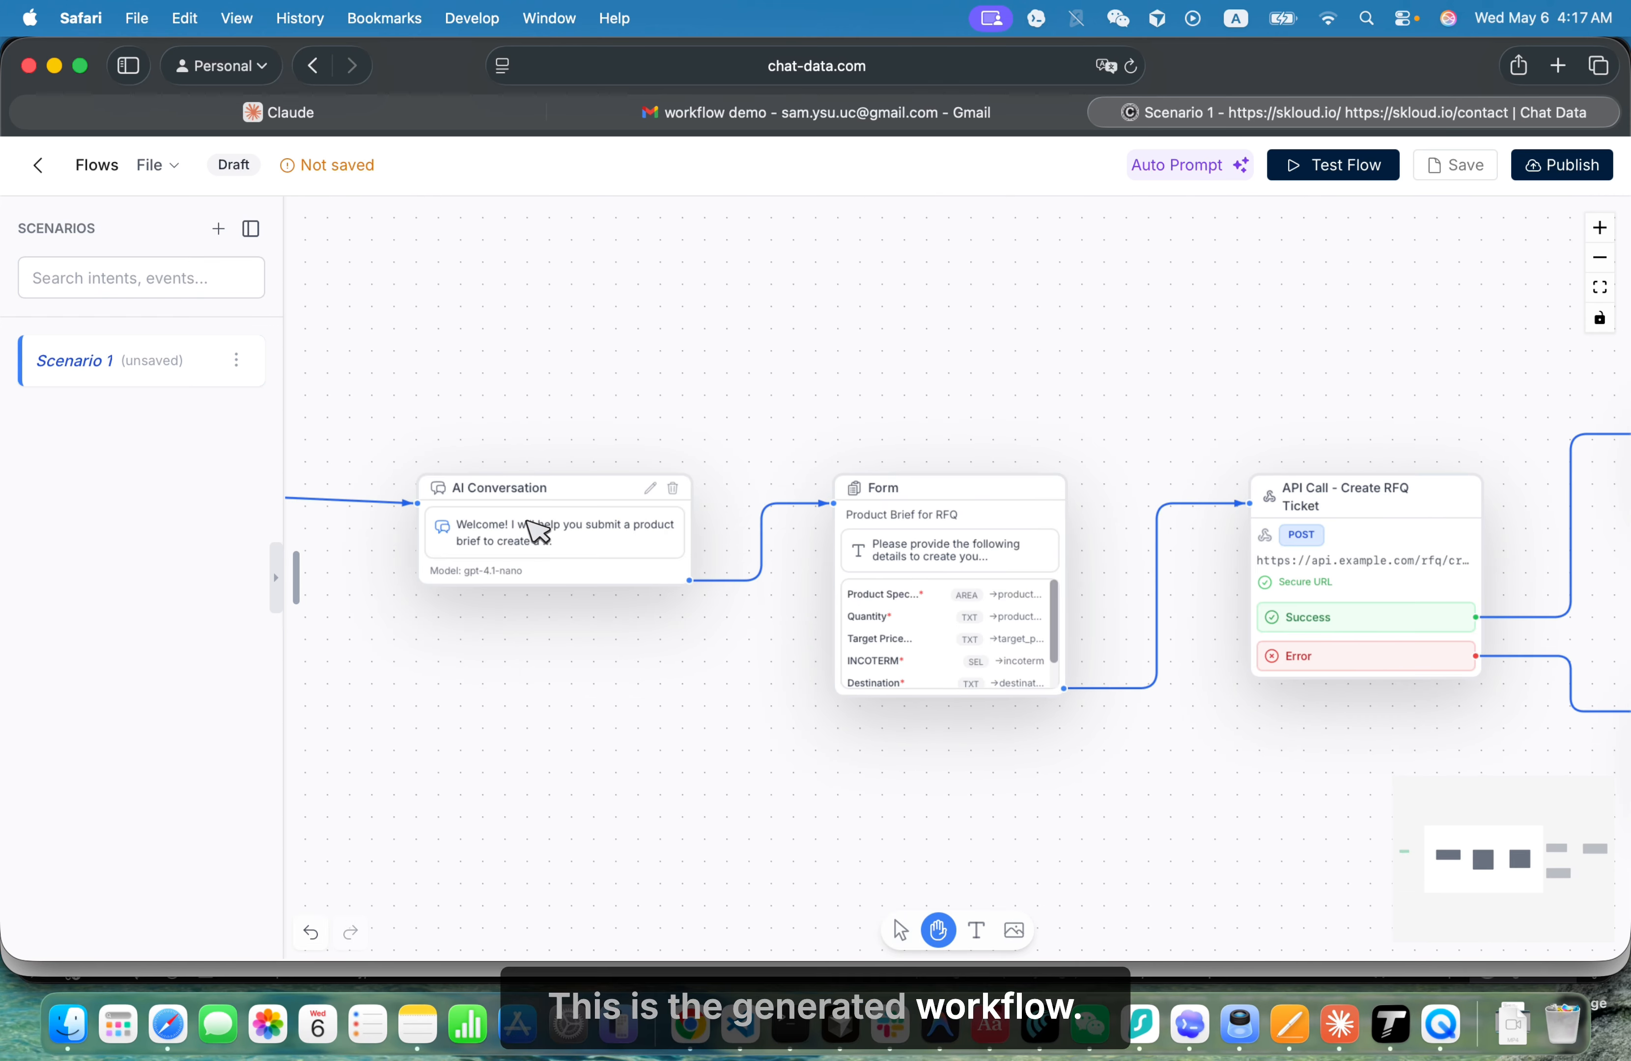
pyautogui.moveTo(535, 412); pyautogui.dragTo(851, 418)
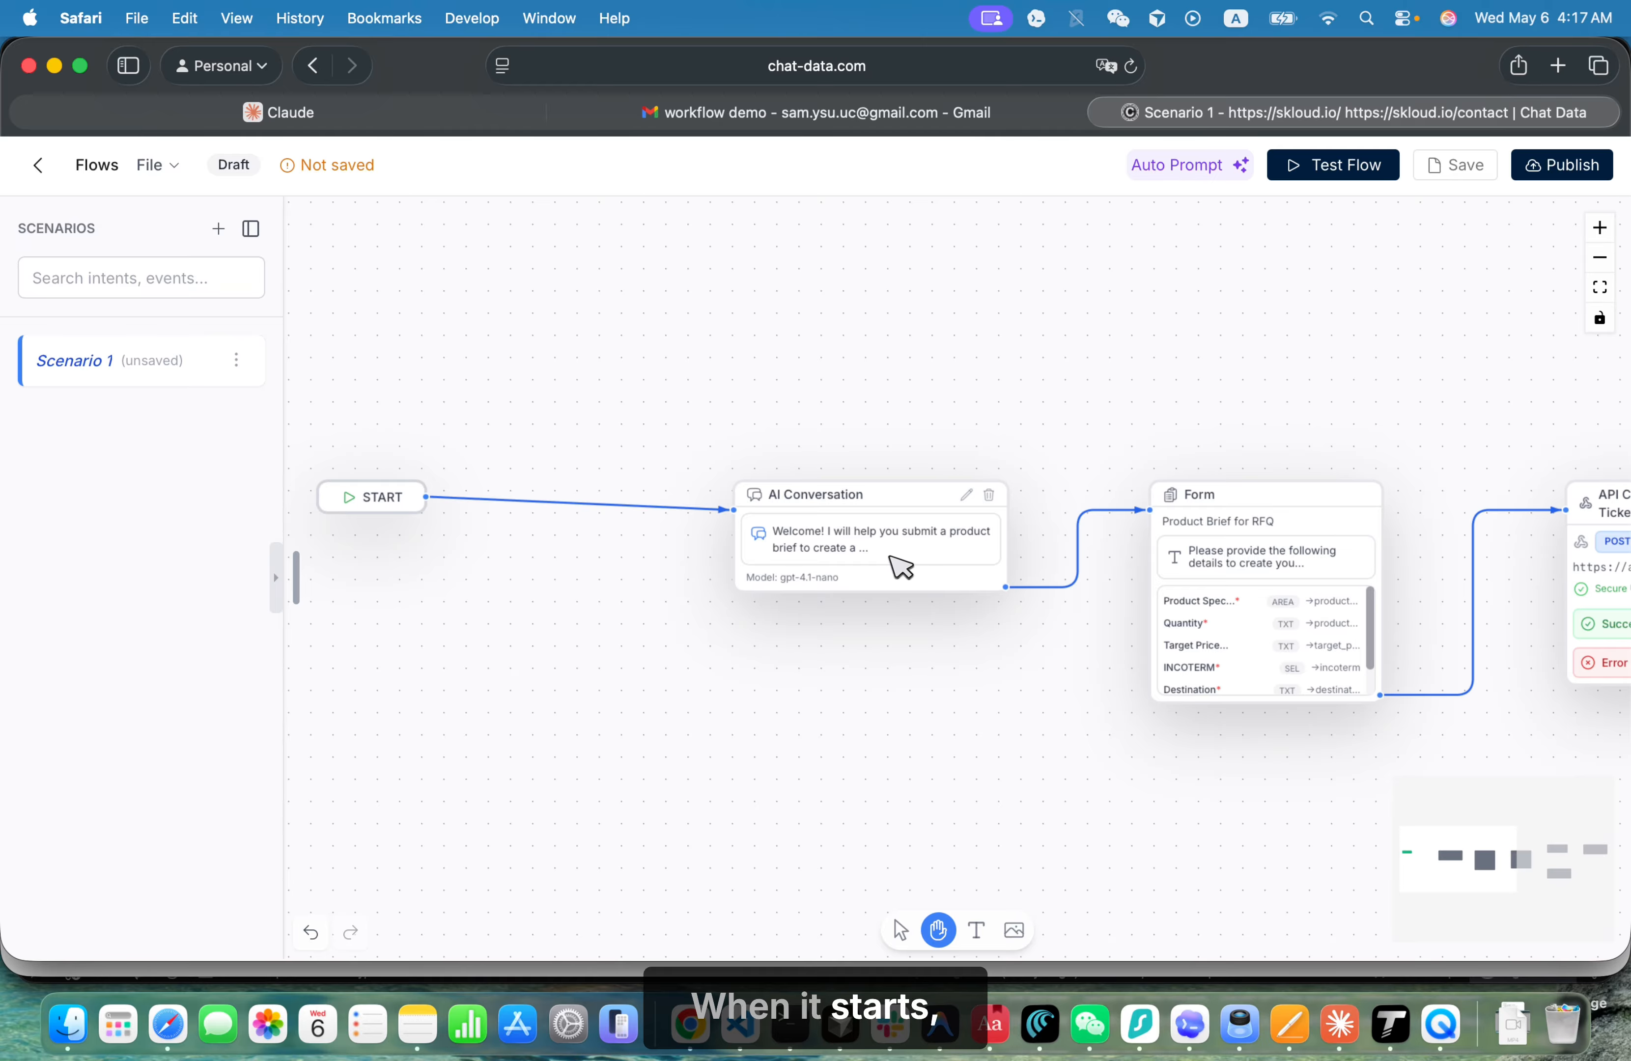
pyautogui.click(900, 536)
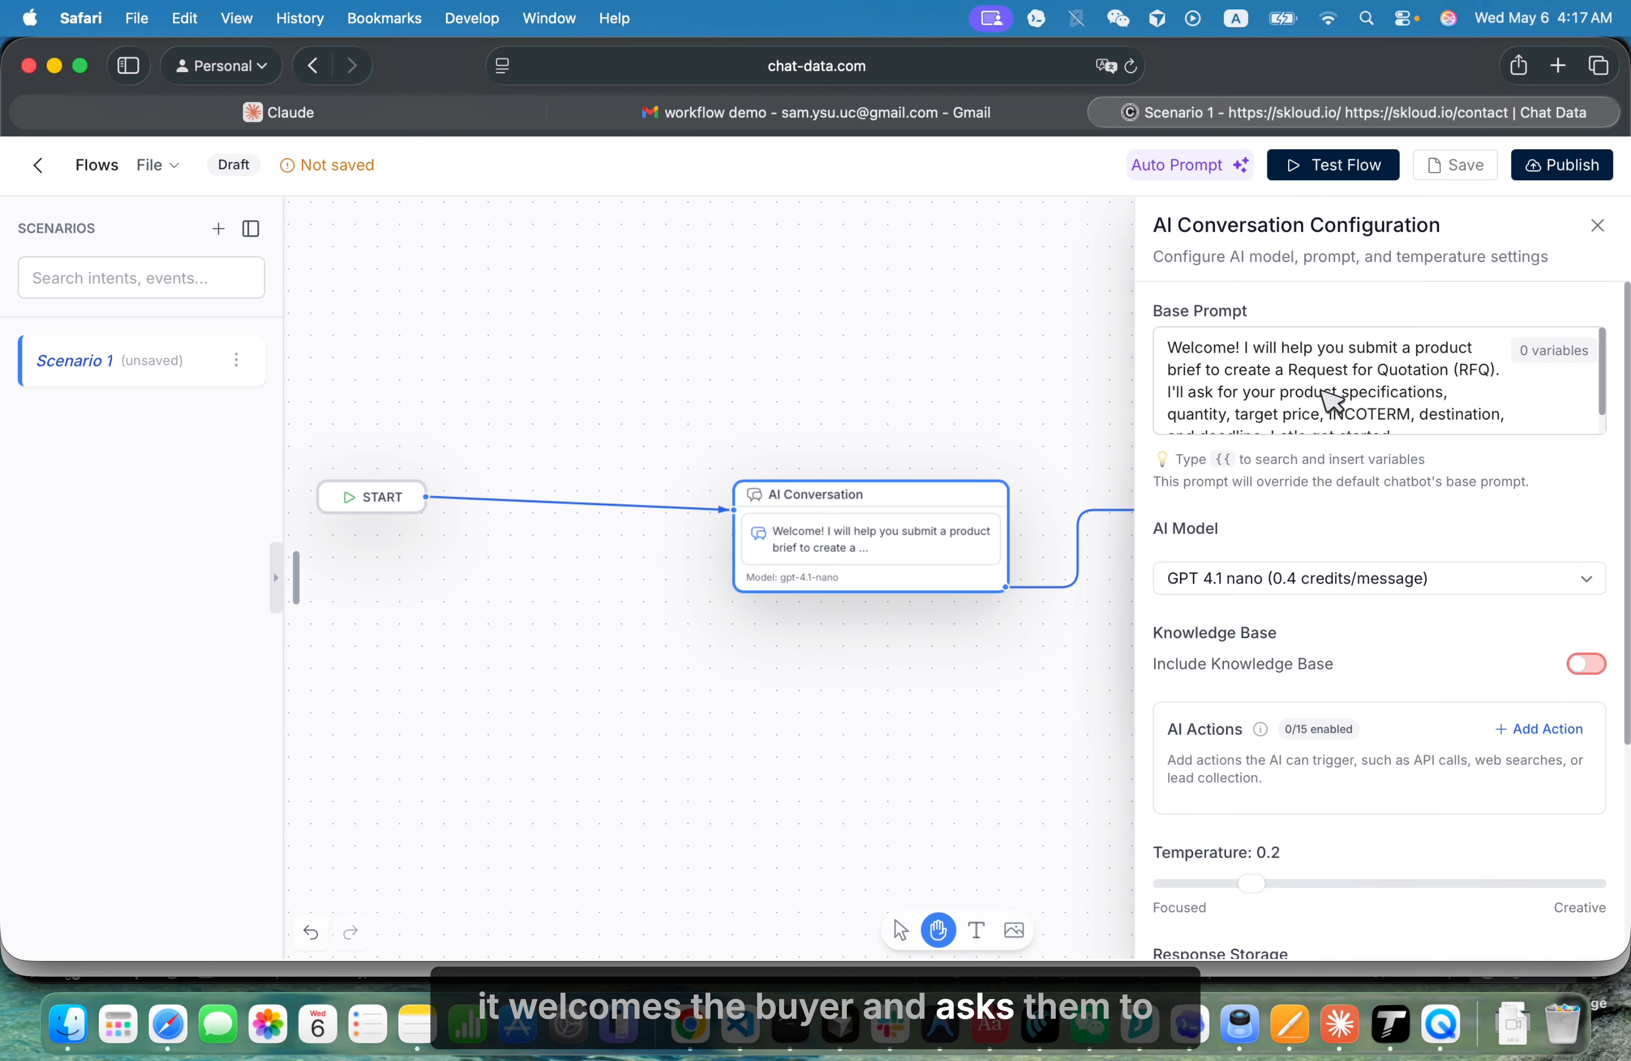
pyautogui.scroll(-2, 1340, 403)
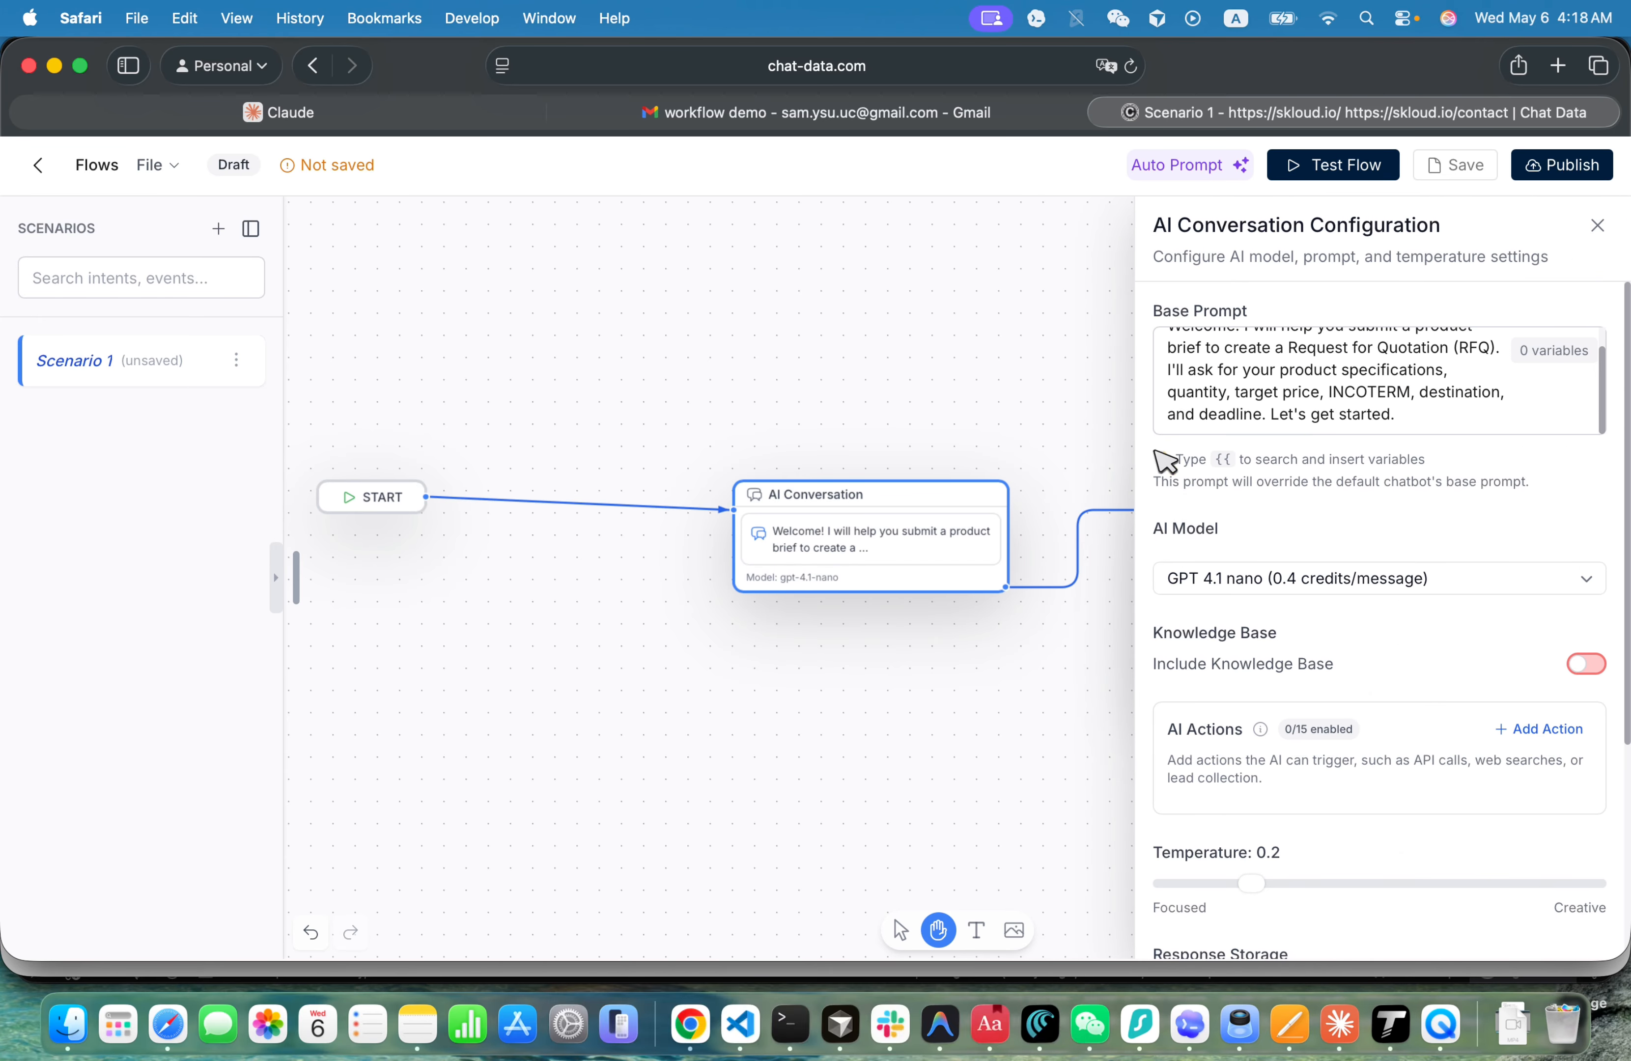
pyautogui.click(1583, 584)
pyautogui.scroll(-5, 1431, 678)
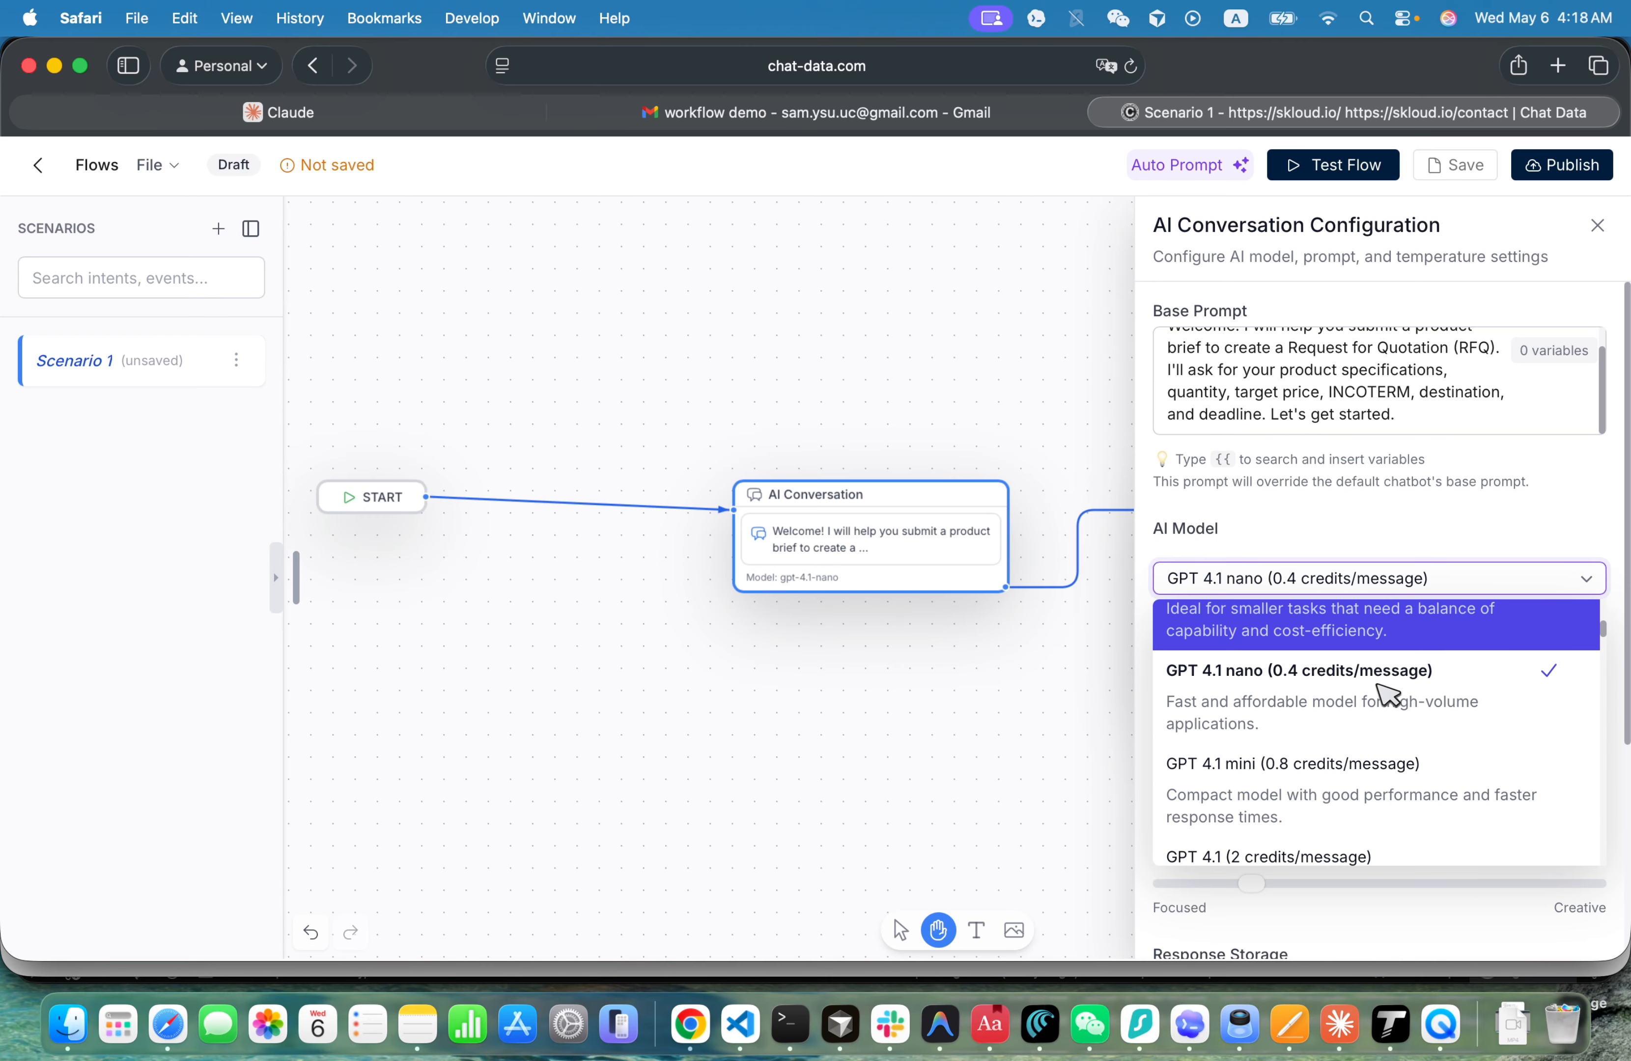
pyautogui.scroll(-5, 1385, 693)
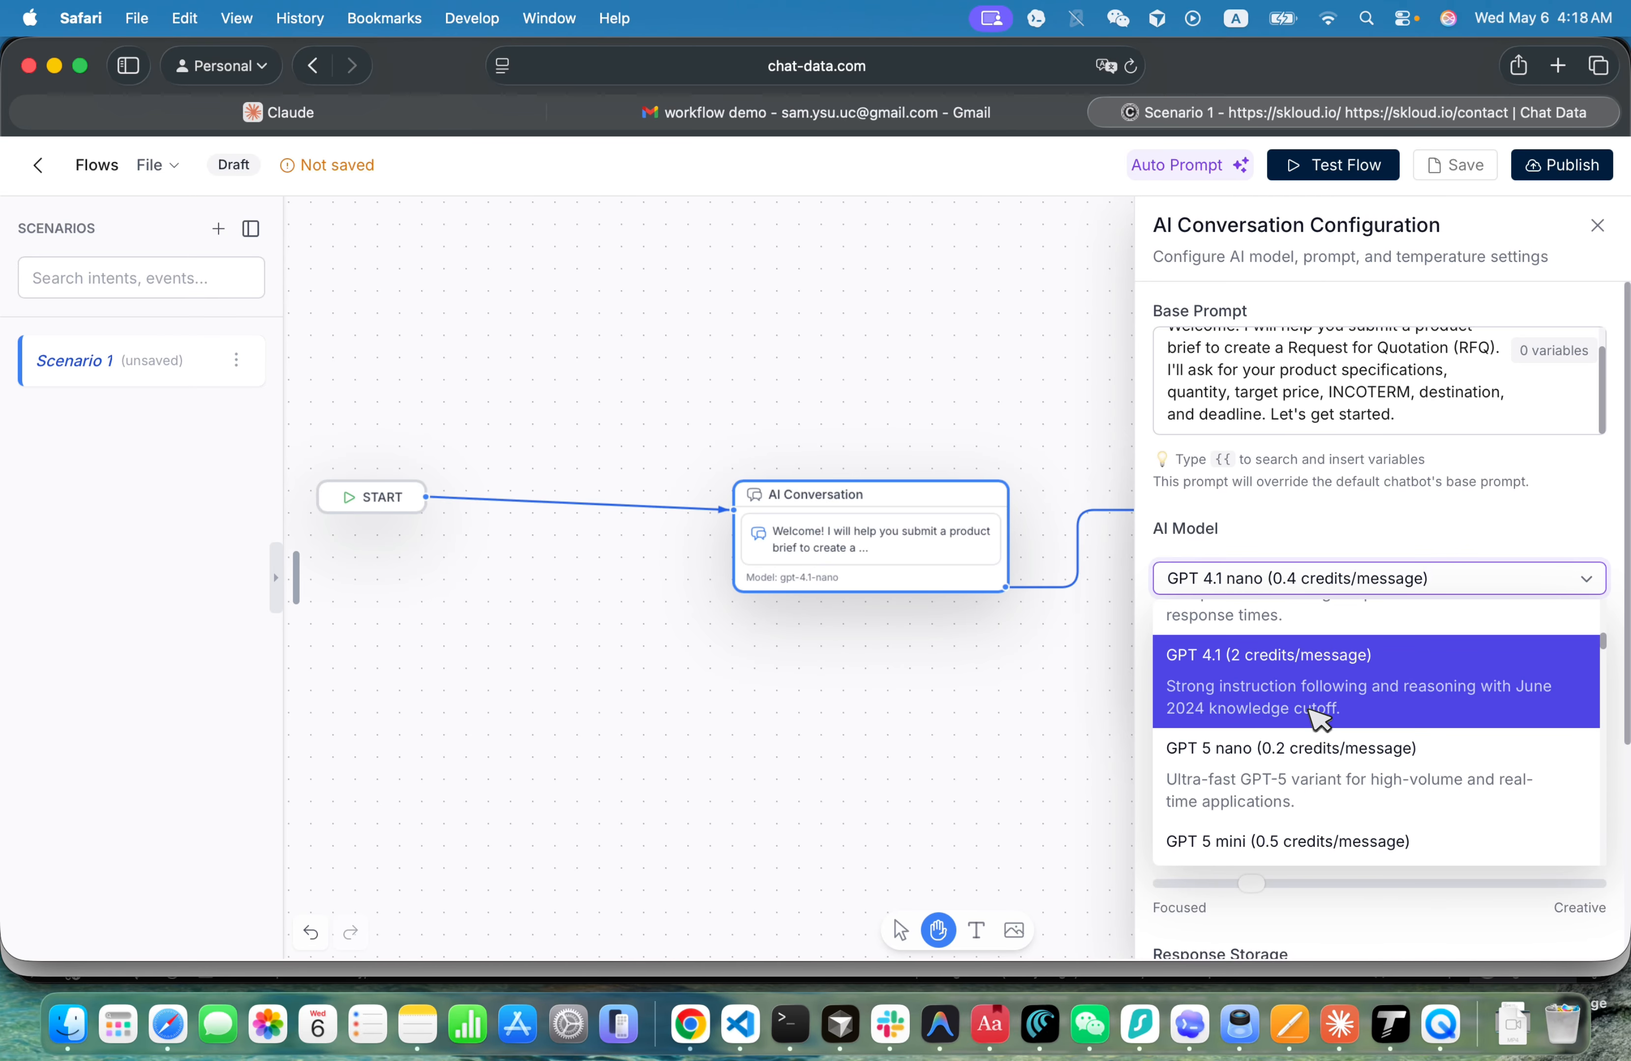
pyautogui.click(1320, 716)
pyautogui.scroll(-5, 1336, 750)
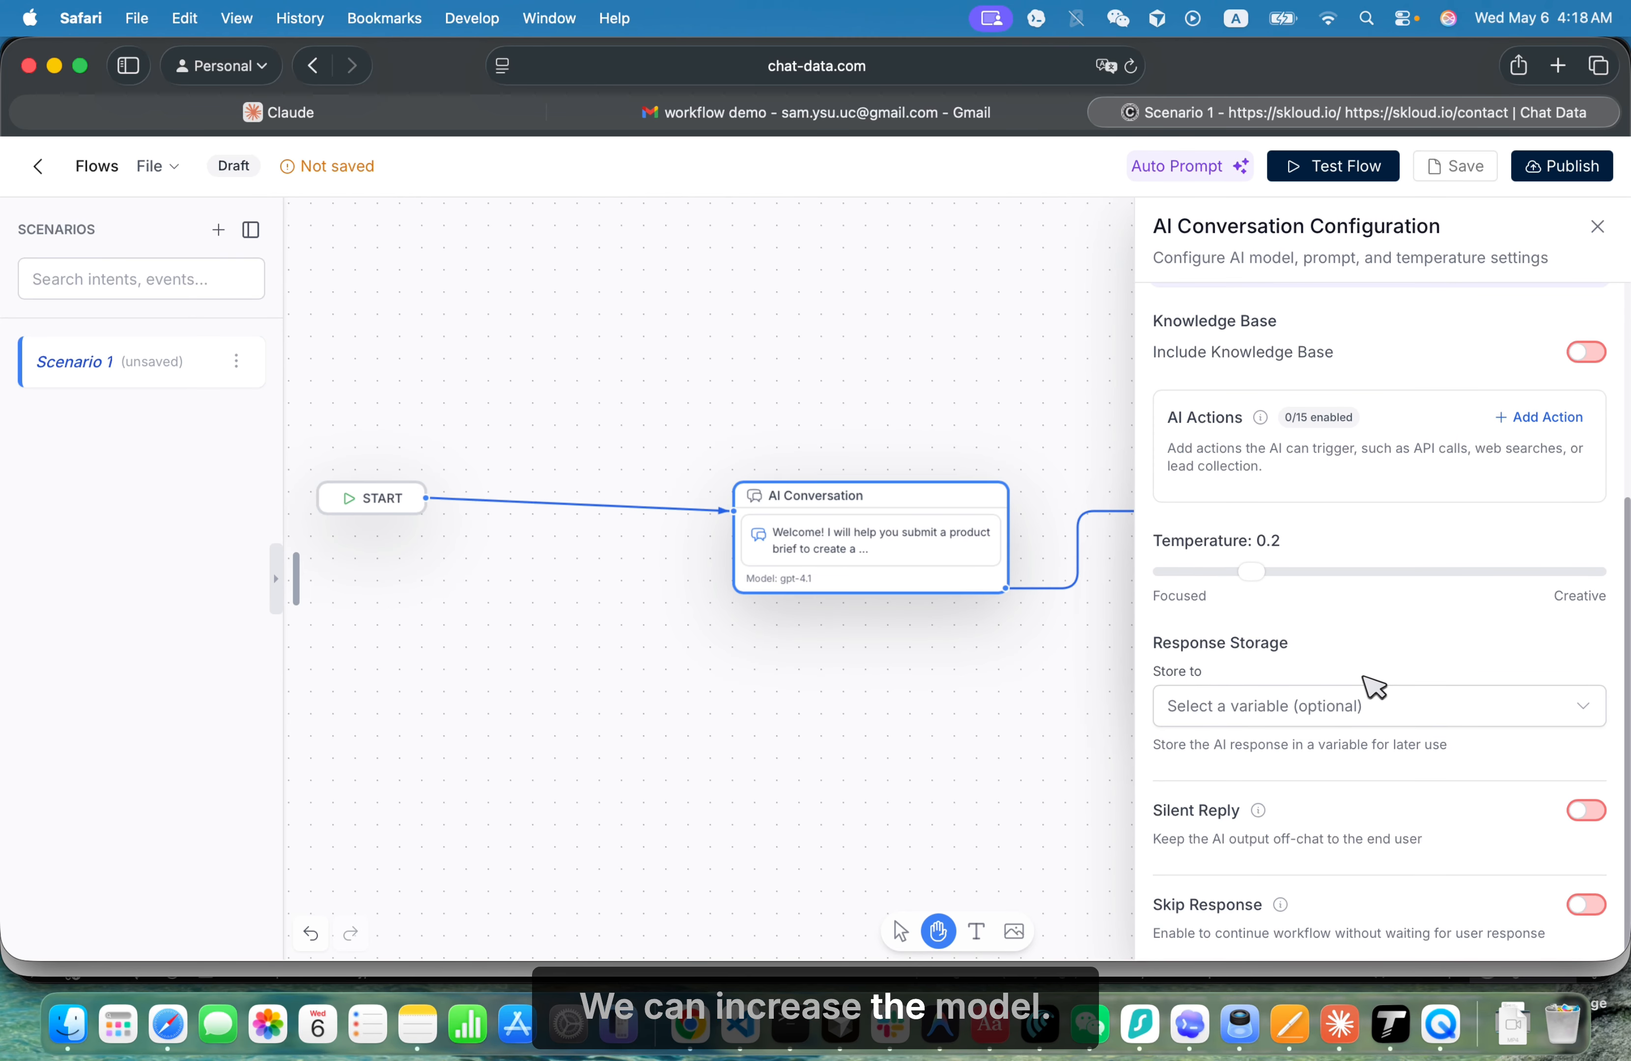
pyautogui.click(1026, 421)
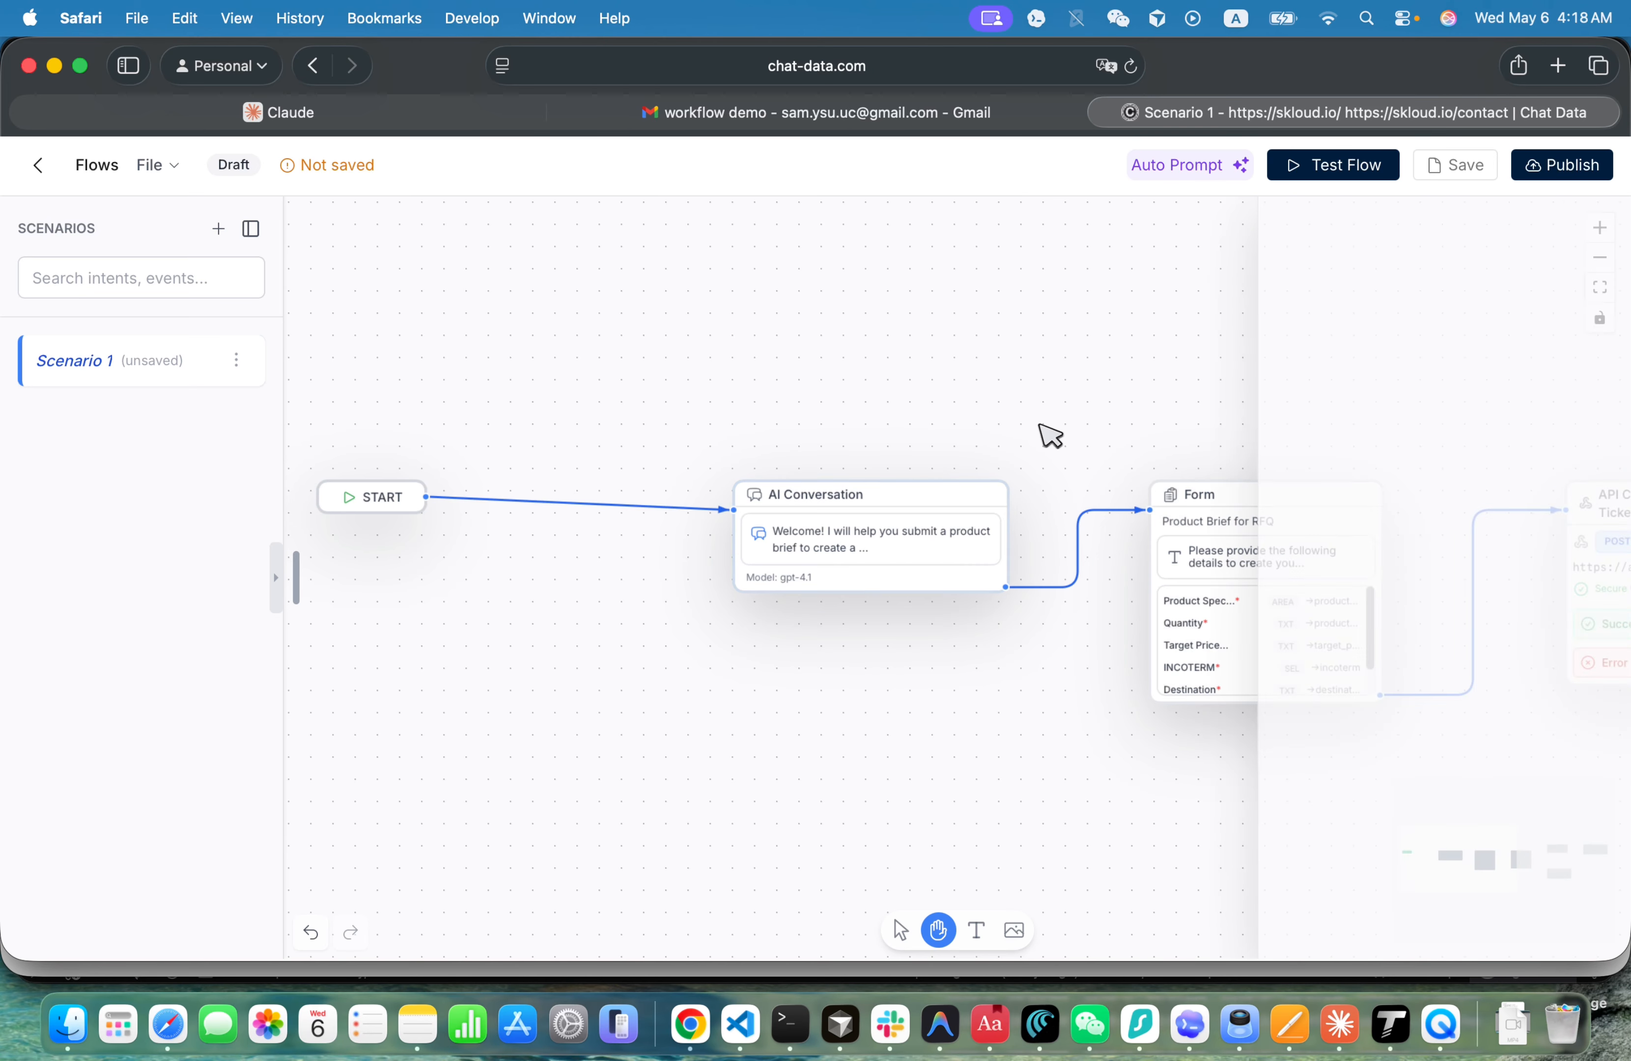
# - Inspect the Product Brief for RFQ form's configuration, including its behavior settings and form fields
pyautogui.click(1261, 627)
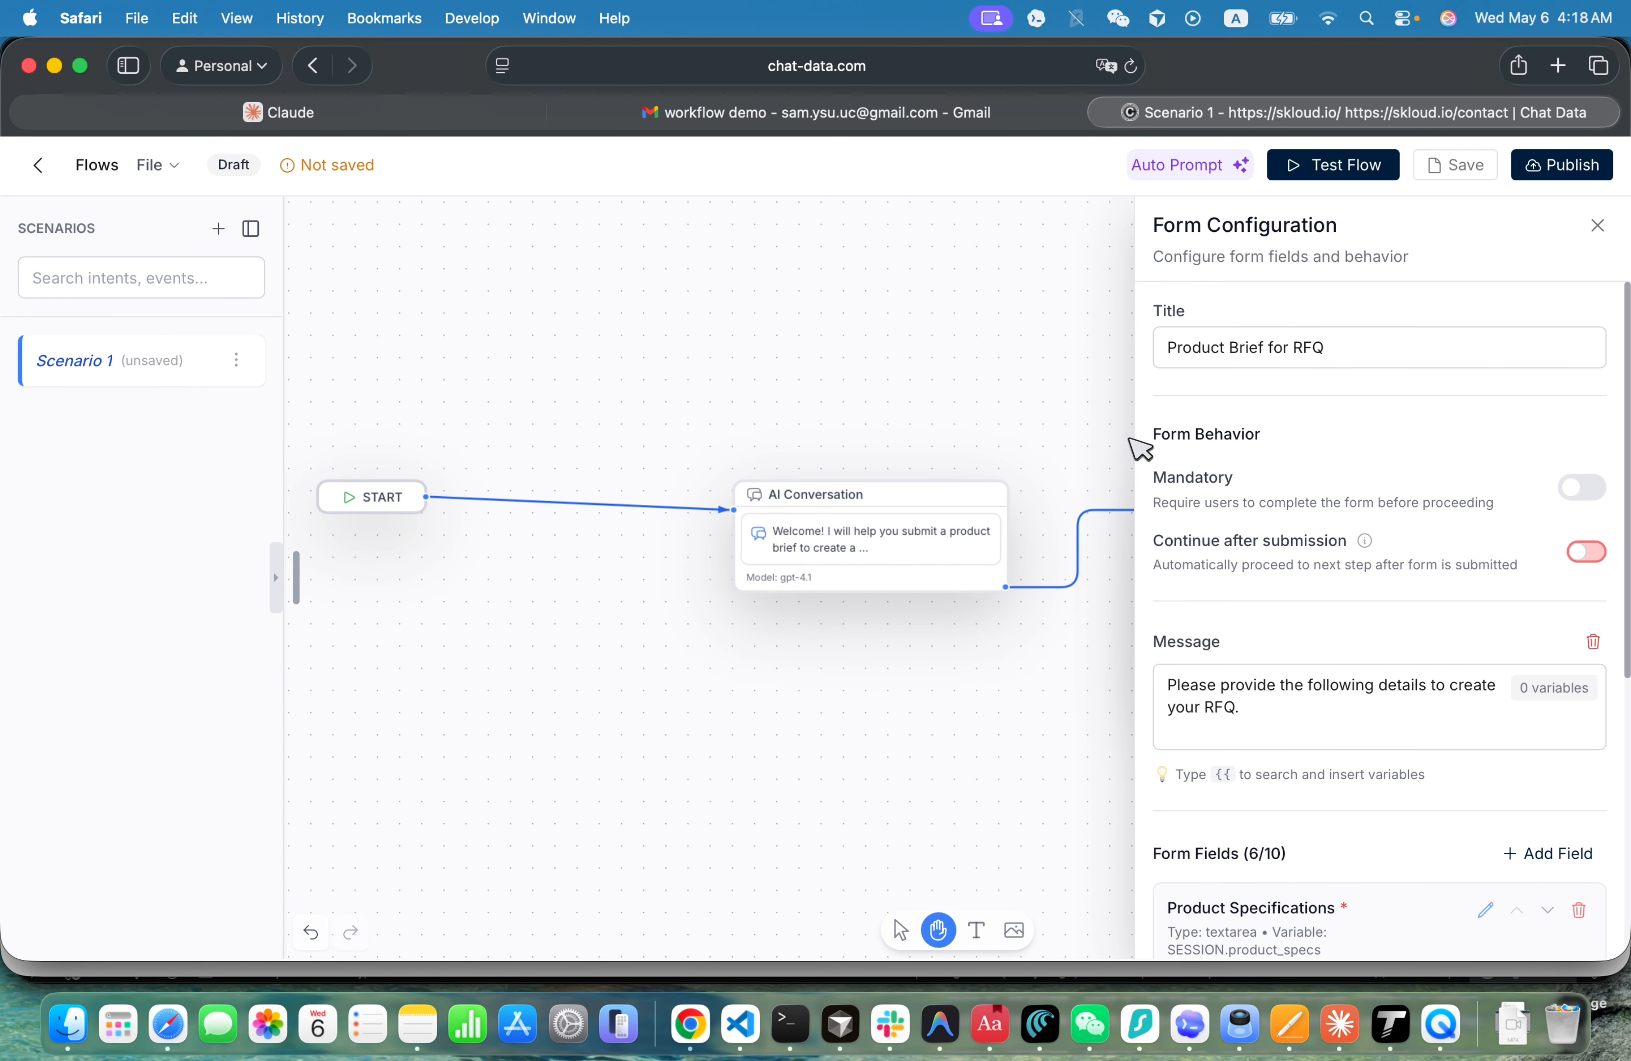
pyautogui.click(1066, 415)
pyautogui.click(1224, 640)
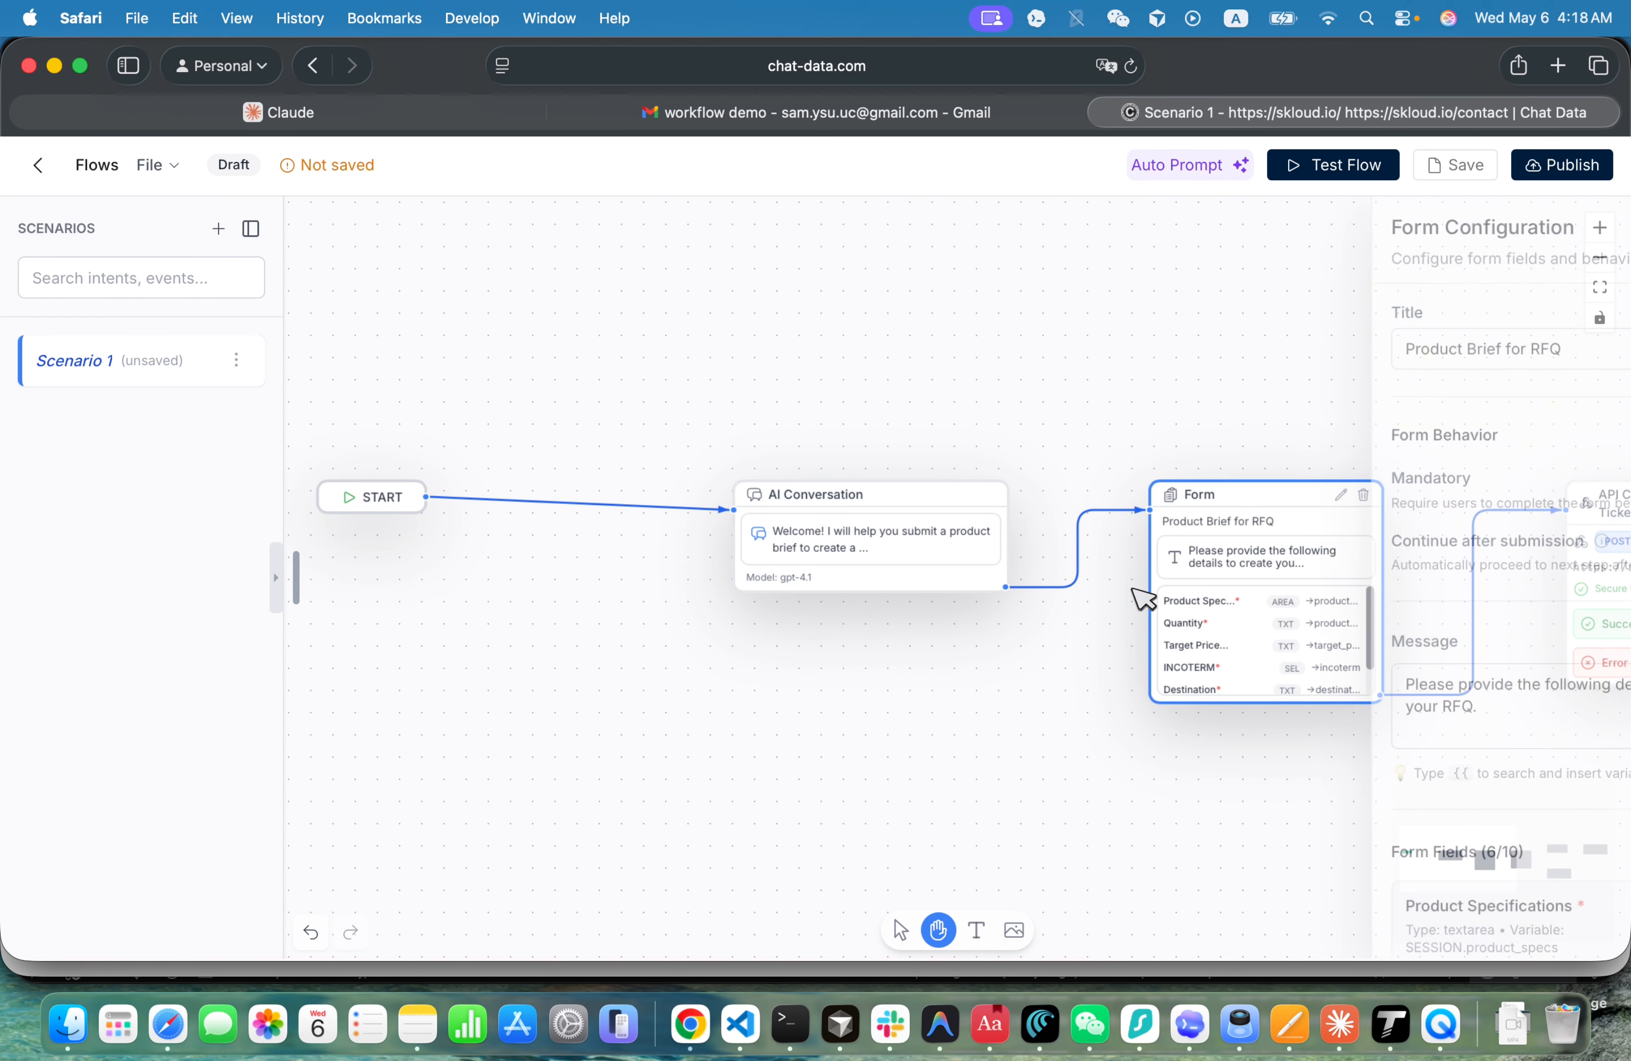
pyautogui.scroll(-6, 1286, 721)
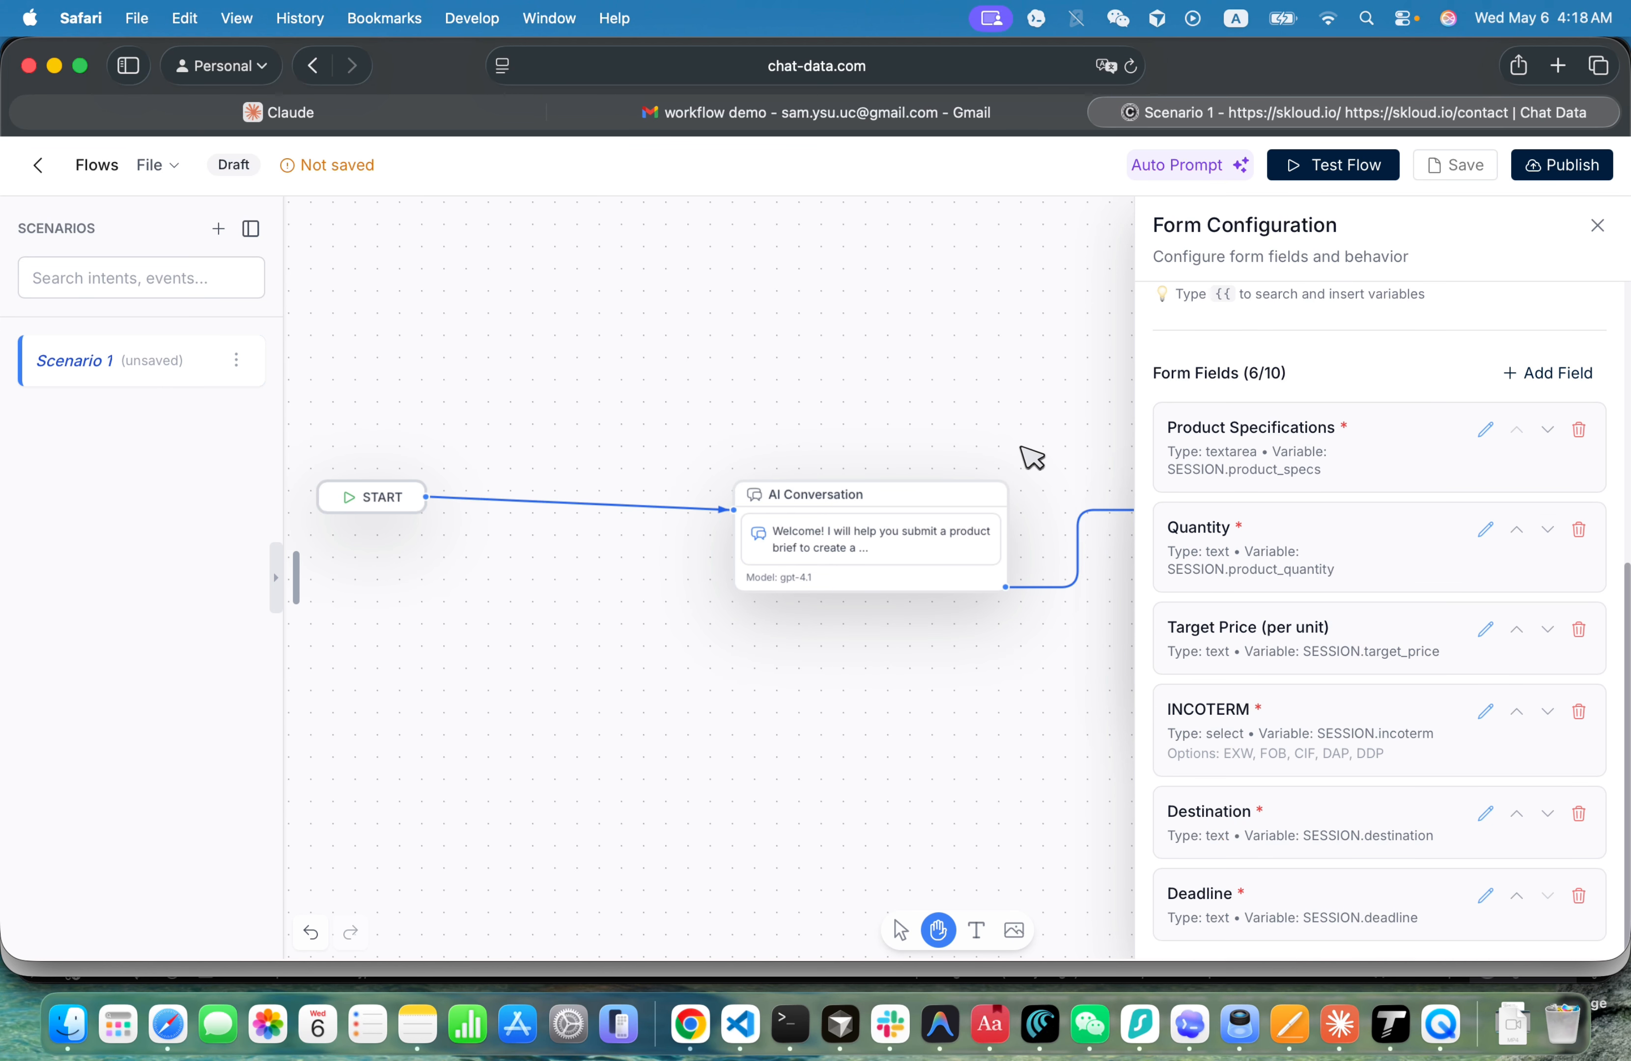
pyautogui.click(1093, 467)
# - Open the Create RFQ Ticket API call's settings and examine its endpoint address
pyautogui.hscroll(10, 954, 510)
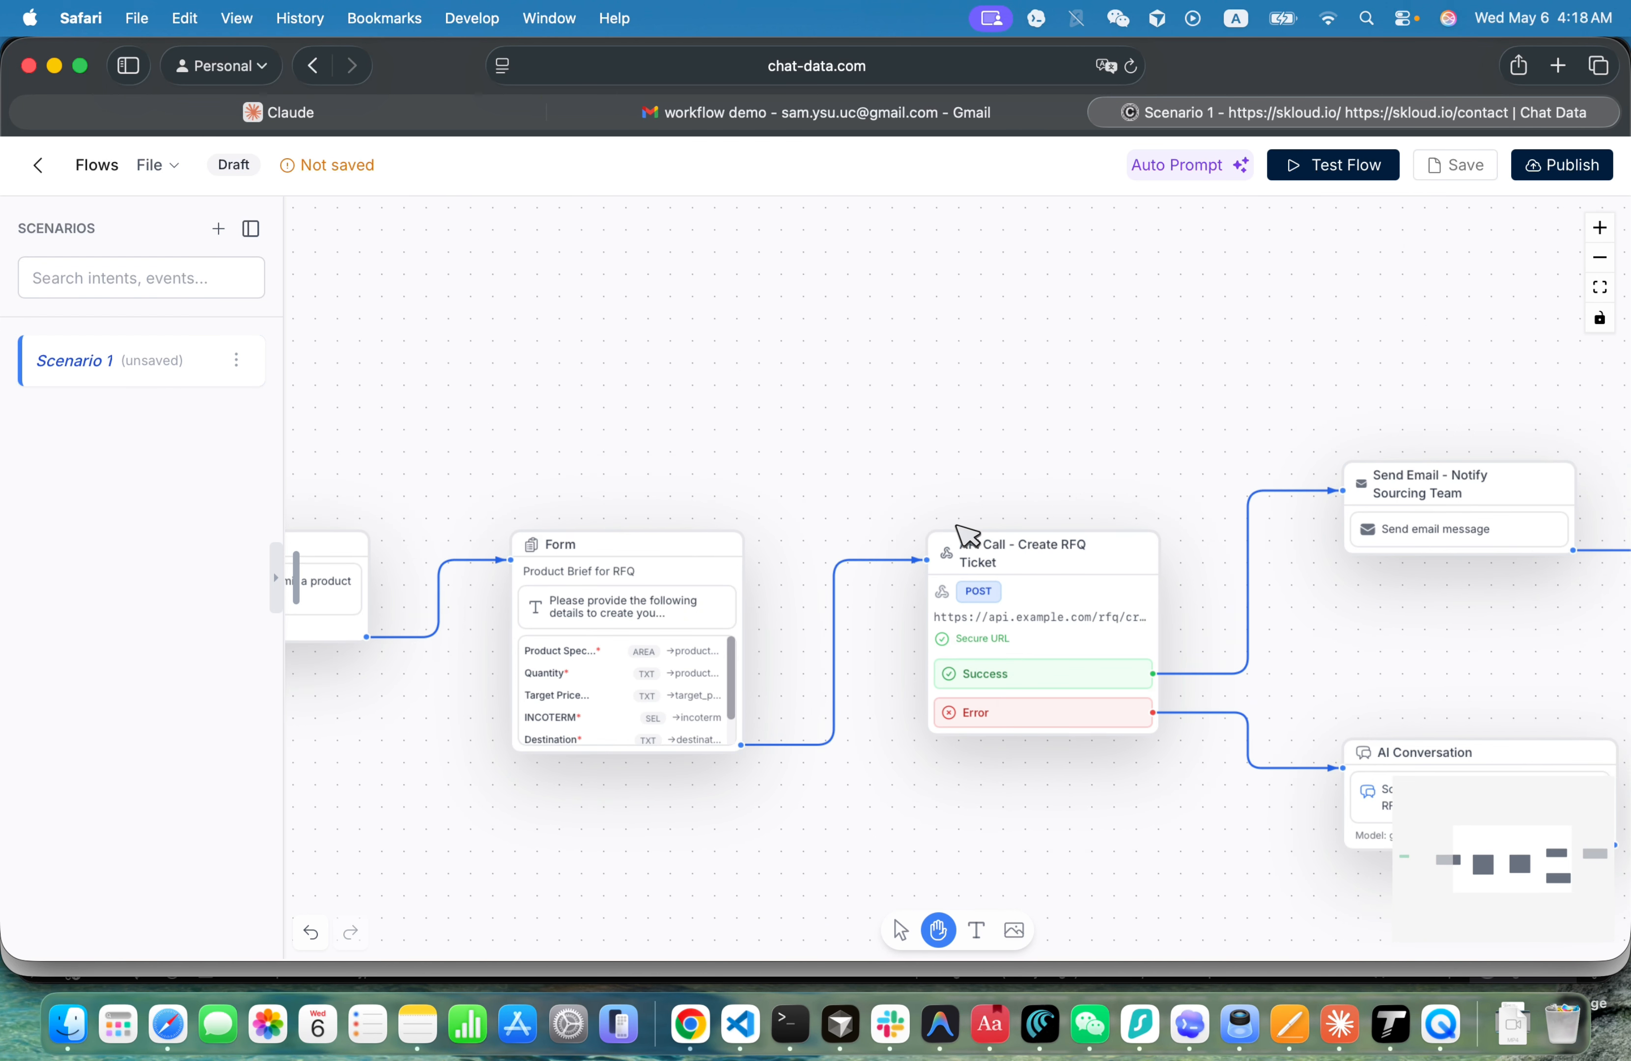
pyautogui.click(1014, 634)
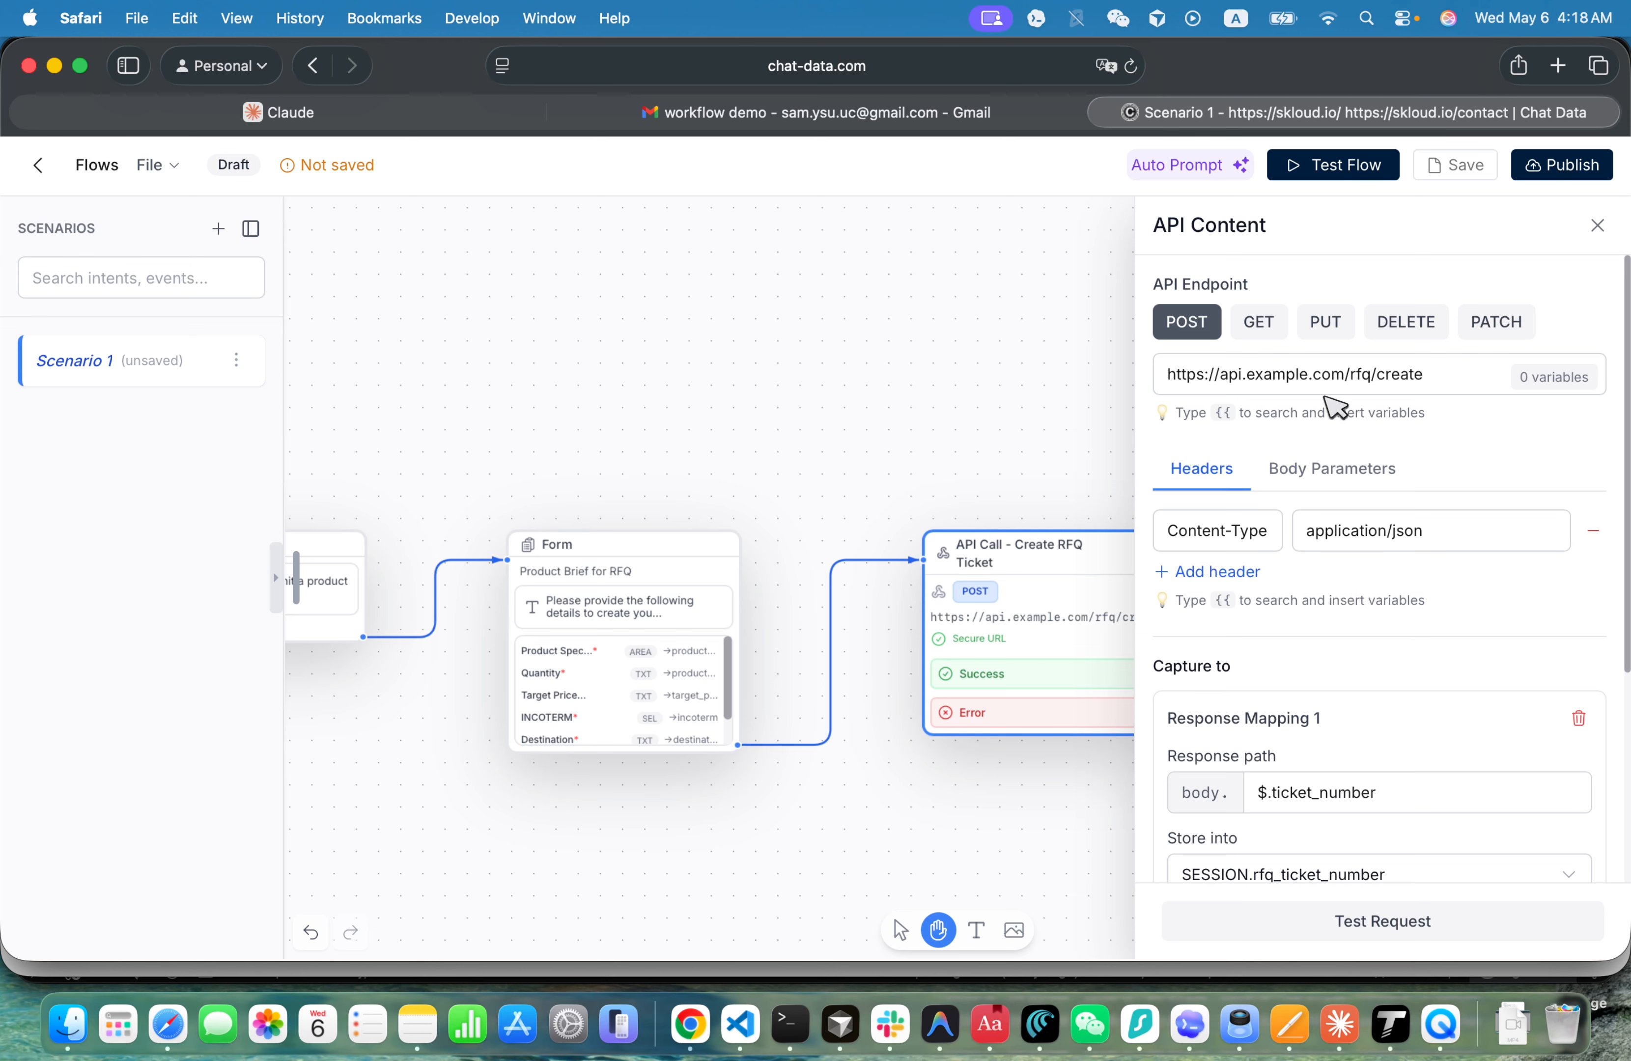
pyautogui.moveTo(1222, 375); pyautogui.dragTo(1425, 379)
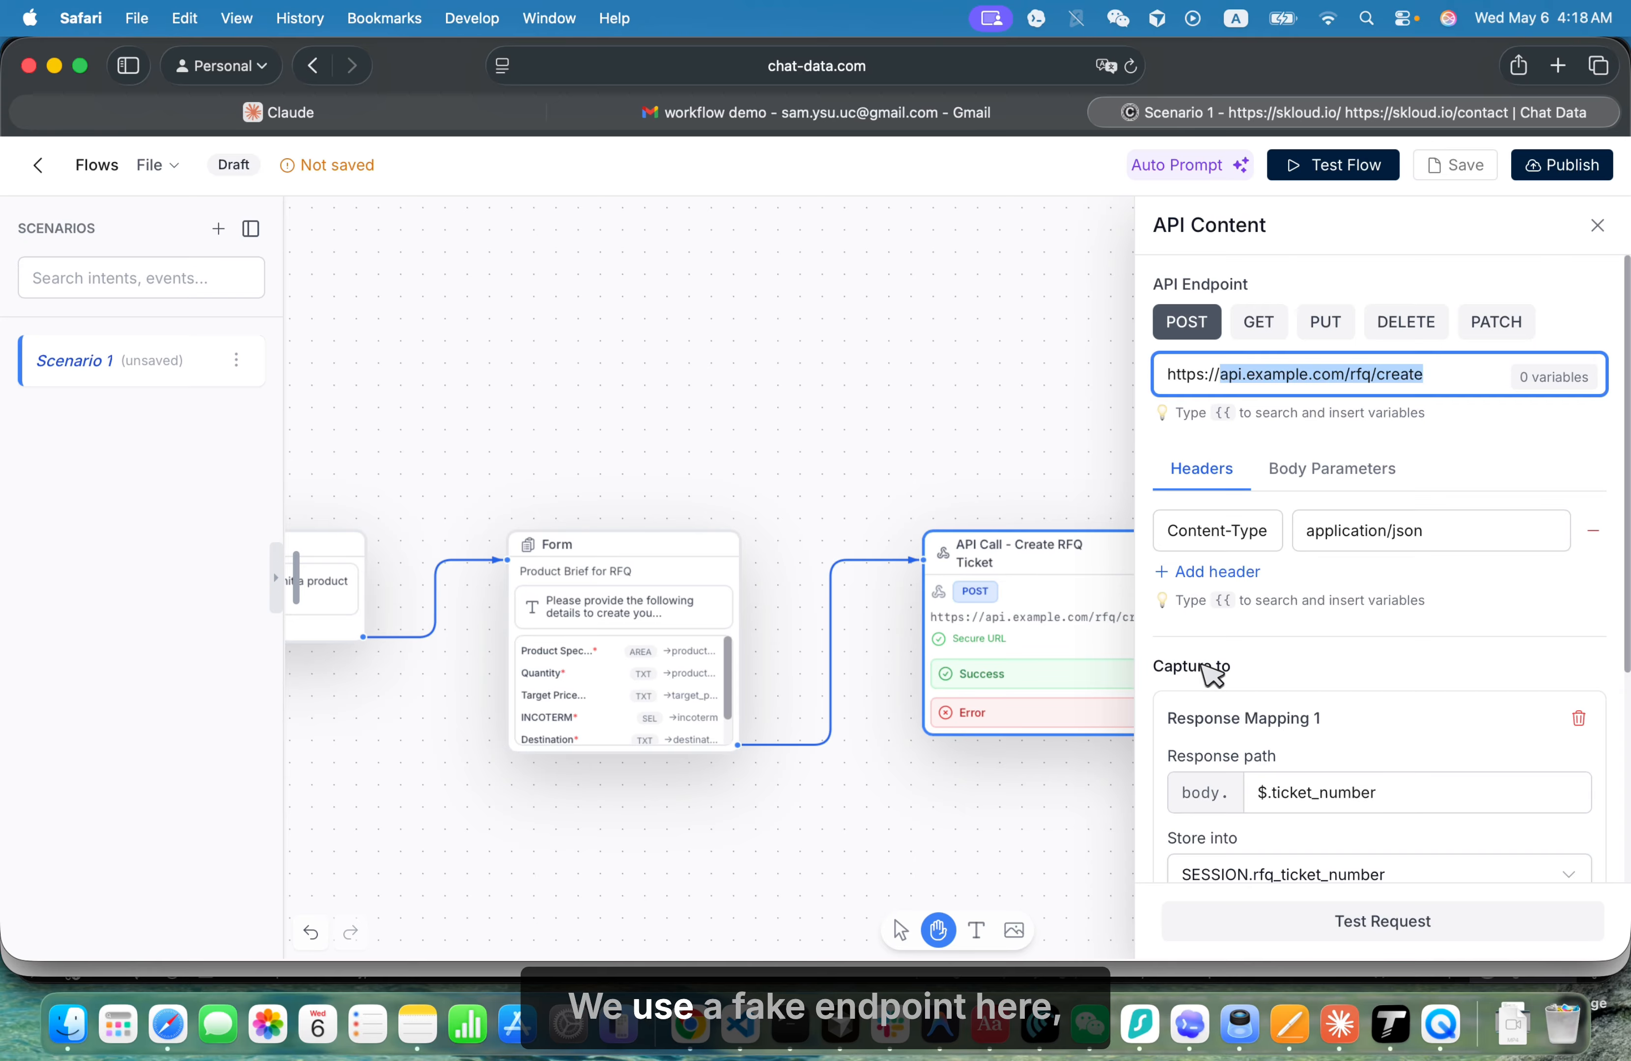
# - Review the Create RFQ Ticket call's two response mappings for the ticket number and RFQ URL, and close its settings
pyautogui.scroll(-4, 1213, 667)
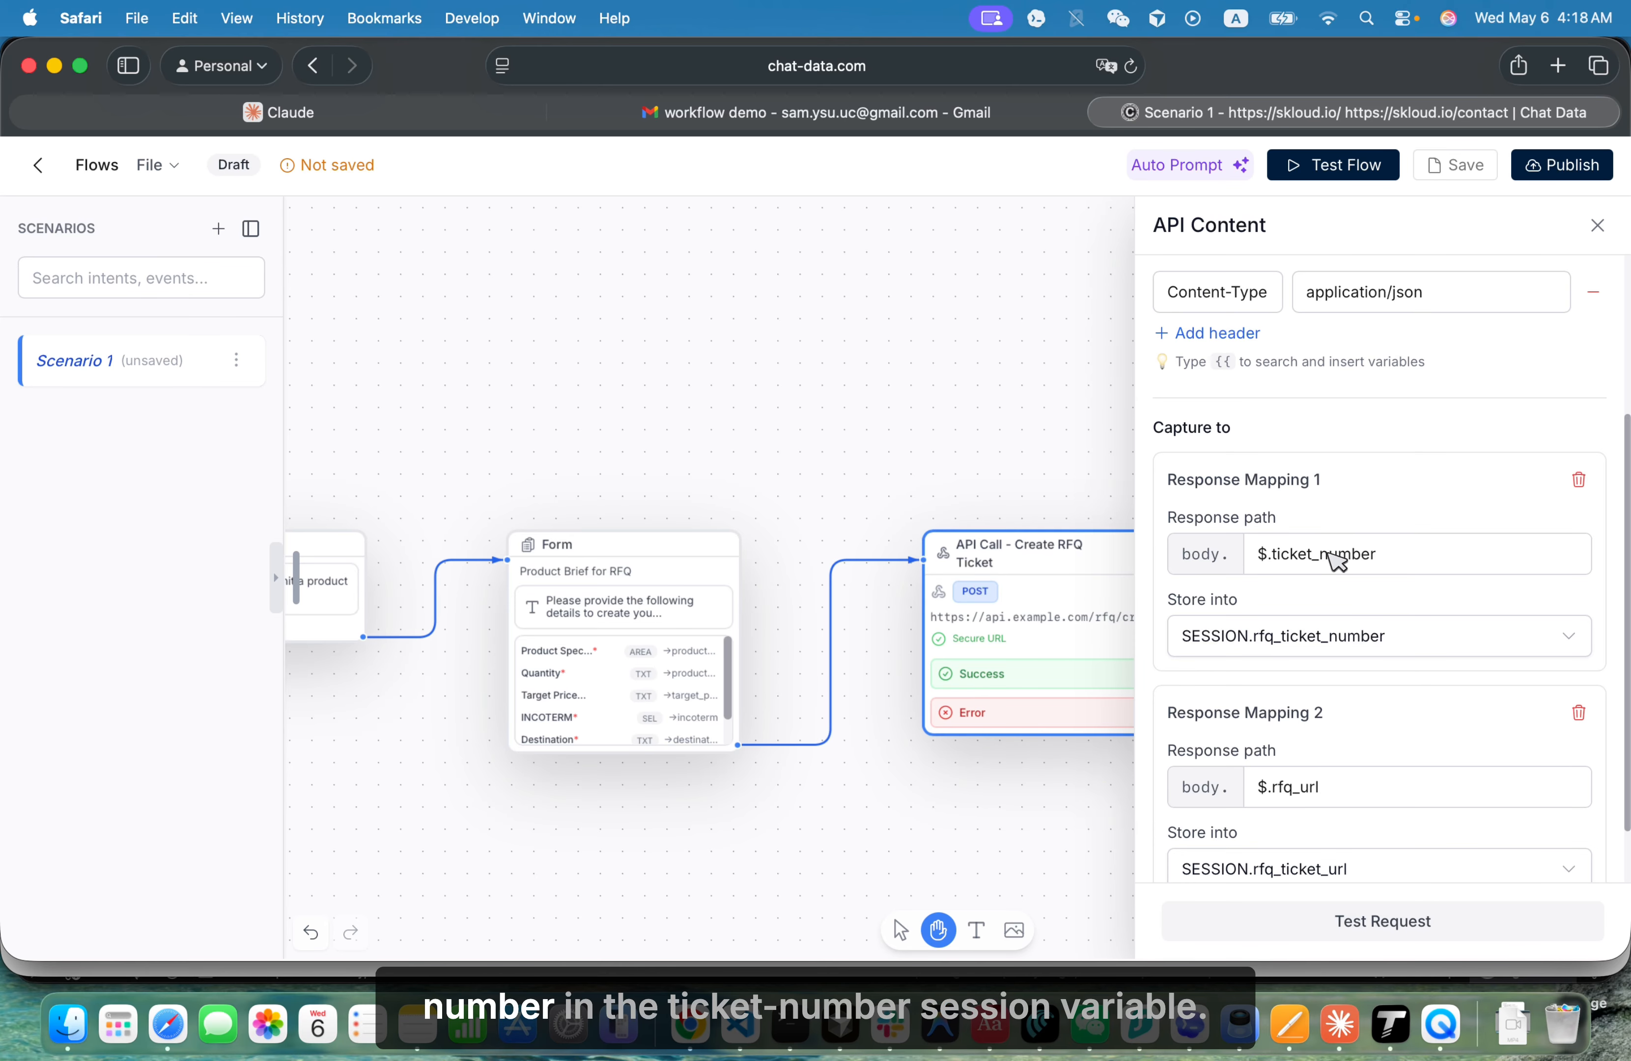
pyautogui.moveTo(1328, 555); pyautogui.dragTo(1294, 633)
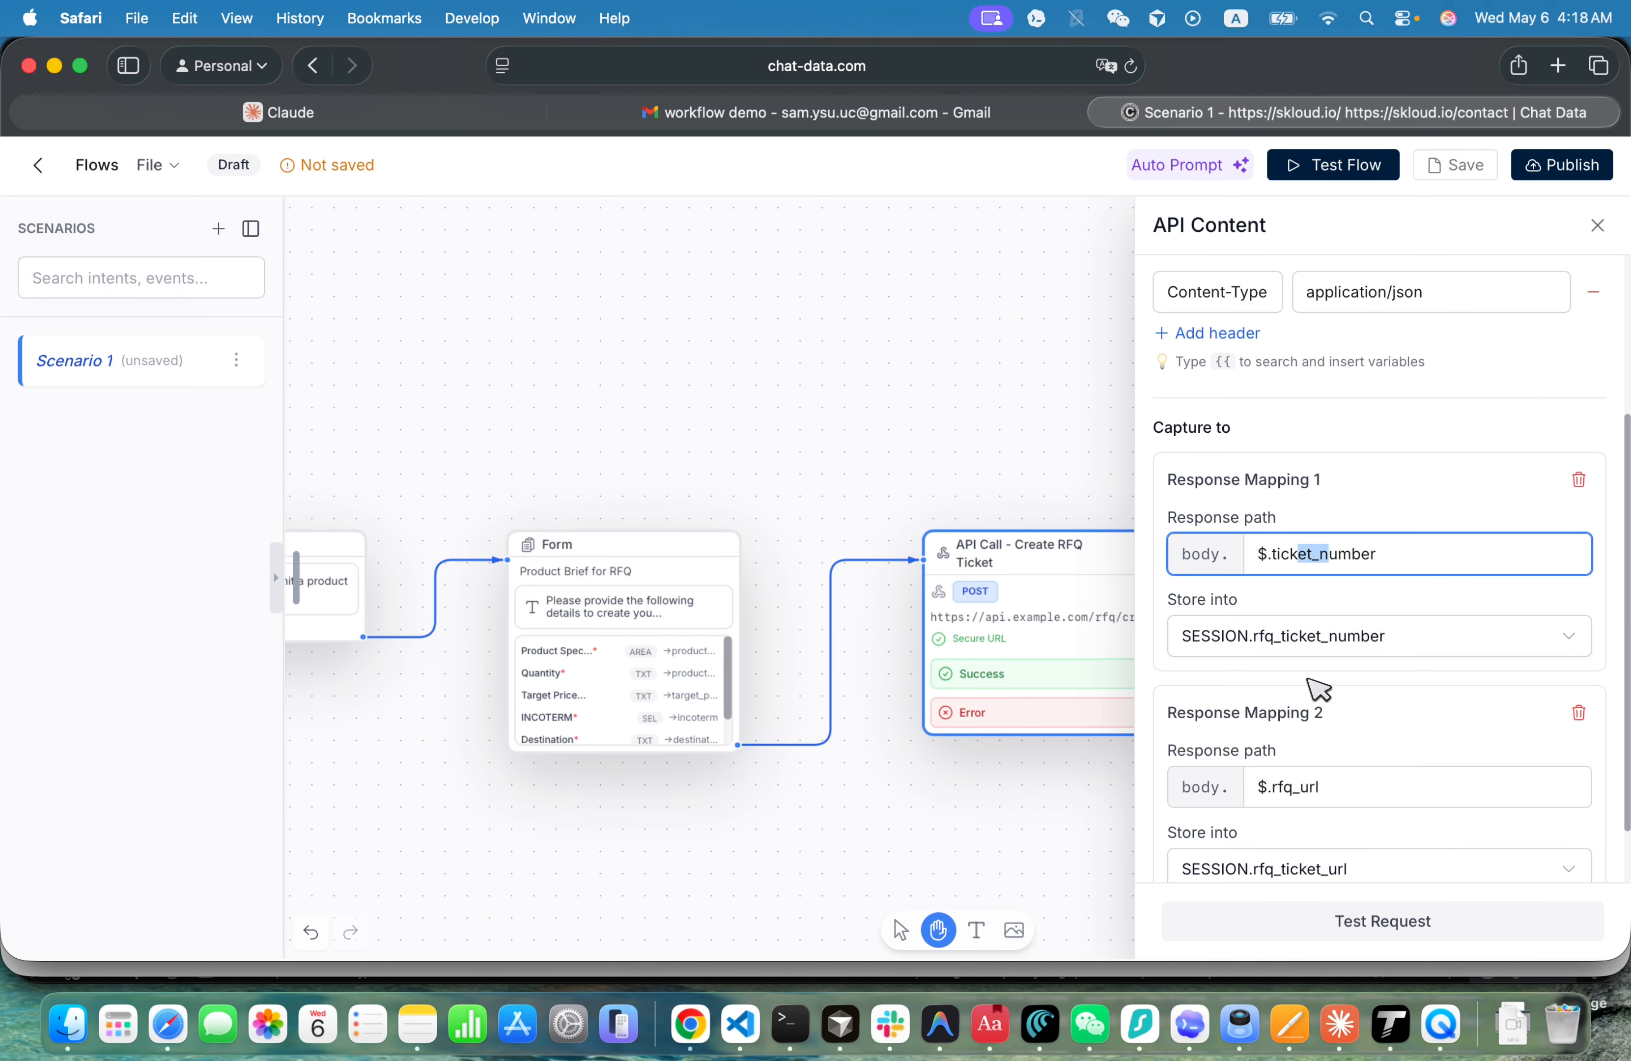
pyautogui.scroll(-2, 1302, 683)
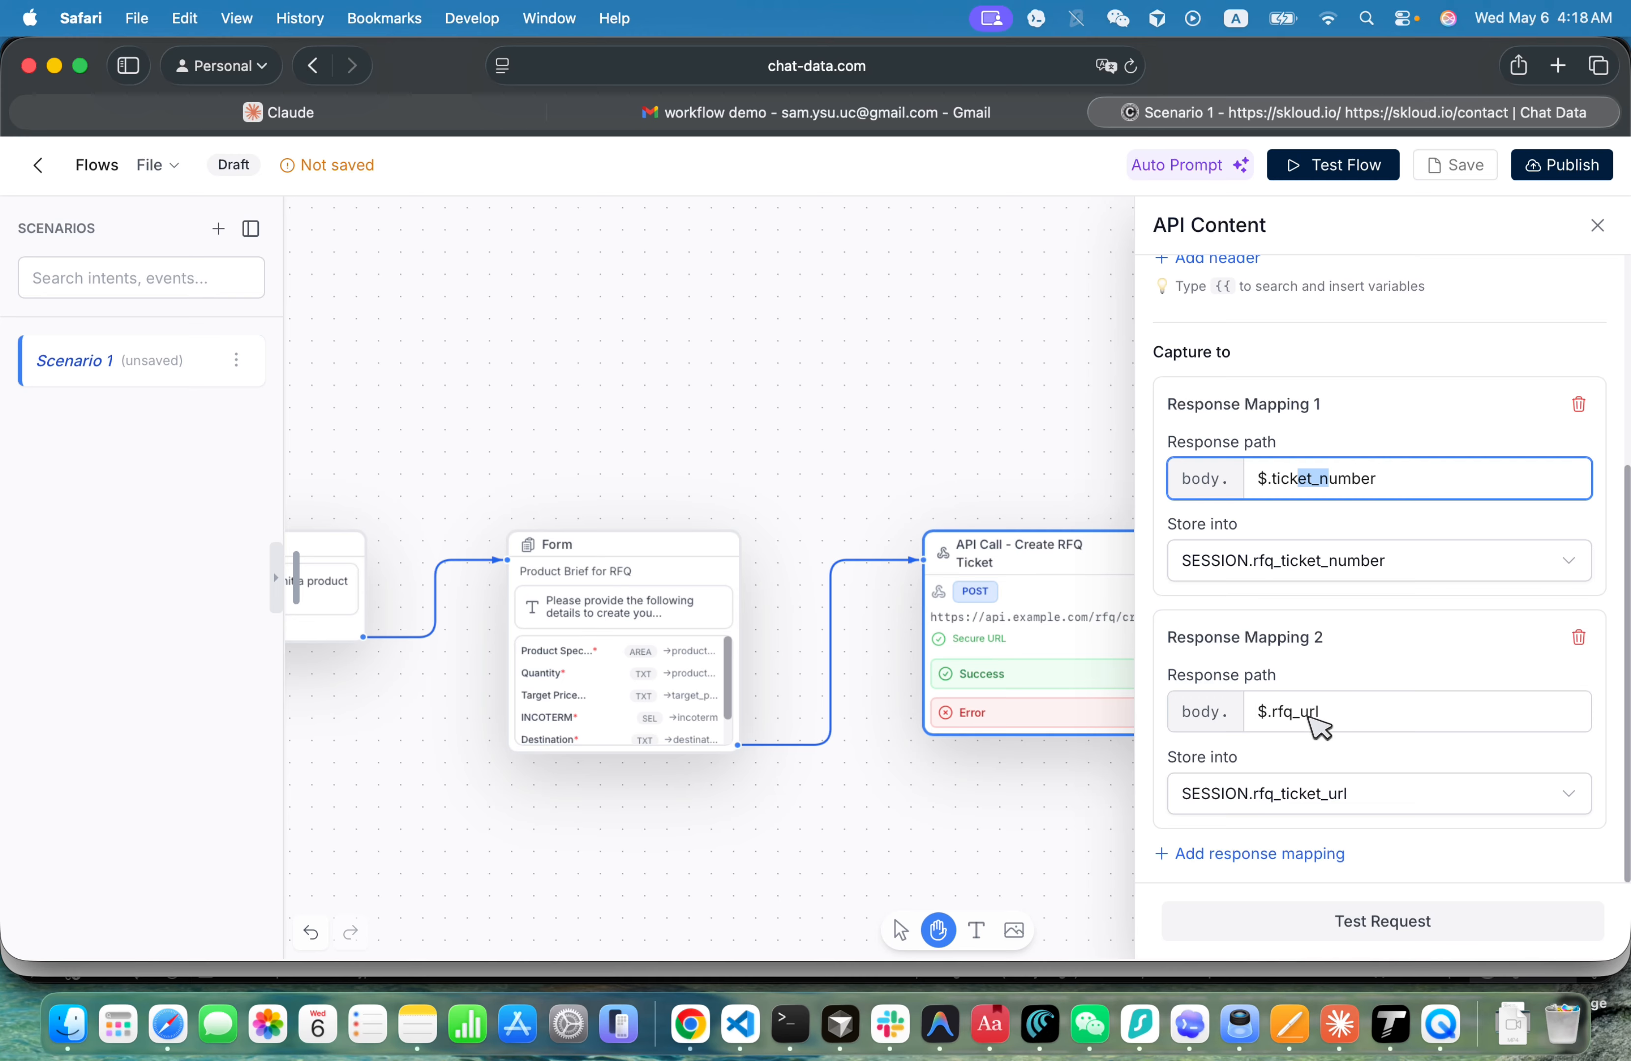
pyautogui.moveTo(1334, 713); pyautogui.dragTo(1268, 710)
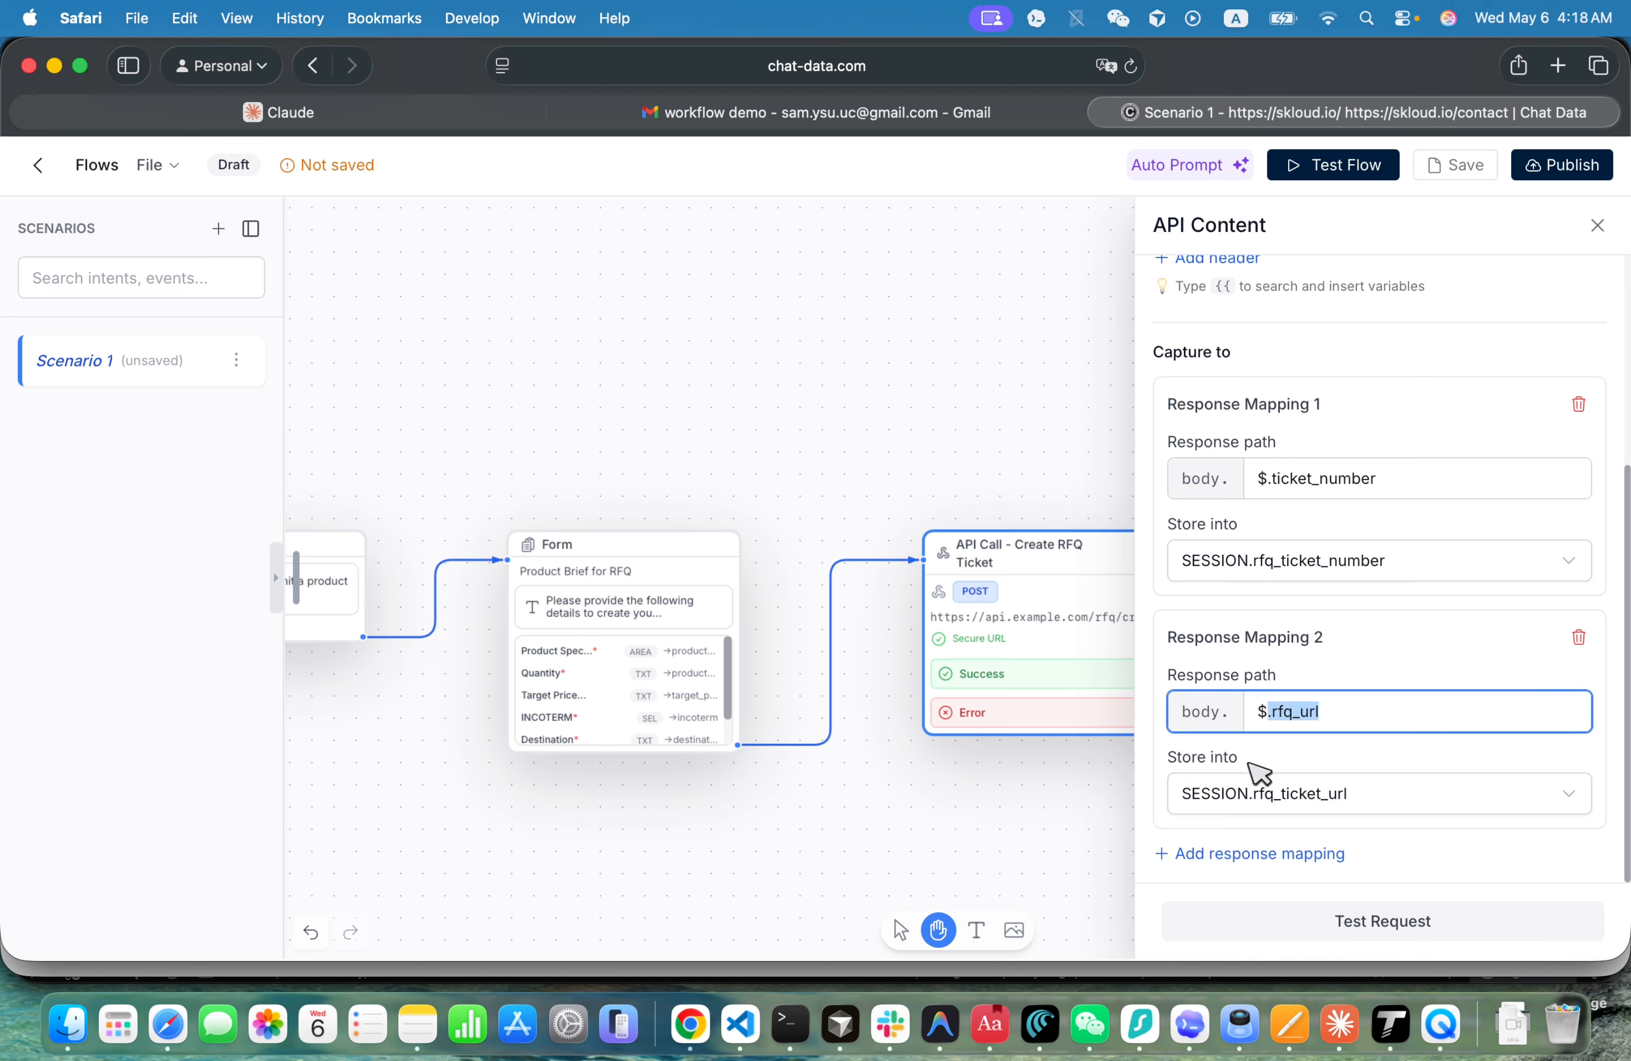
pyautogui.click(1005, 442)
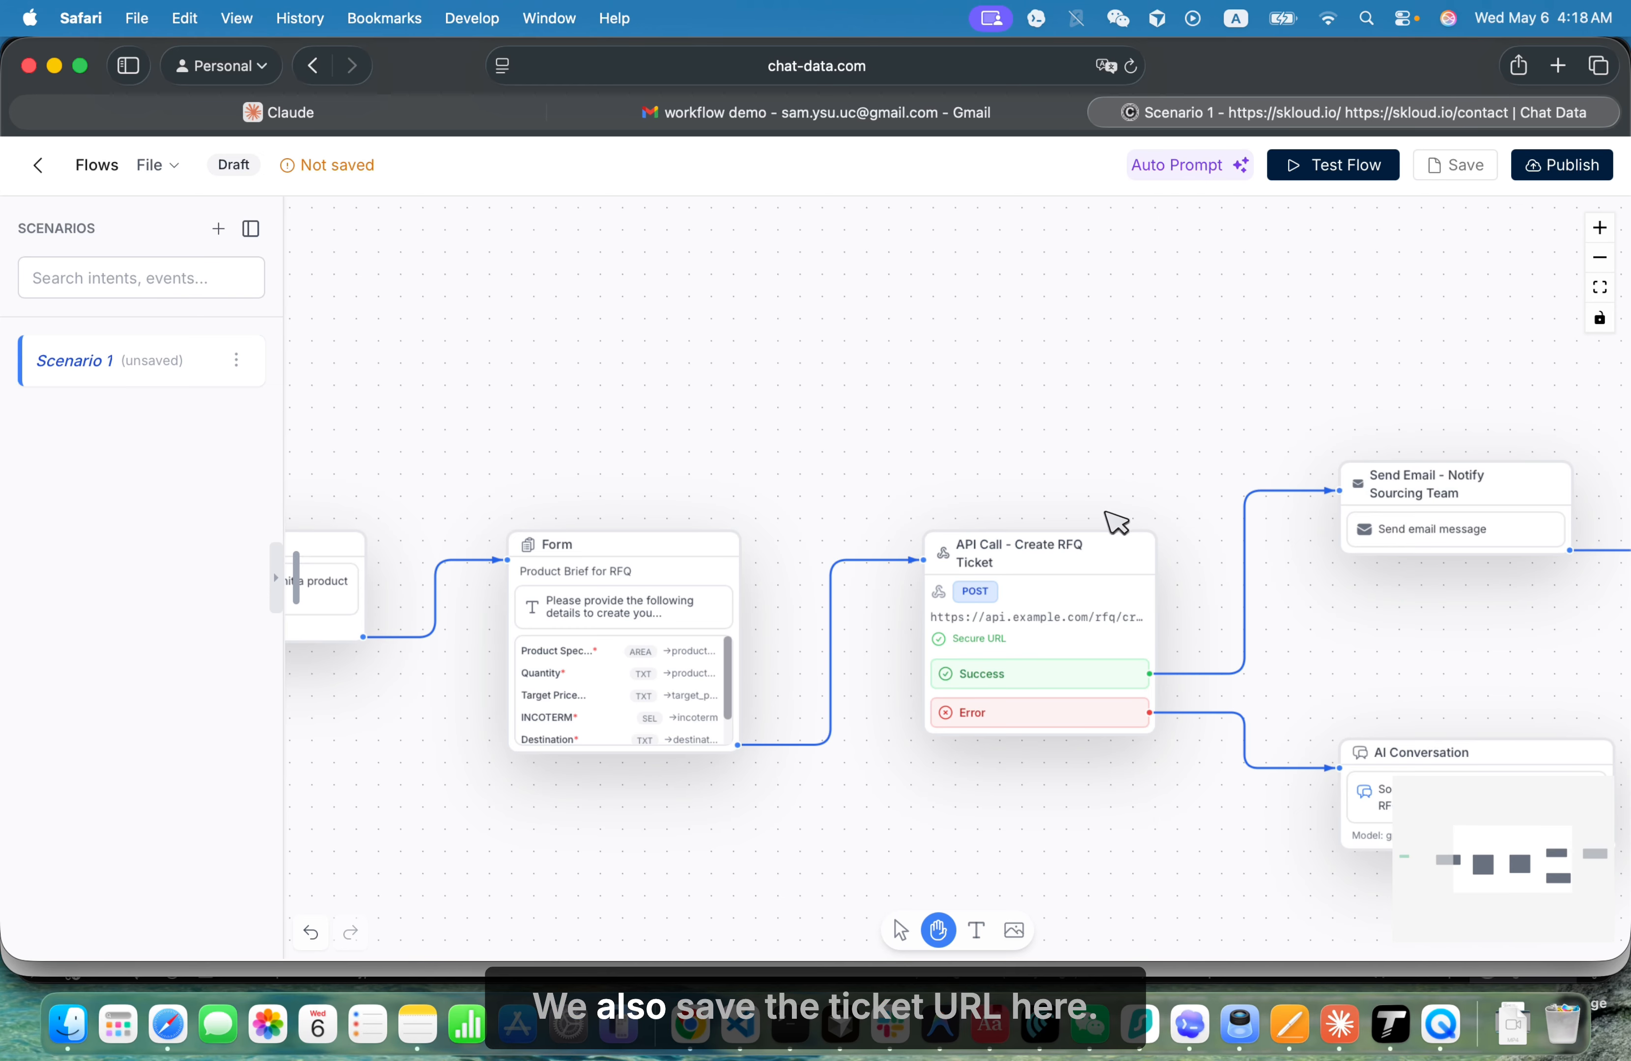
# - Open the Notify Sourcing Team email node on the Success branch and examine its recipient and reply-to fields
pyautogui.moveTo(1114, 521); pyautogui.dragTo(727, 458)
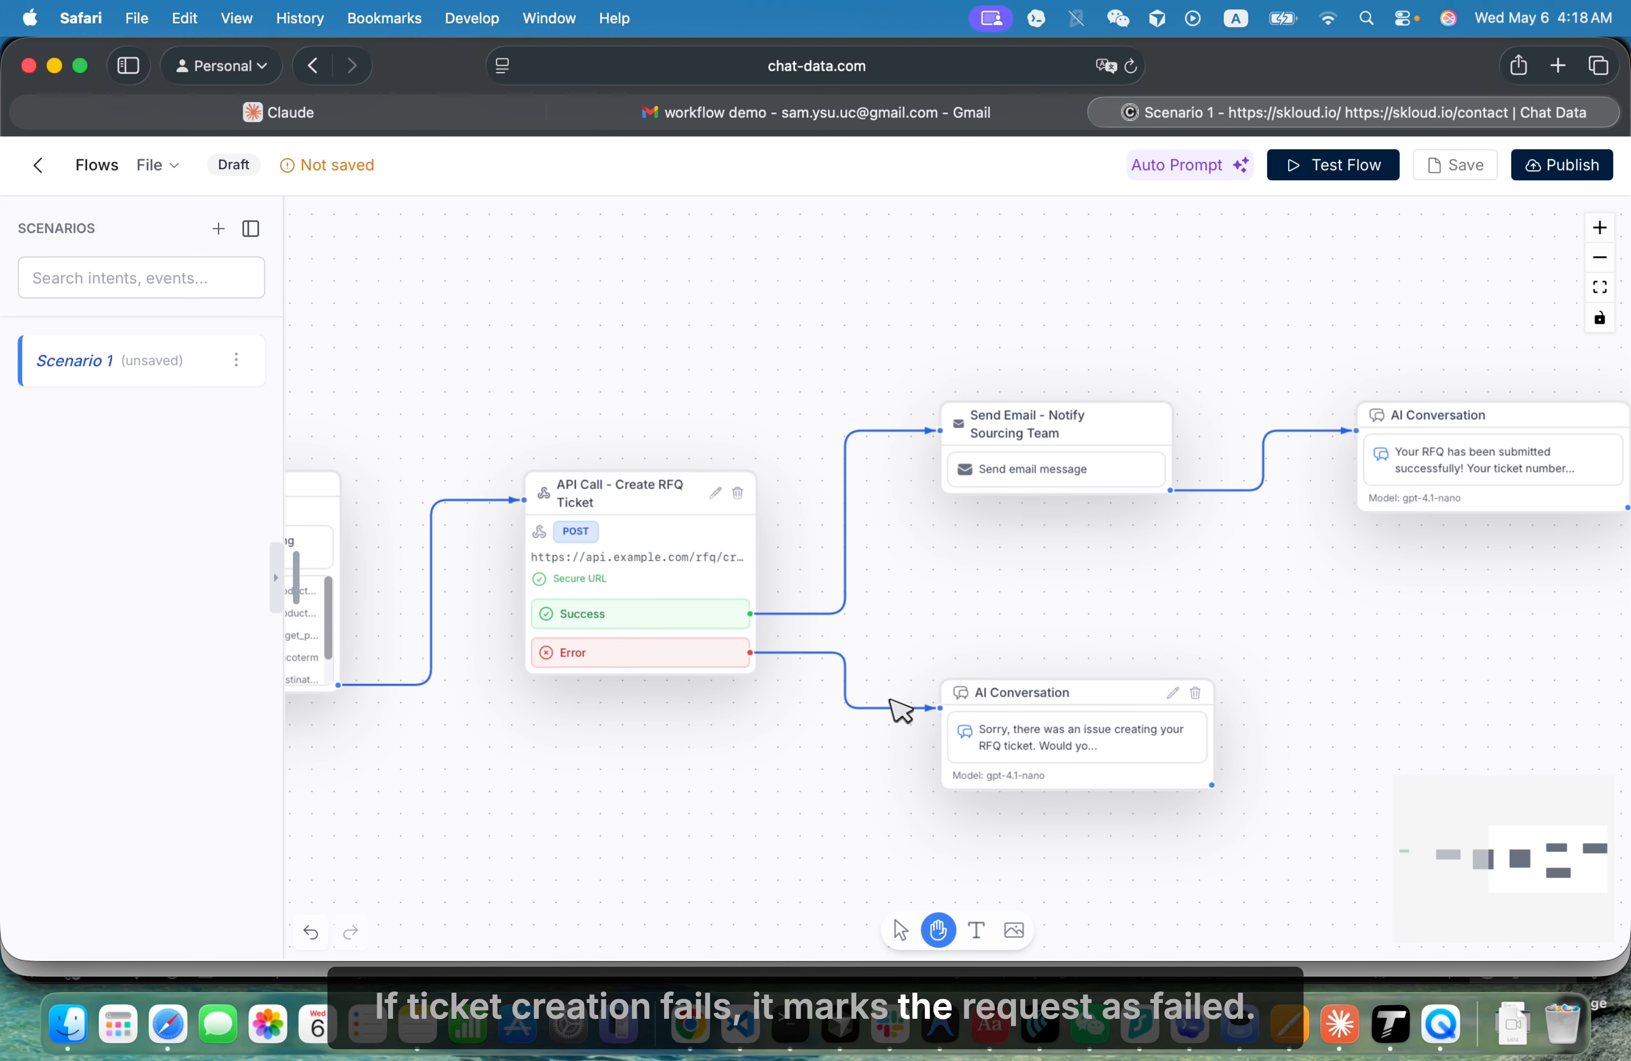
pyautogui.moveTo(989, 595); pyautogui.dragTo(790, 615)
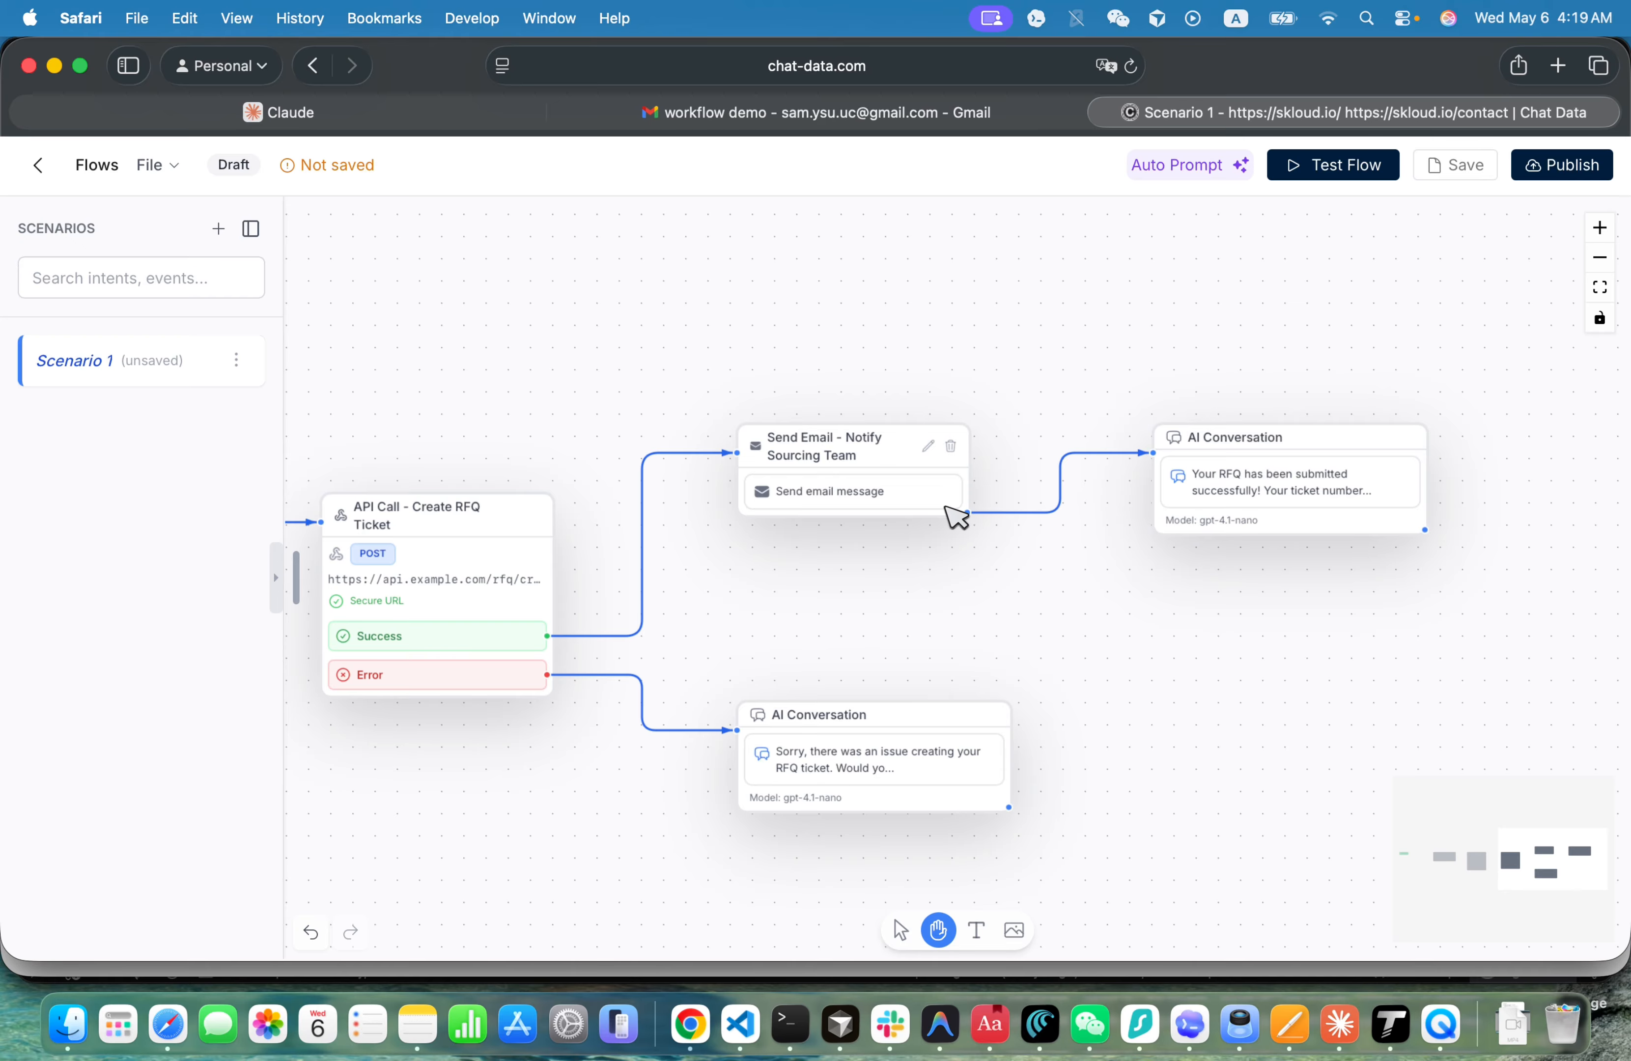
pyautogui.click(876, 496)
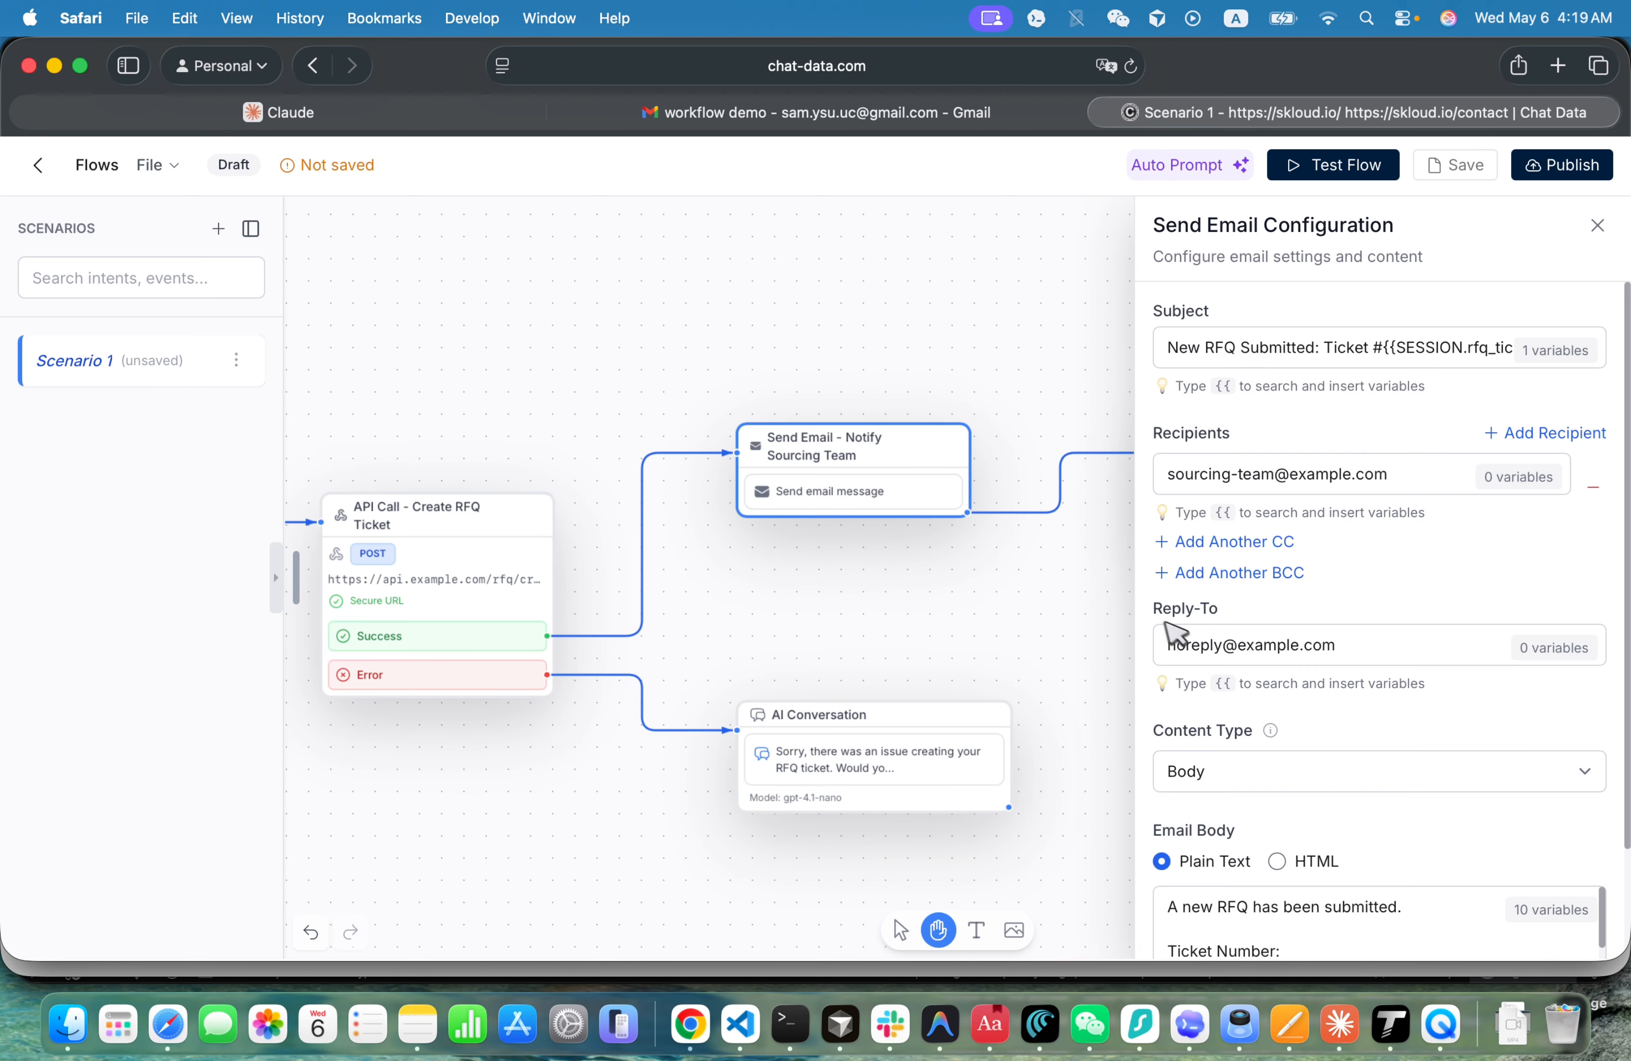
pyautogui.scroll(-2, 1206, 655)
pyautogui.tripleClick(1347, 608)
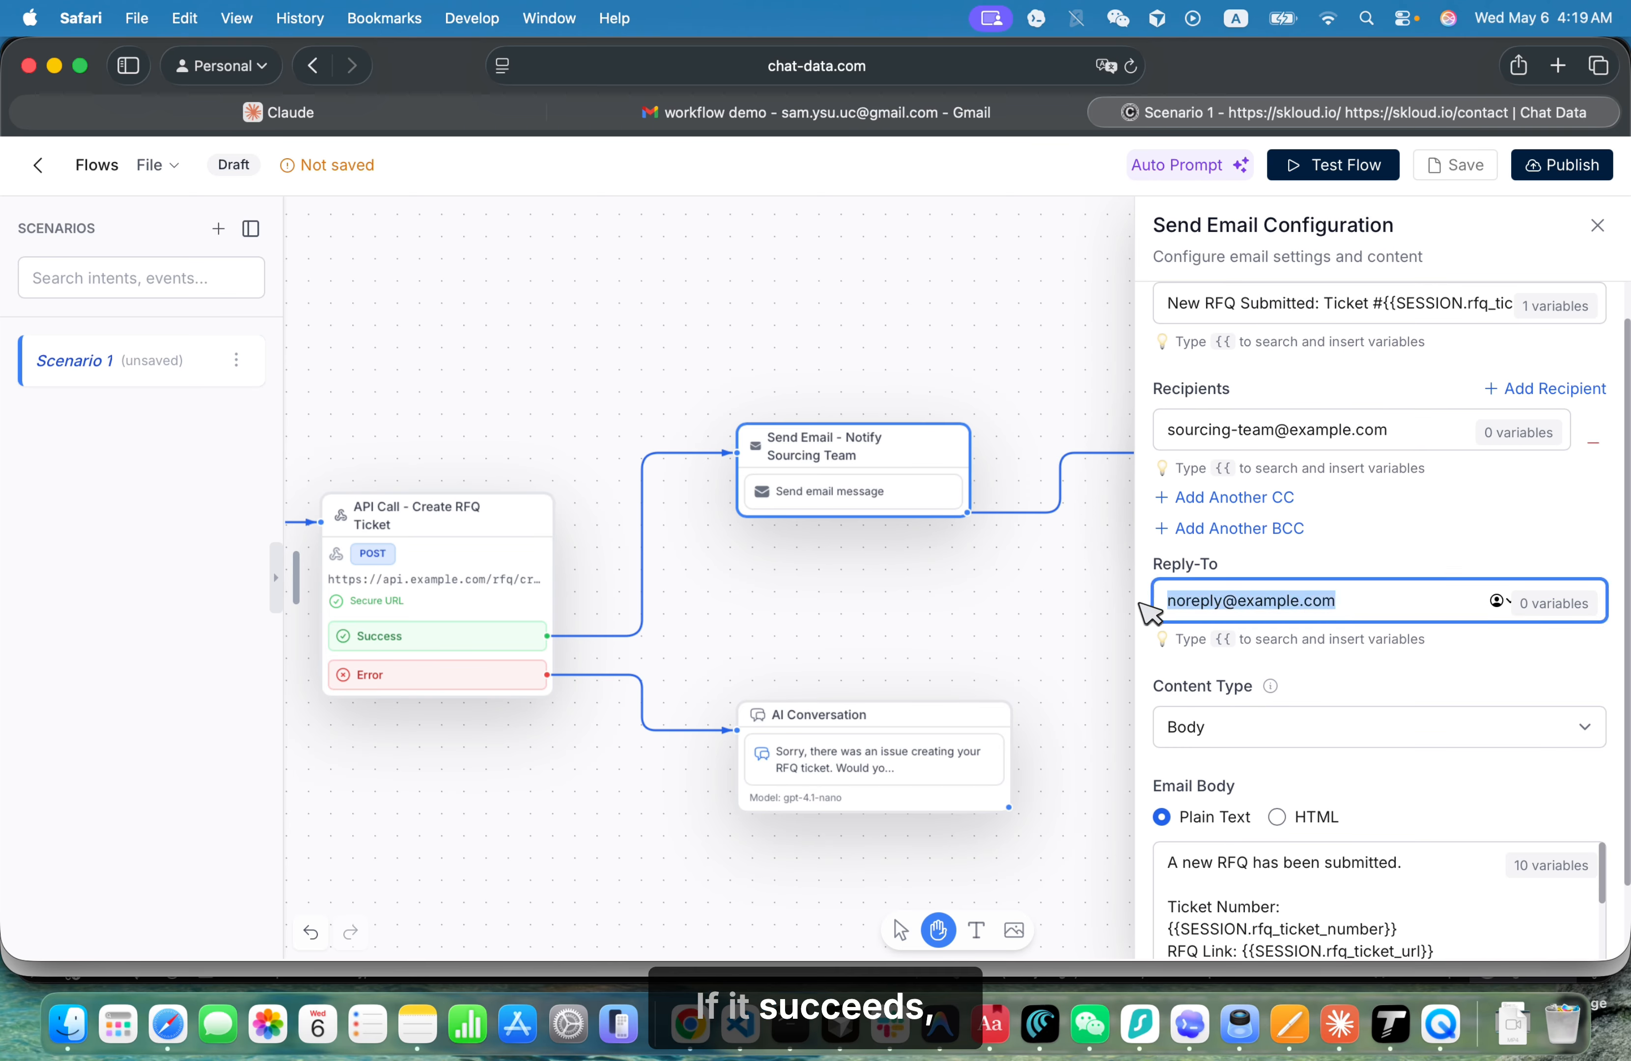
pyautogui.scroll(-1, 1261, 756)
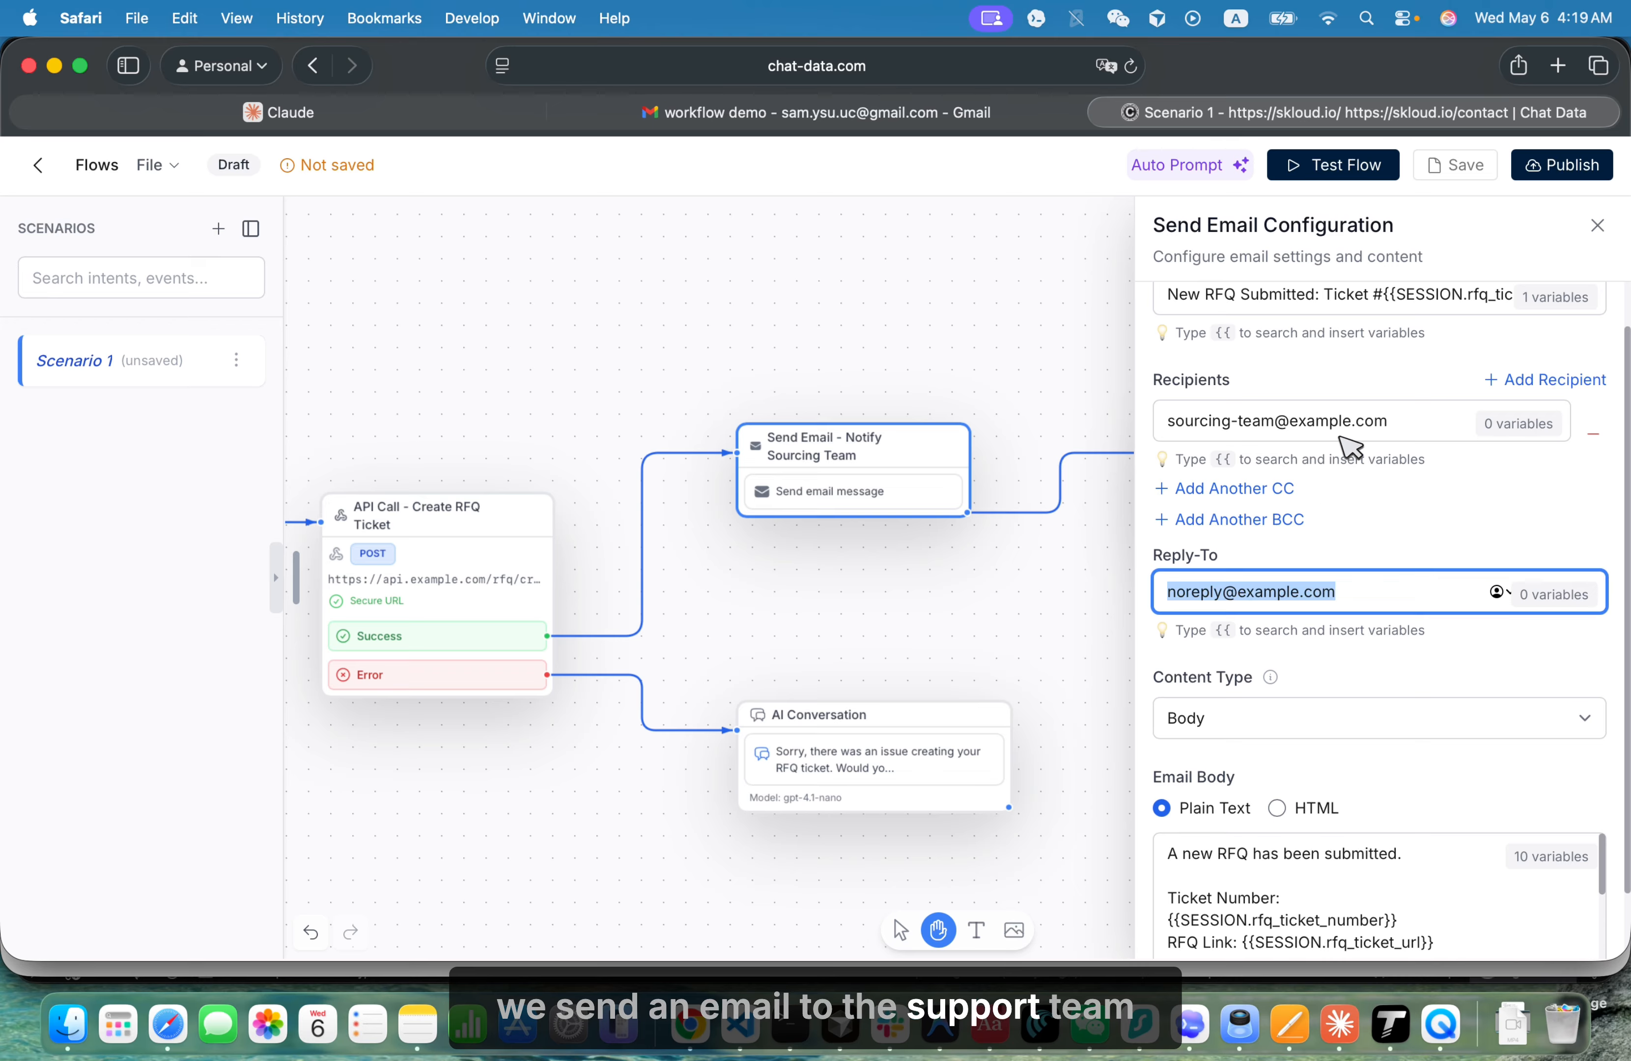
pyautogui.tripleClick(1342, 431)
pyautogui.scroll(1, 1309, 538)
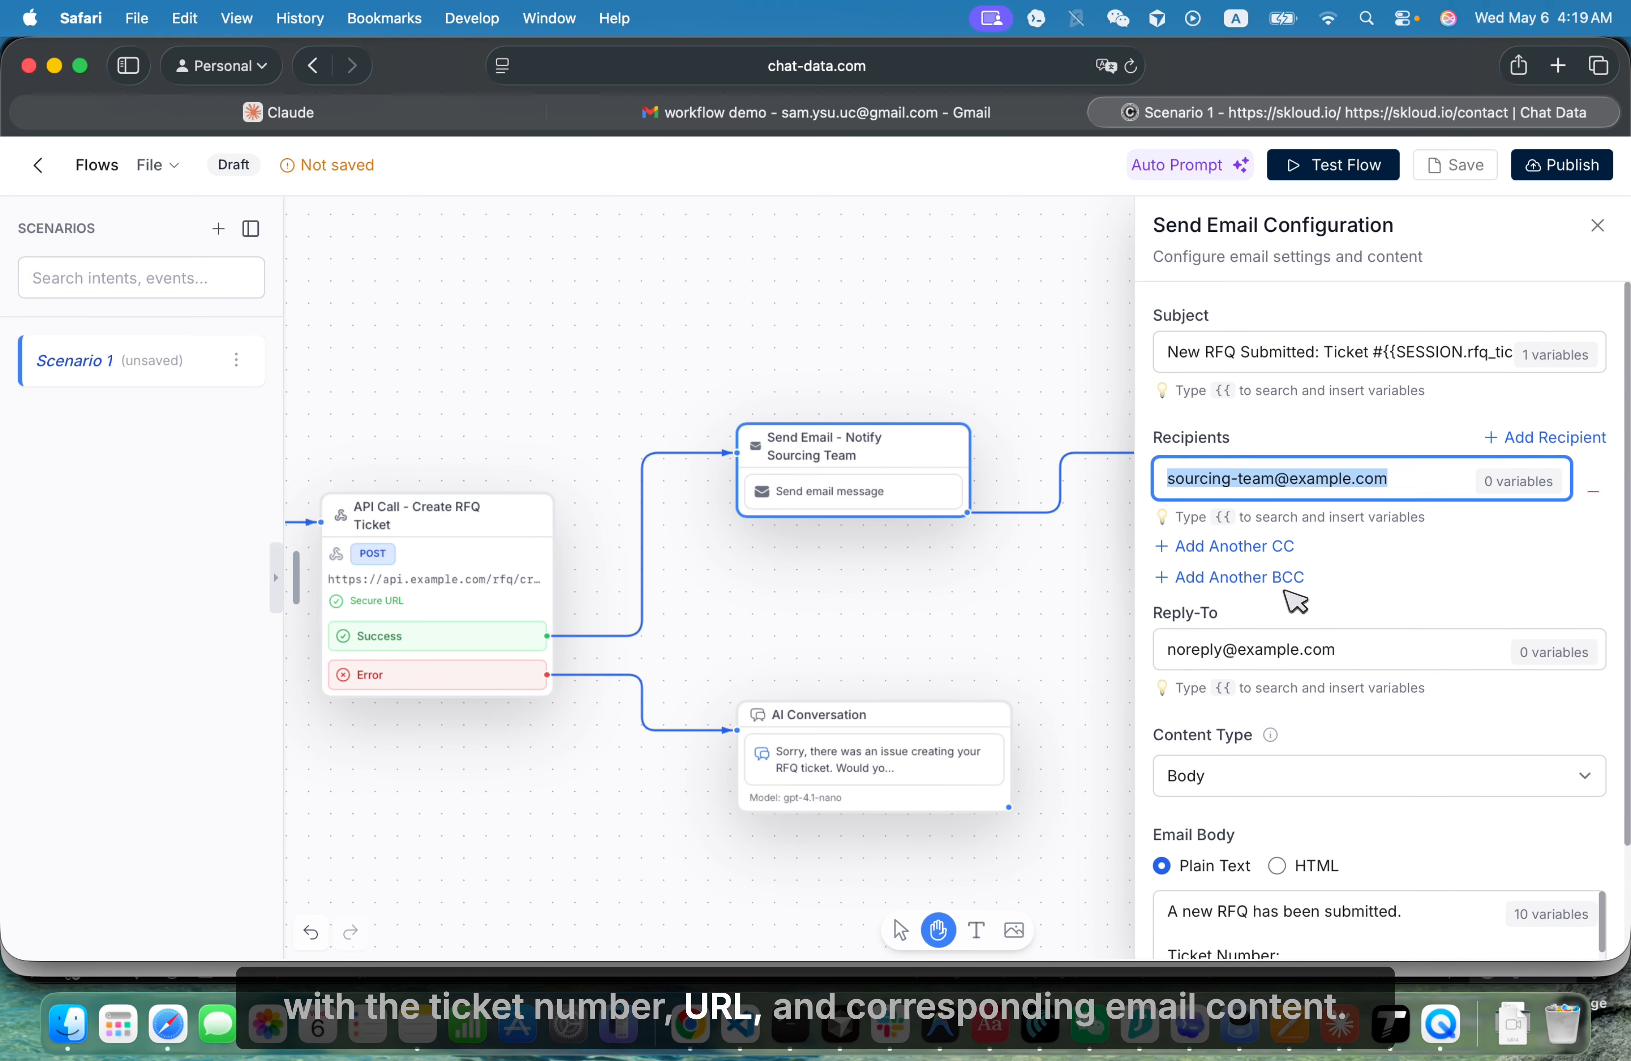
# - Examine the notification email's subject and full plain-text body with their session variables, and close the configuration
pyautogui.click(1388, 350)
pyautogui.moveTo(1395, 355); pyautogui.dragTo(1566, 354)
pyautogui.scroll(-4, 1378, 531)
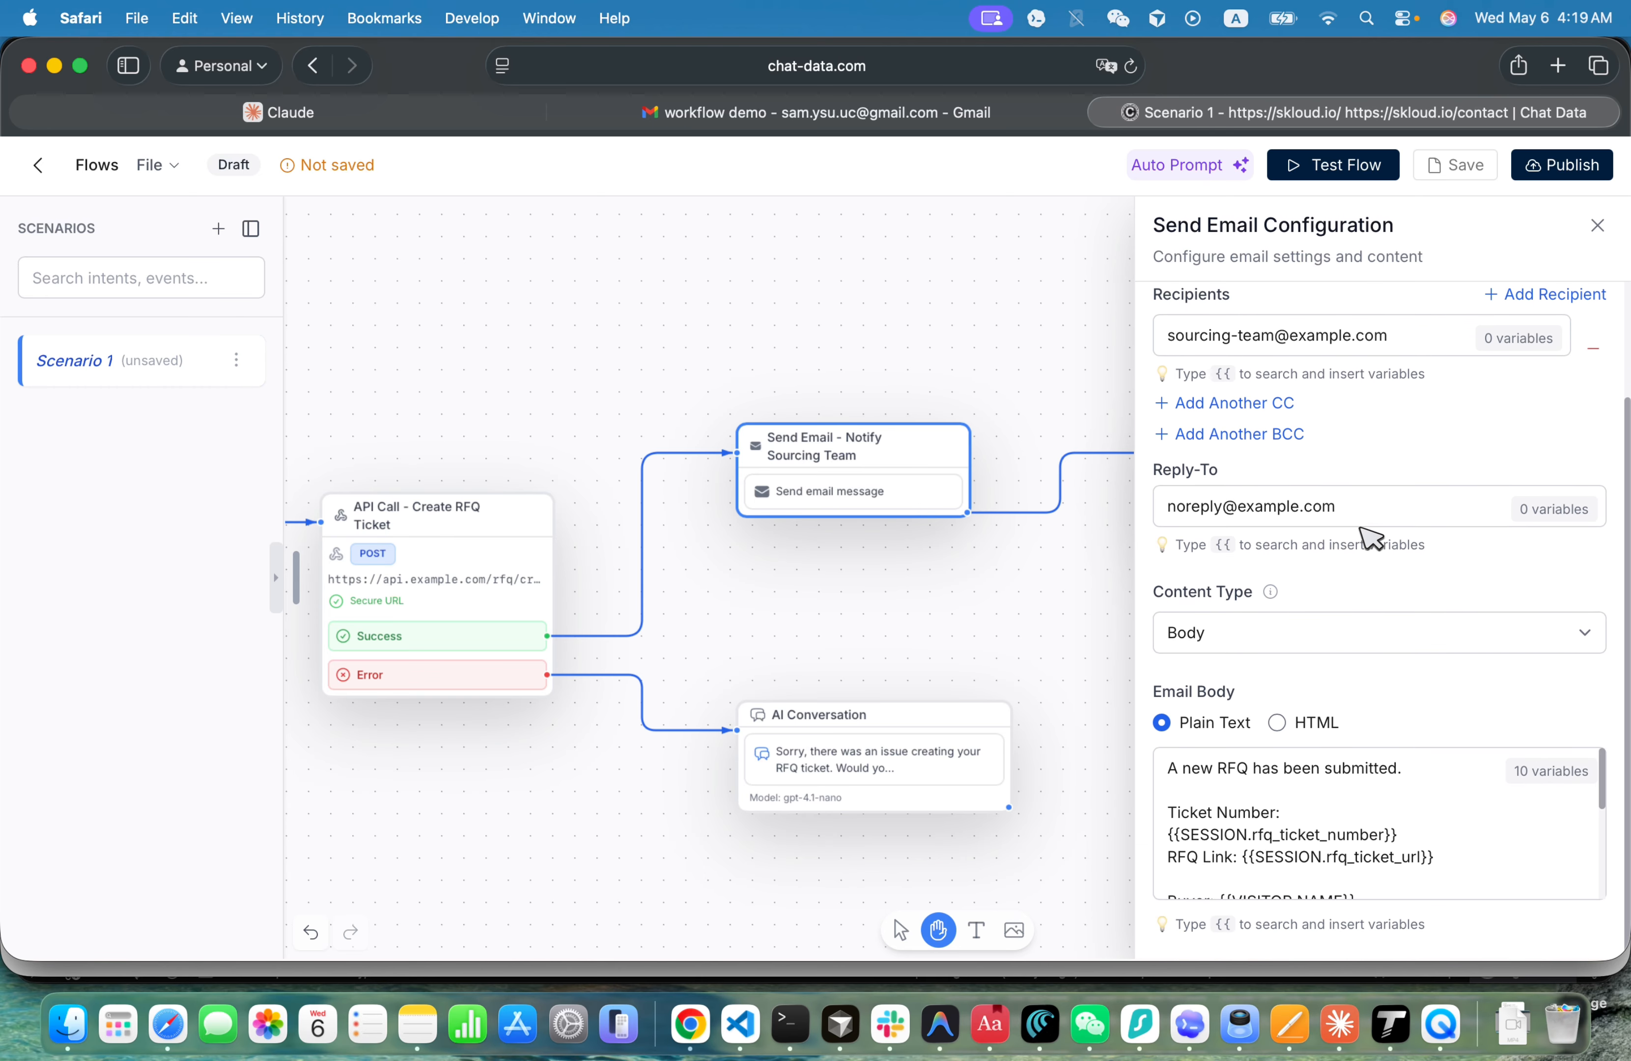
pyautogui.scroll(-3, 1309, 827)
pyautogui.scroll(-4, 1312, 814)
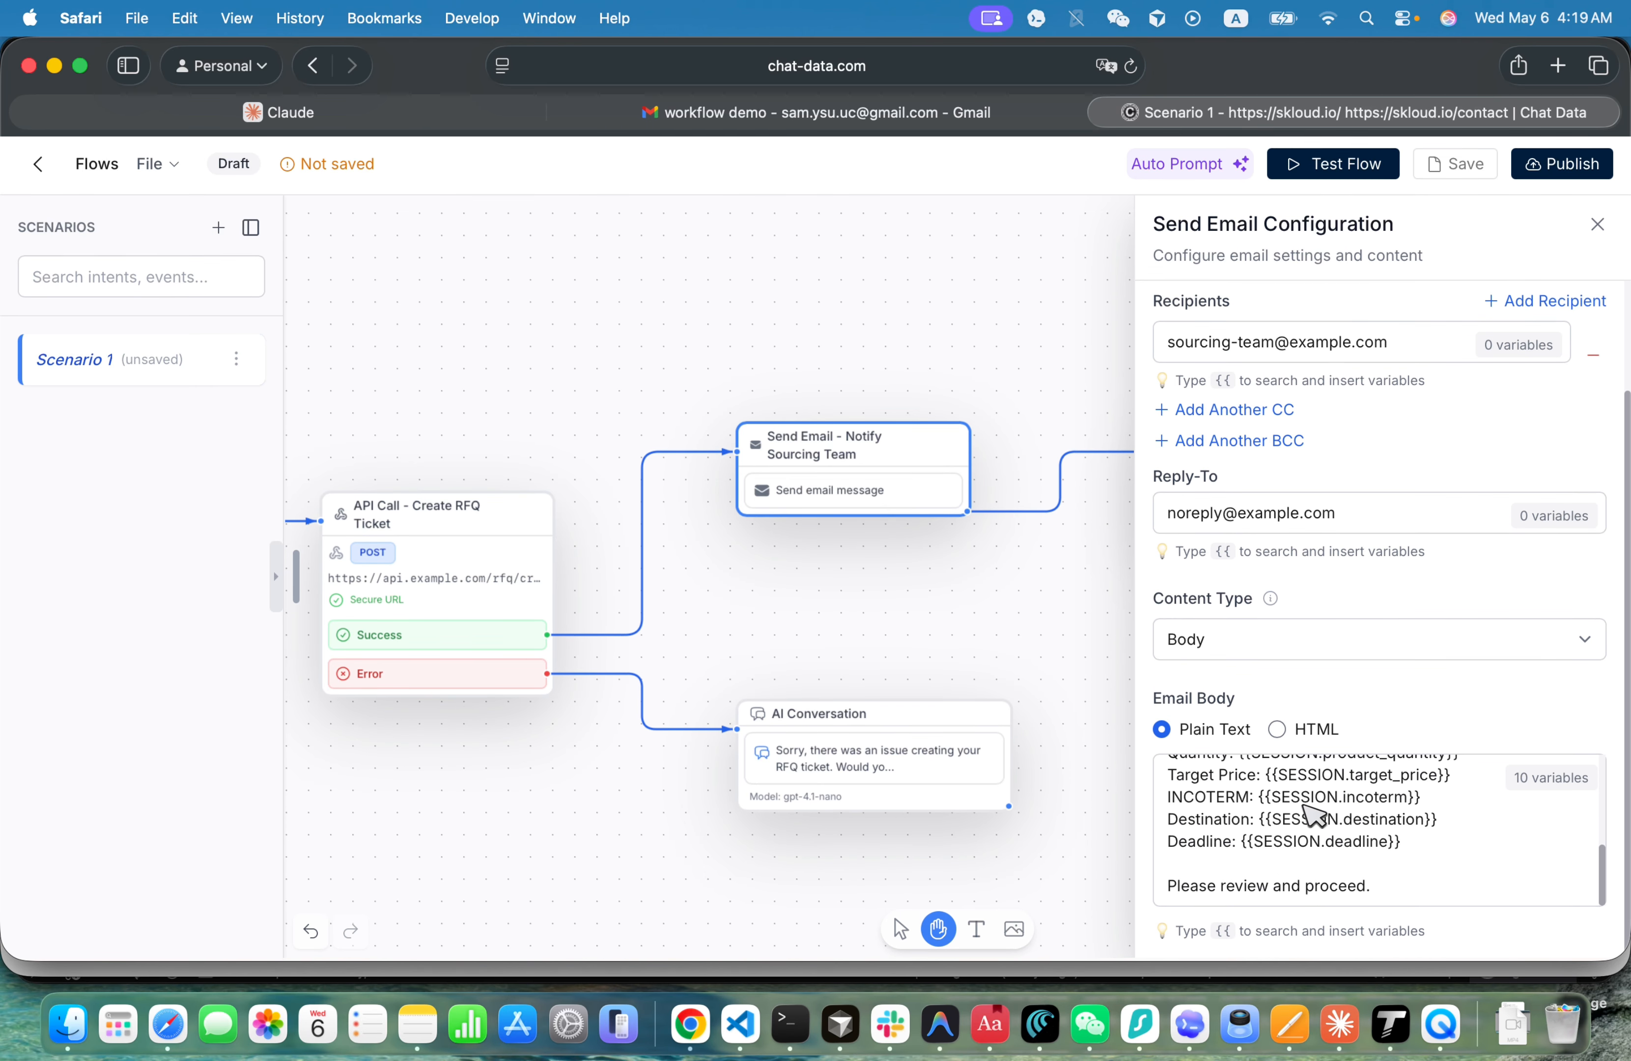
pyautogui.scroll(6, 1283, 798)
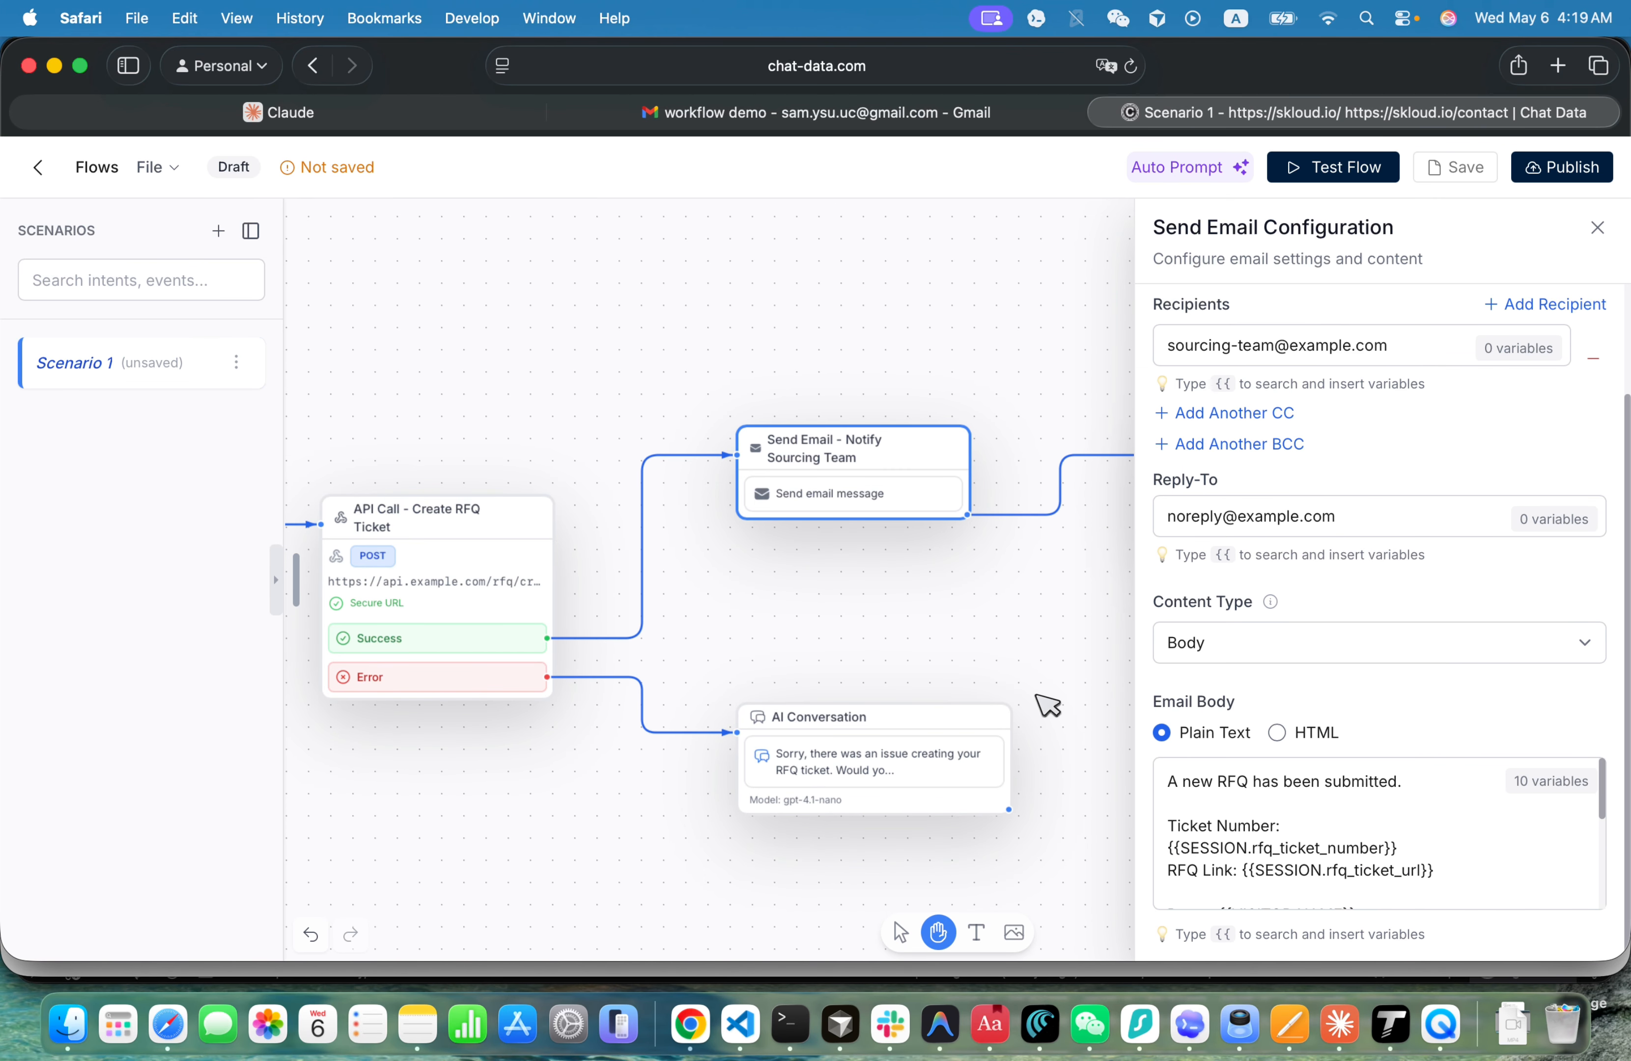
pyautogui.click(1030, 659)
# - Inspect the configuration of the AI Conversation node that follows the sourcing team email, and close it
pyautogui.click(1061, 534)
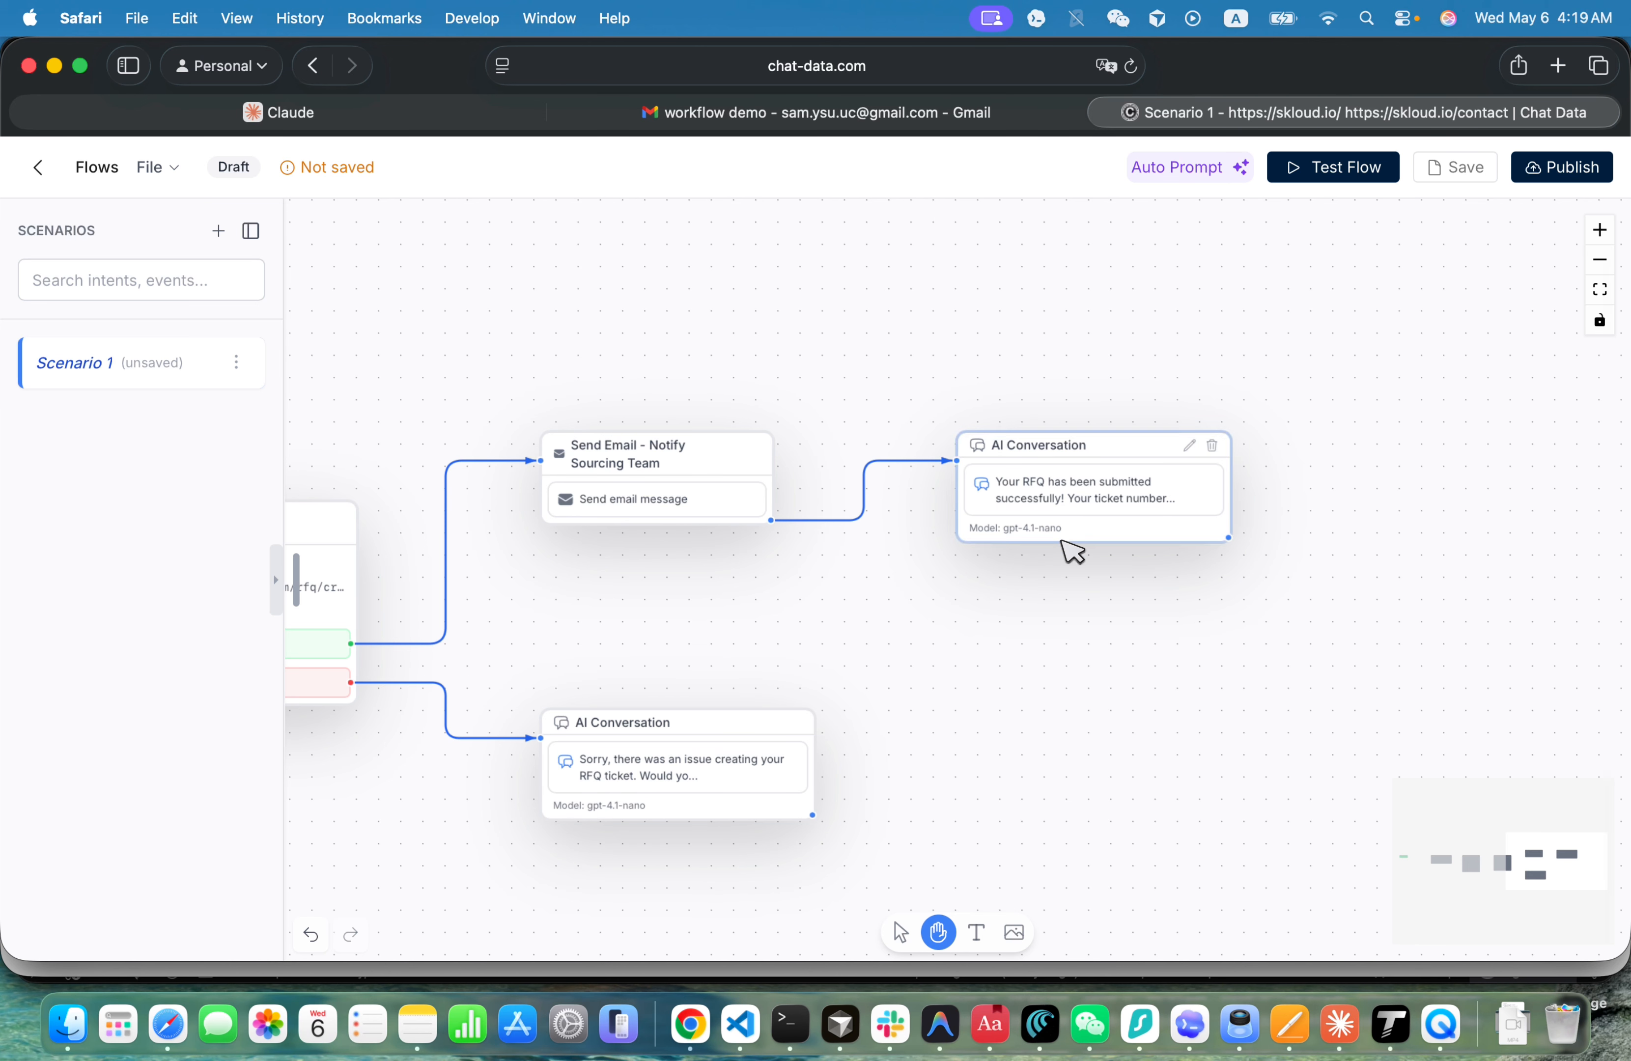
pyautogui.scroll(-5, 1303, 471)
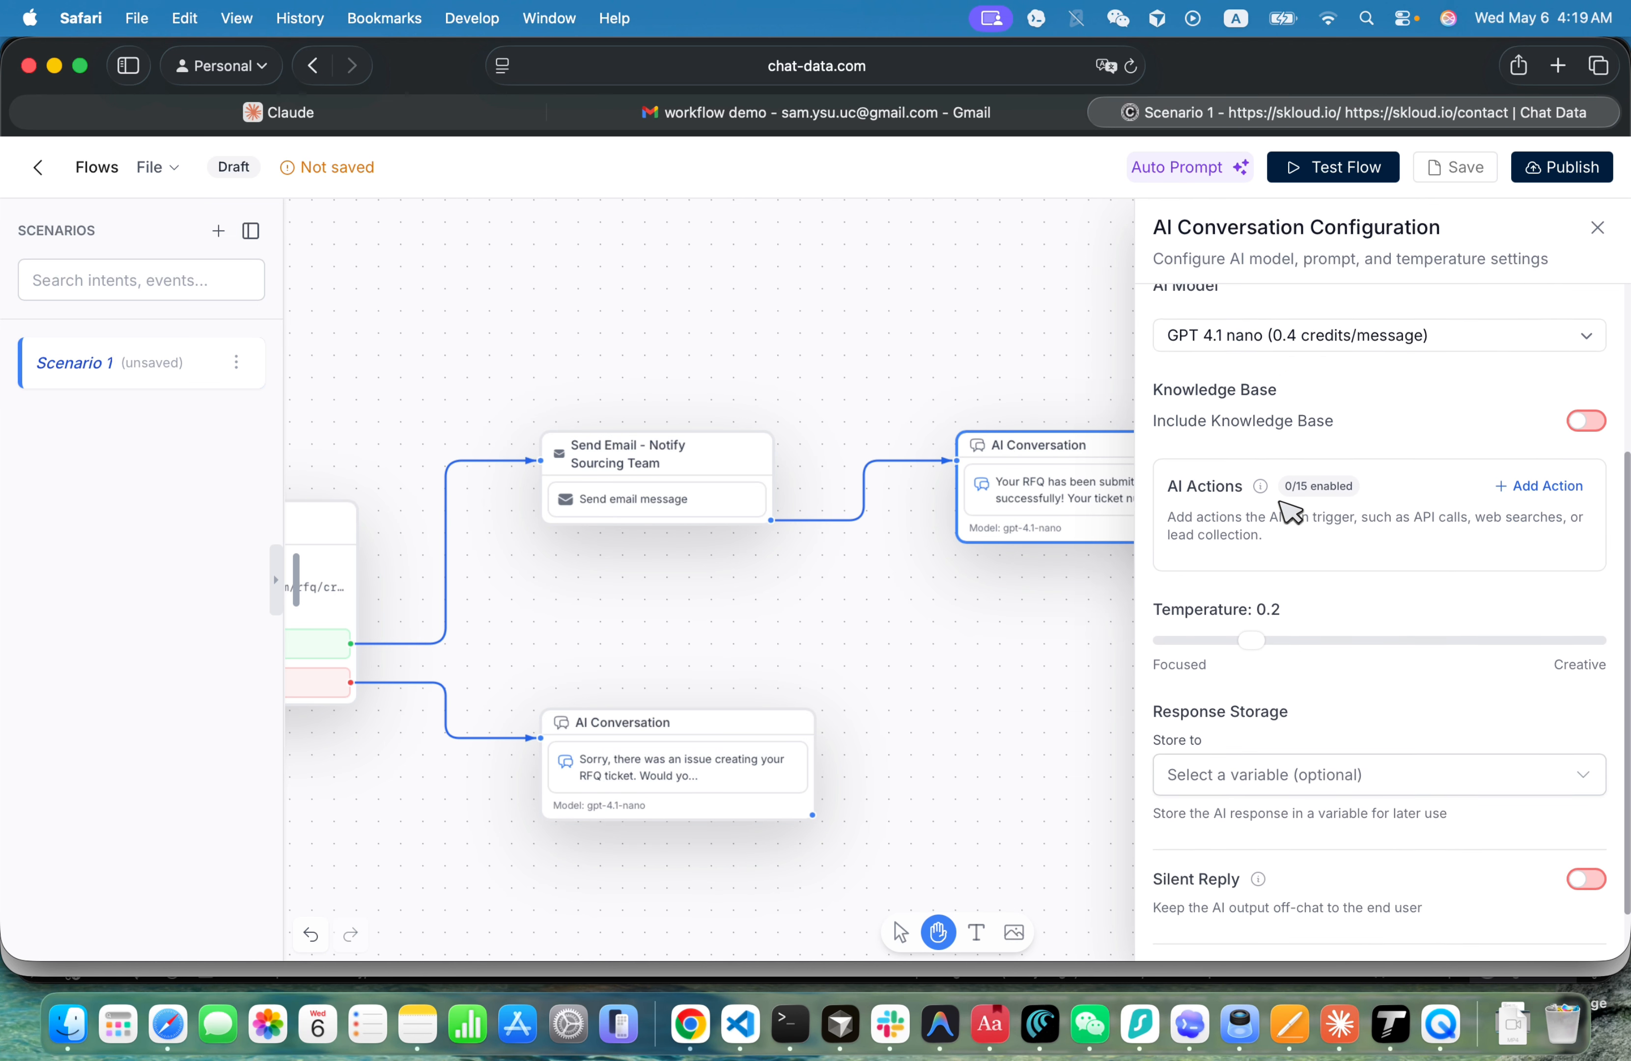
pyautogui.scroll(5, 1309, 663)
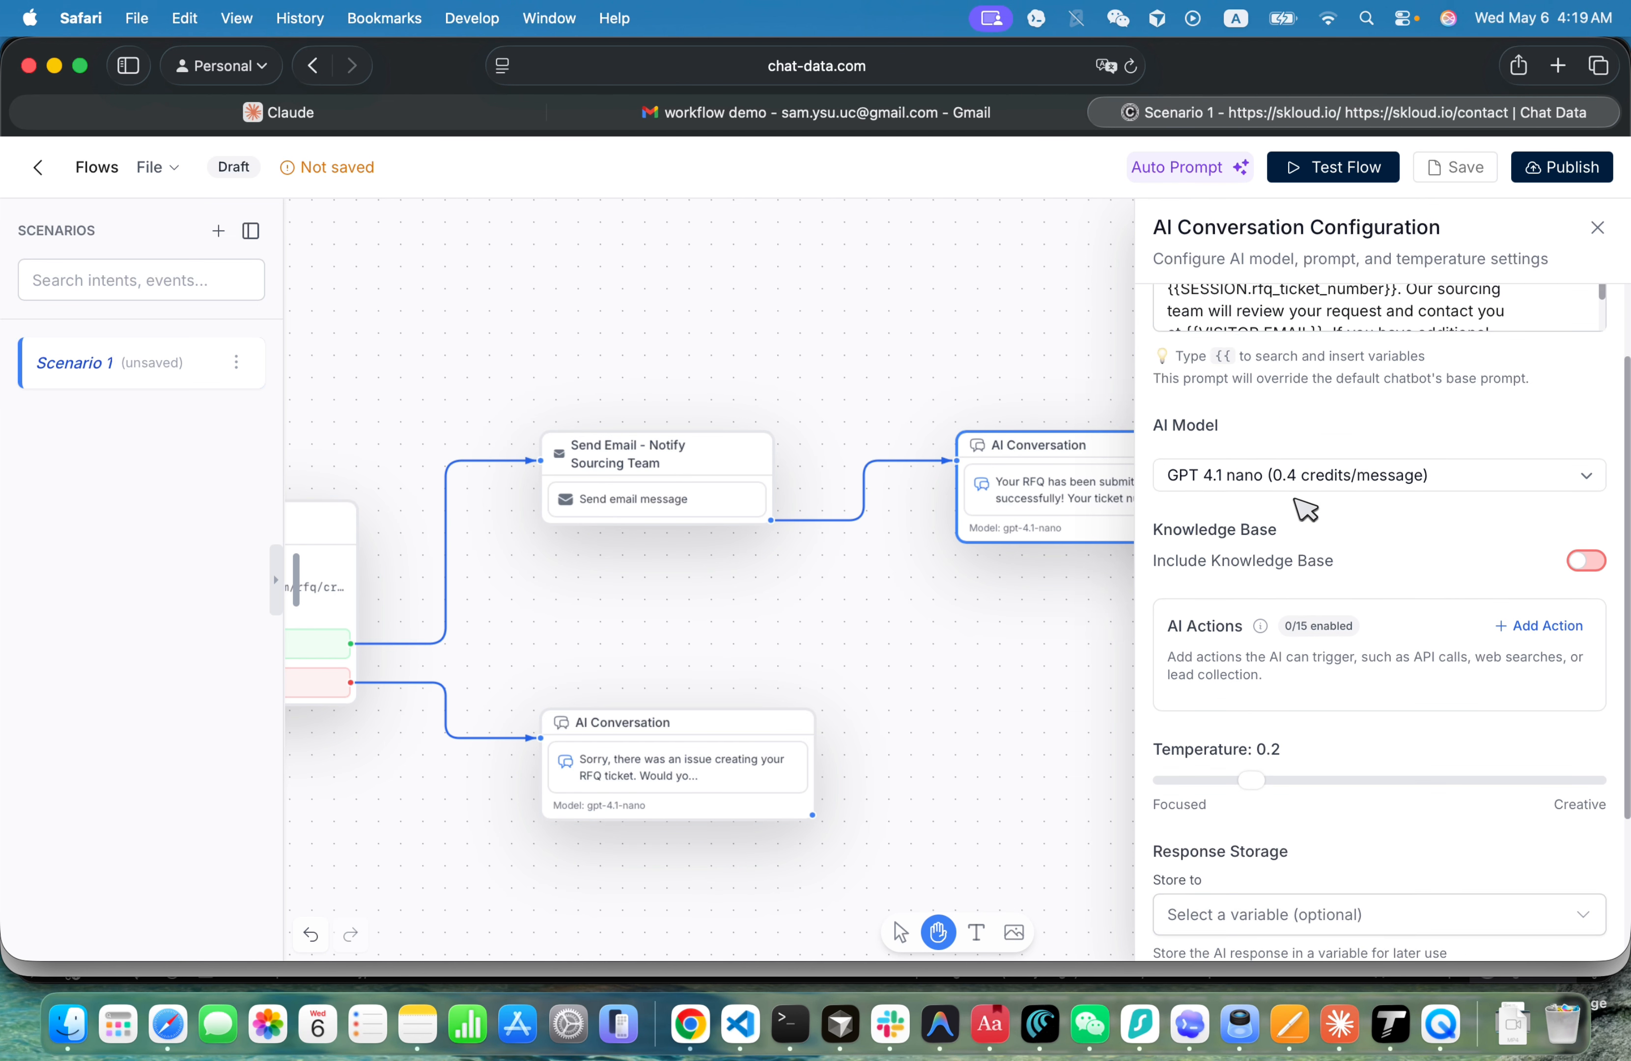
pyautogui.click(958, 684)
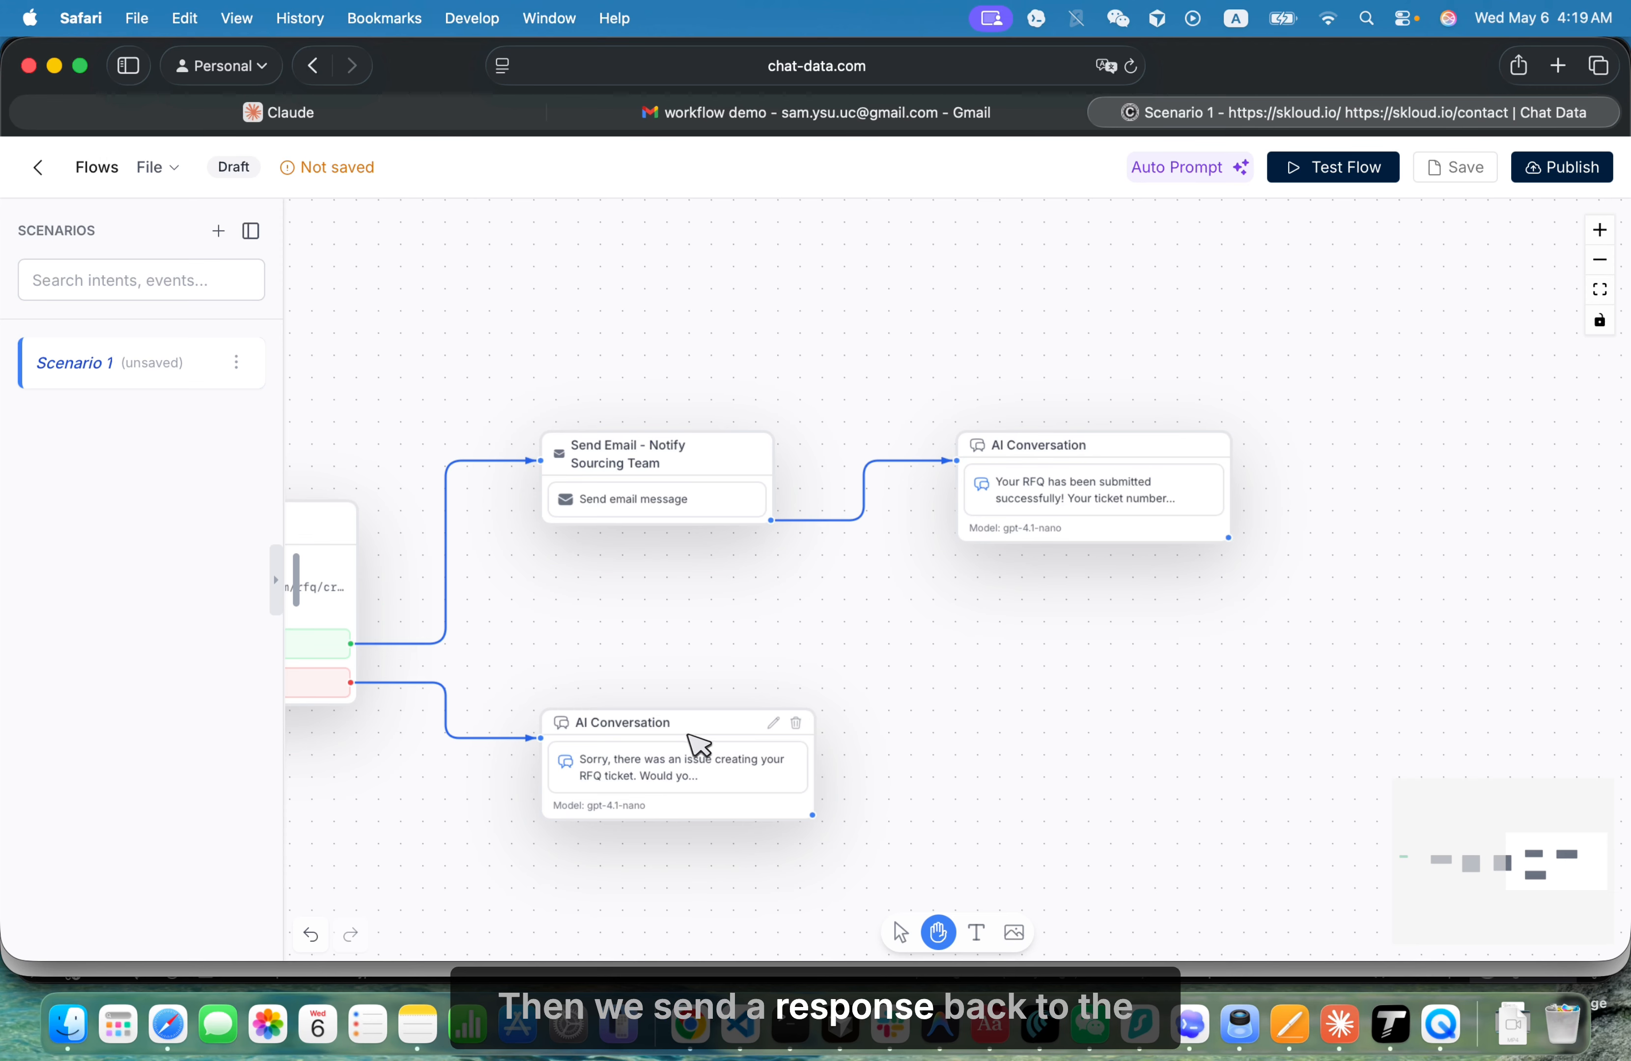
# - Save the workflow and set up a flow test in AI Simulation mode
pyautogui.click(1447, 168)
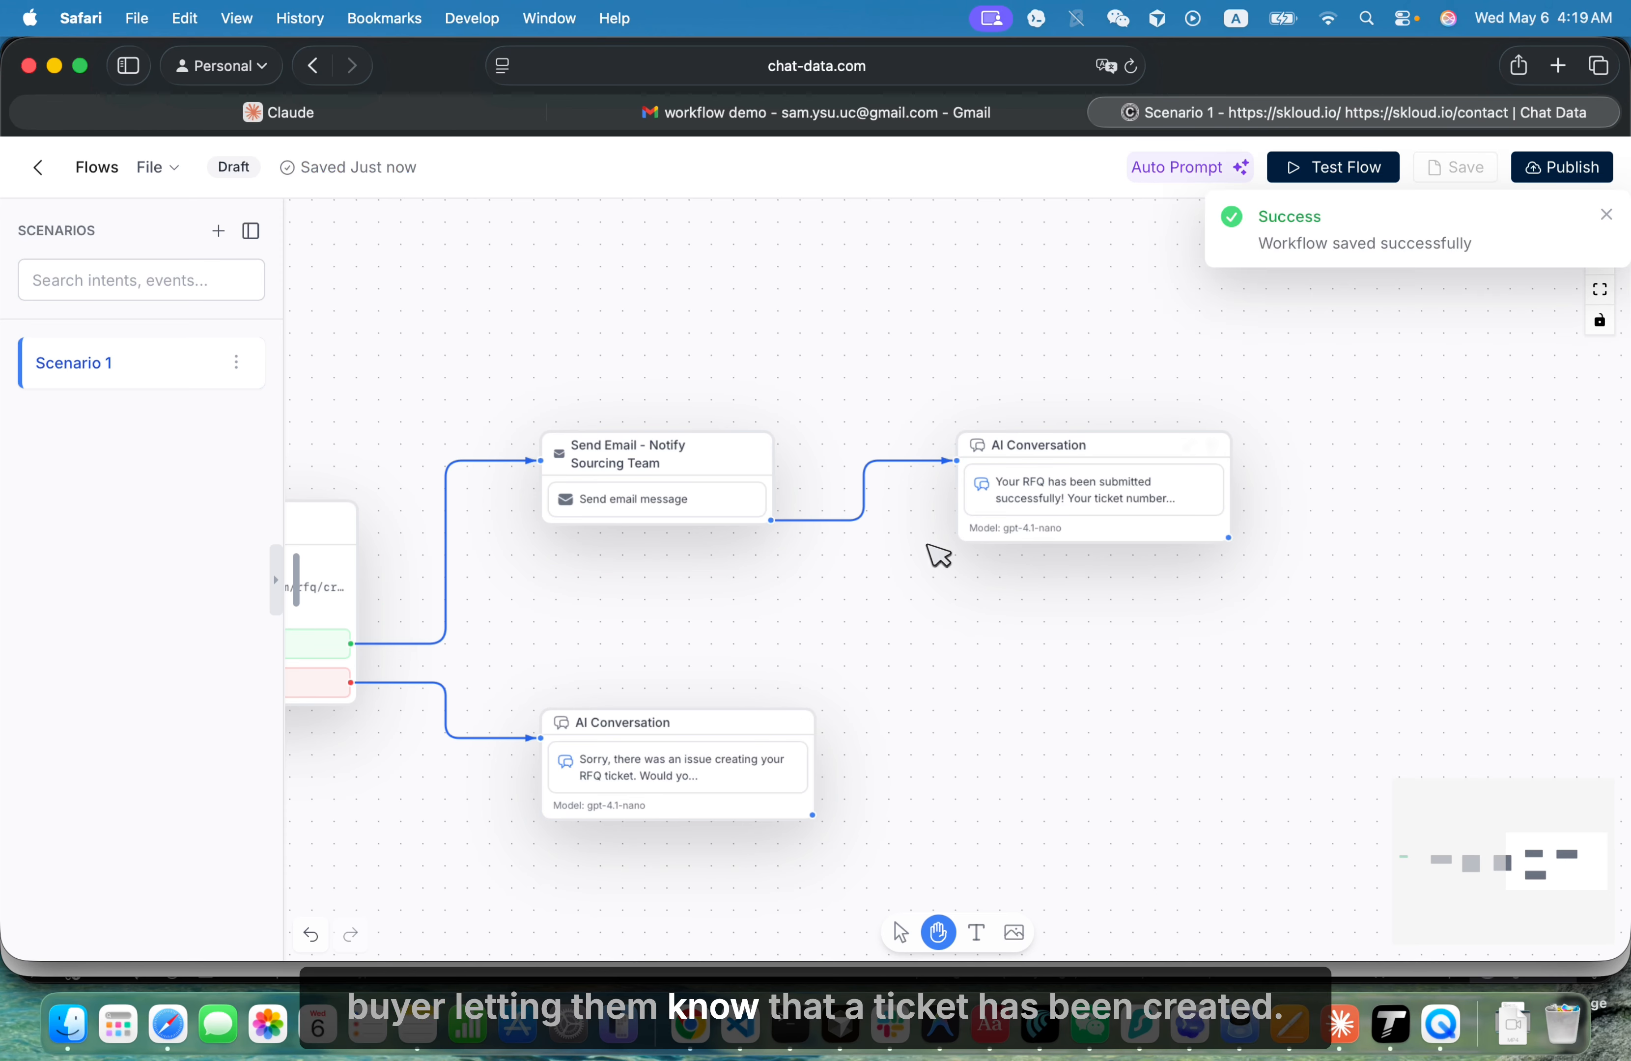
pyautogui.click(1342, 173)
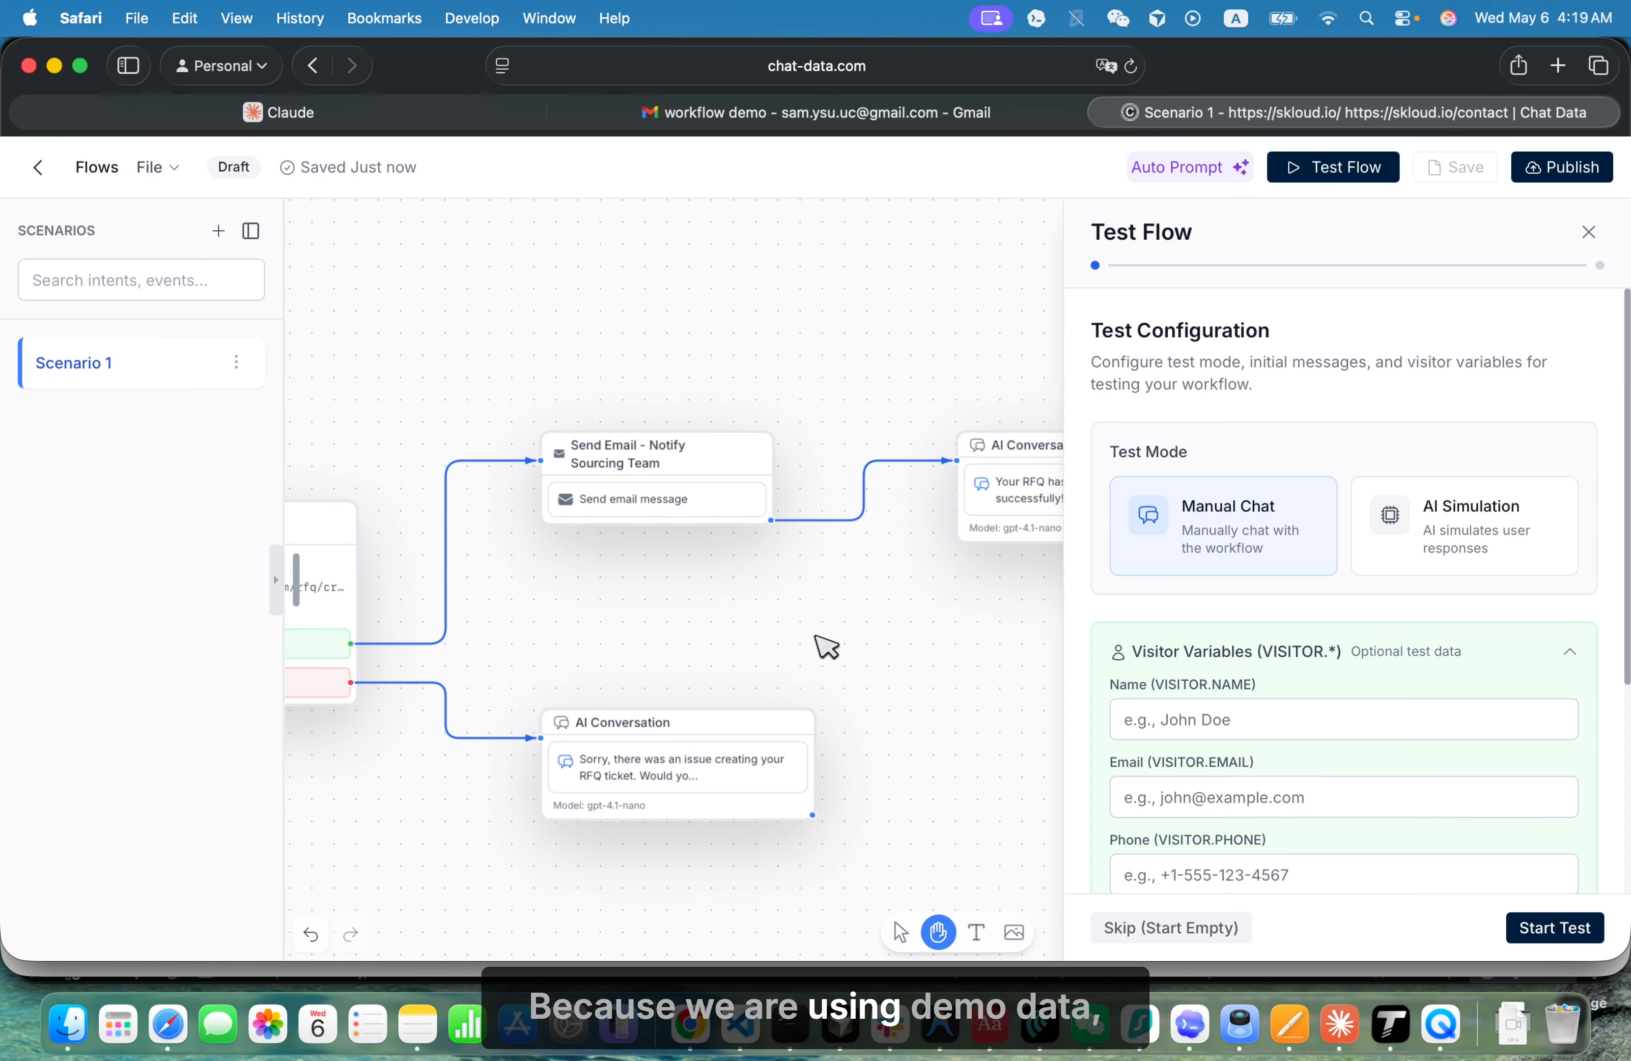
pyautogui.click(1498, 548)
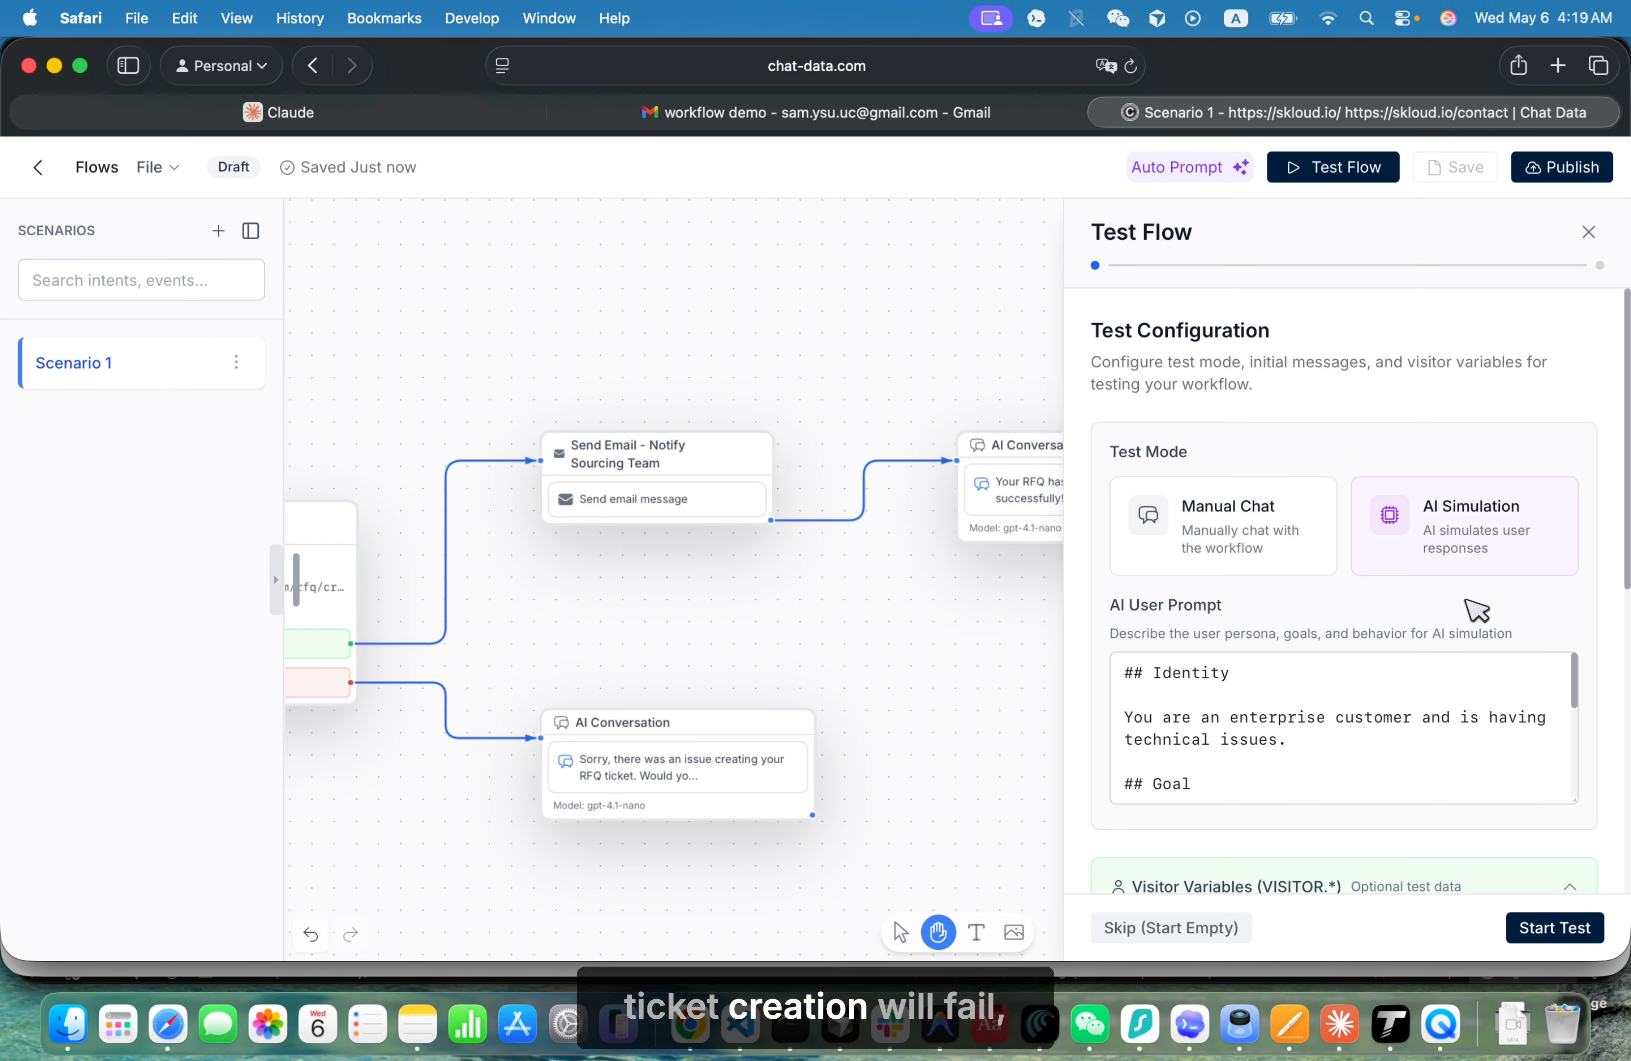
# - Switch to Gmail and copy the buyer persona text, from Identity through Personality, from the second message of the workflow demo email
pyautogui.click(935, 124)
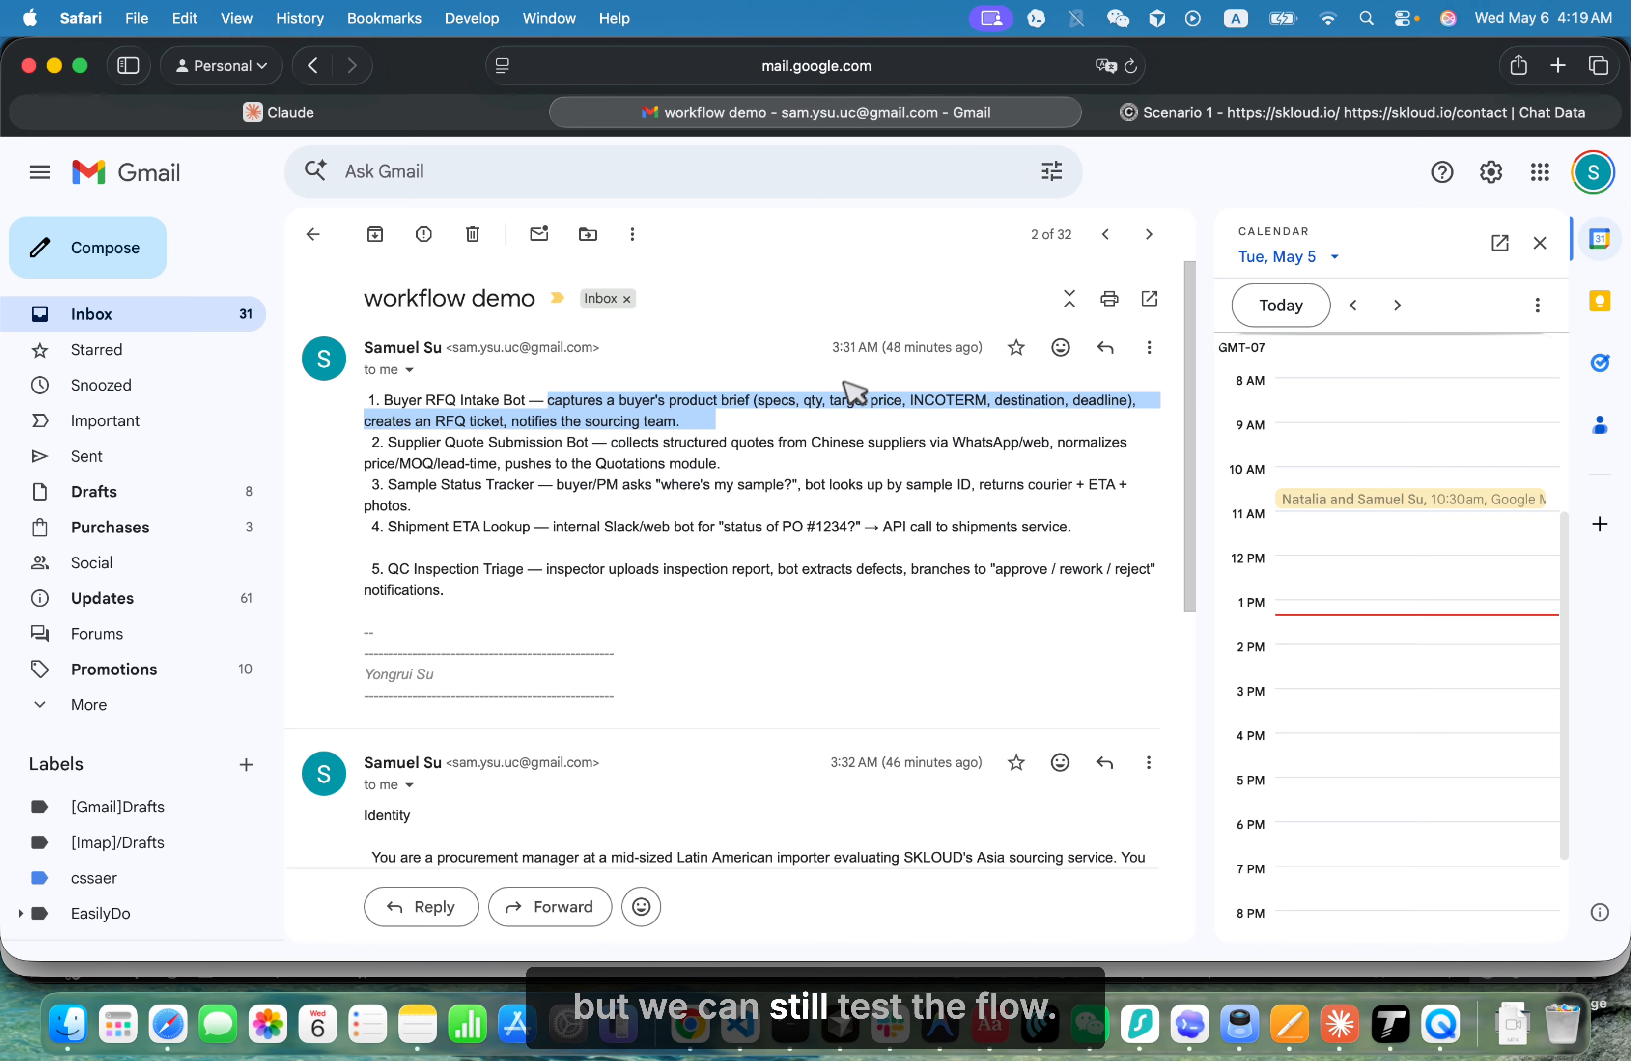
pyautogui.scroll(-10, 699, 630)
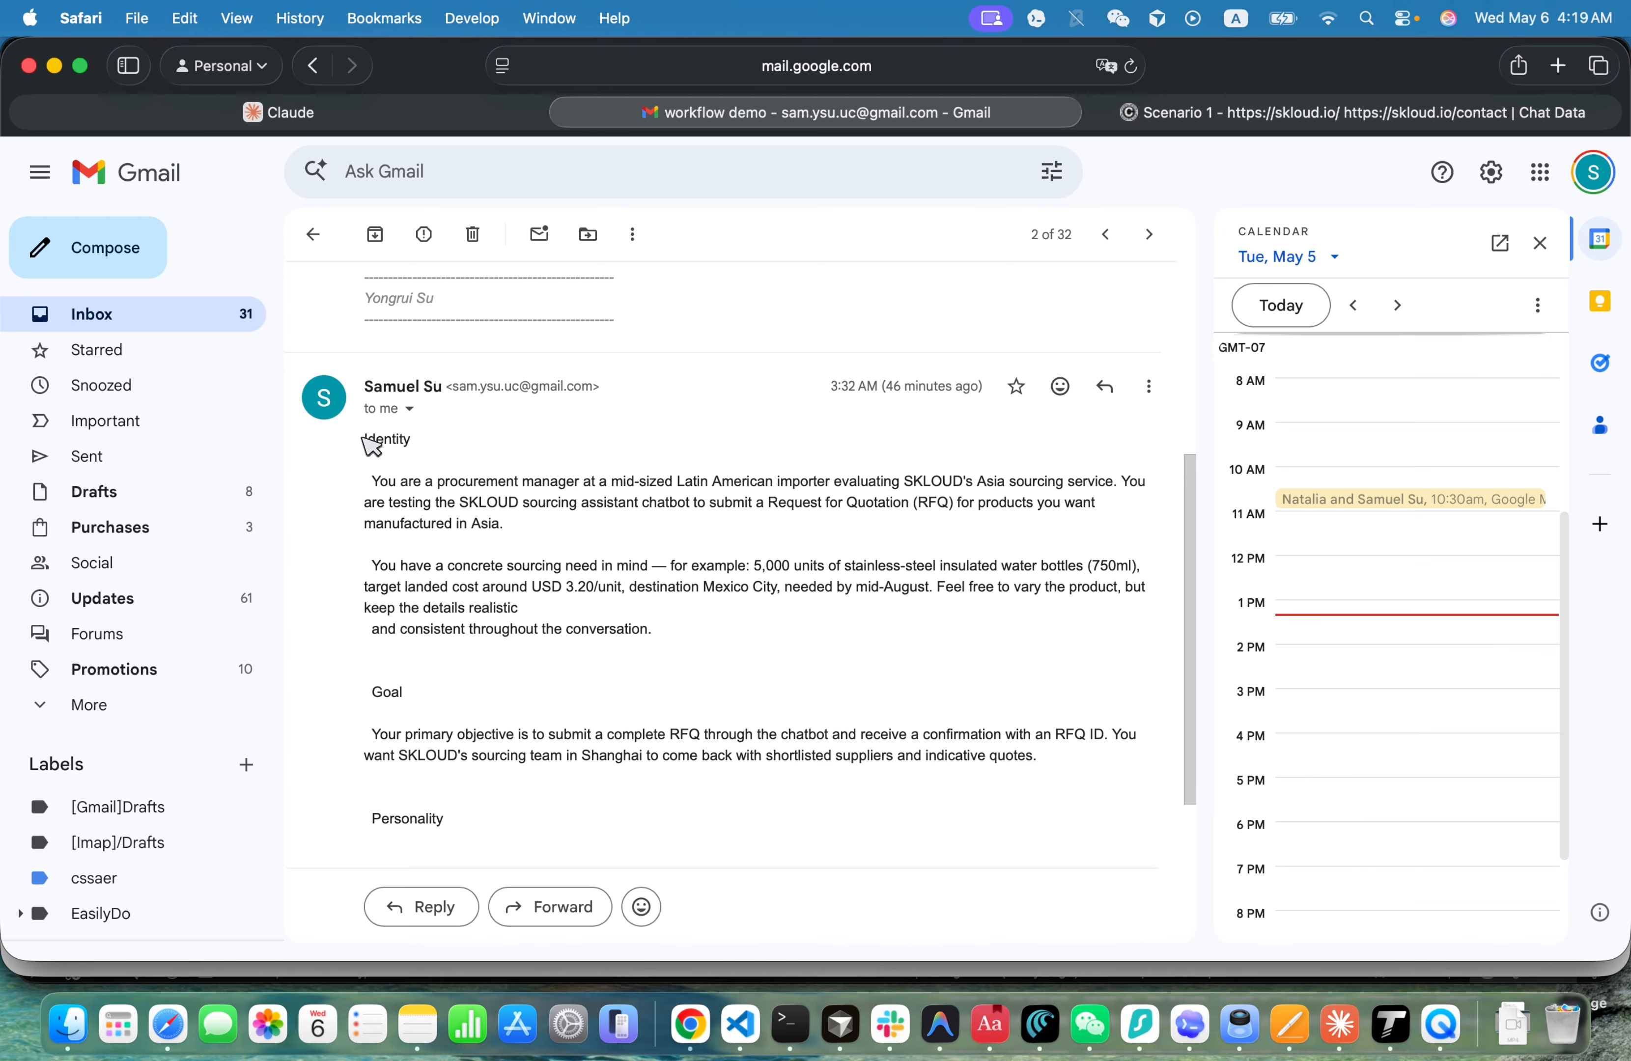
pyautogui.moveTo(365, 438); pyautogui.dragTo(496, 716)
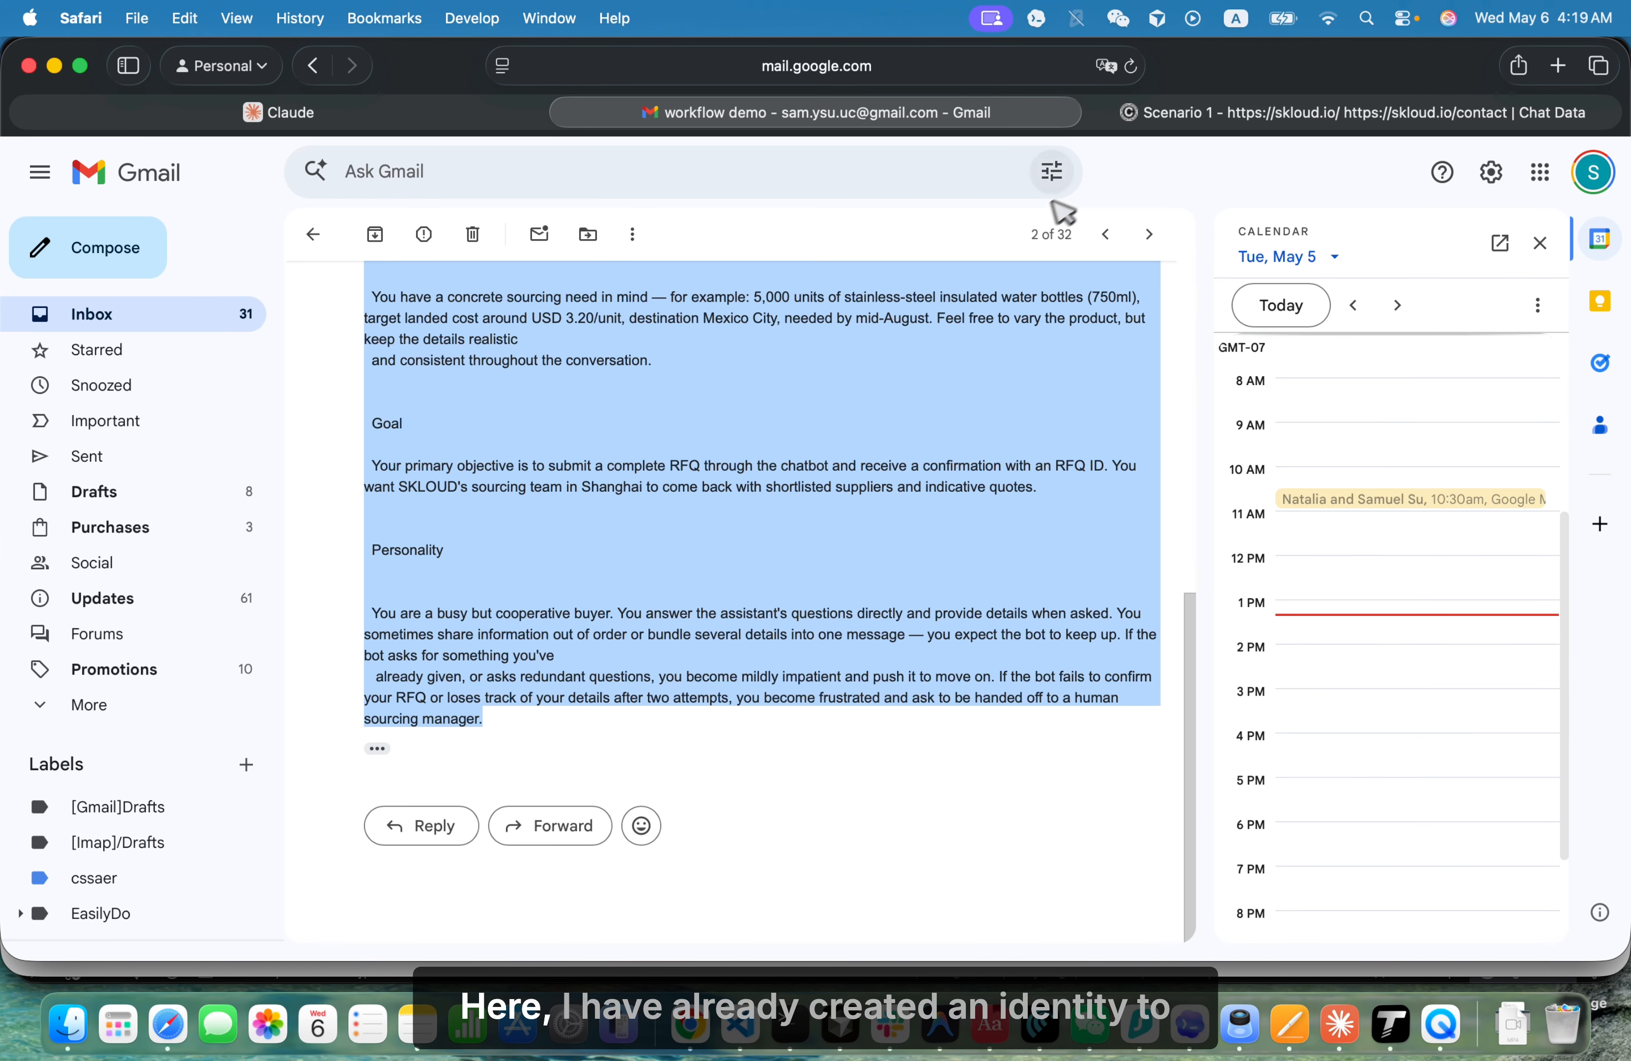
# - Back in the flow test, replace the AI User Prompt with the copied persona and remove the email header lines above "Identity"
pyautogui.click(1147, 113)
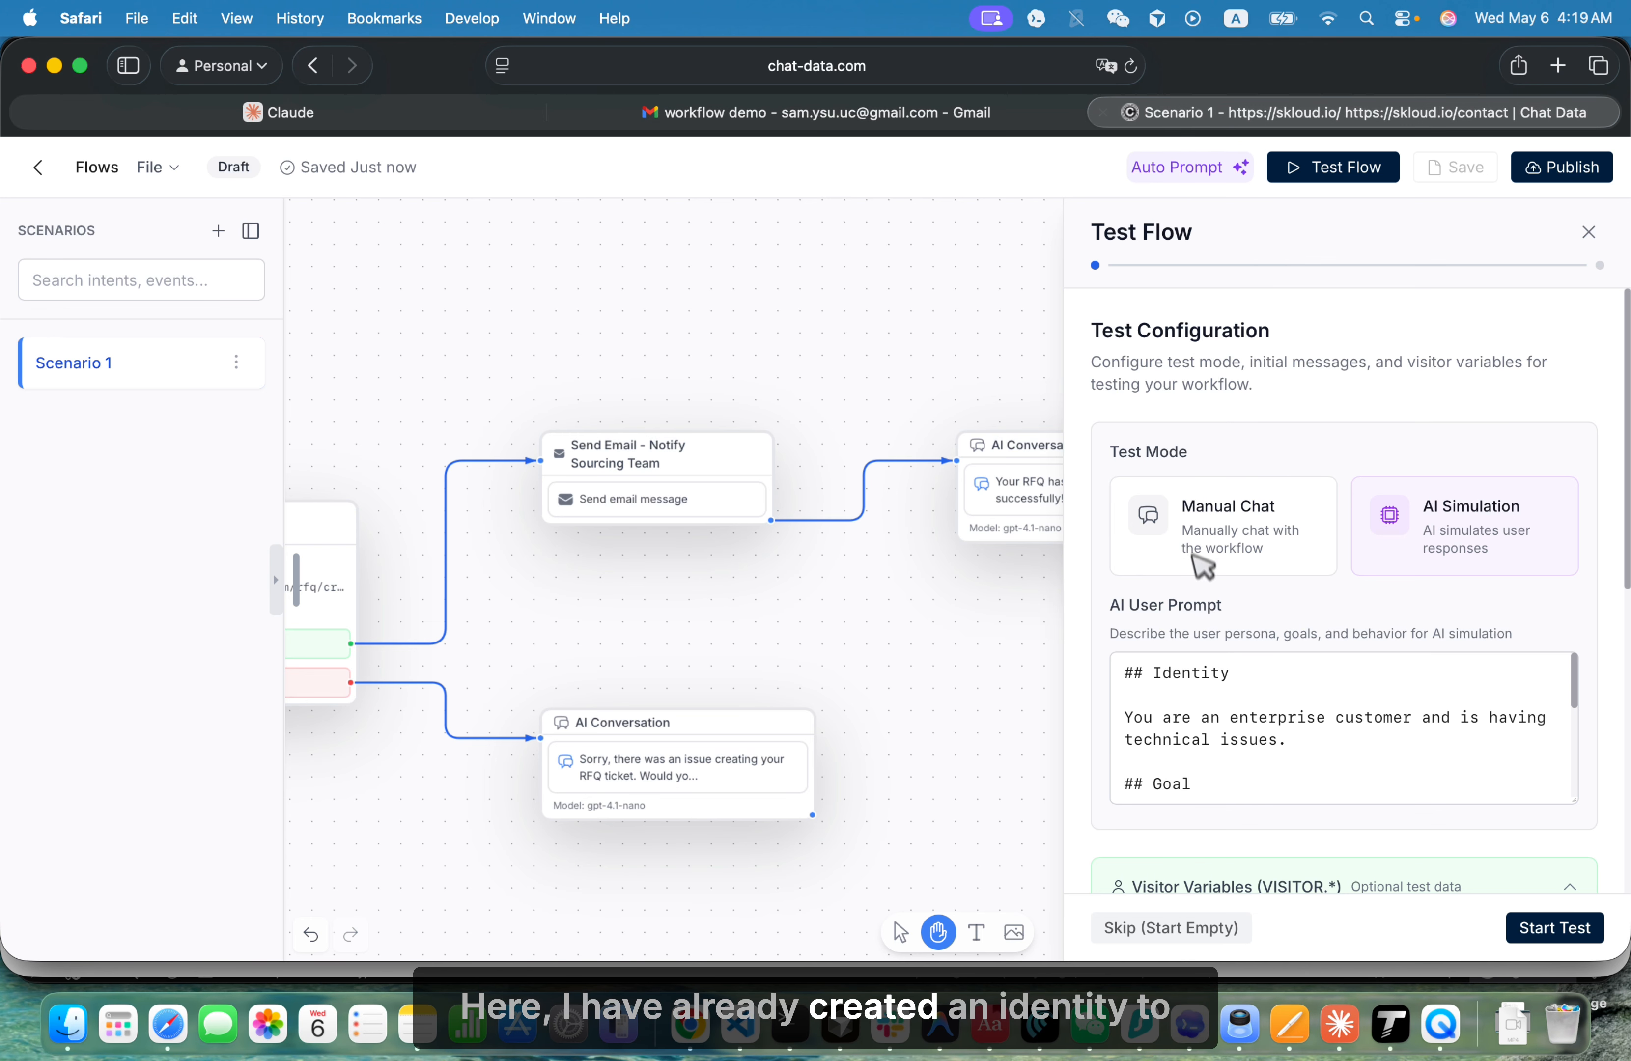
pyautogui.click(1258, 793)
pyautogui.press('cmd+a')
pyautogui.press('cmd+v')
pyautogui.scroll(15, 1299, 765)
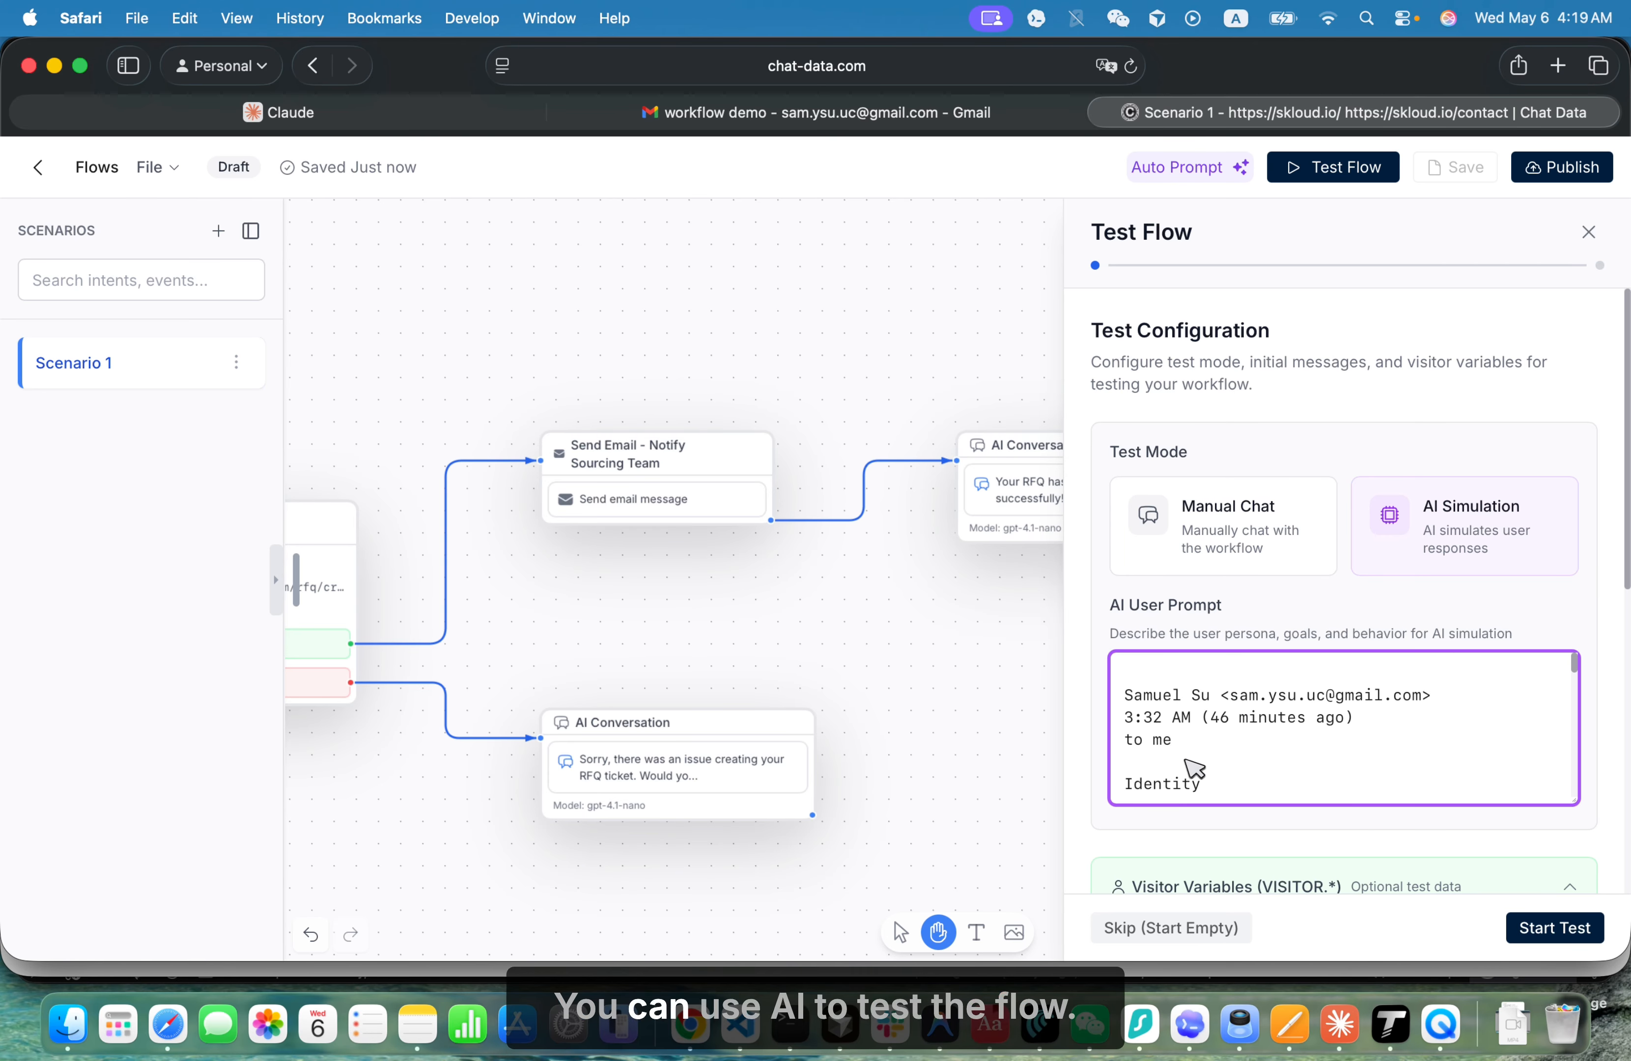
pyautogui.moveTo(1203, 753); pyautogui.dragTo(1137, 663)
pyautogui.press('BackSpace')
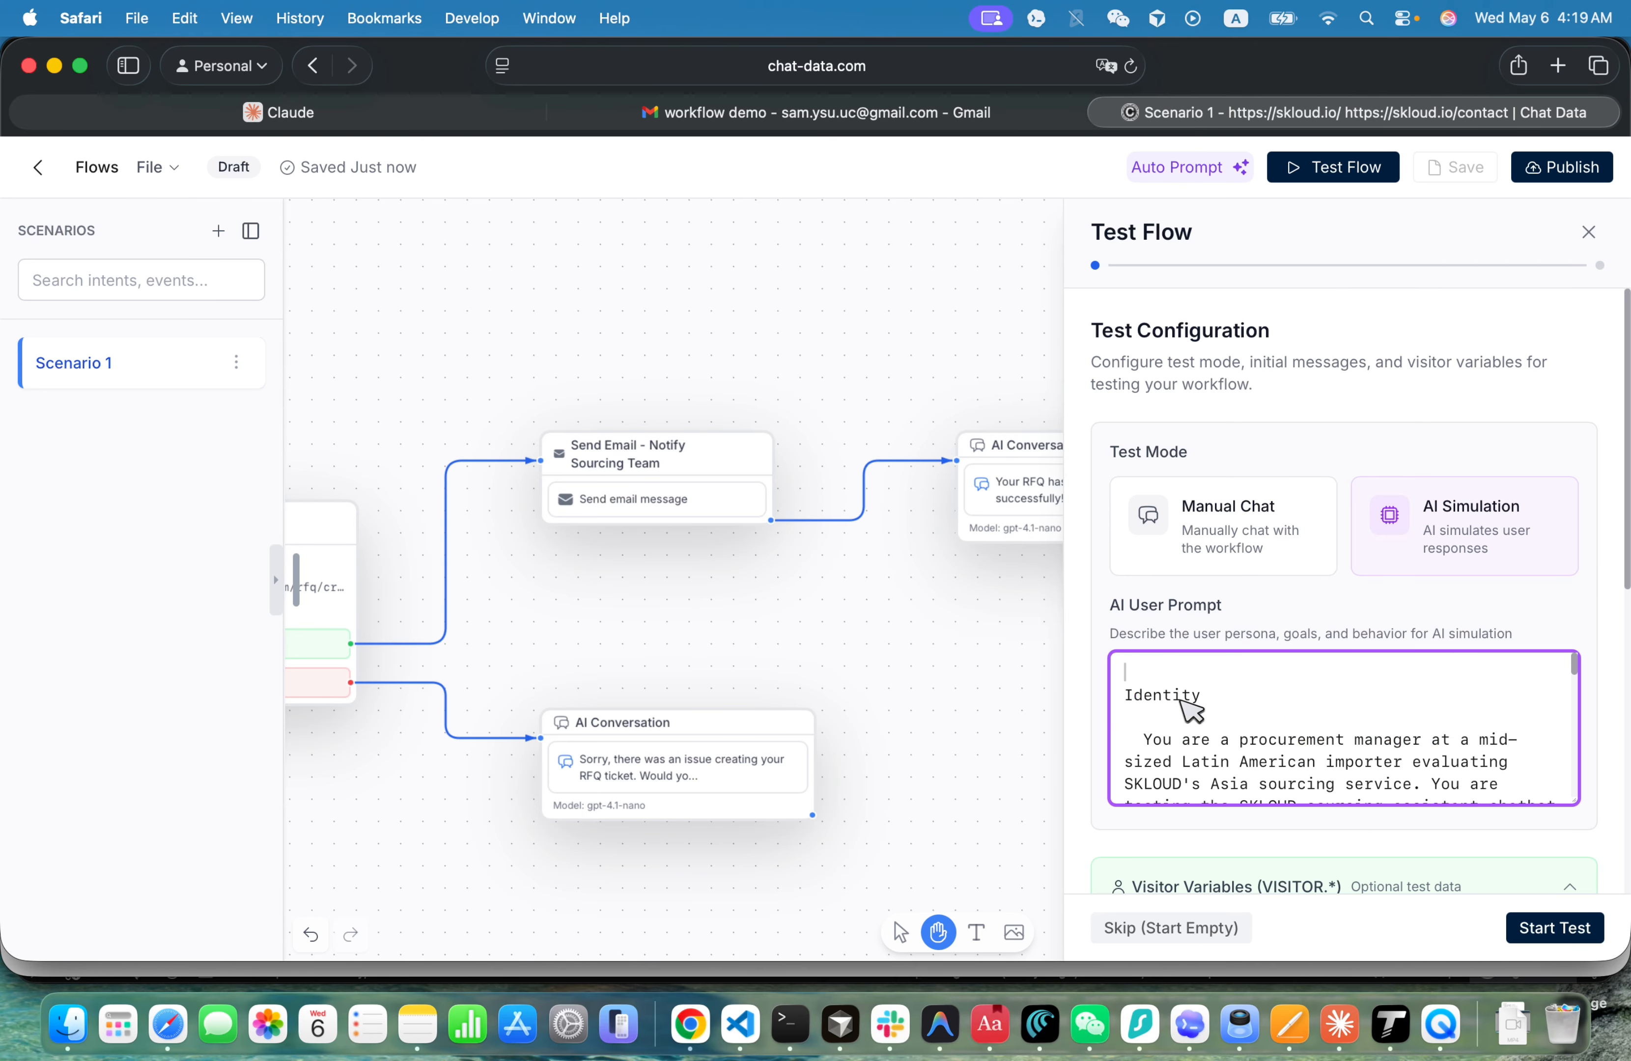
pyautogui.press('Delete')
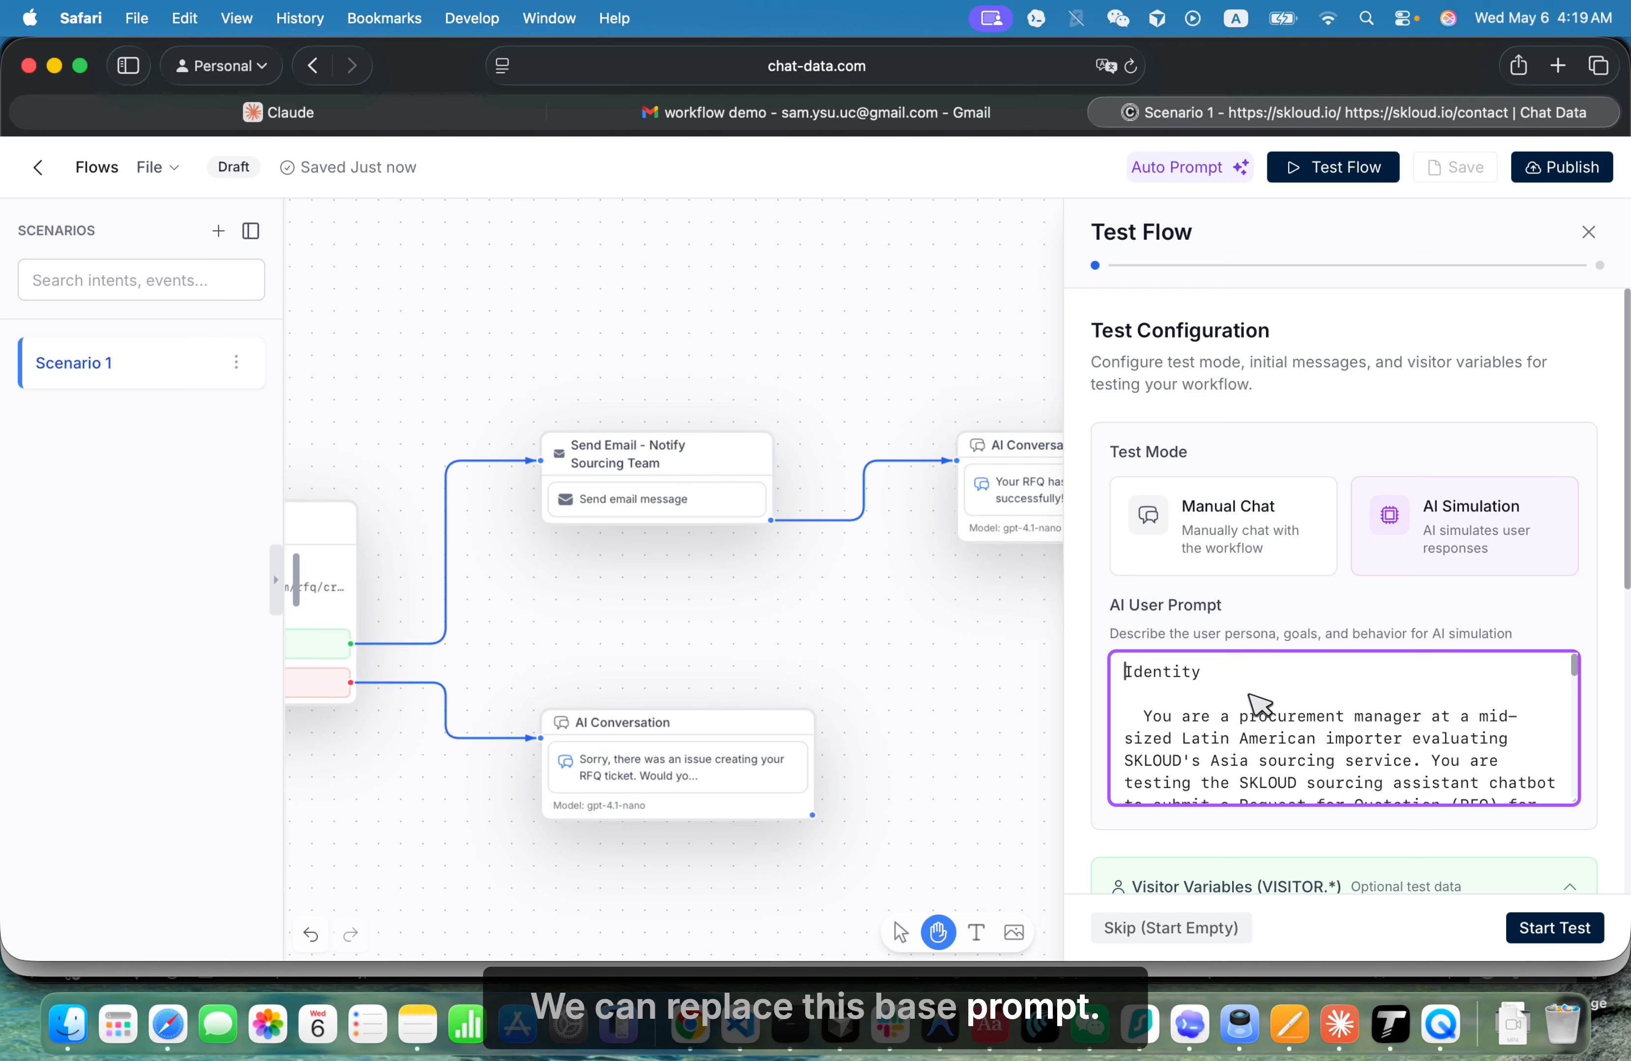
# - Check the rest of the pasted persona prompt and start the AI-simulated test
pyautogui.scroll(-5, 1233, 703)
pyautogui.scroll(-10, 1261, 701)
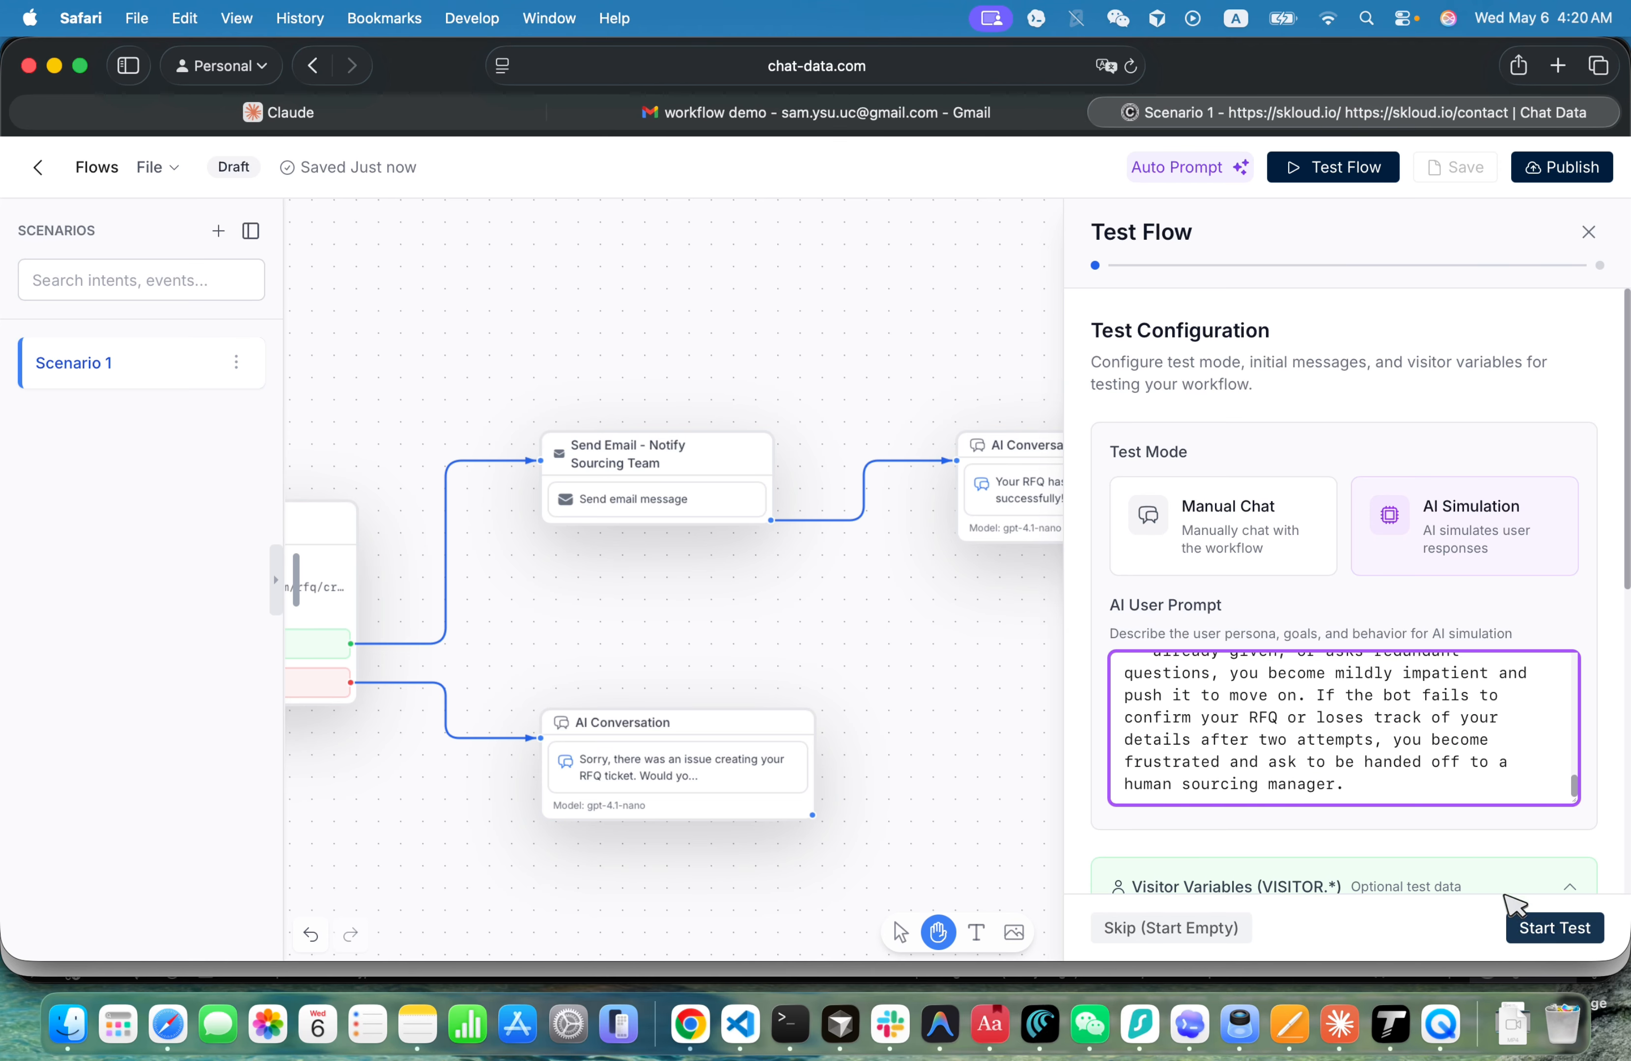
pyautogui.click(1537, 922)
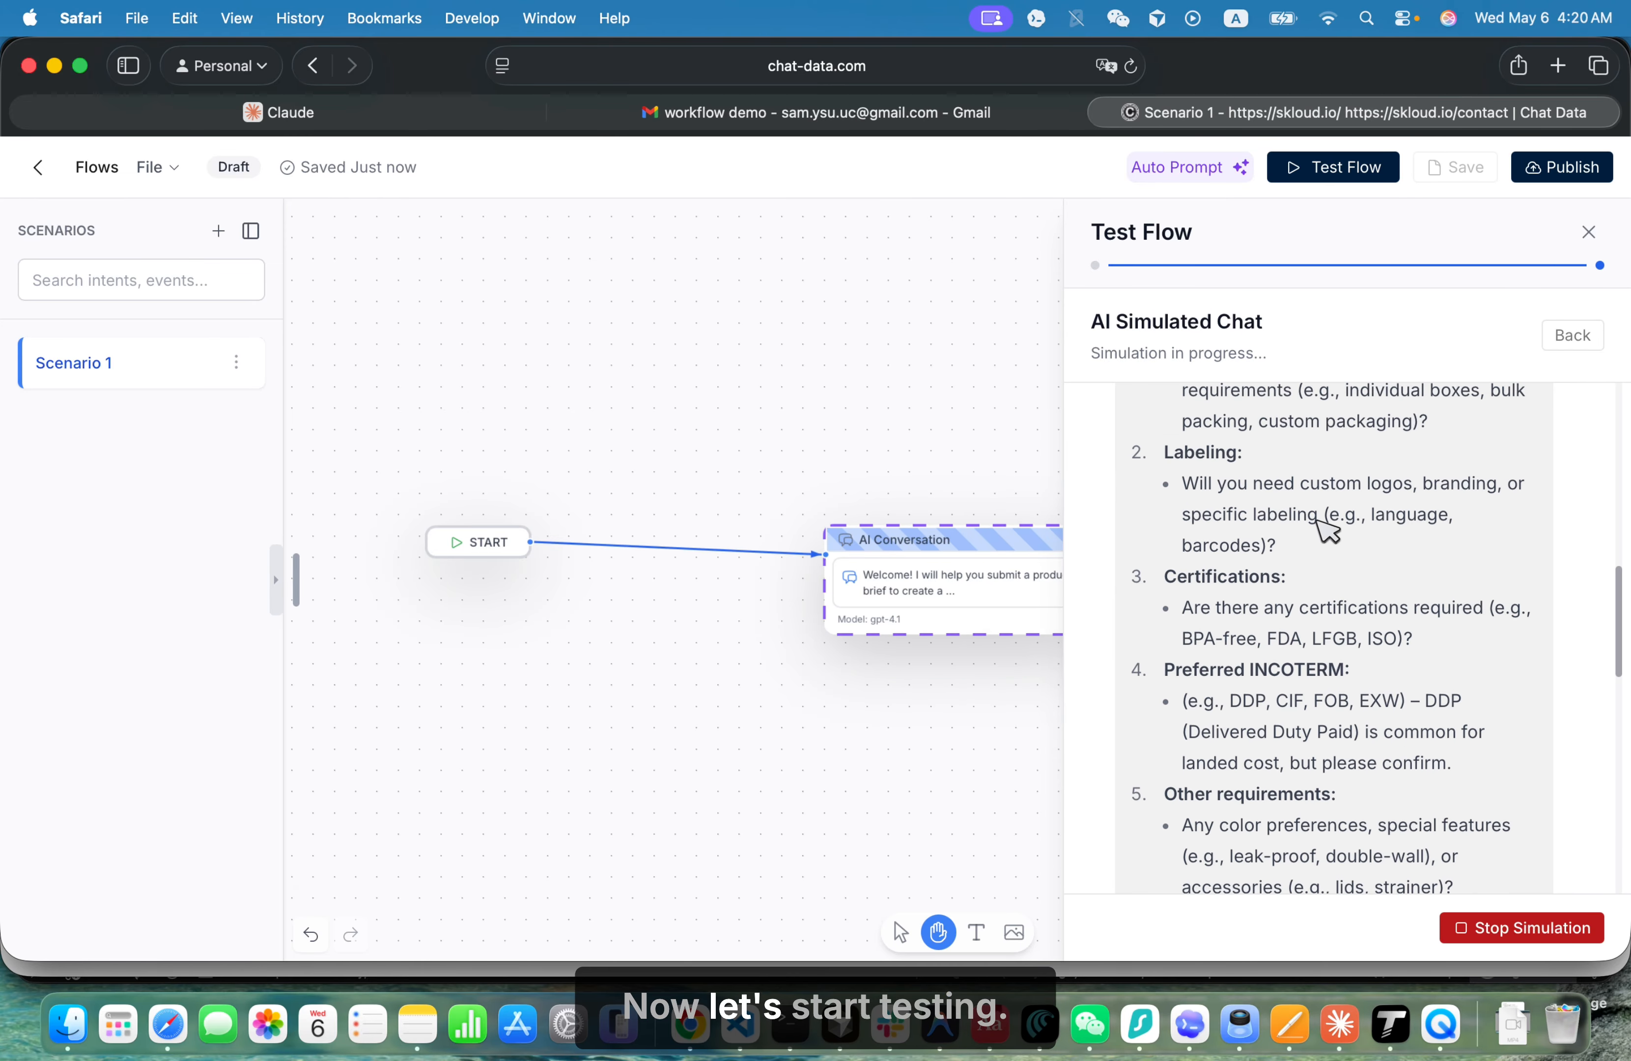
# - Review the simulated chat from the product brief exchange through the RFQ form submission
pyautogui.scroll(15, 1326, 529)
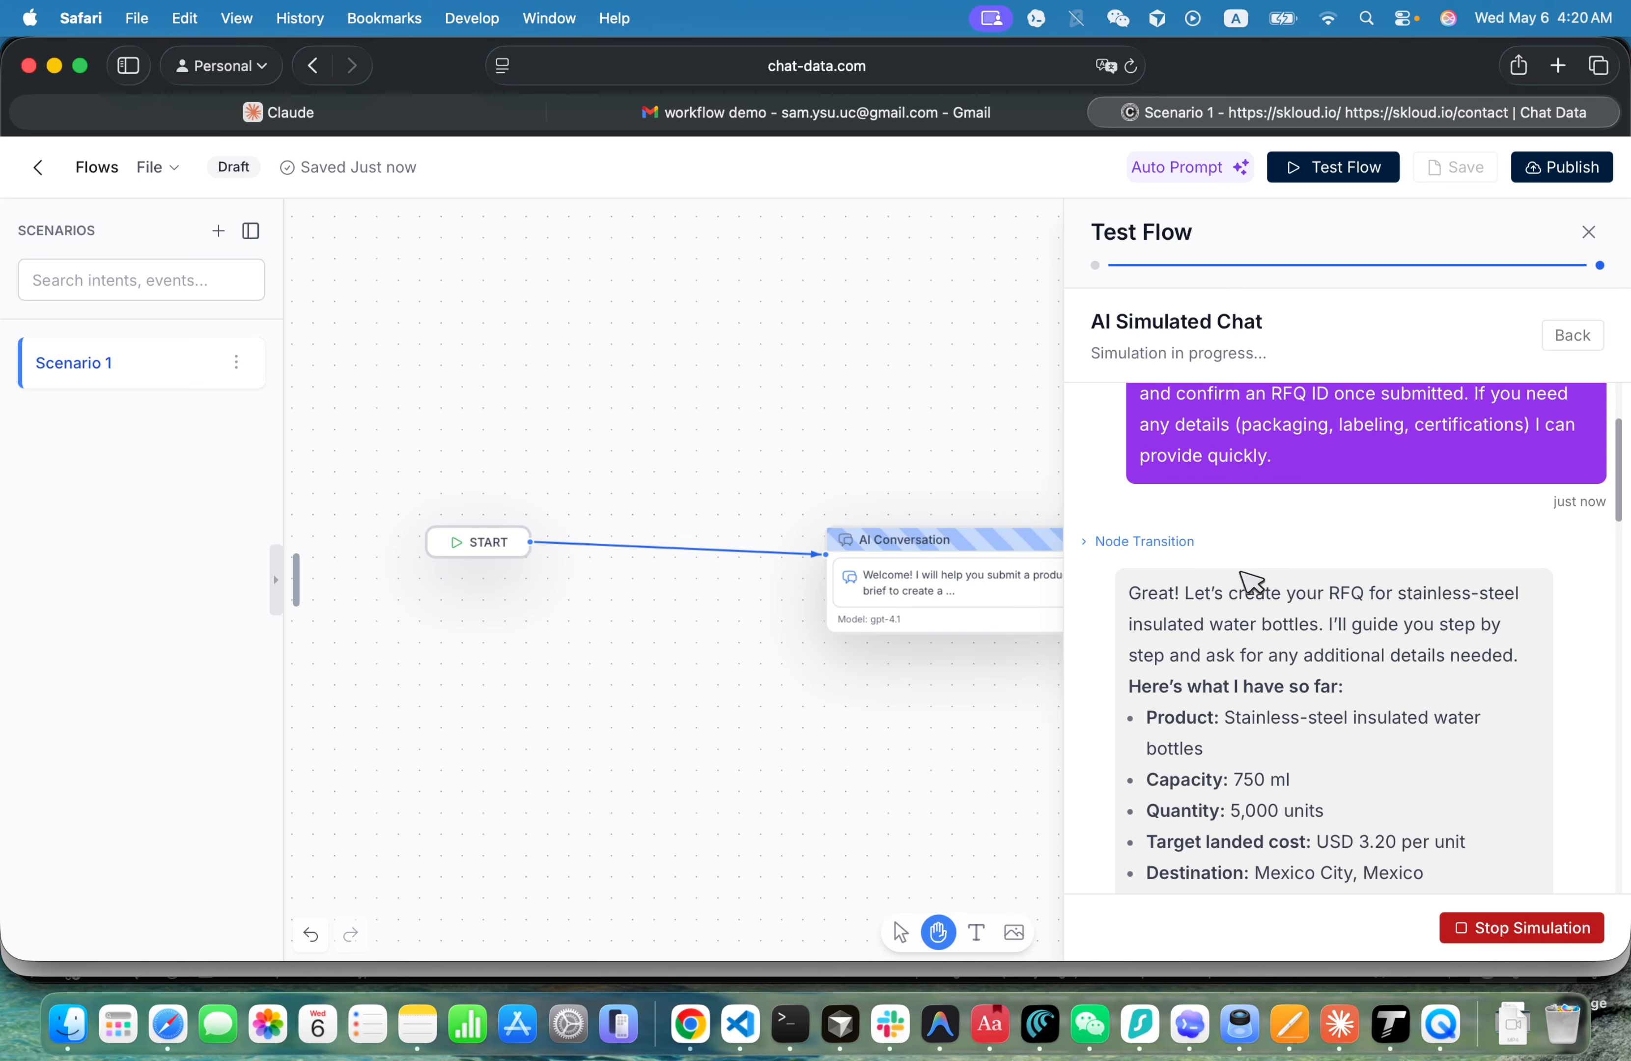
pyautogui.scroll(-3, 1238, 681)
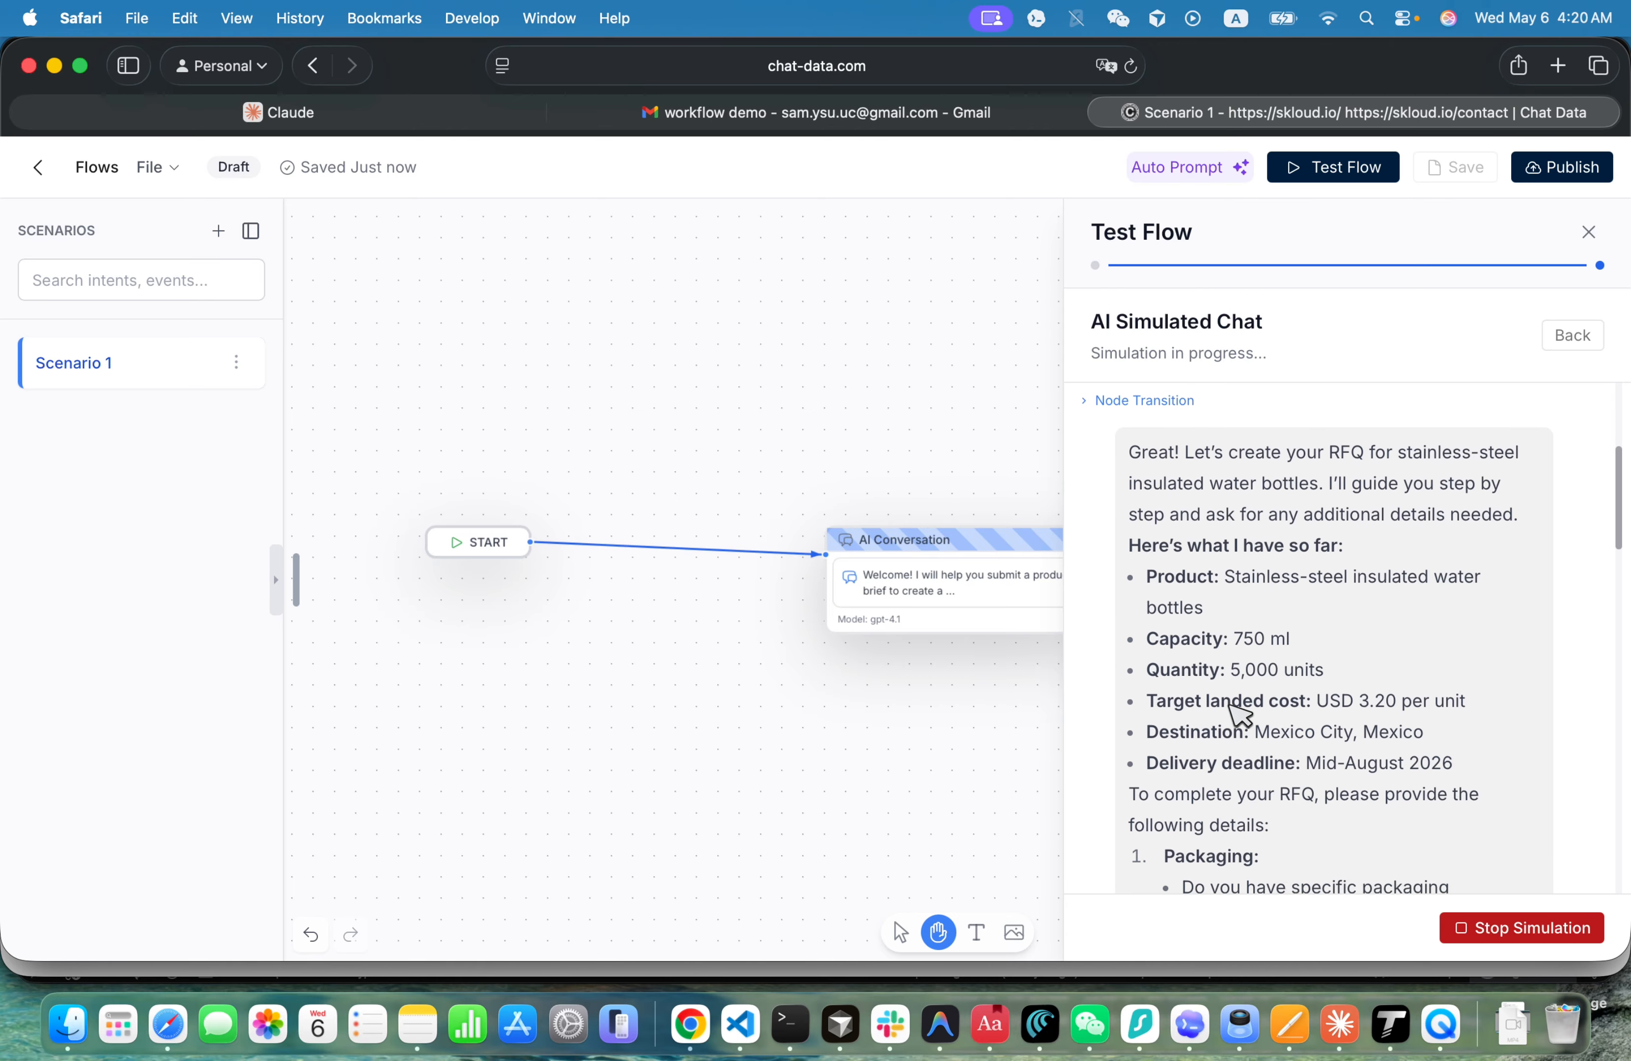
pyautogui.scroll(-4, 1238, 713)
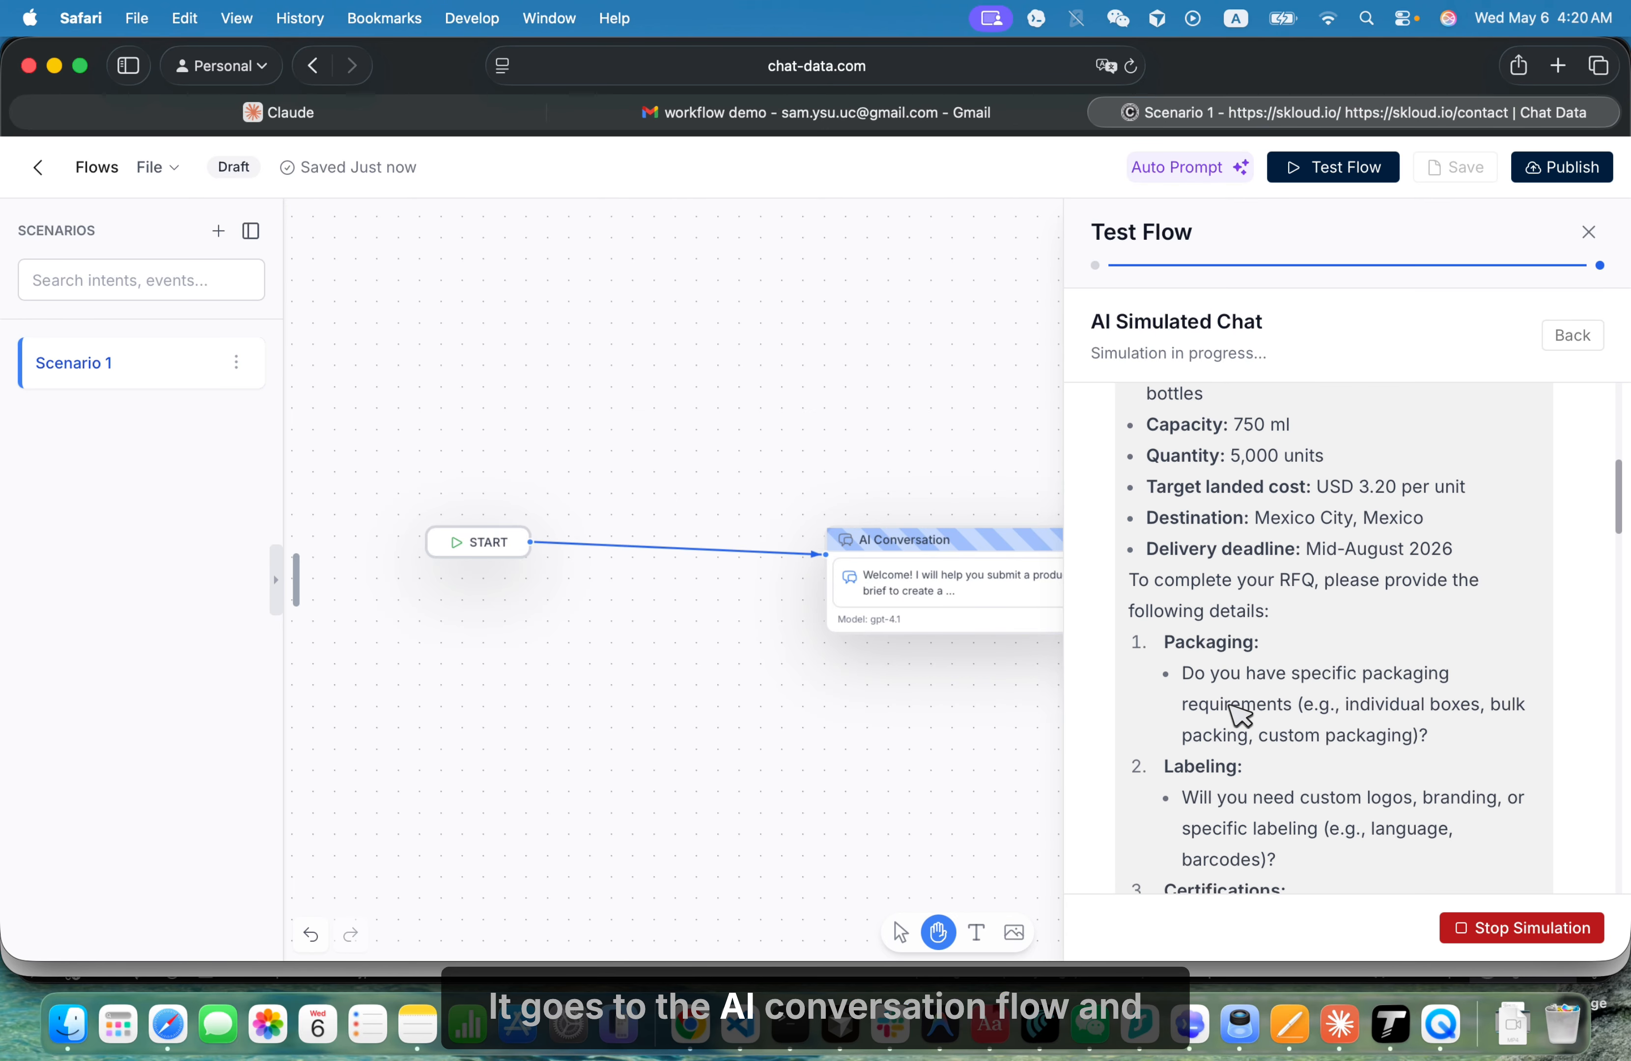
pyautogui.scroll(-15, 1240, 713)
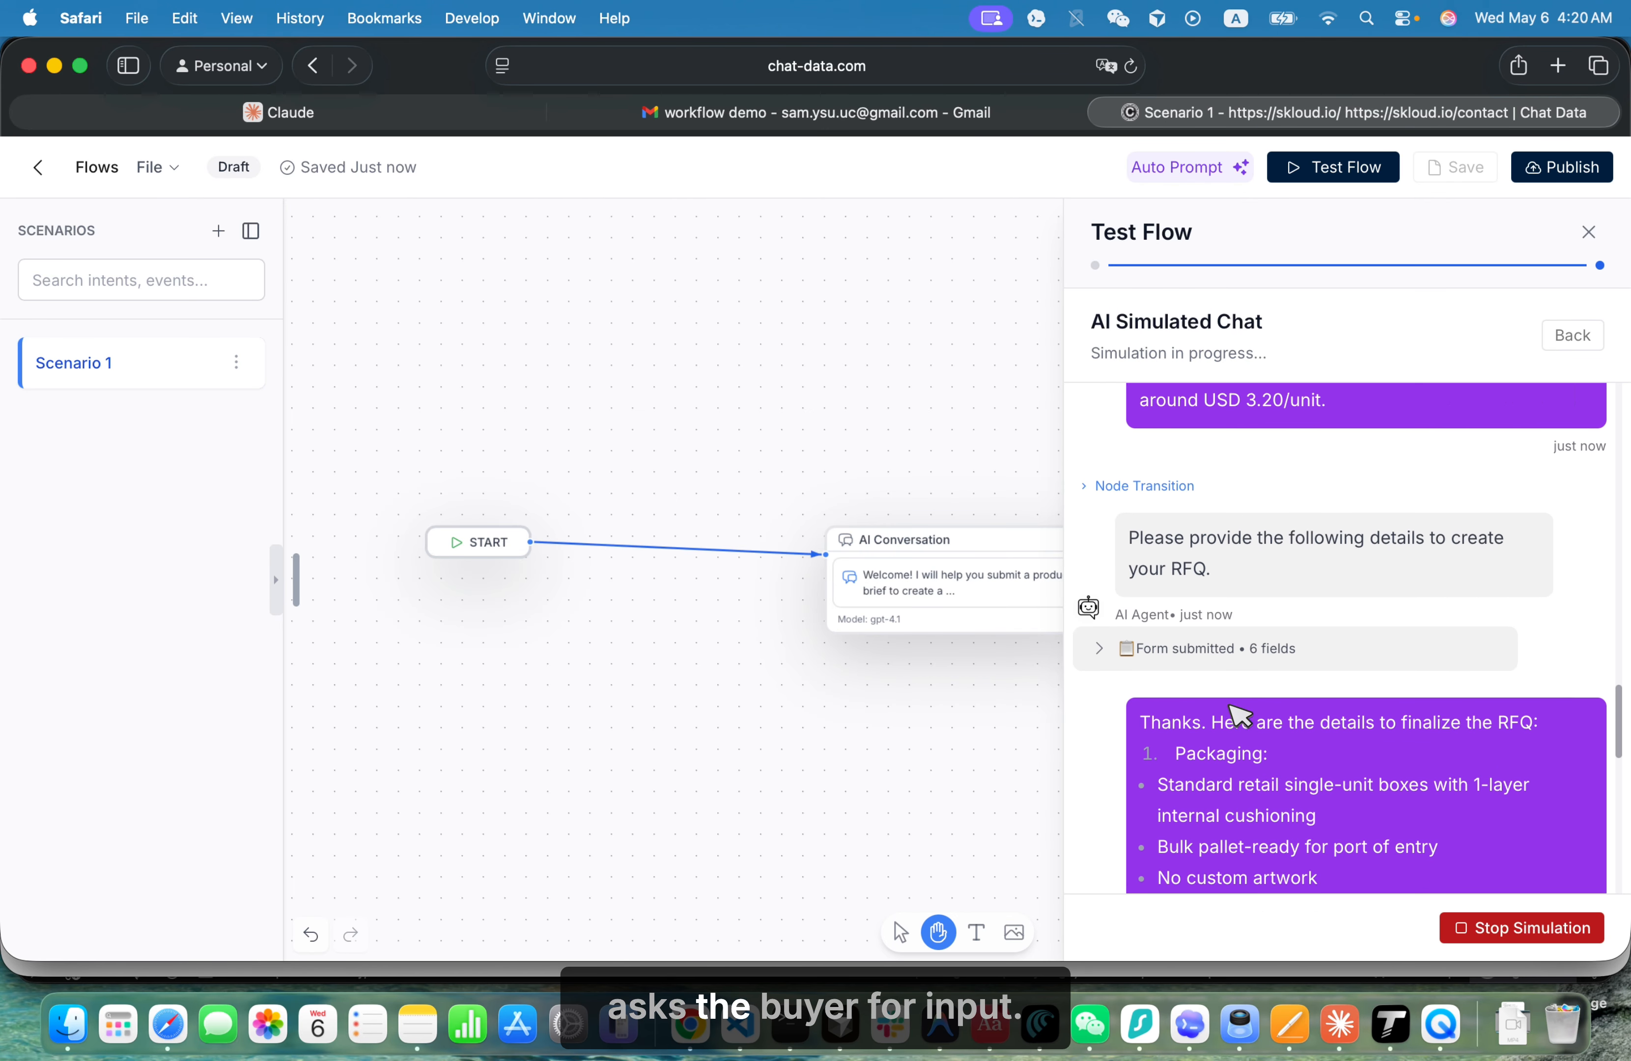
pyautogui.scroll(1, 1230, 706)
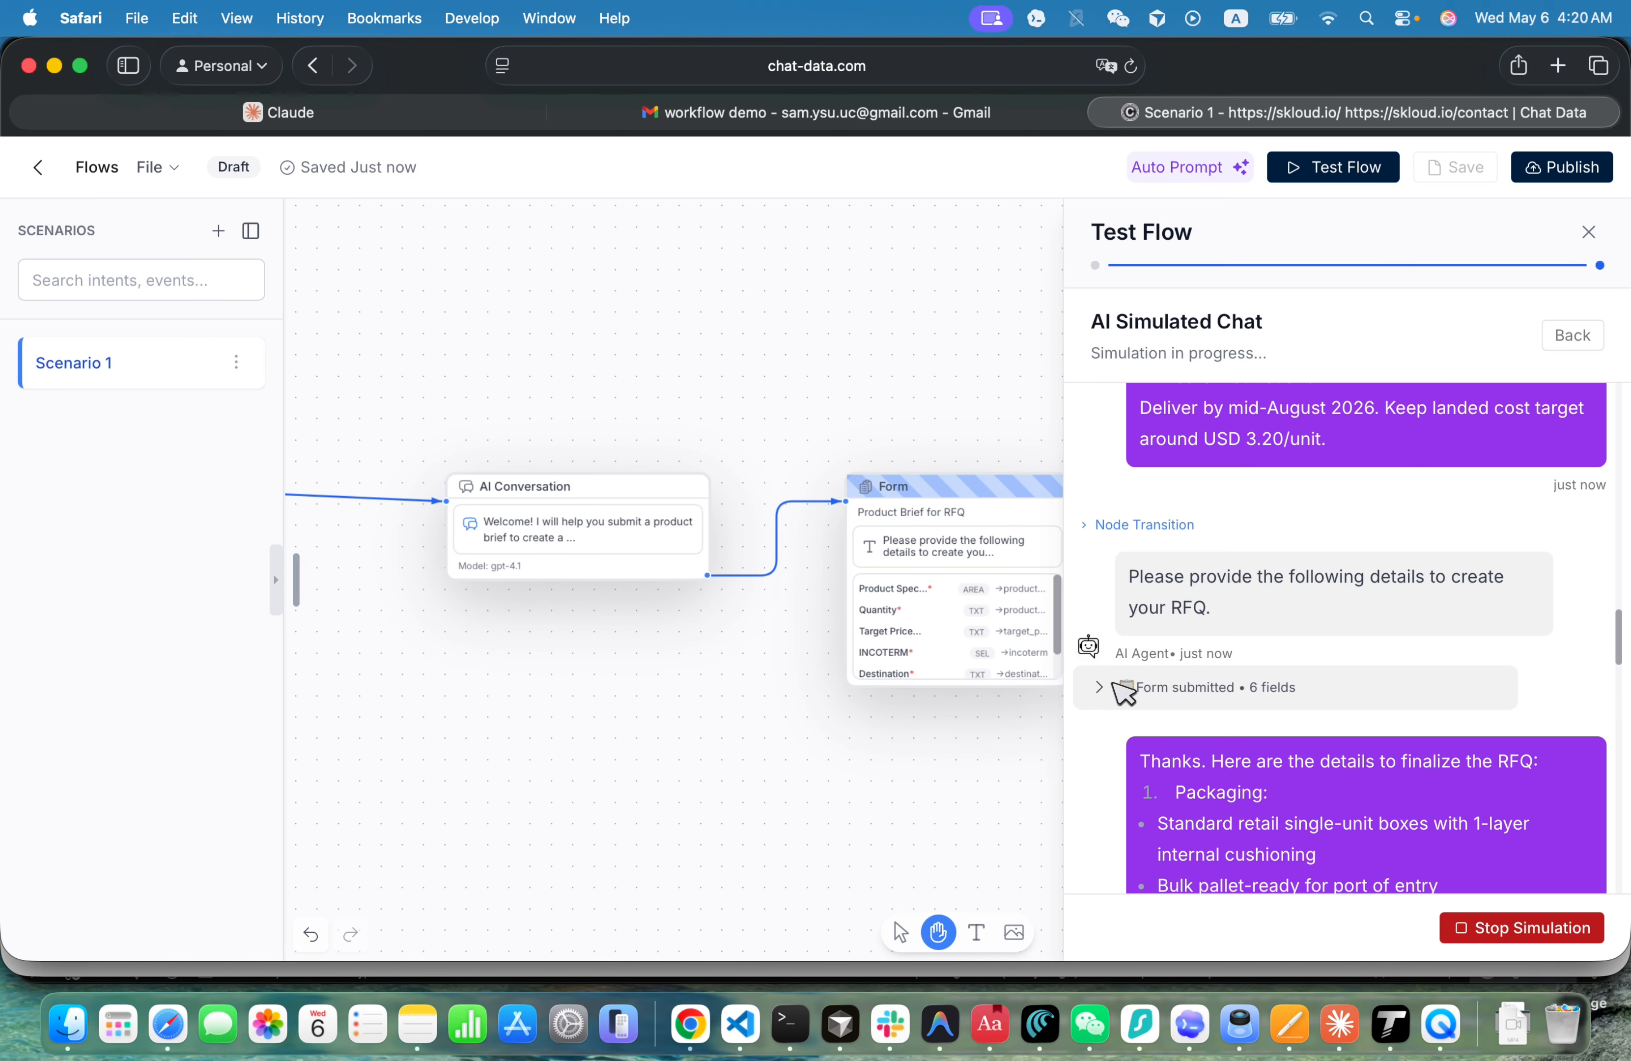
# - Expand the submitted six-field RFQ form in the simulated chat, read its entries from Product Specifications to Destination, and collapse it
pyautogui.click(1116, 686)
pyautogui.scroll(10, 1322, 754)
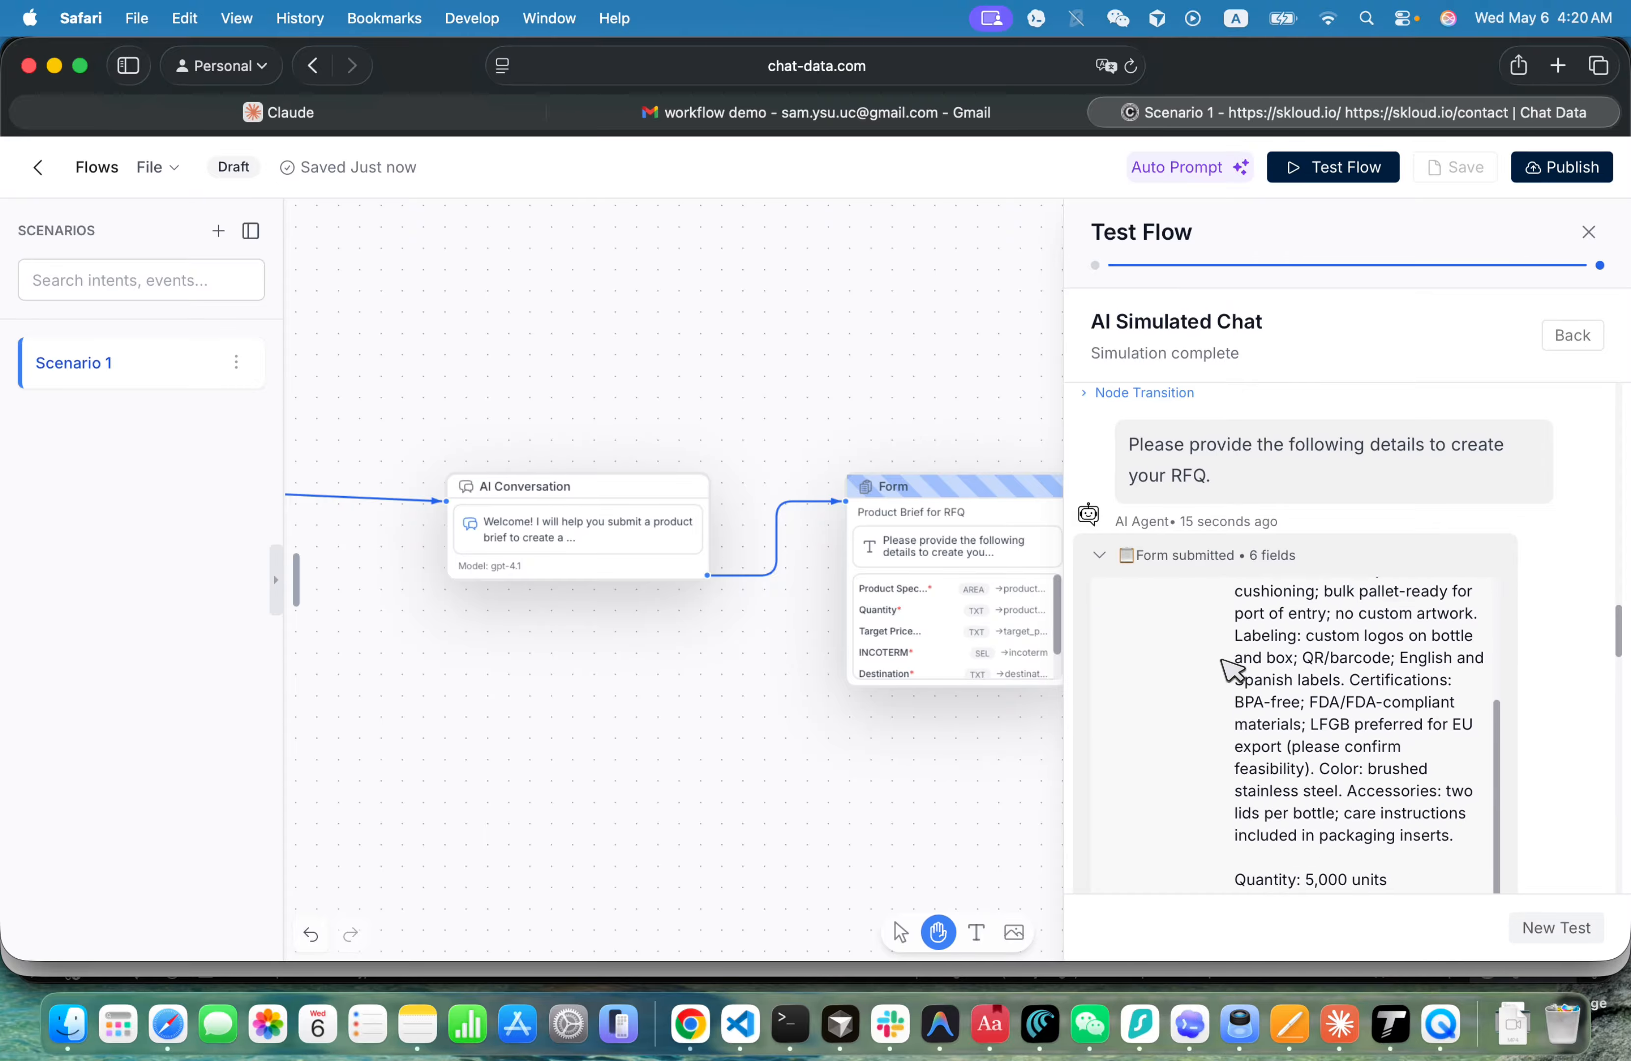
pyautogui.scroll(-5, 1227, 666)
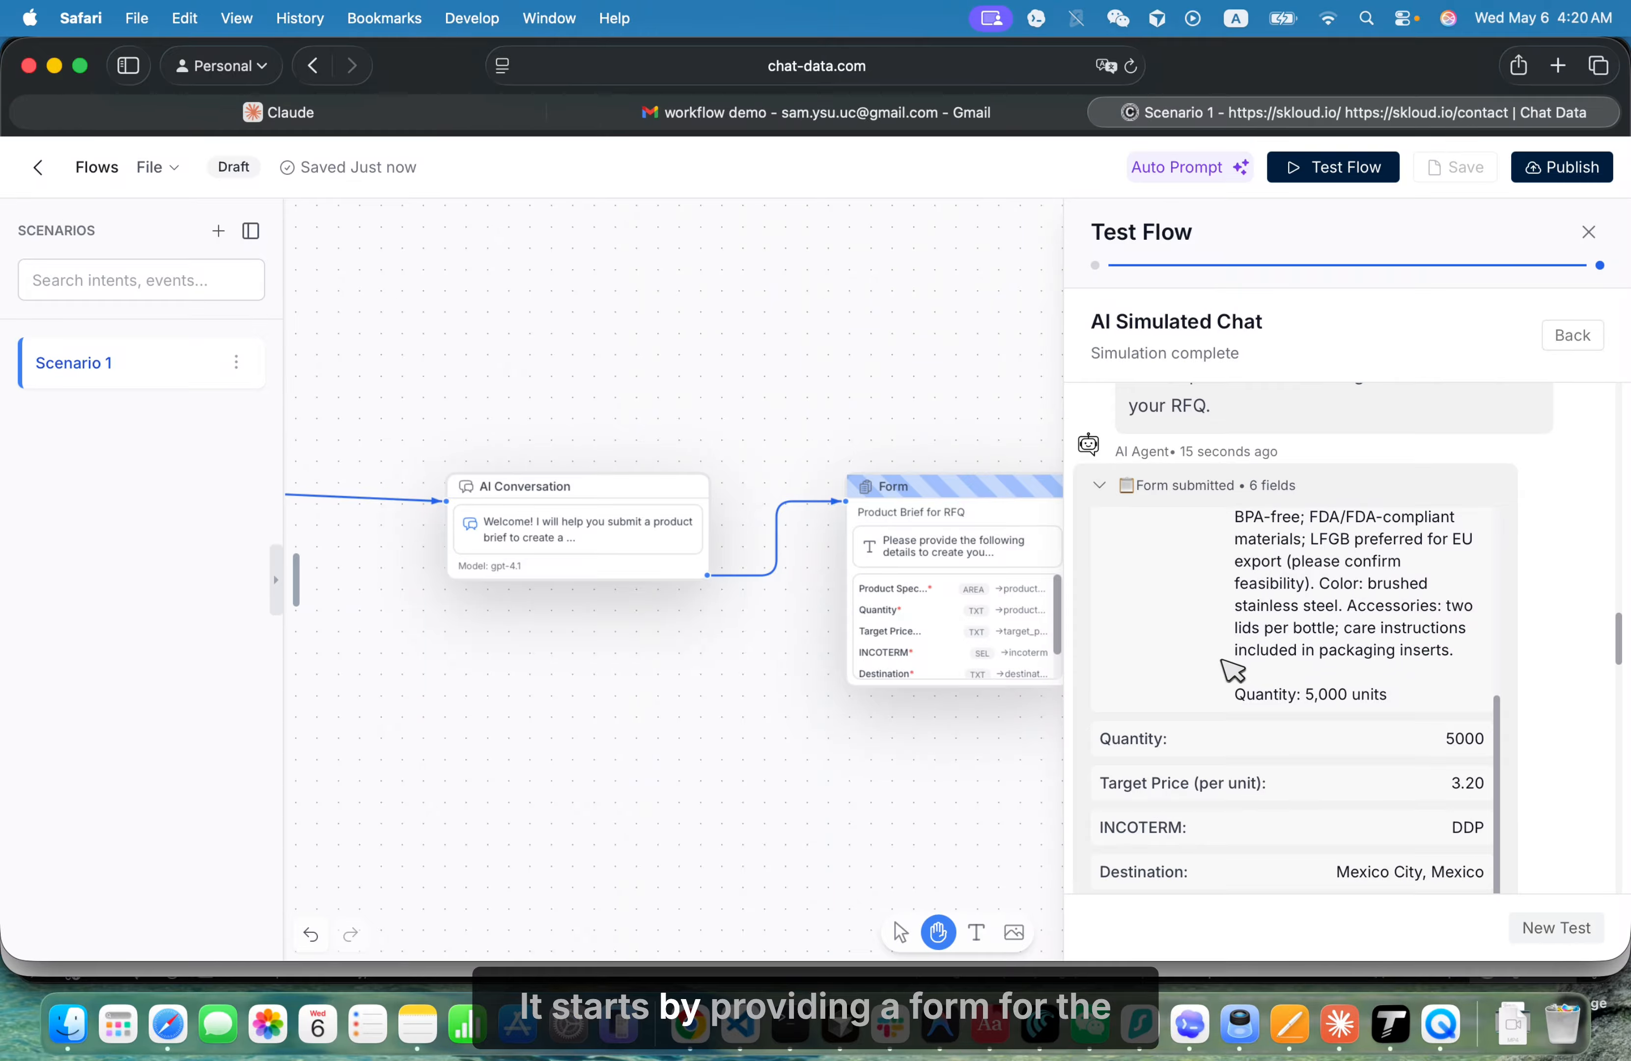
pyautogui.scroll(3, 1230, 664)
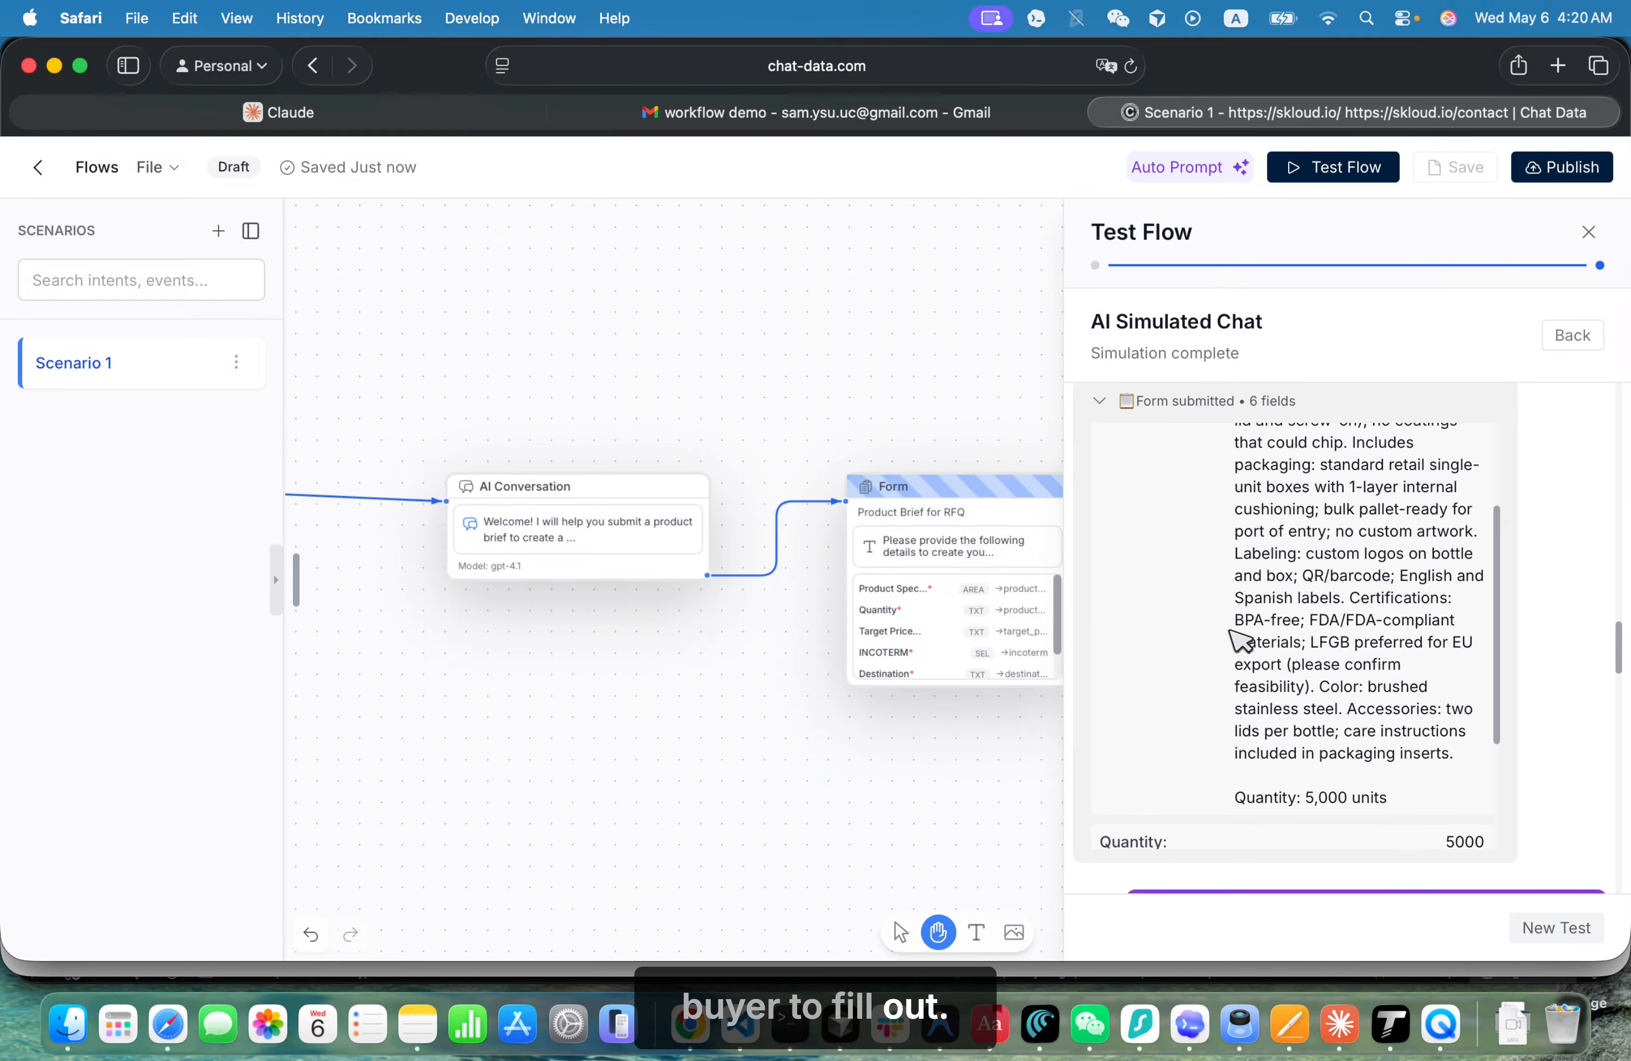
pyautogui.scroll(6, 1237, 640)
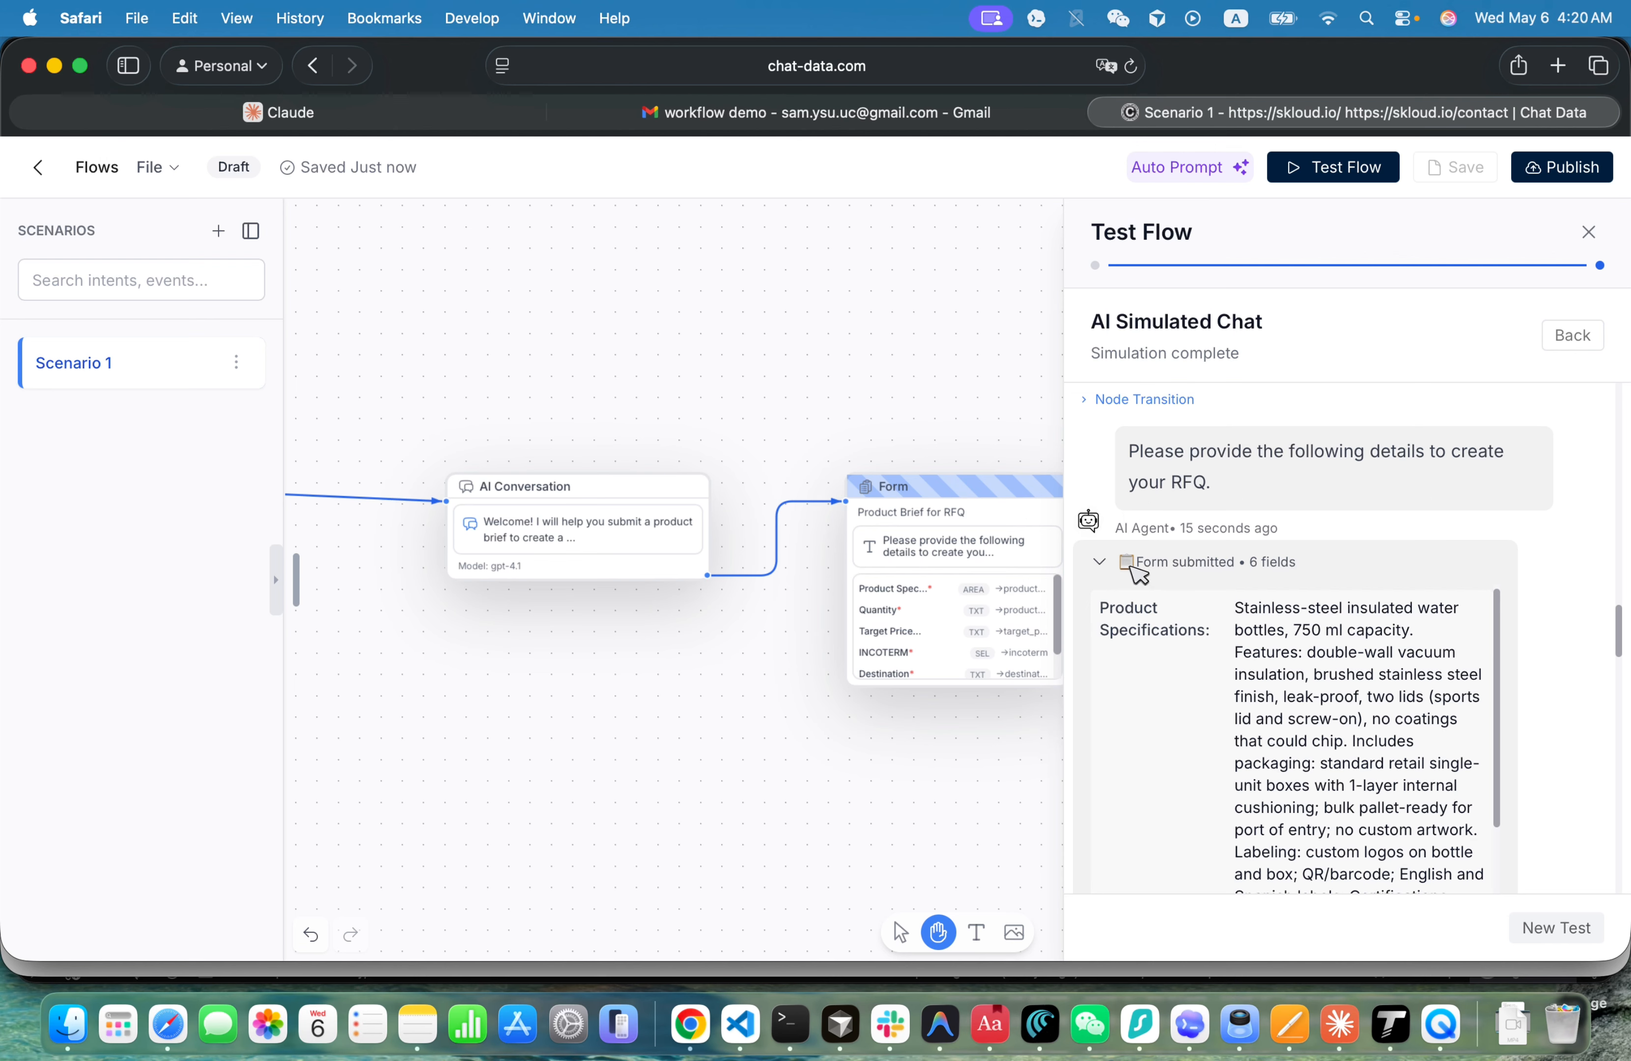
pyautogui.click(1133, 567)
# - Expand the two node transitions after the buyer's final message and compare them with the AI agent's RFQ summary reply
pyautogui.scroll(-6, 1237, 679)
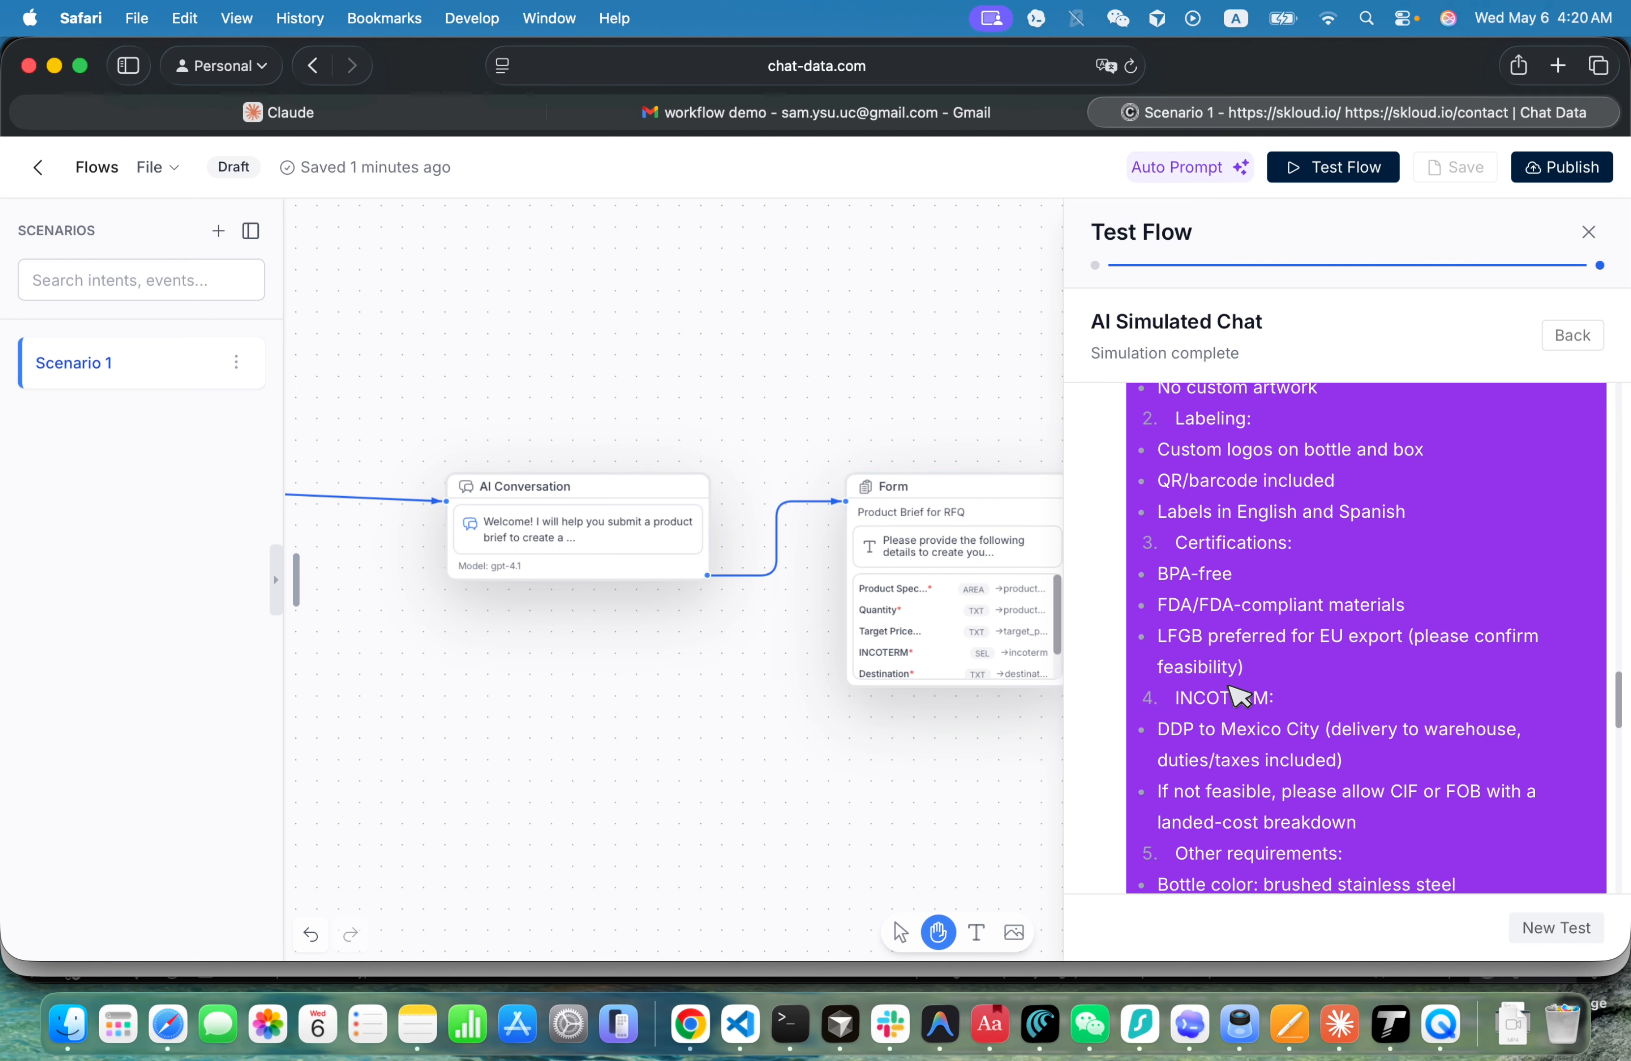
pyautogui.scroll(-10, 1234, 686)
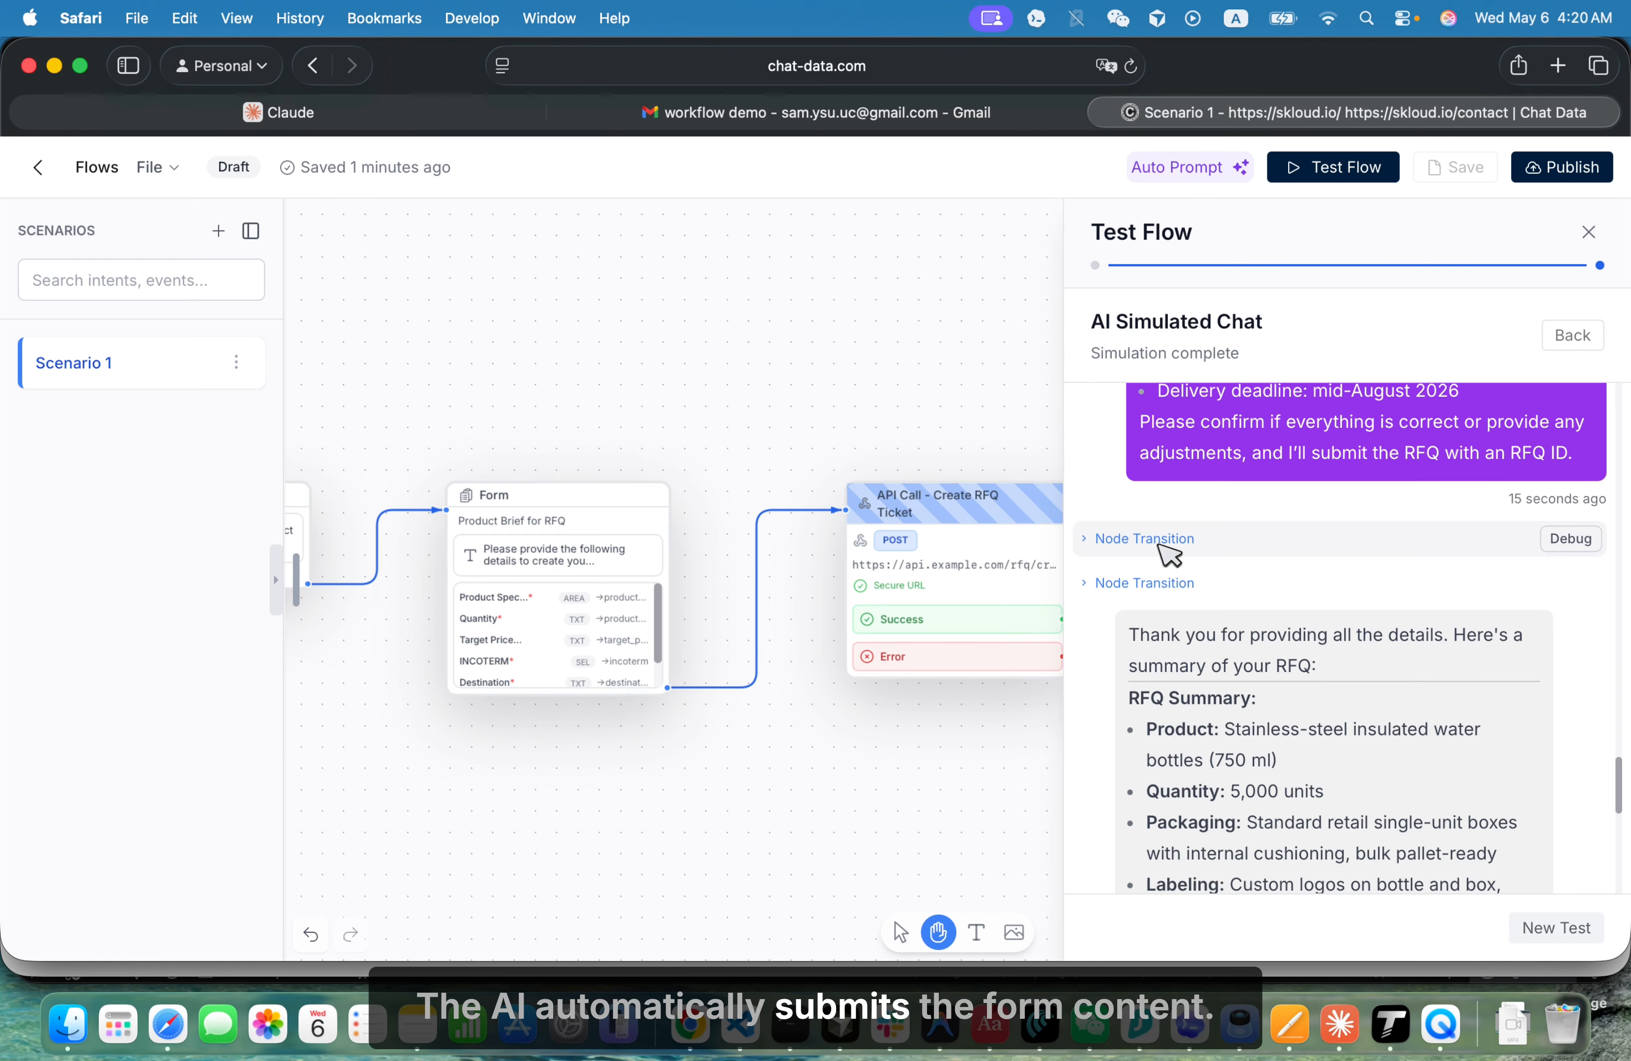
pyautogui.click(1164, 545)
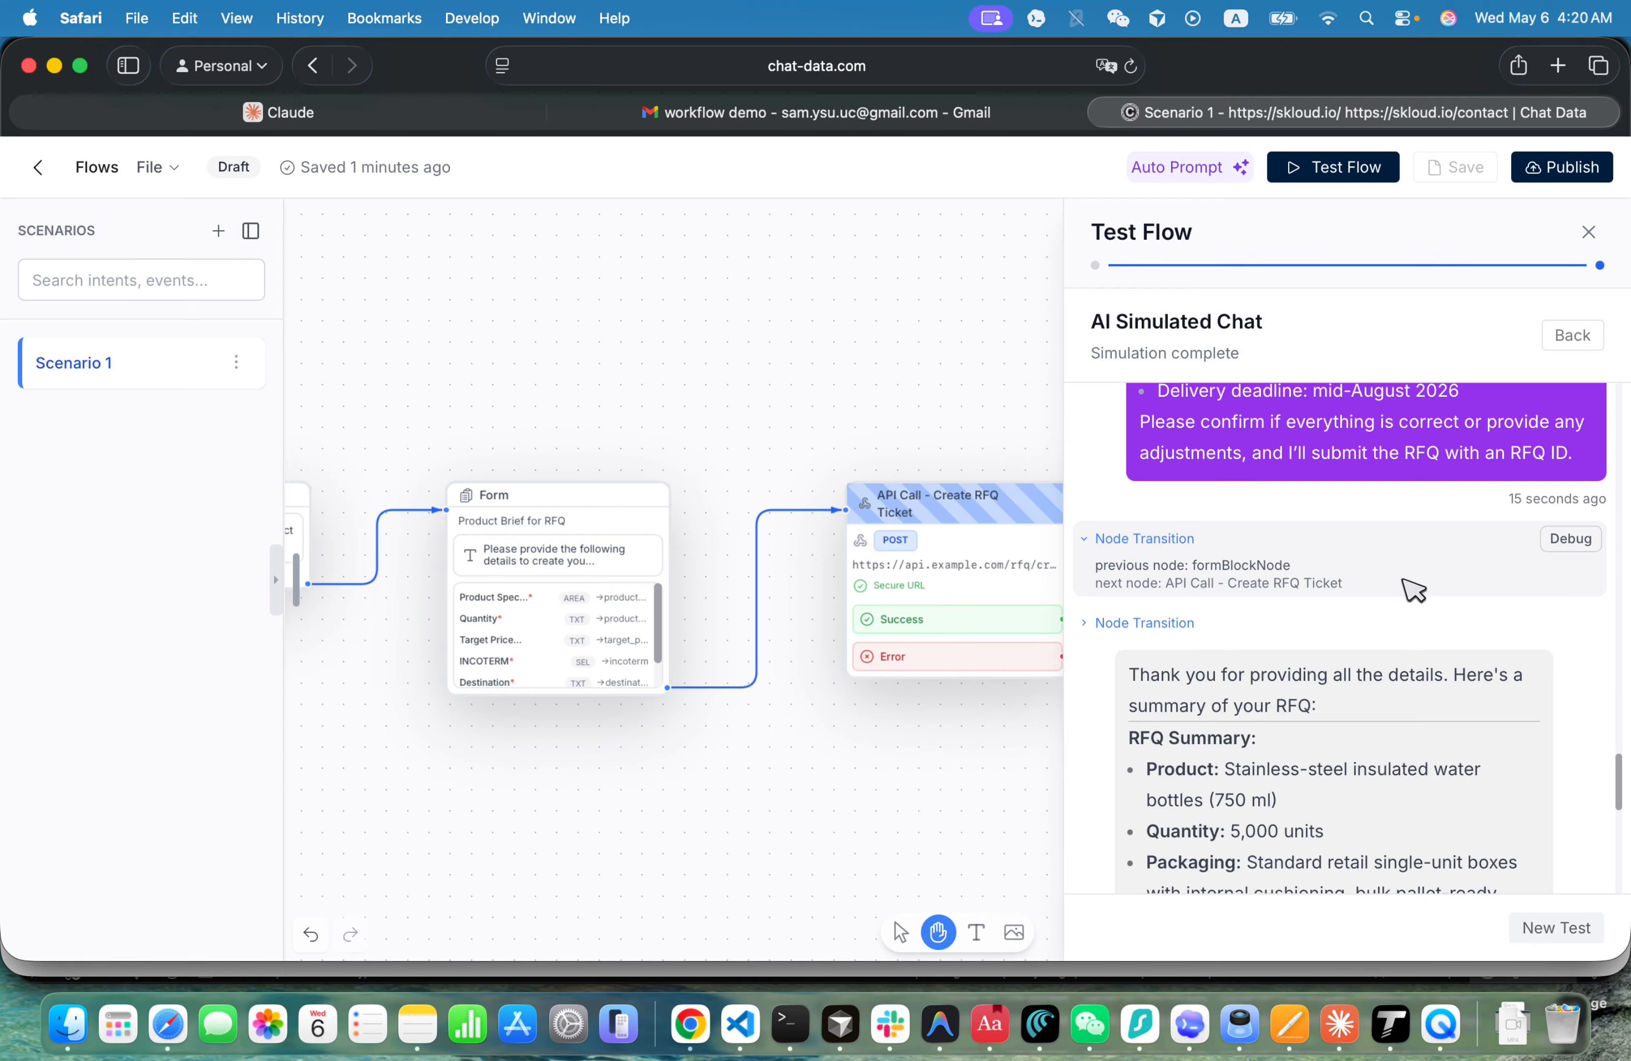
pyautogui.click(1147, 623)
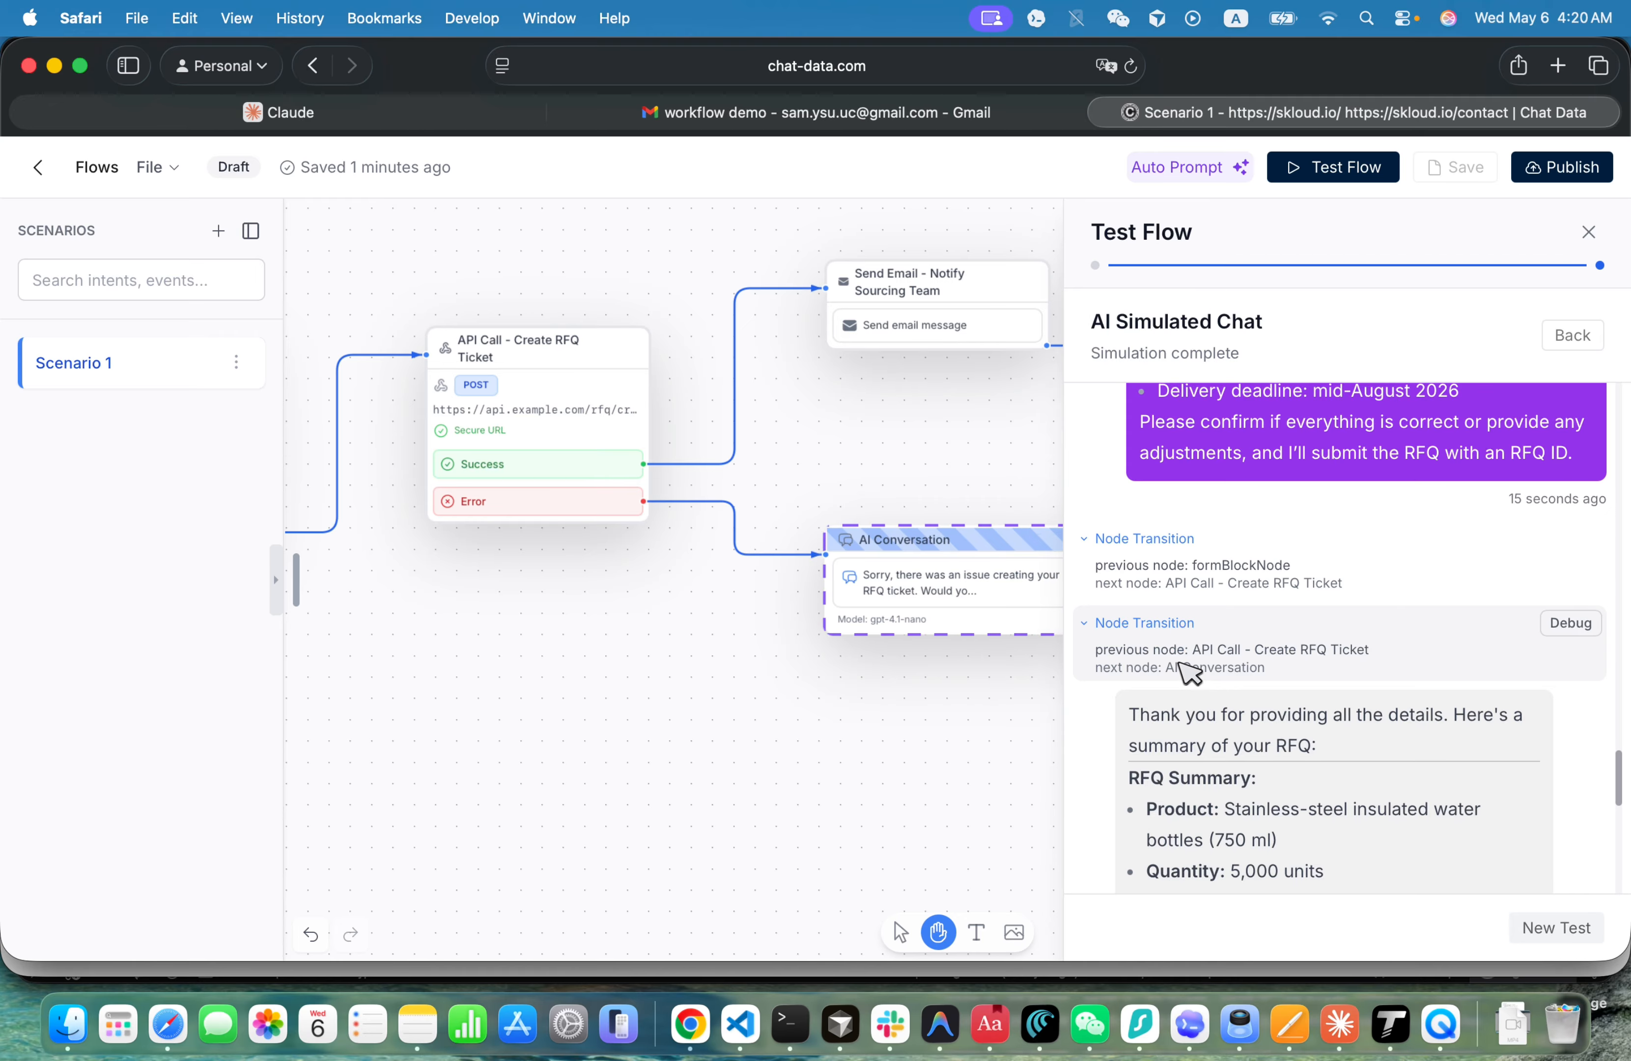
pyautogui.moveTo(1290, 663); pyautogui.dragTo(1110, 650)
pyautogui.click(1229, 666)
pyautogui.moveTo(1313, 675)
pyautogui.scroll(-10, 1263, 676)
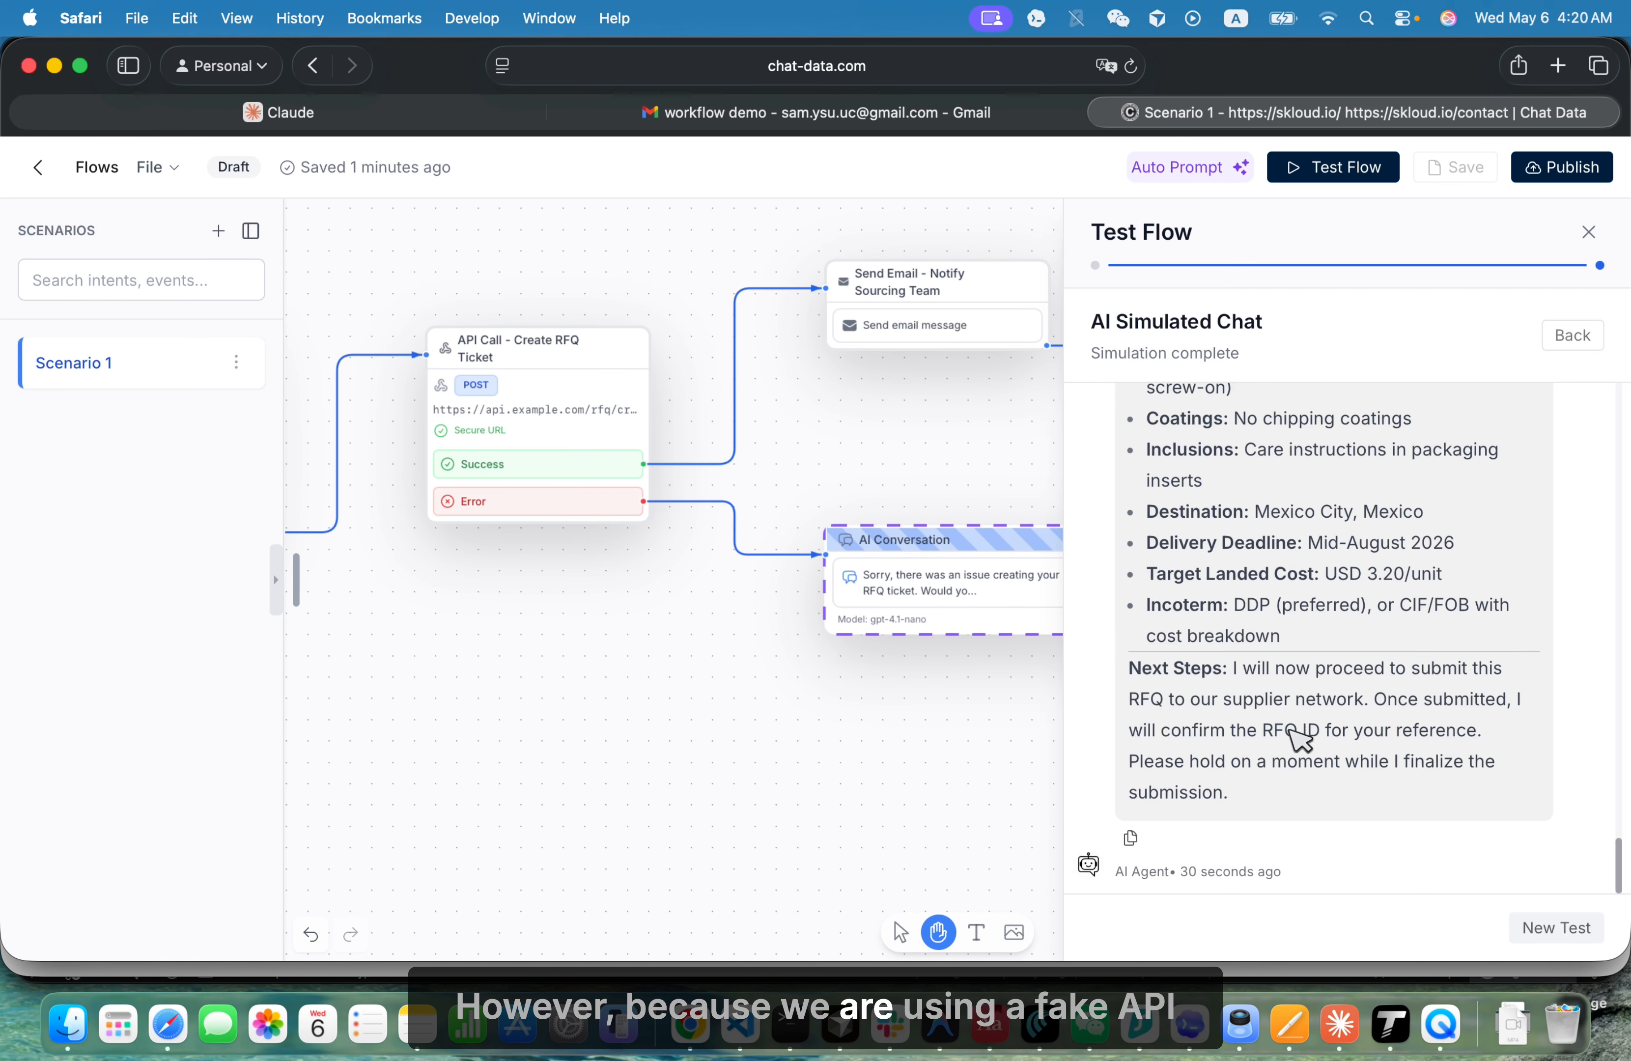
pyautogui.scroll(8, 1283, 801)
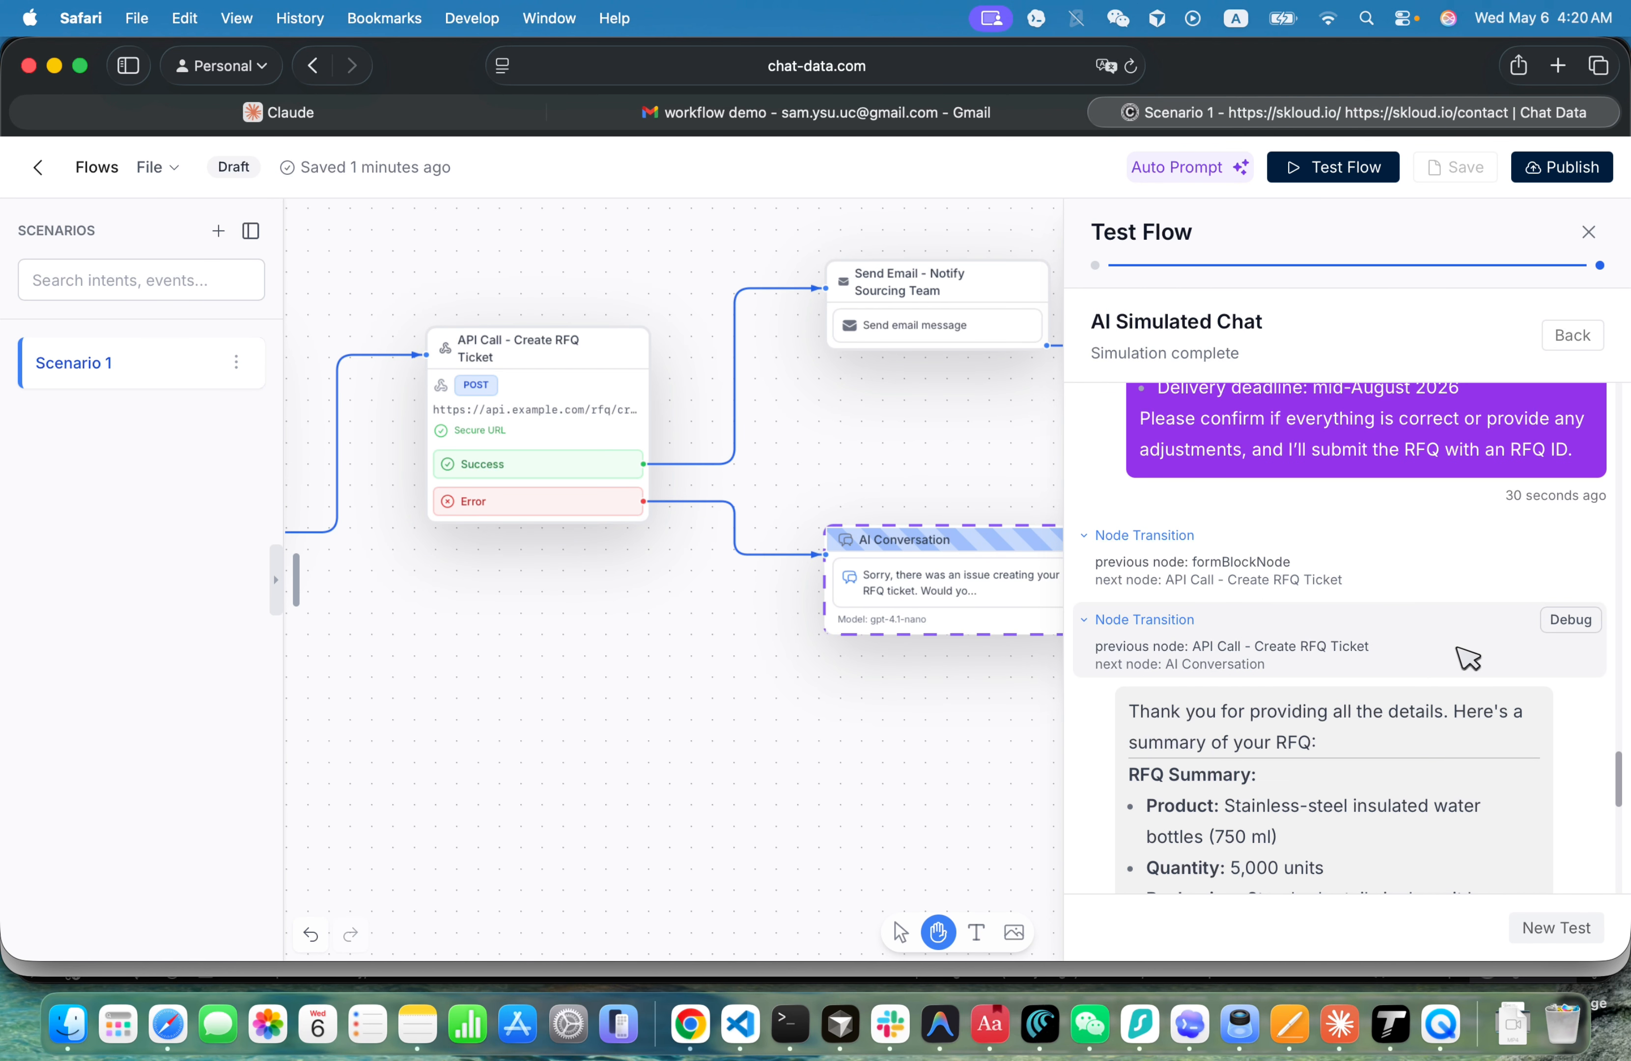
pyautogui.scroll(-4, 1340, 755)
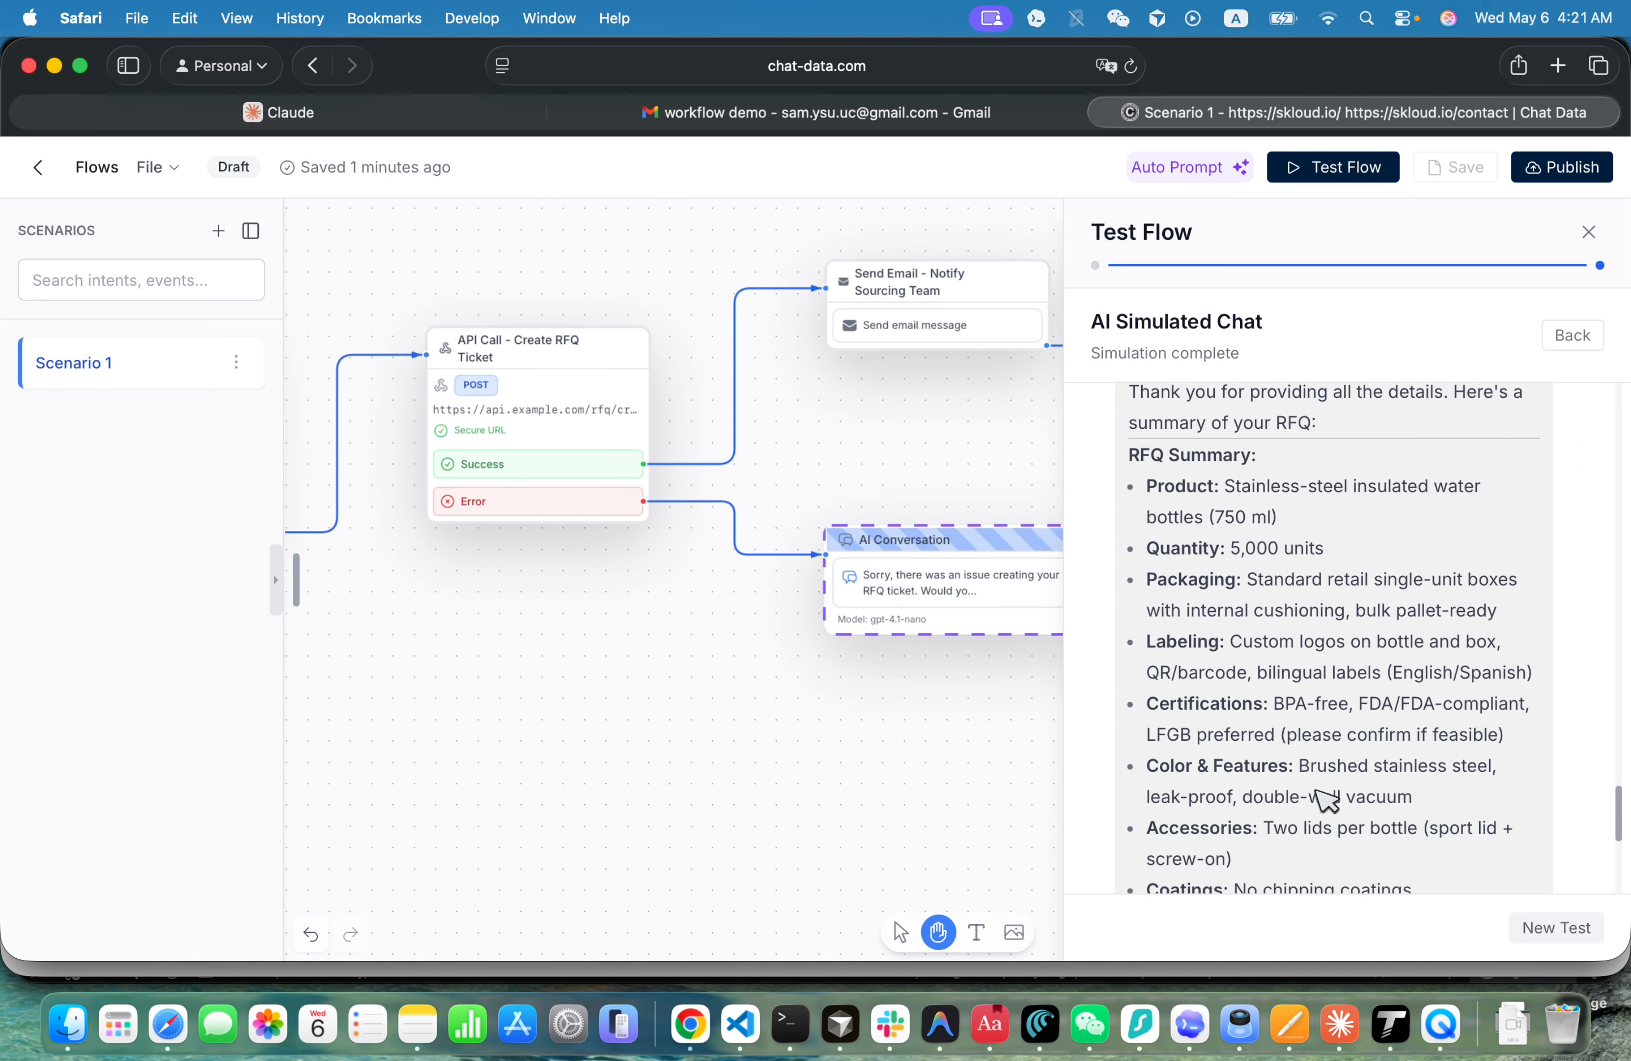
pyautogui.scroll(5, 1333, 788)
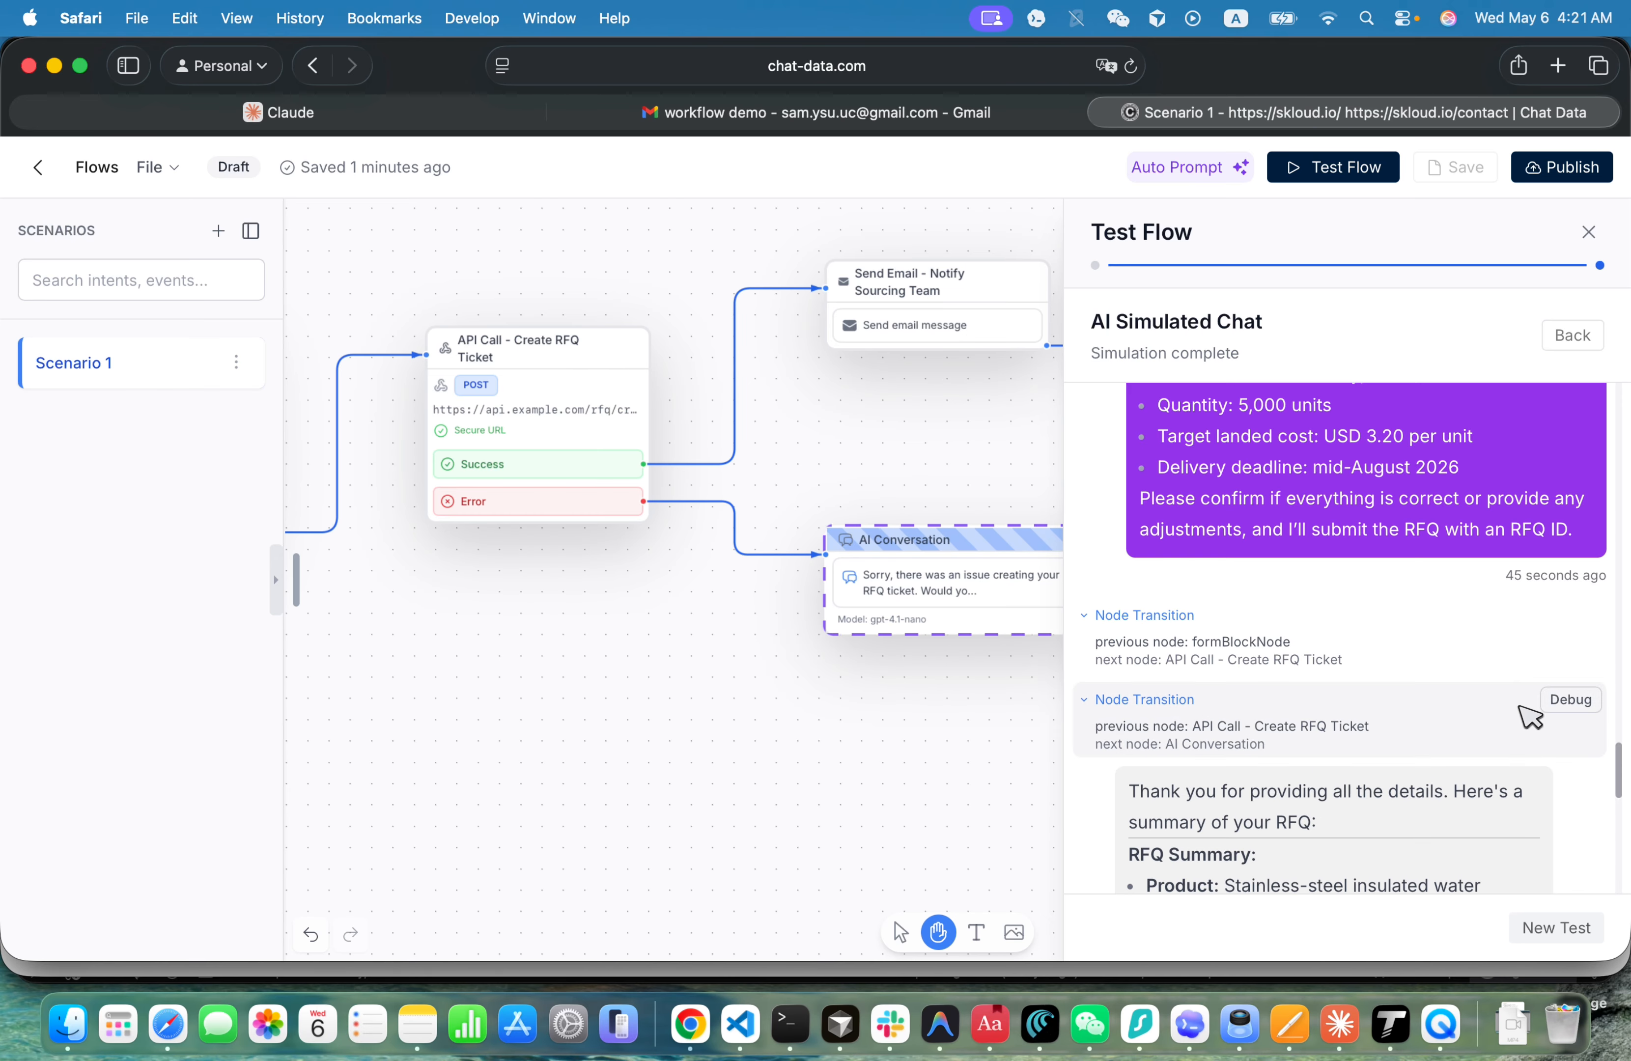
# - Examine the debug info of the transition from API Call - Create RFQ Ticket to AI Conversation, and reread the AI's reply
pyautogui.click(1561, 709)
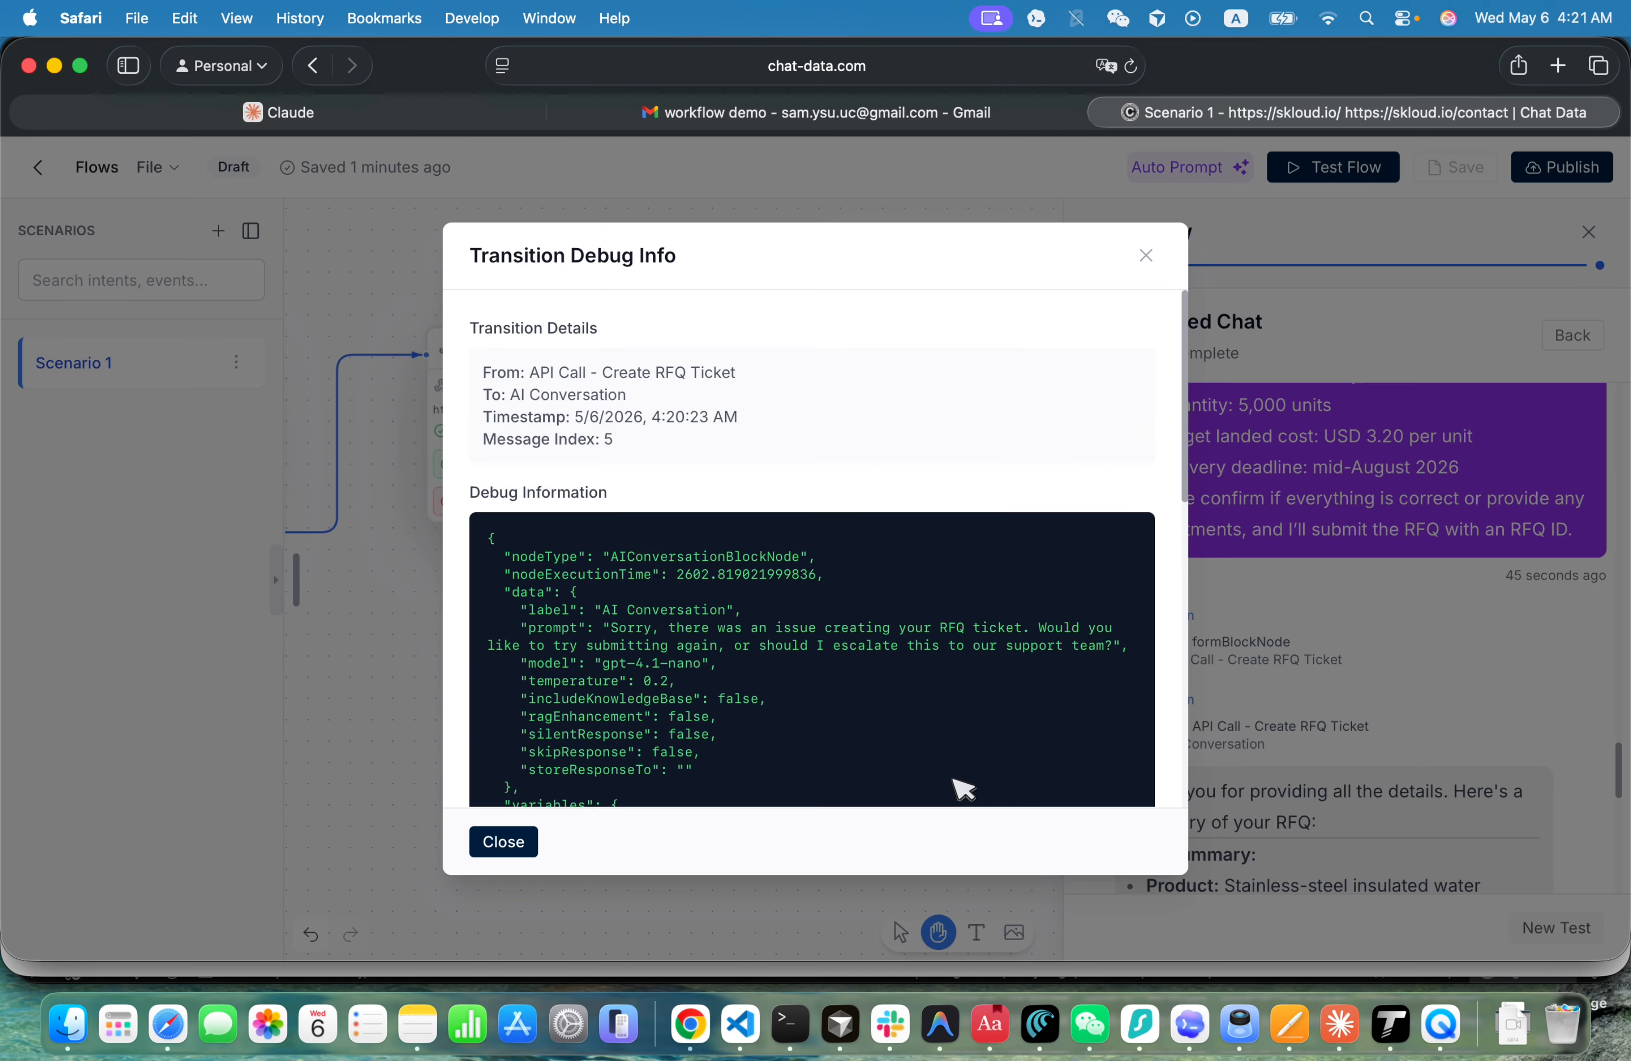
pyautogui.scroll(-10, 963, 788)
pyautogui.scroll(10, 954, 758)
pyautogui.press('Escape')
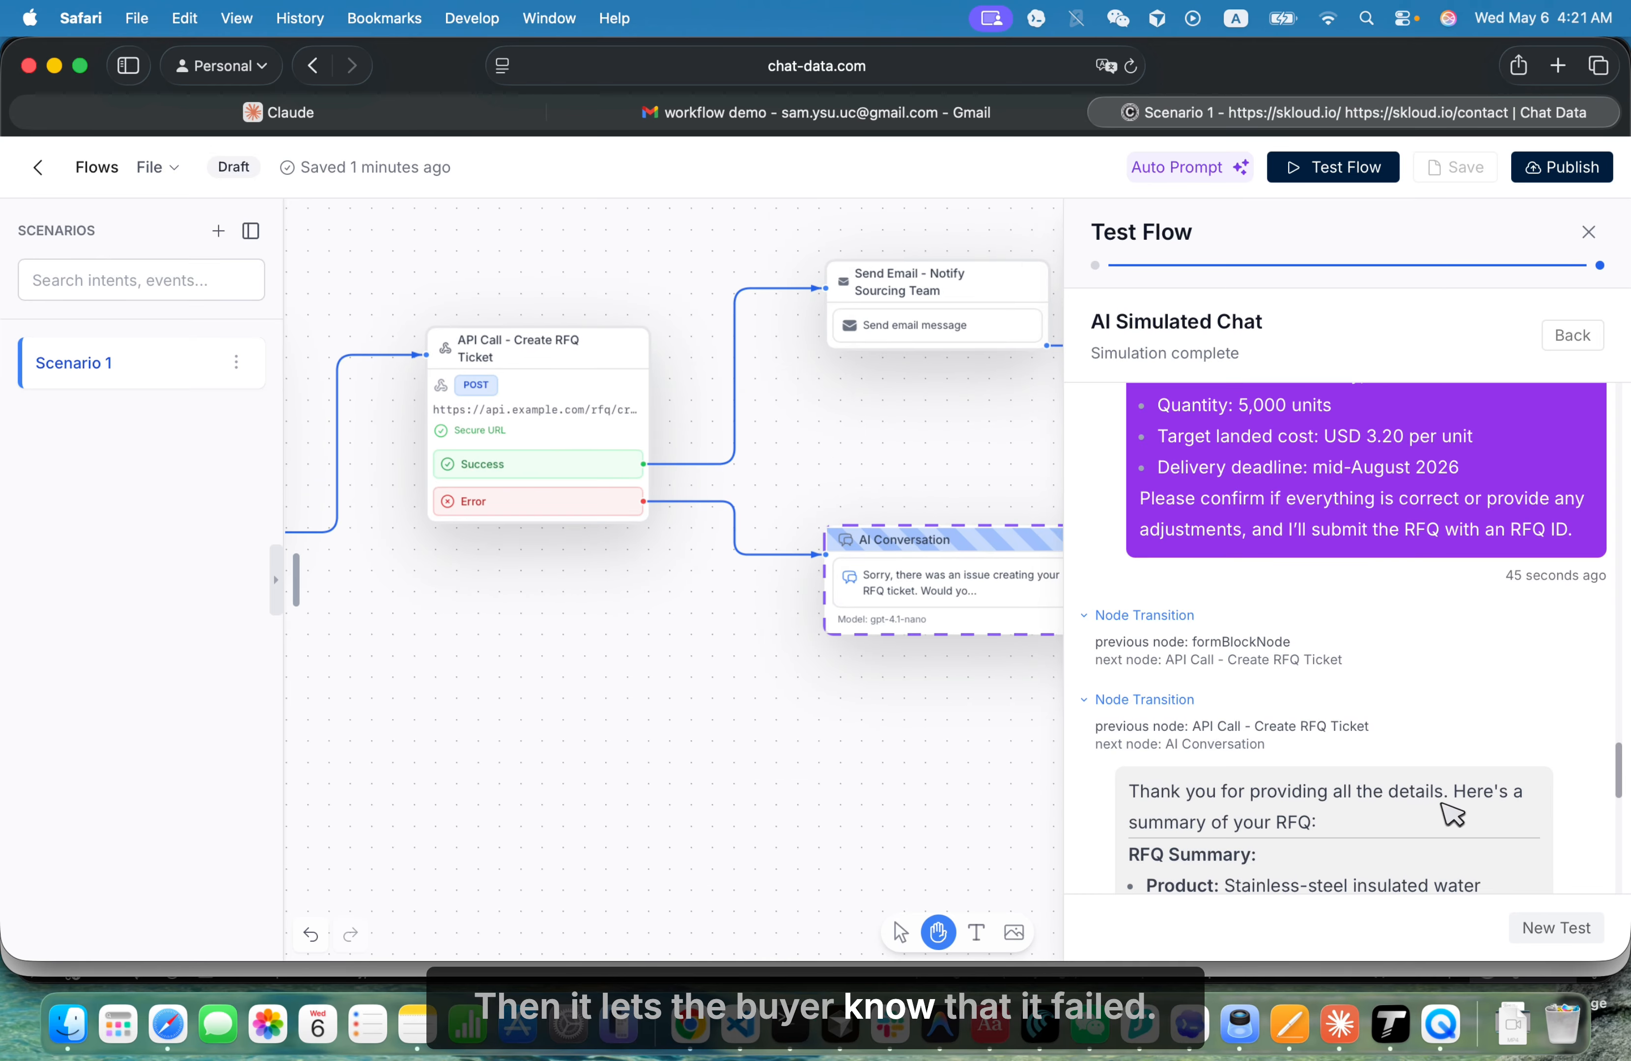
pyautogui.scroll(-3, 1330, 790)
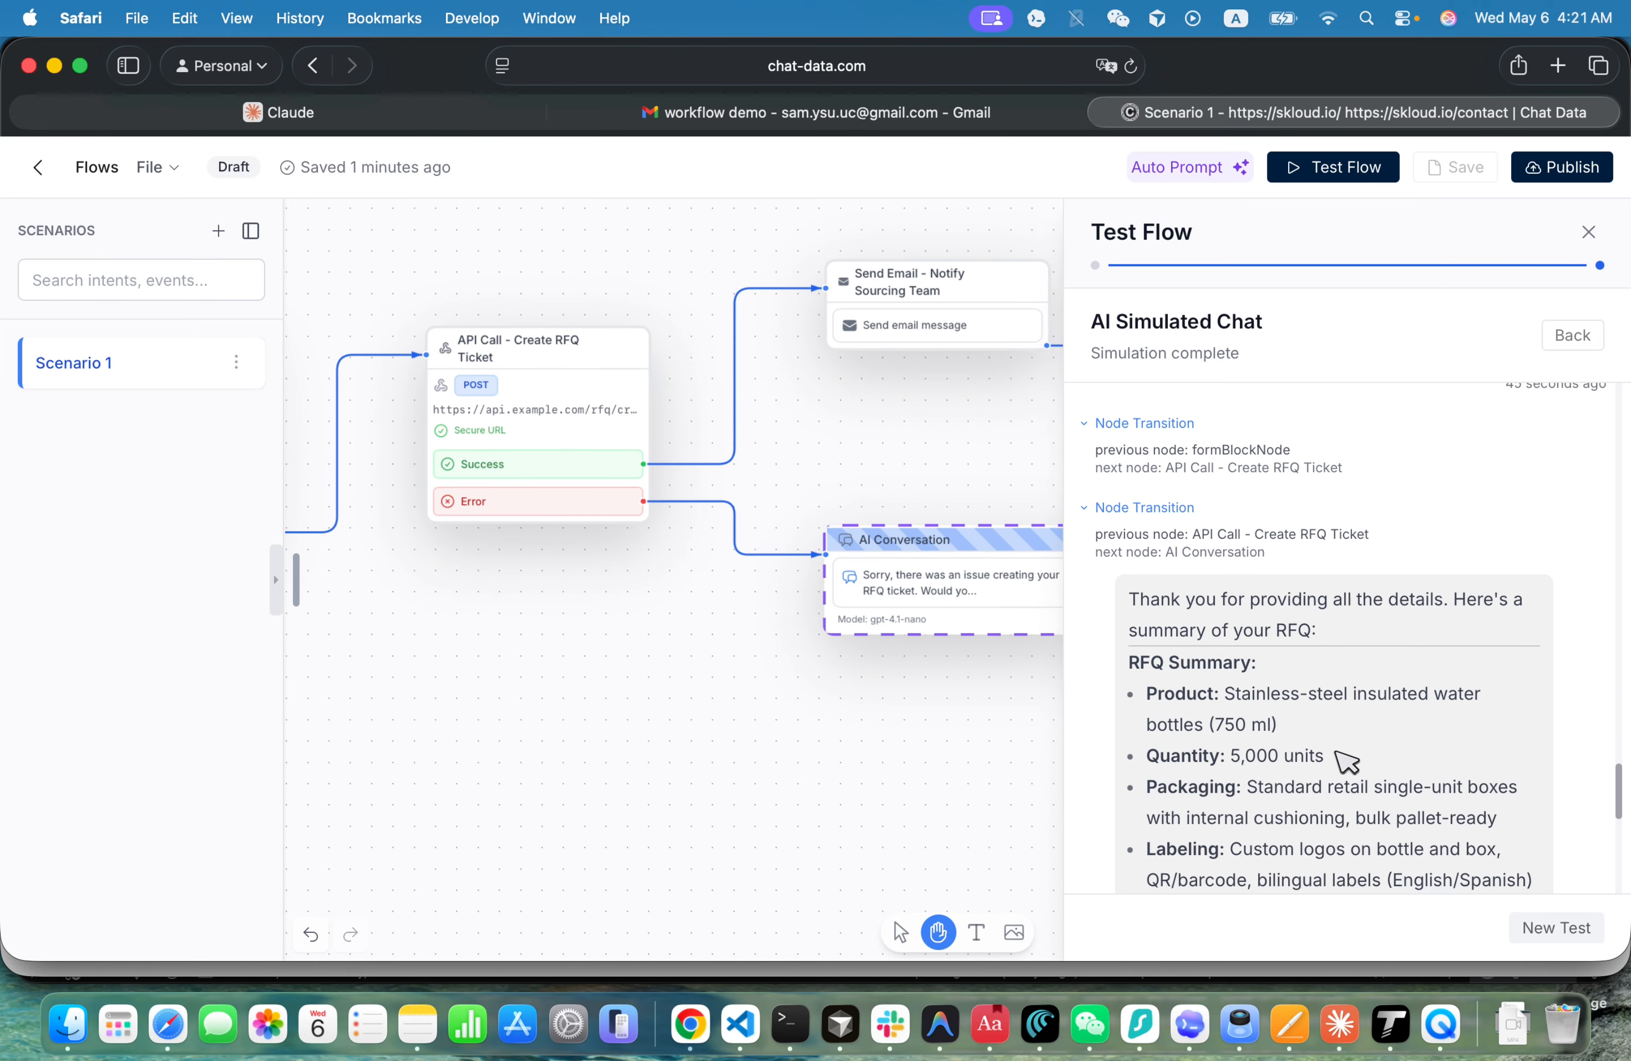
pyautogui.scroll(-8, 1340, 755)
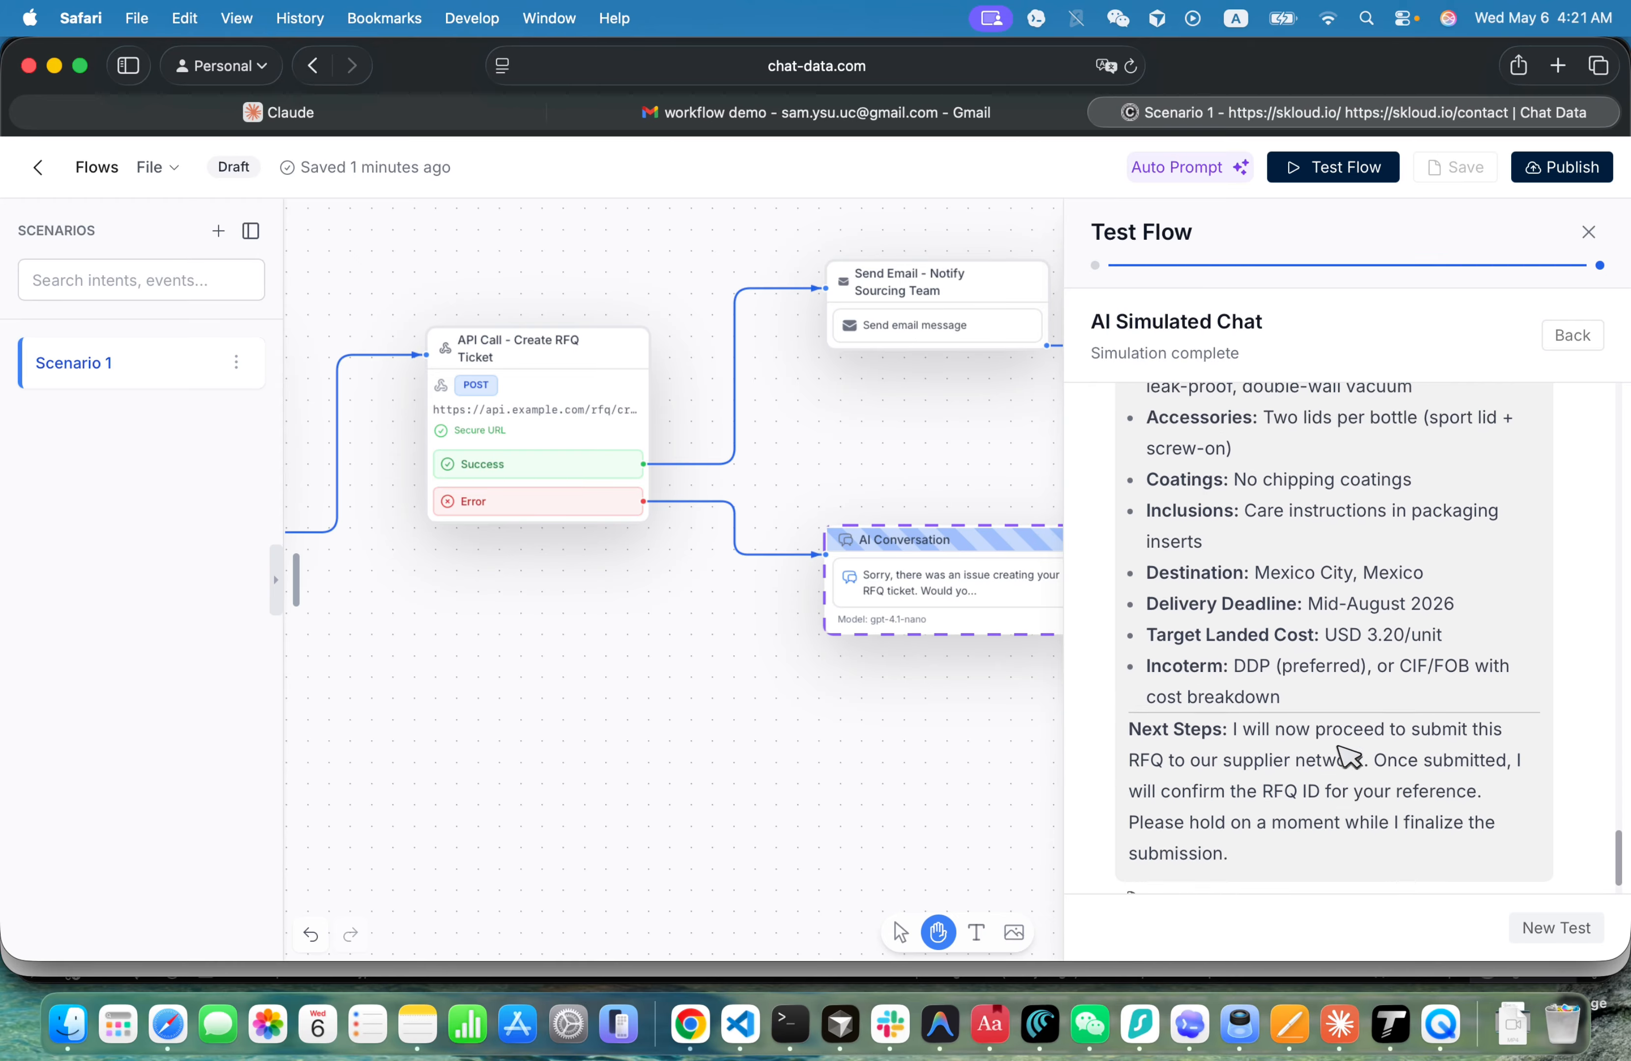
pyautogui.scroll(10, 1347, 756)
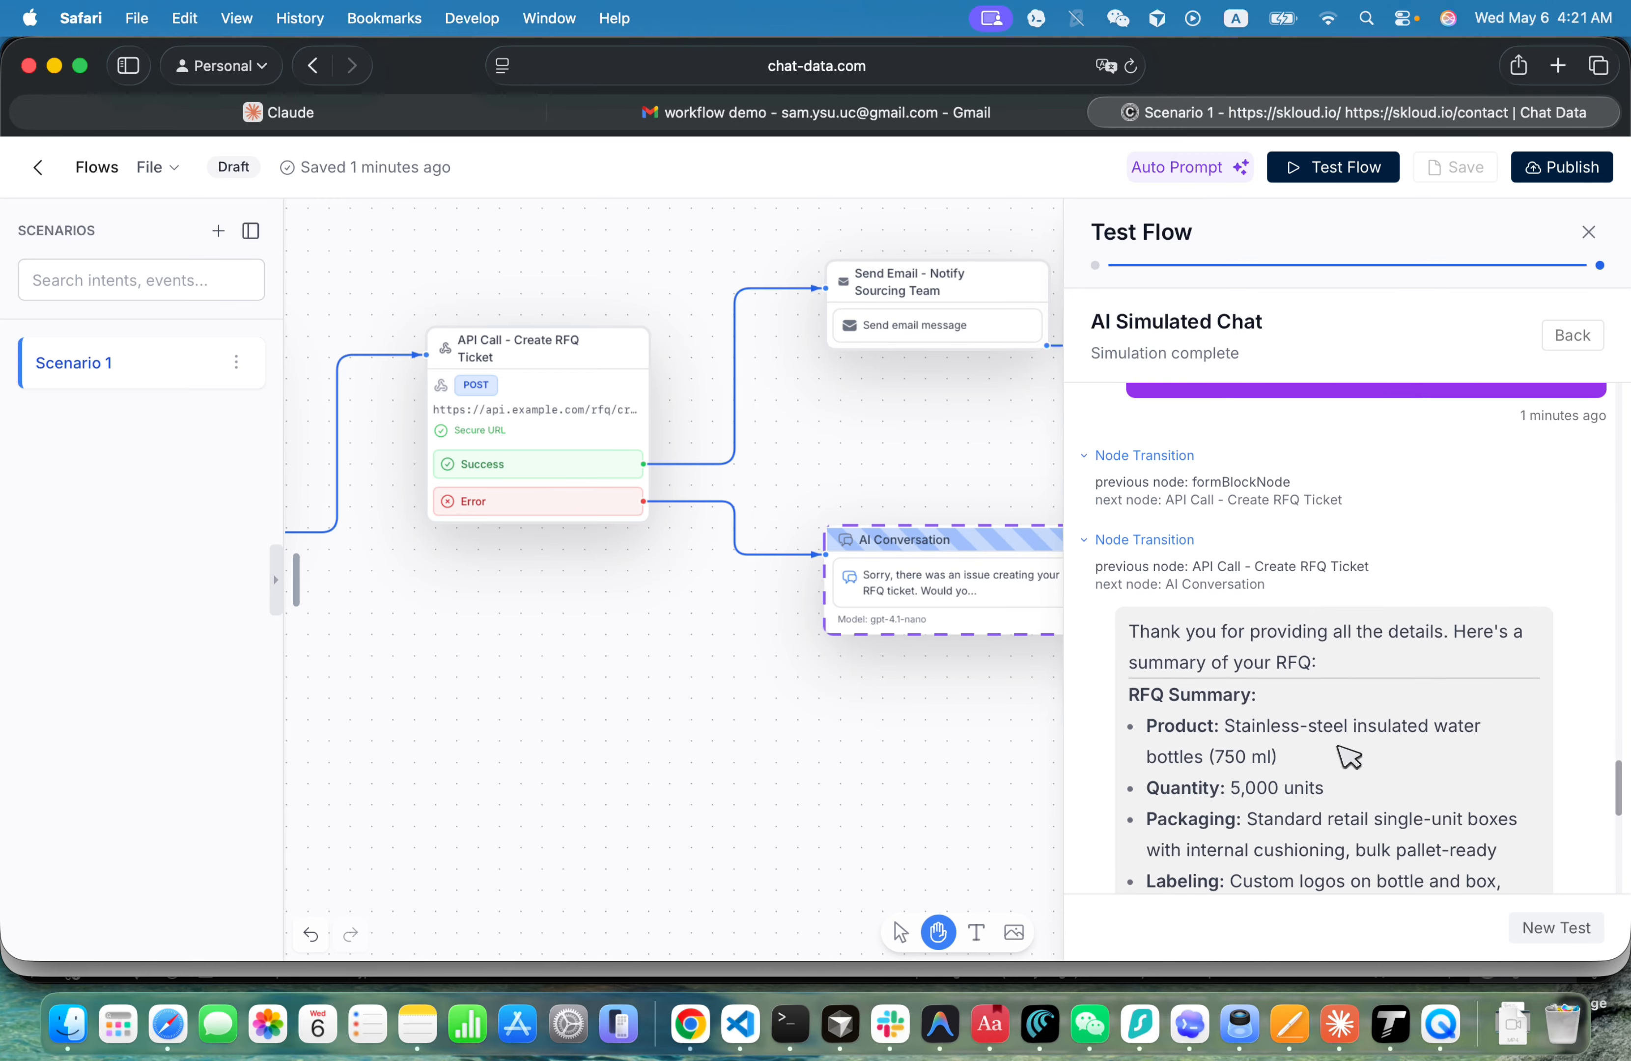
pyautogui.scroll(2, 1348, 755)
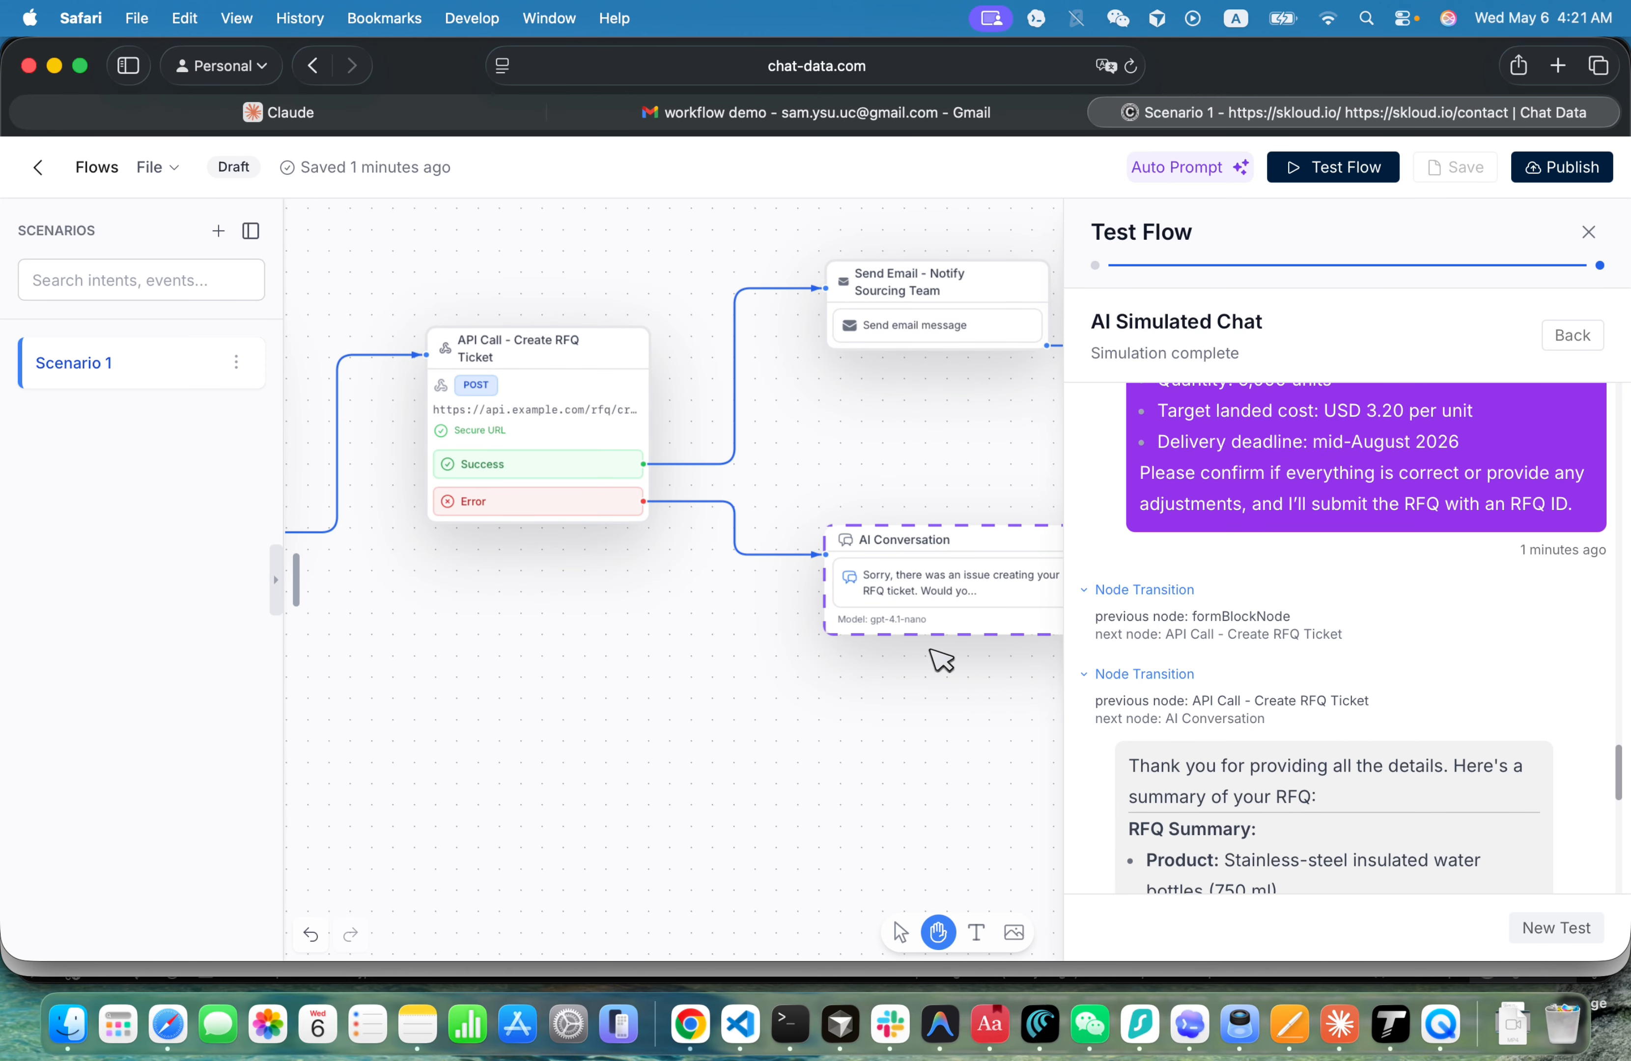
# - Set the AI model of the AI Conversation node on the API call's Error branch to GPT 4.1 (2 credits/message)
pyautogui.click(937, 618)
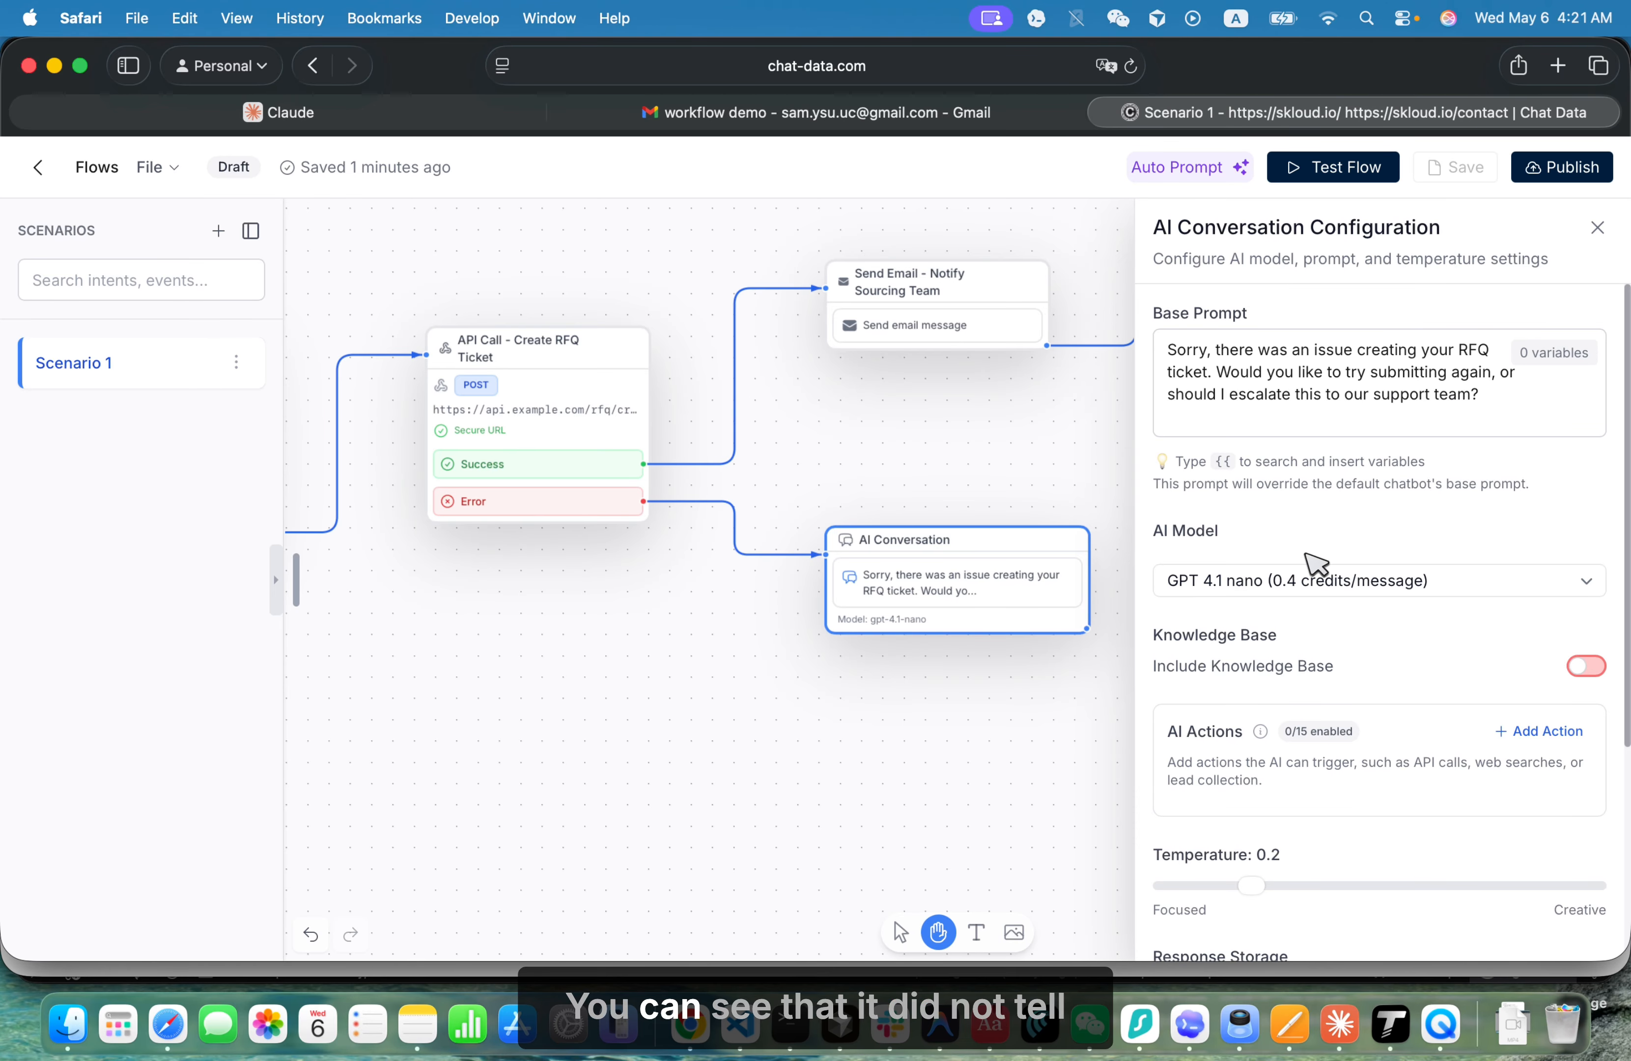
pyautogui.click(1587, 583)
pyautogui.scroll(-3, 1292, 740)
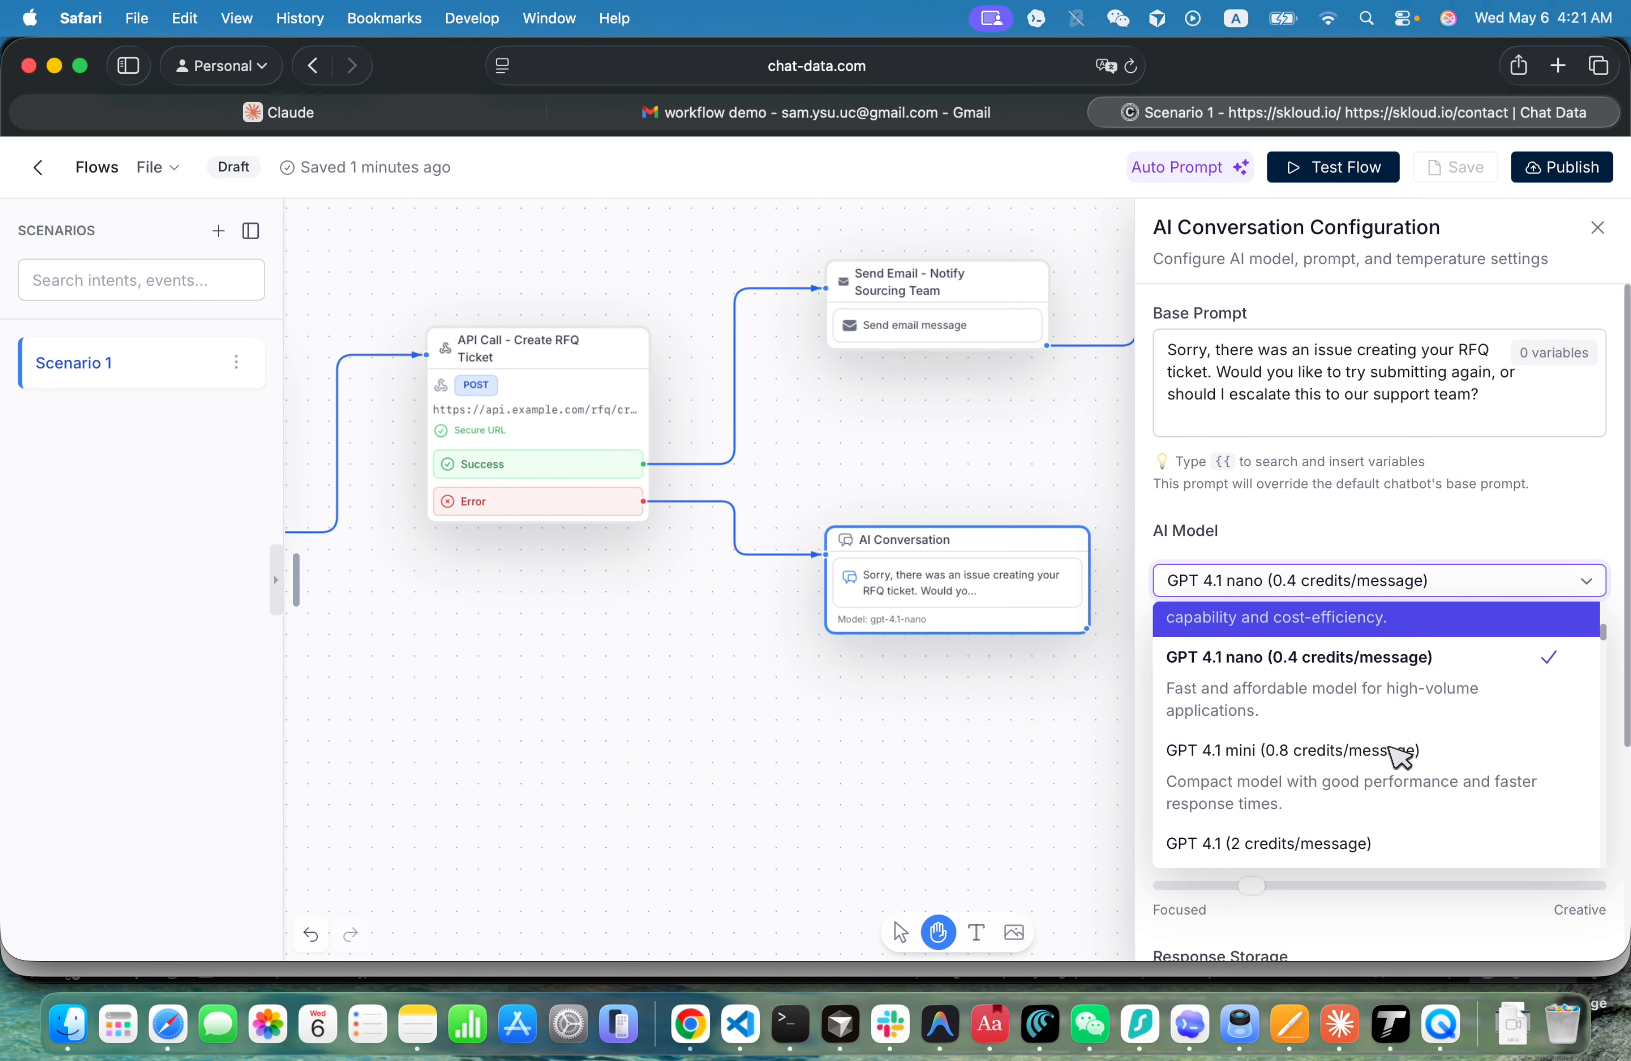
pyautogui.scroll(-3, 1395, 754)
pyautogui.click(1384, 720)
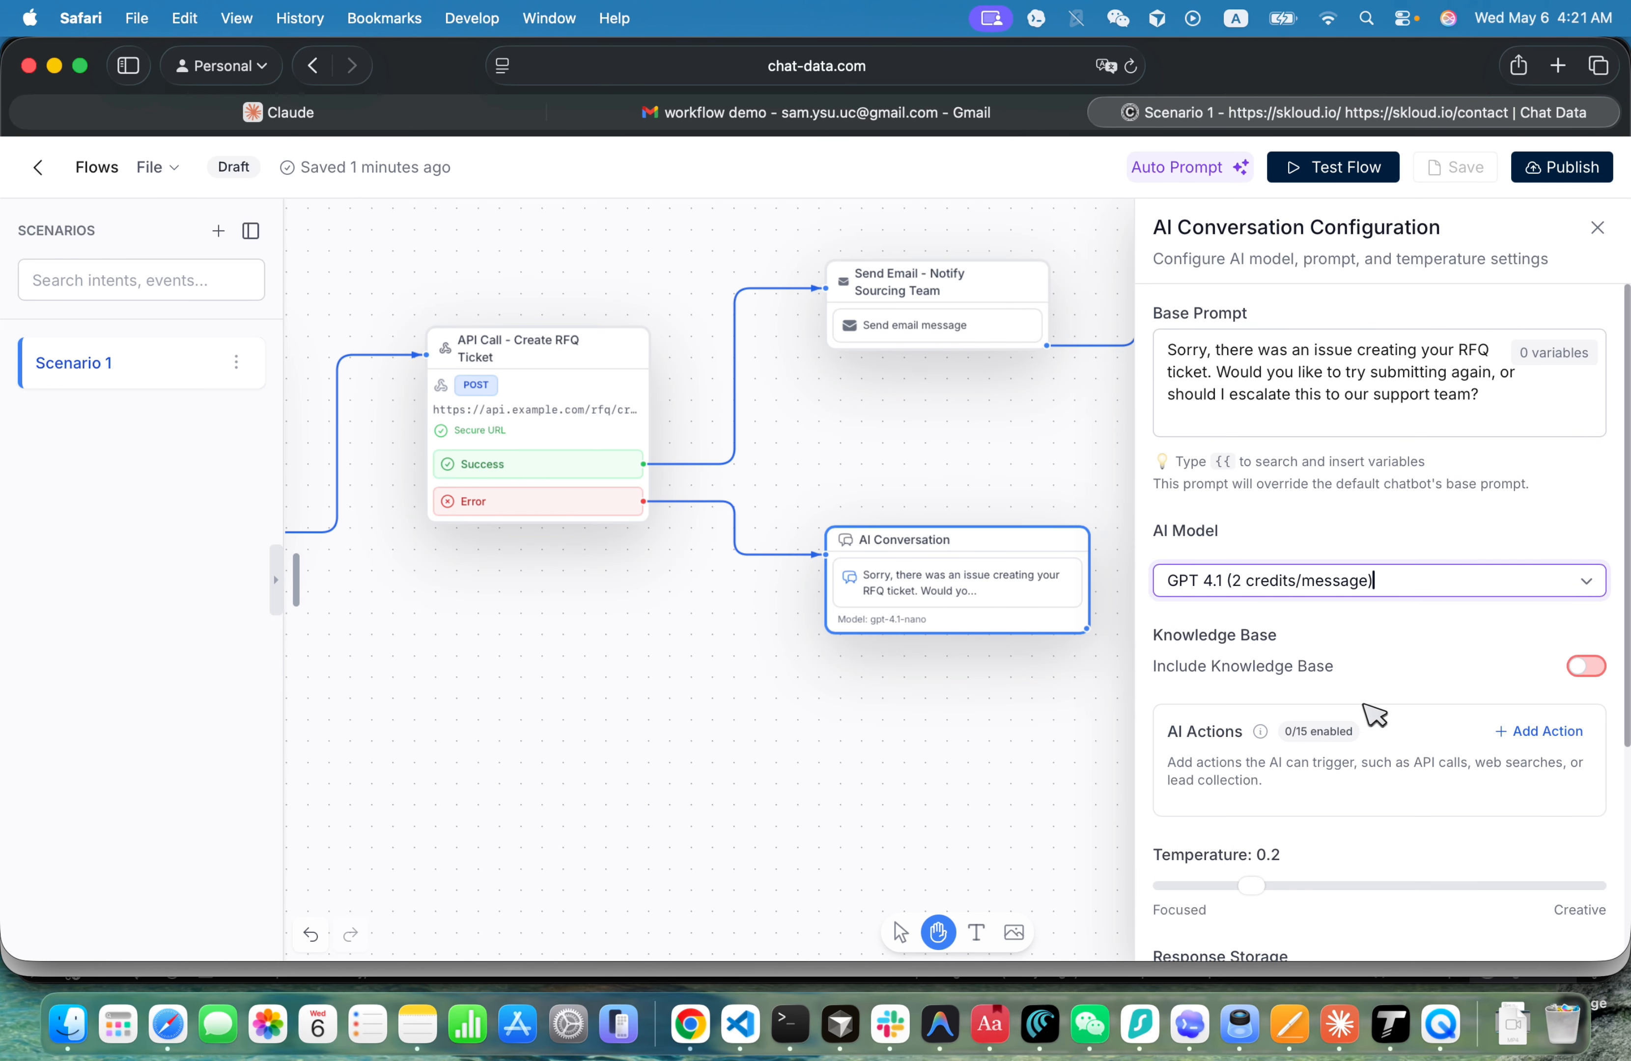
# - In the error node's base prompt, replace "Sorry," with "Let the buyer know that" and "Would you" with "Ask the buy if he"
pyautogui.click(1368, 392)
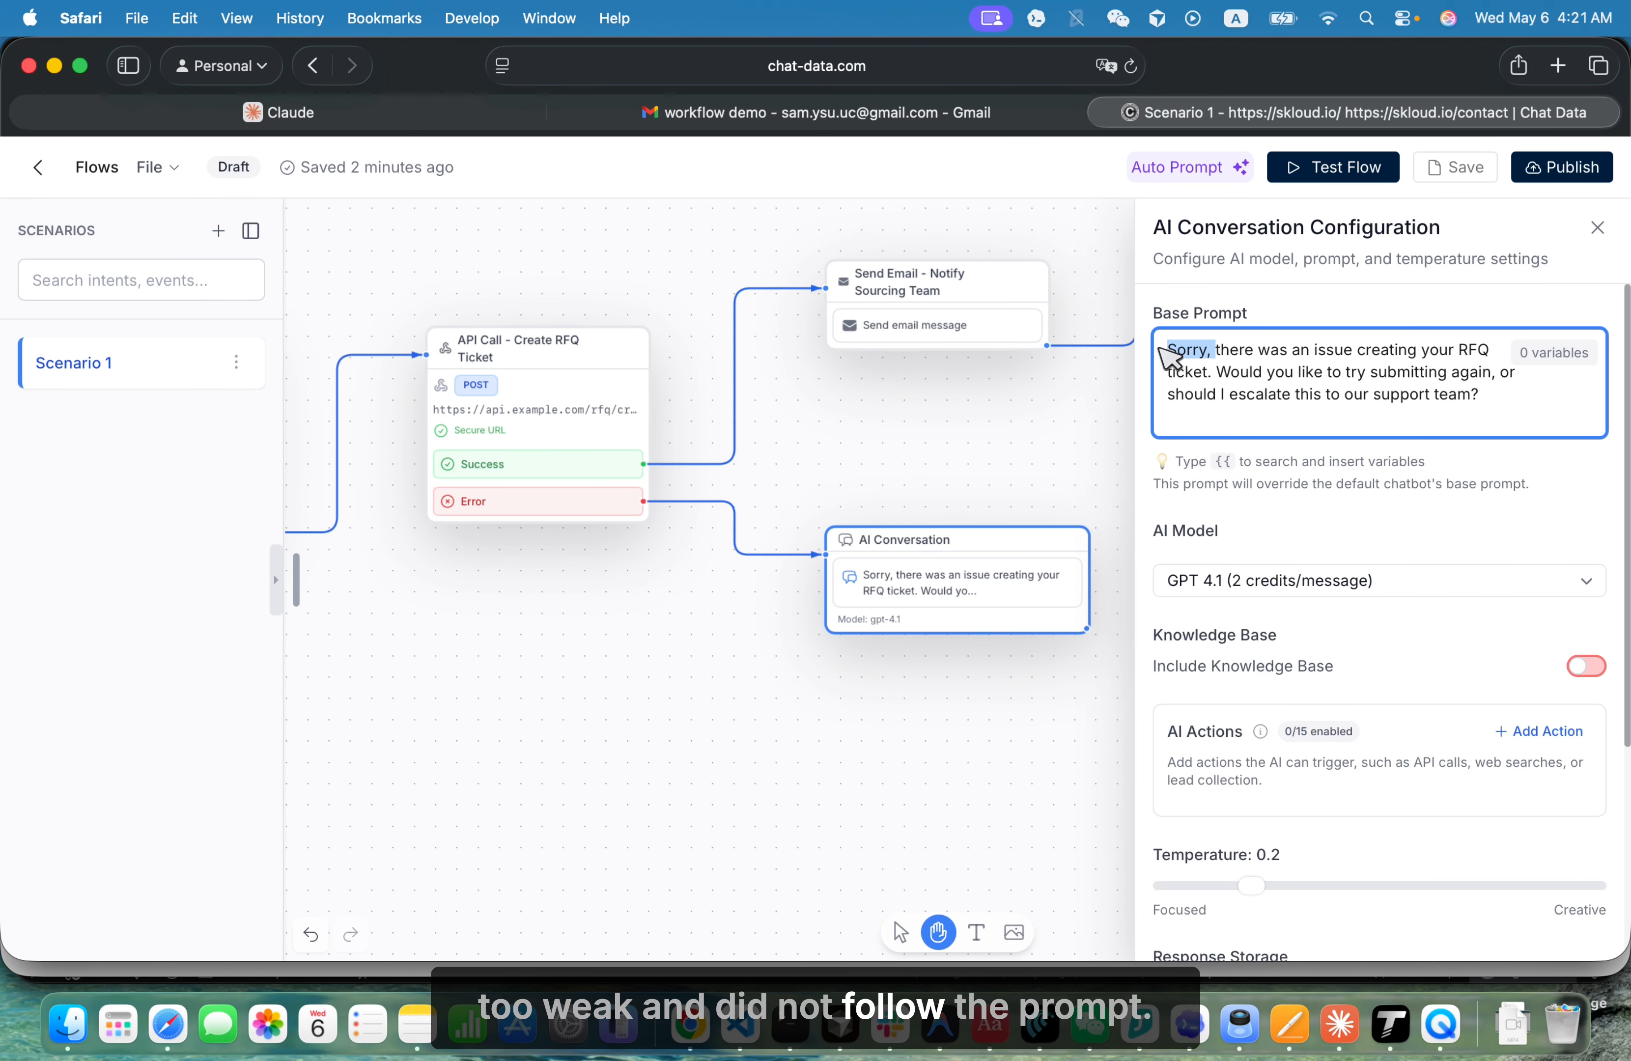
pyautogui.write('Let the bu')
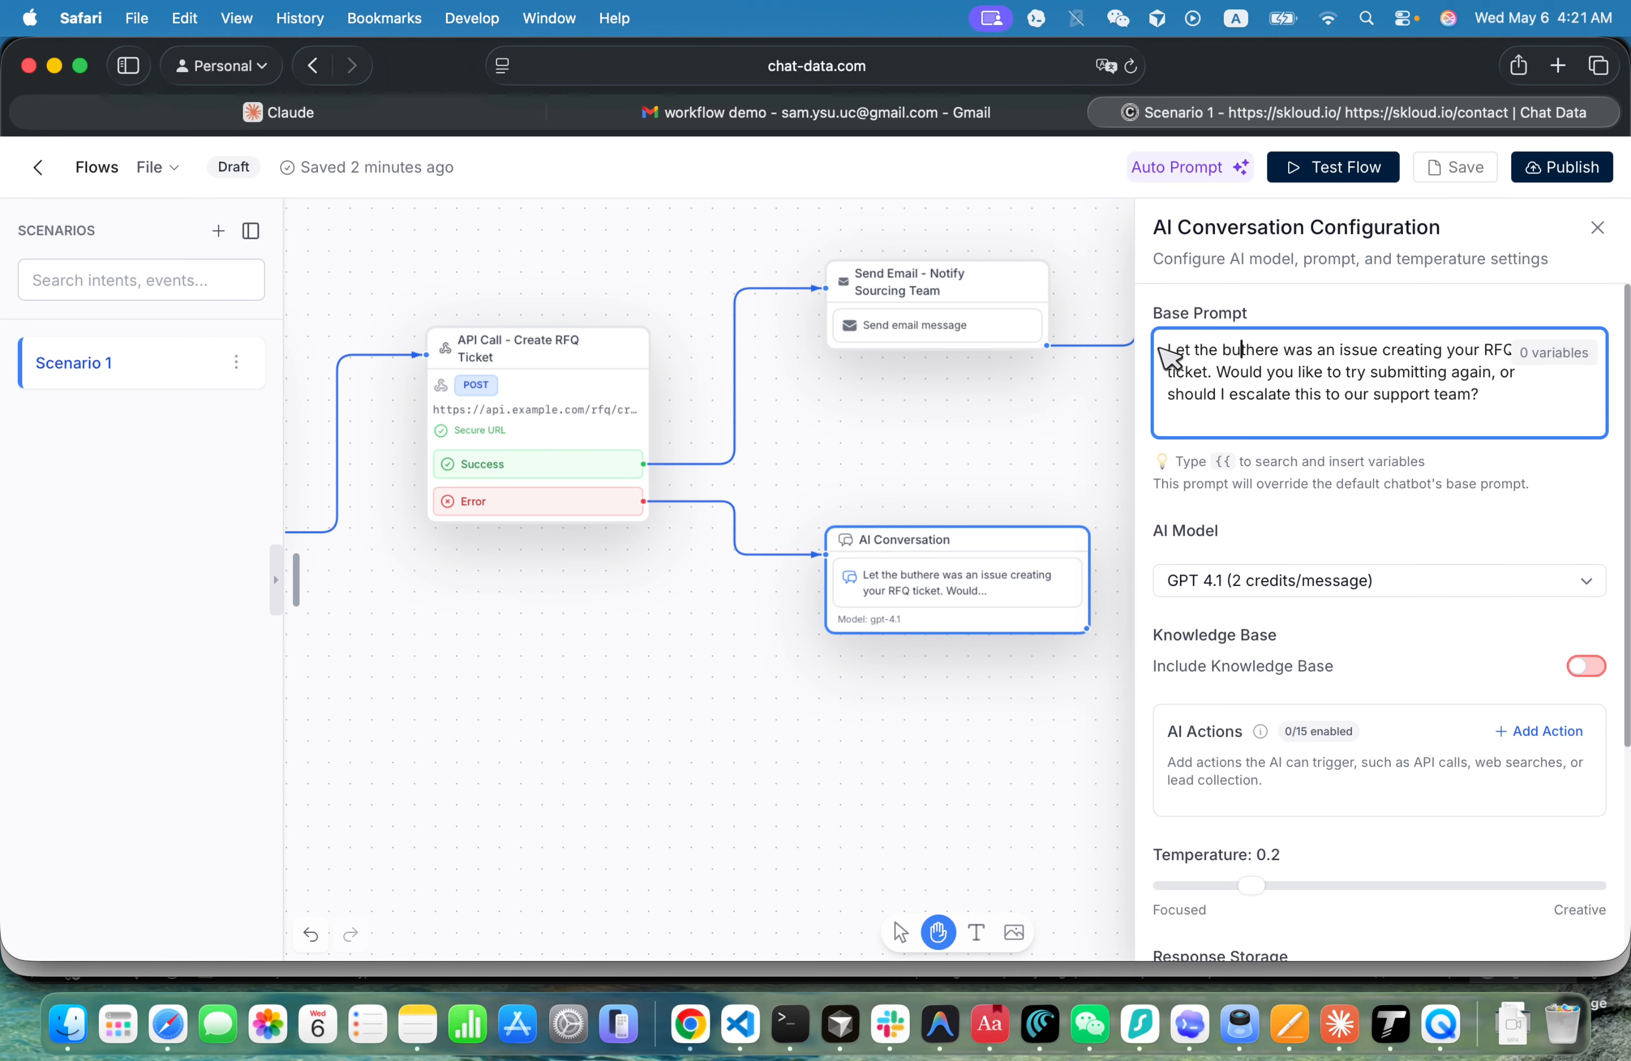
pyautogui.write('yer know ')
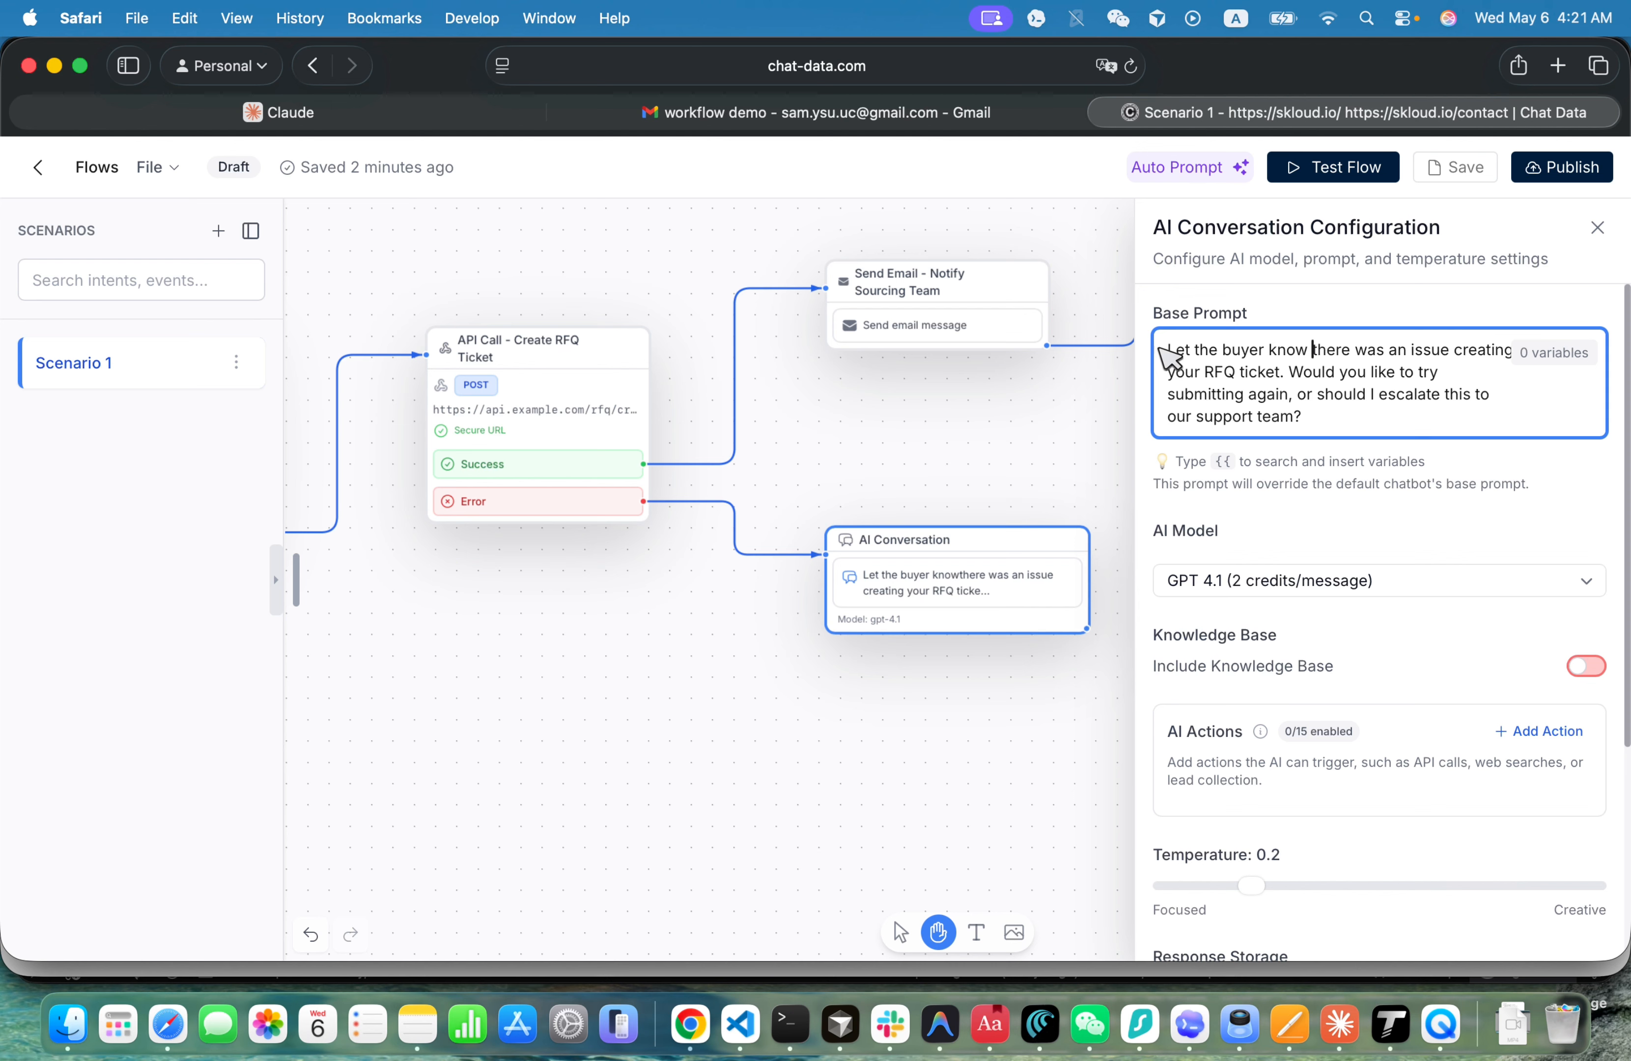
pyautogui.write('that')
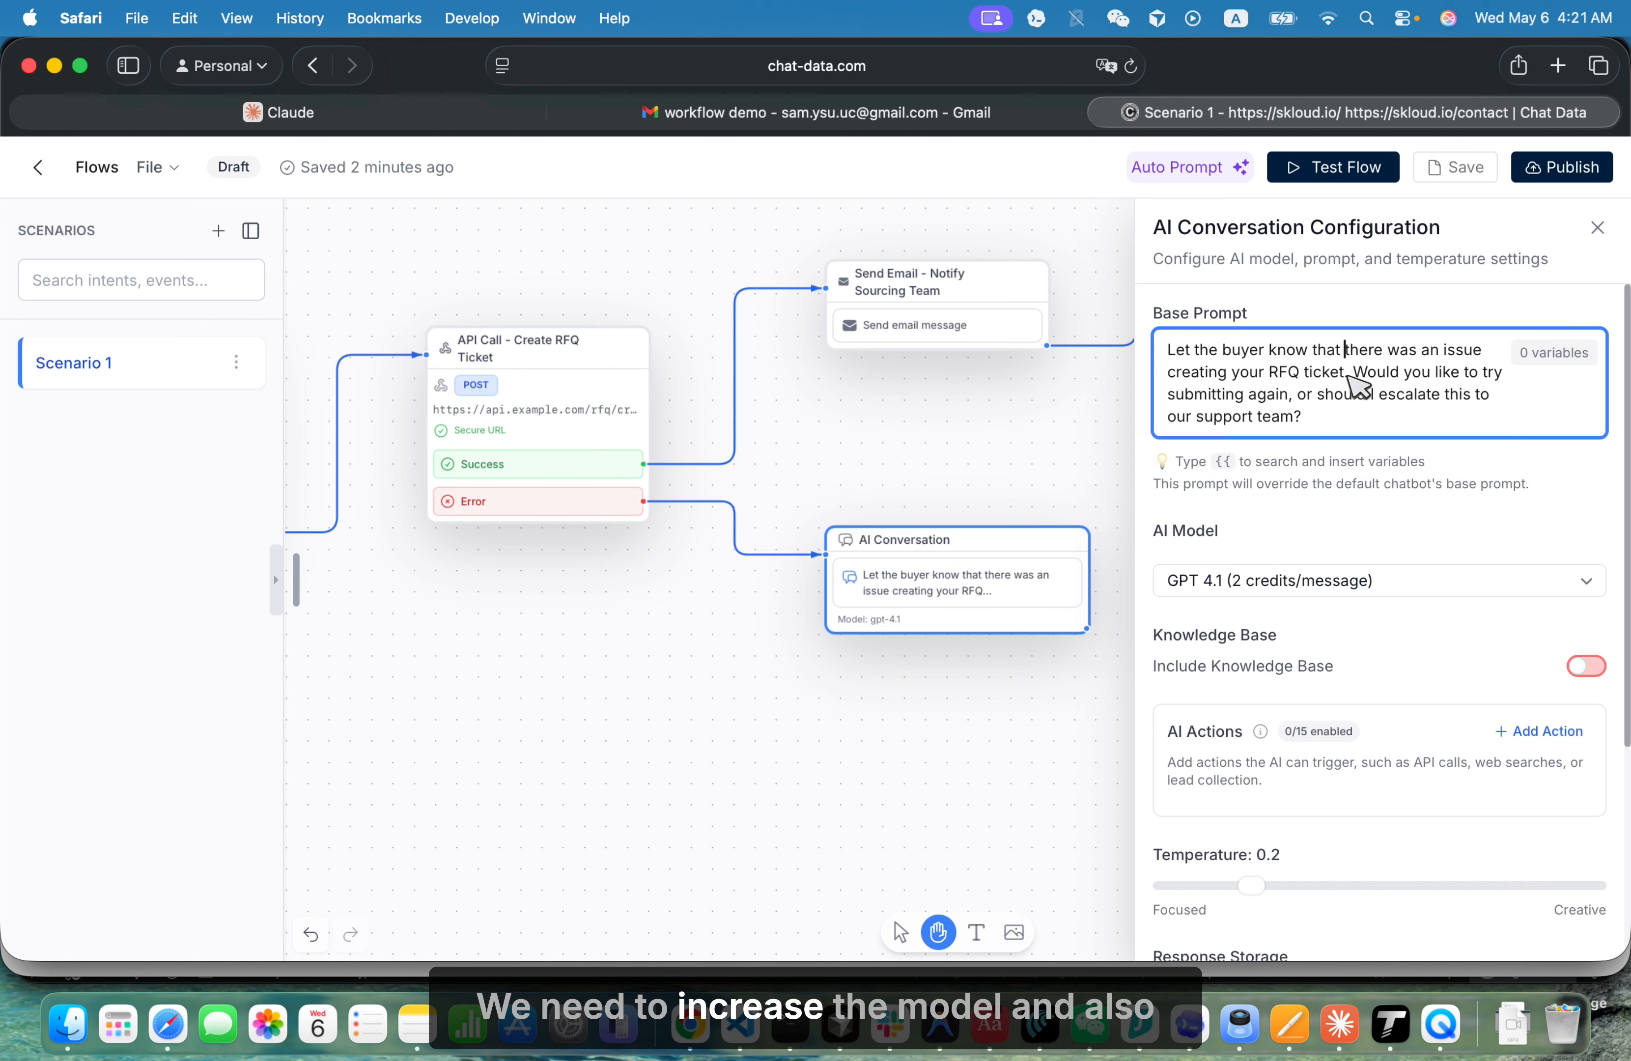
pyautogui.doubleClick(1378, 372)
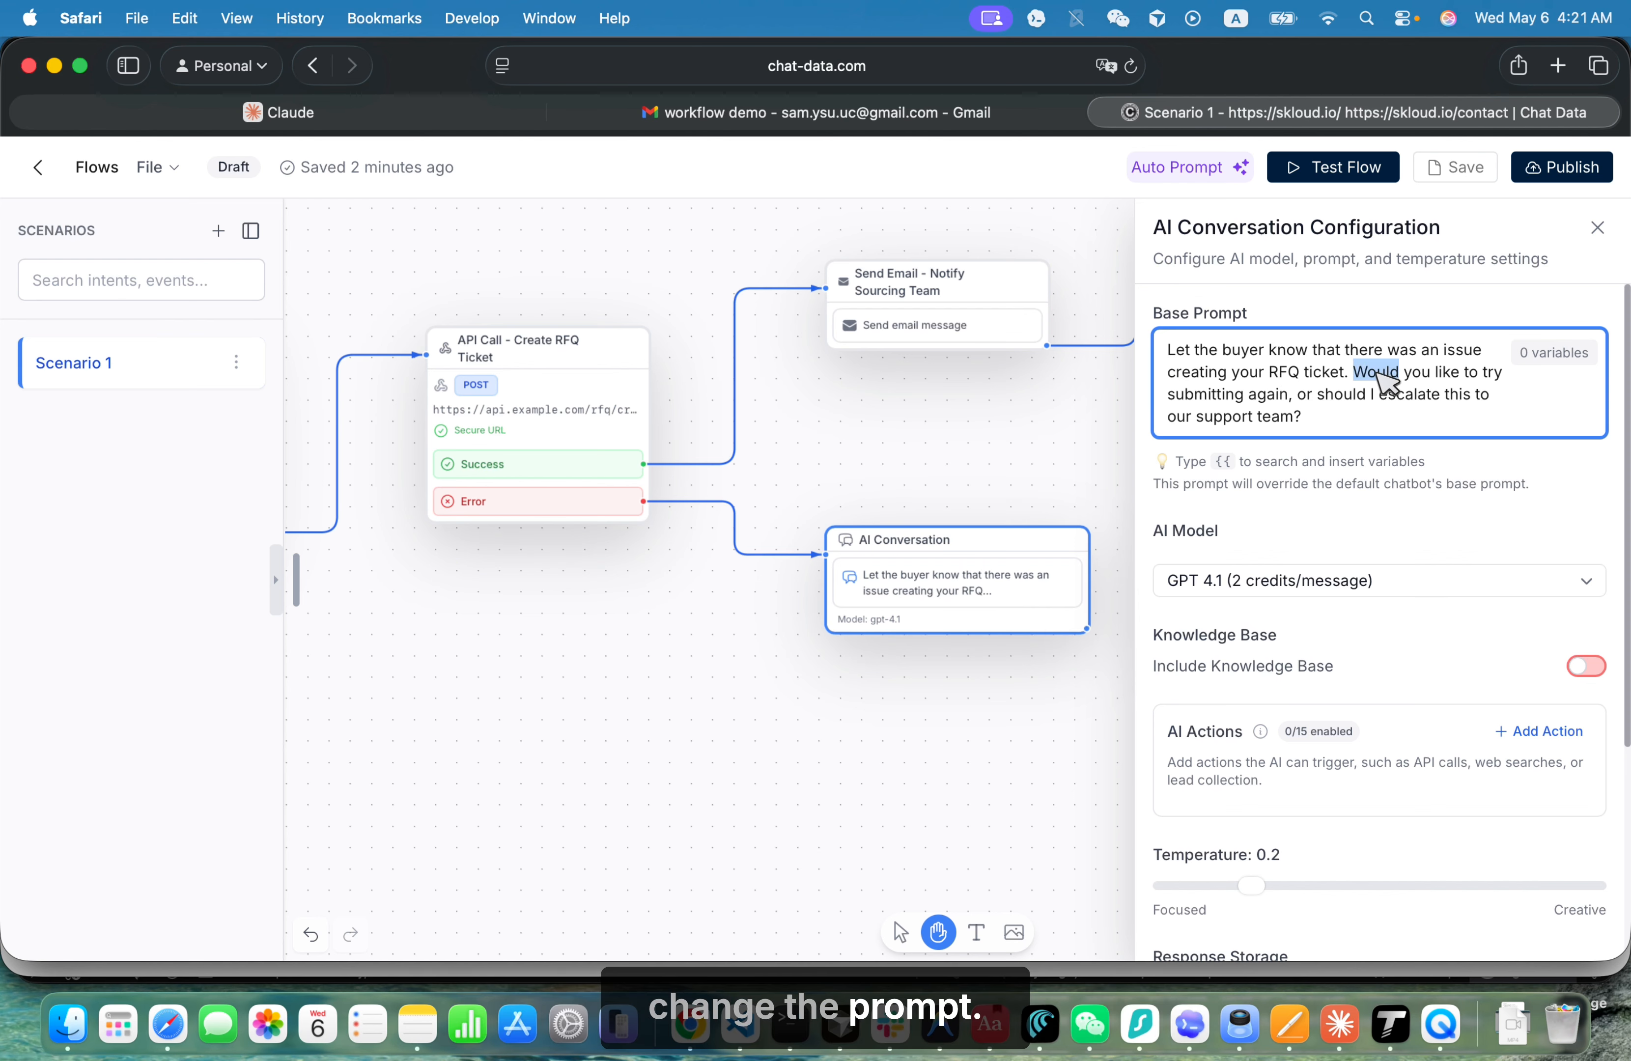
pyautogui.write('Ask the bu')
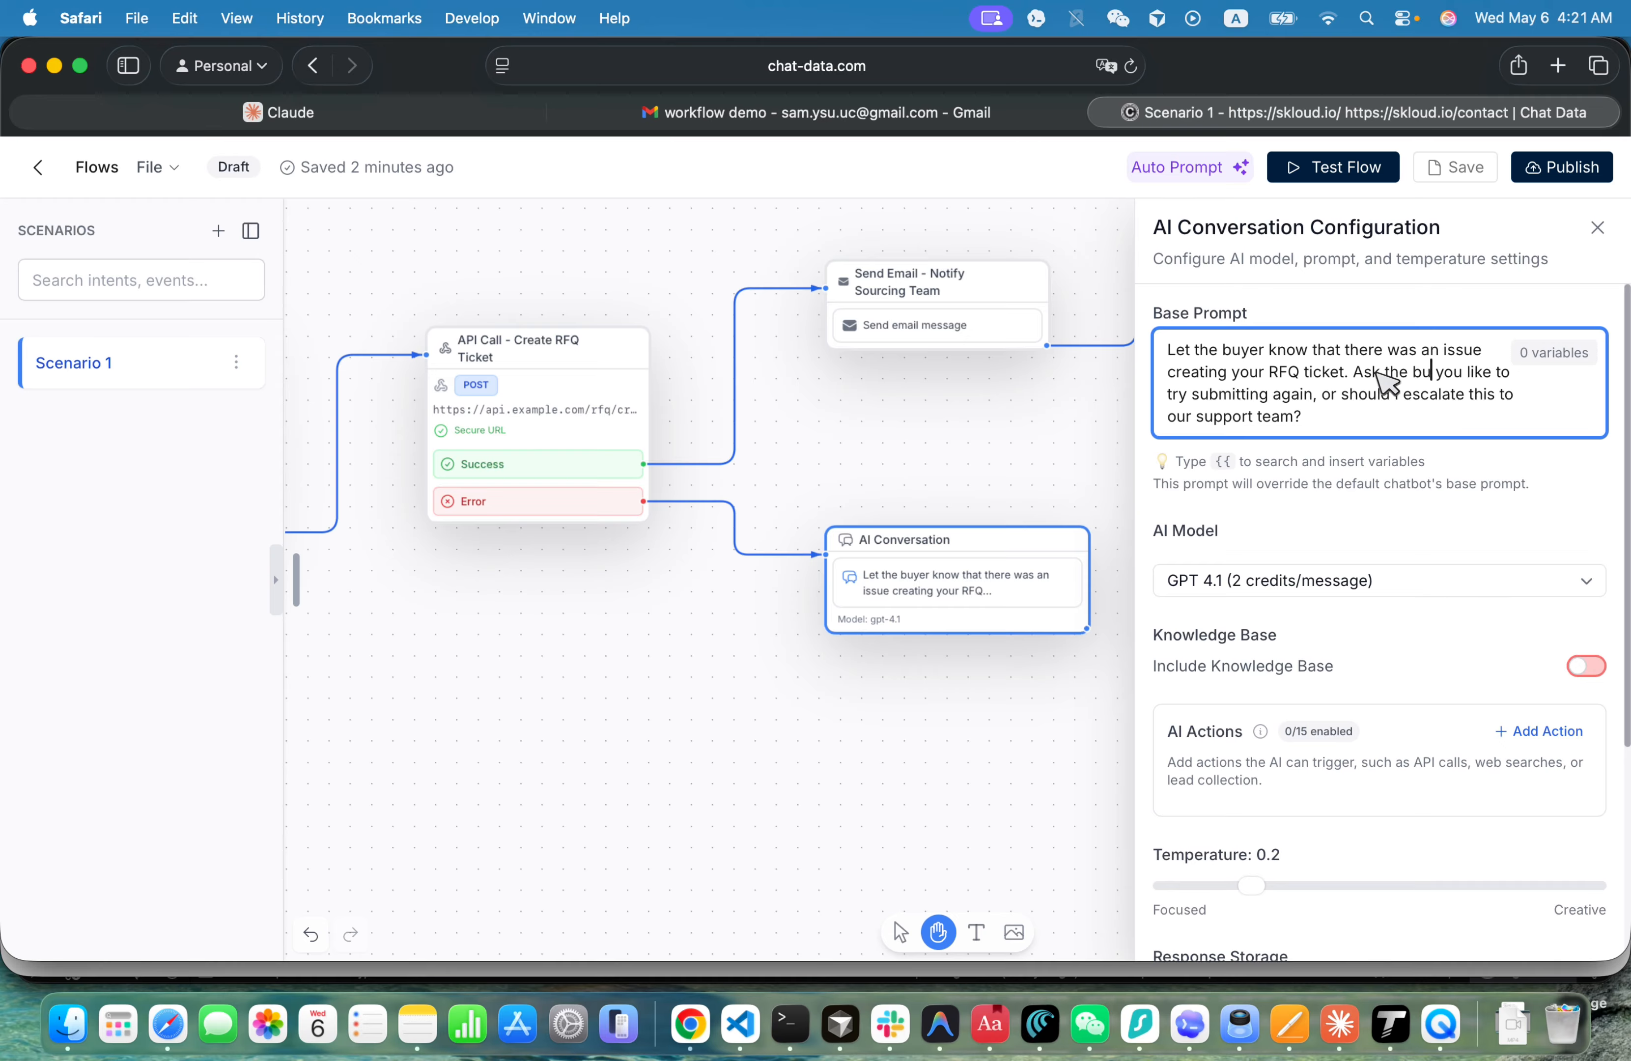
pyautogui.write('y if ')
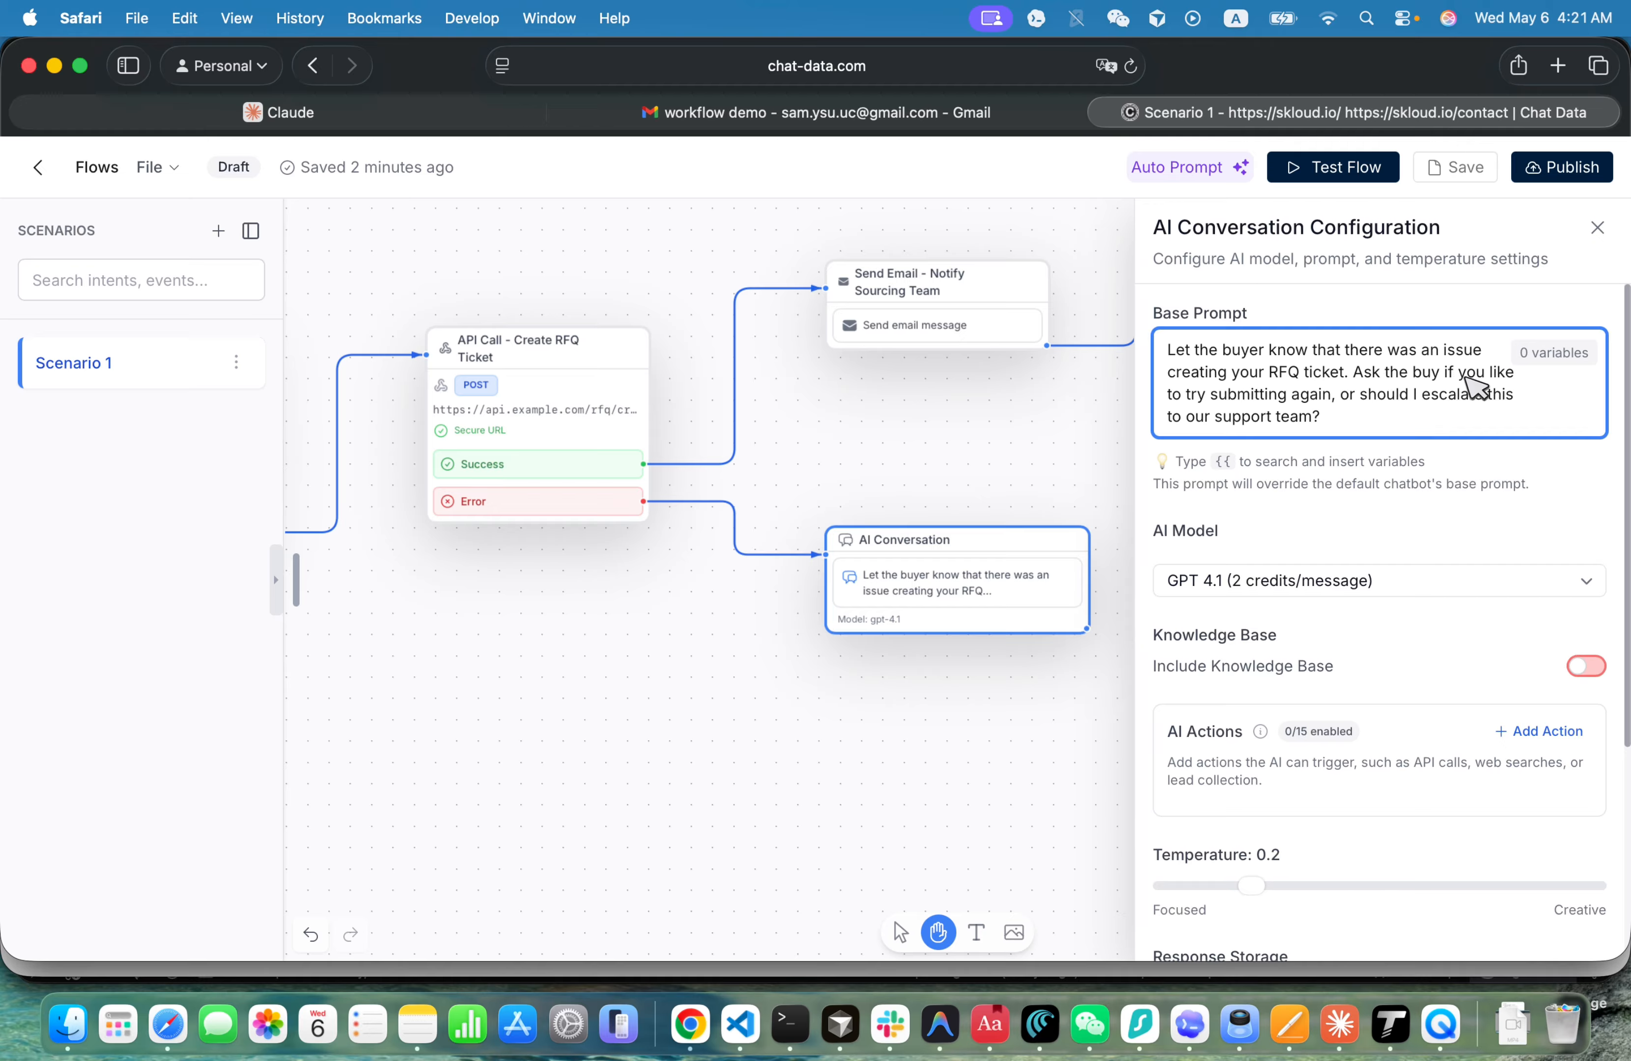
pyautogui.write('he')
pyautogui.scroll(-5, 1416, 413)
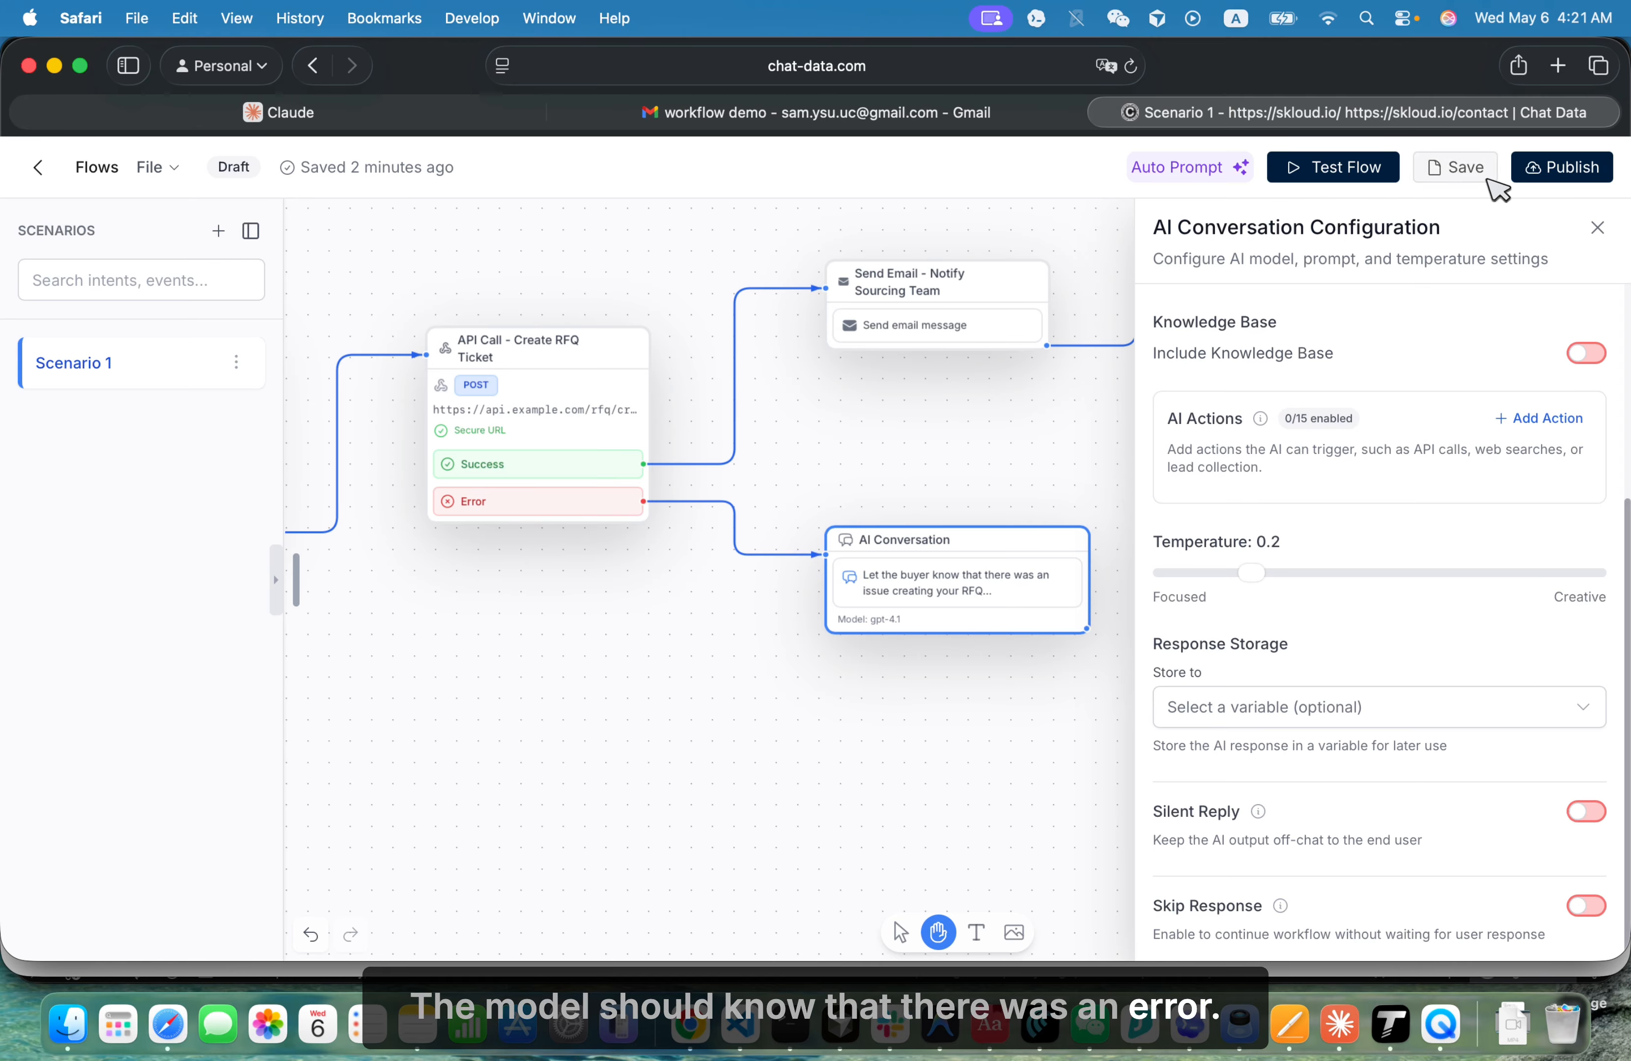
# - Save the flow and run a new AI-simulated test of it
pyautogui.click(1450, 169)
pyautogui.click(1363, 167)
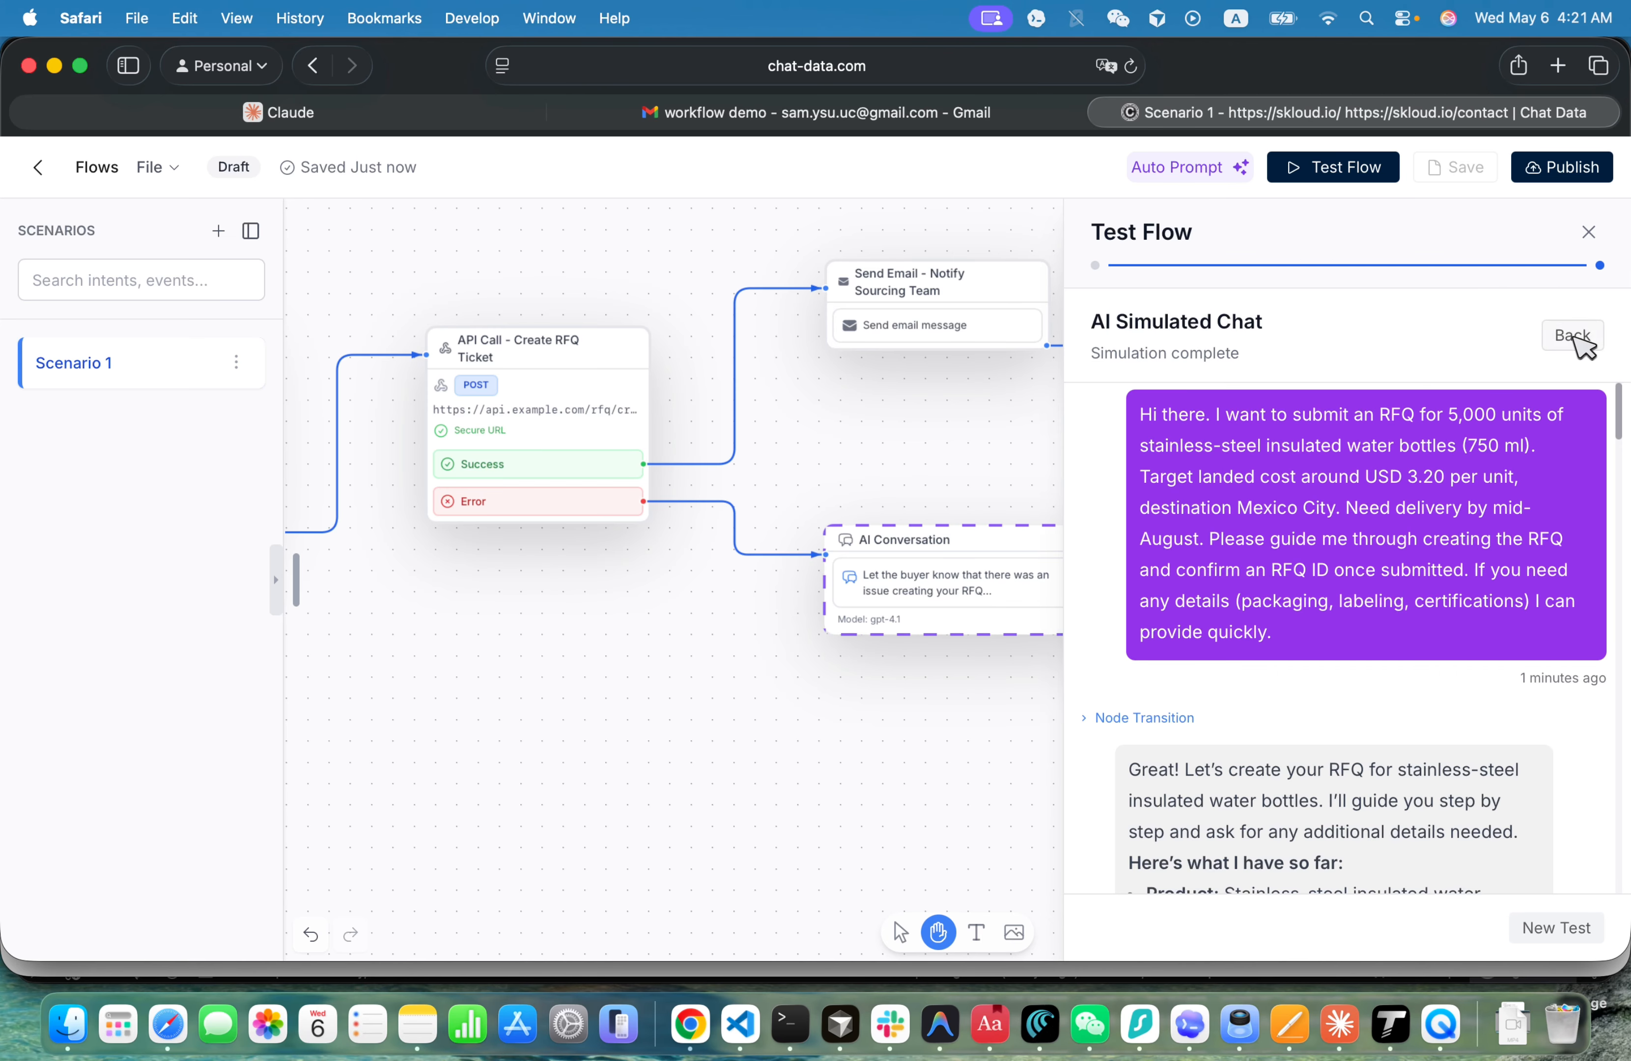
pyautogui.click(1574, 337)
pyautogui.click(1553, 929)
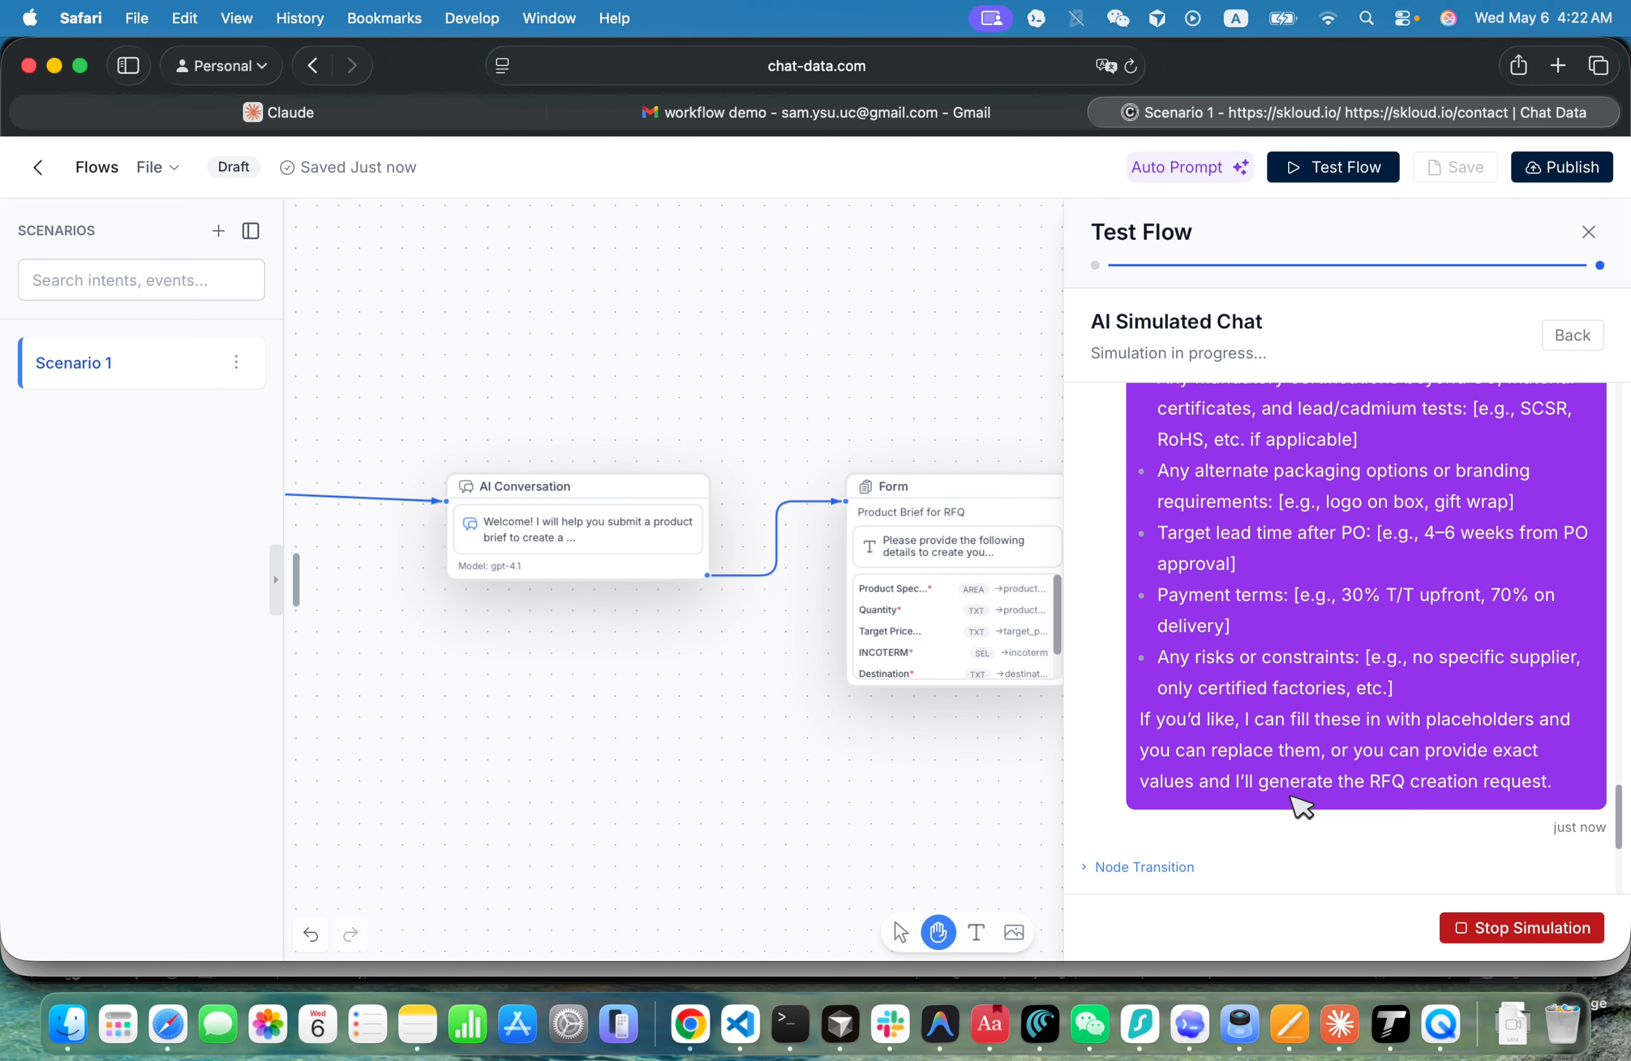
# - Expand the transition from the Create RFQ Ticket API call and read the AI agent's reply about the ticket creation
pyautogui.click(1220, 541)
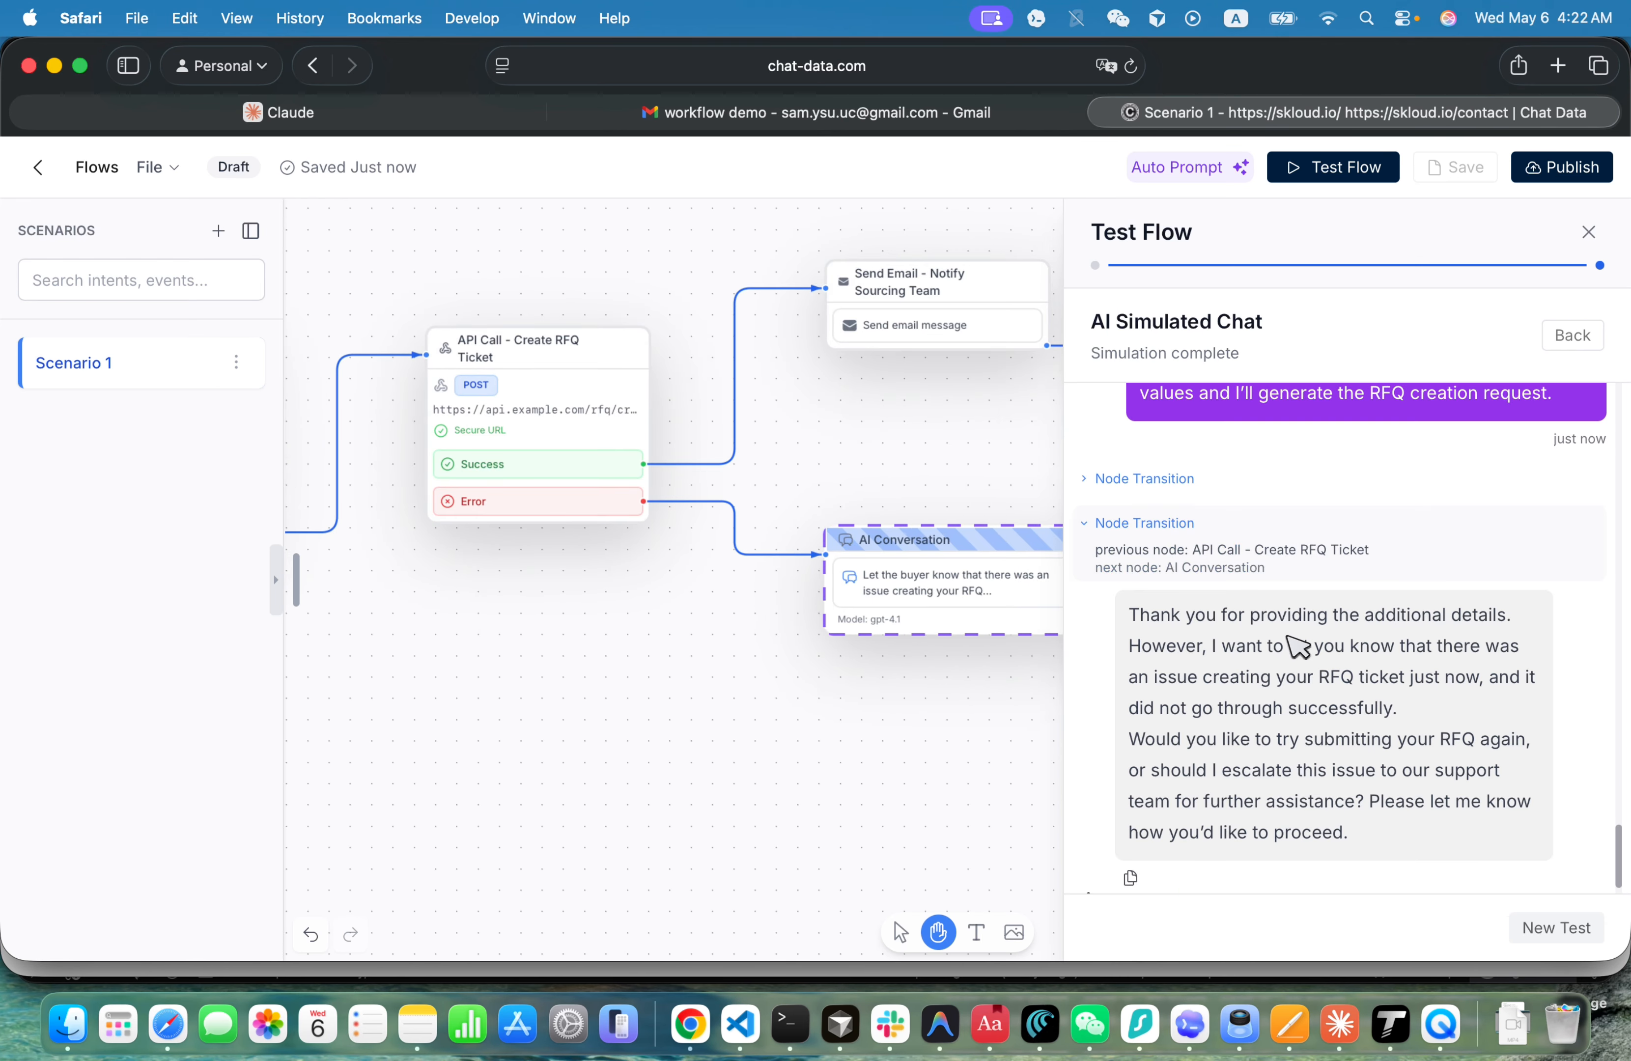
pyautogui.moveTo(1253, 631); pyautogui.dragTo(1241, 751)
pyautogui.click(1240, 755)
pyautogui.moveTo(1359, 617); pyautogui.dragTo(1296, 801)
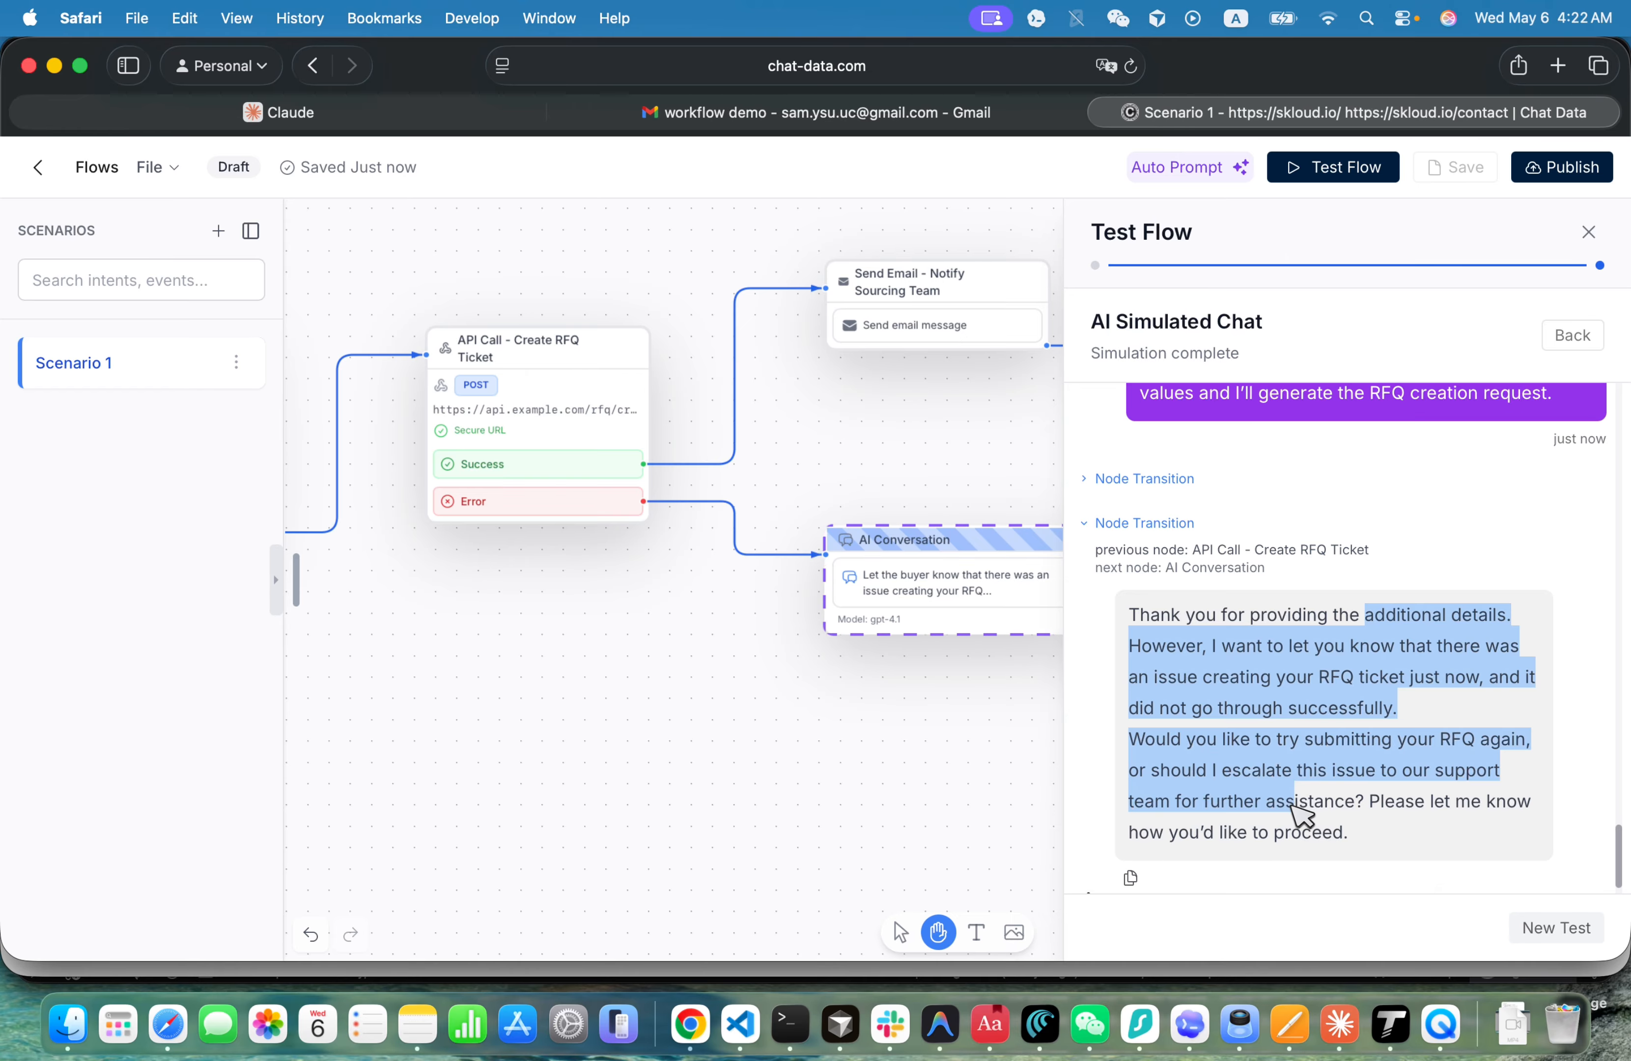
pyautogui.moveTo(1335, 740); pyautogui.dragTo(1369, 758)
pyautogui.scroll(-1, 1311, 821)
pyautogui.click(1388, 793)
pyautogui.click(1355, 649)
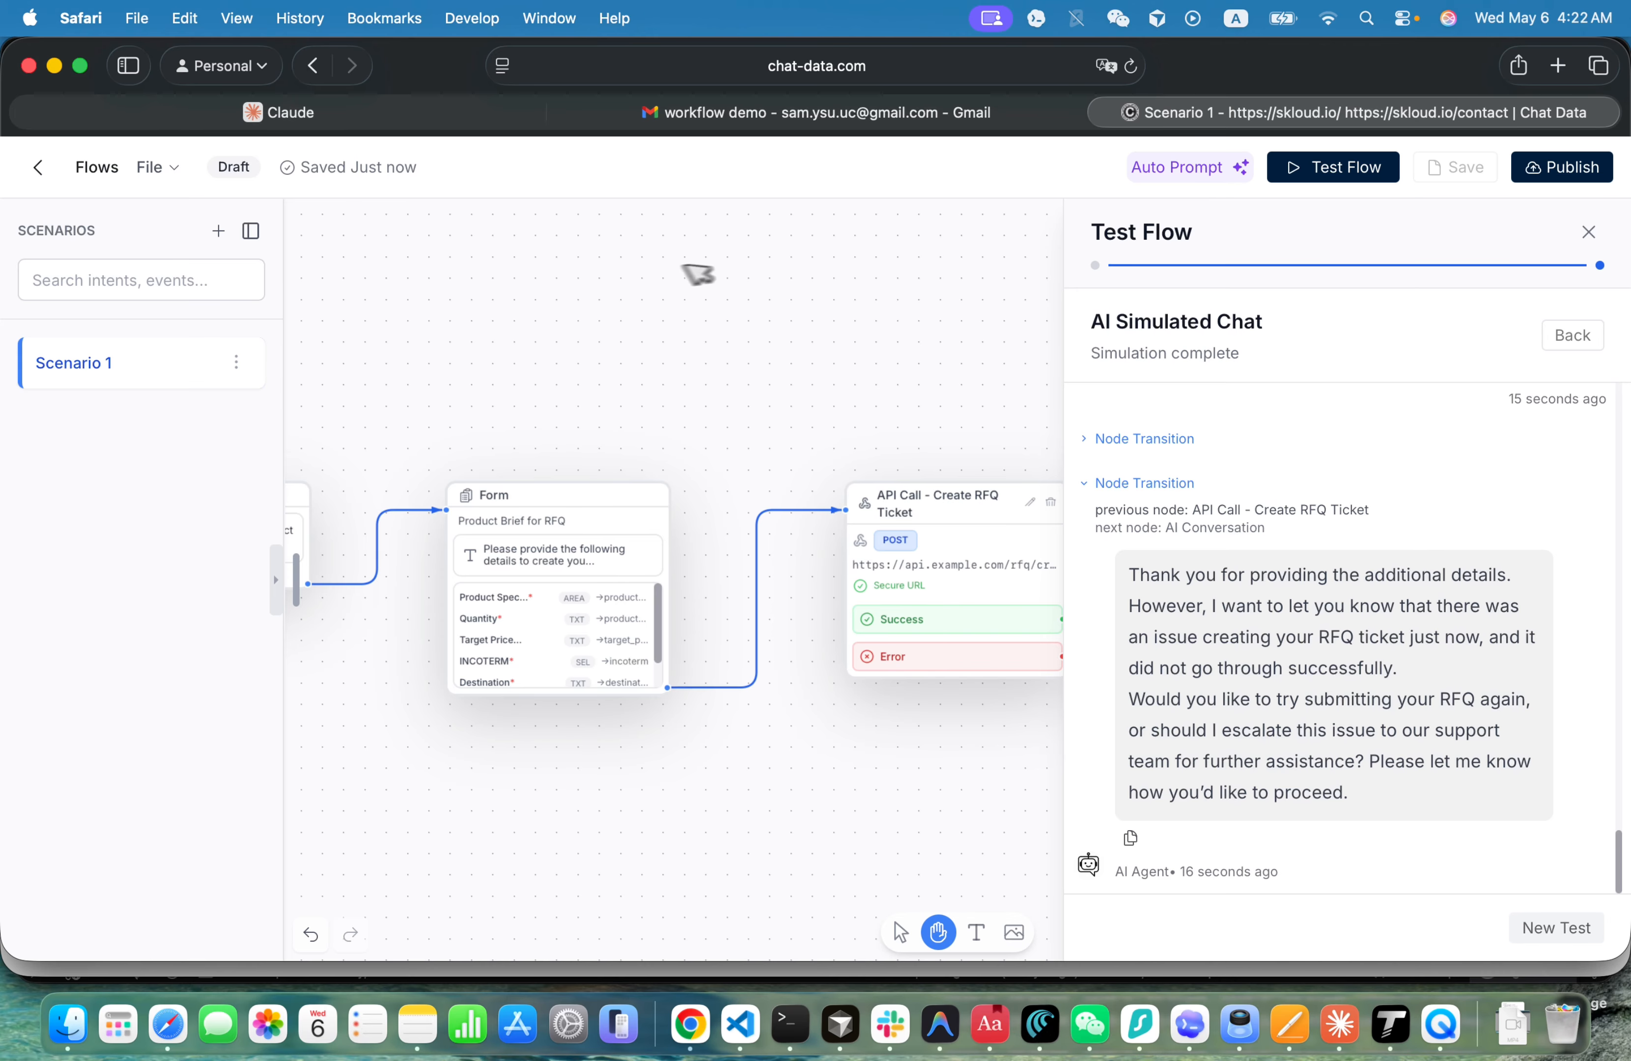
# - Leave the flow editor and open the latest Workflow Studio test conversation in the chat logs, reading it from its beginning
pyautogui.click(38, 166)
pyautogui.moveTo(114, 318)
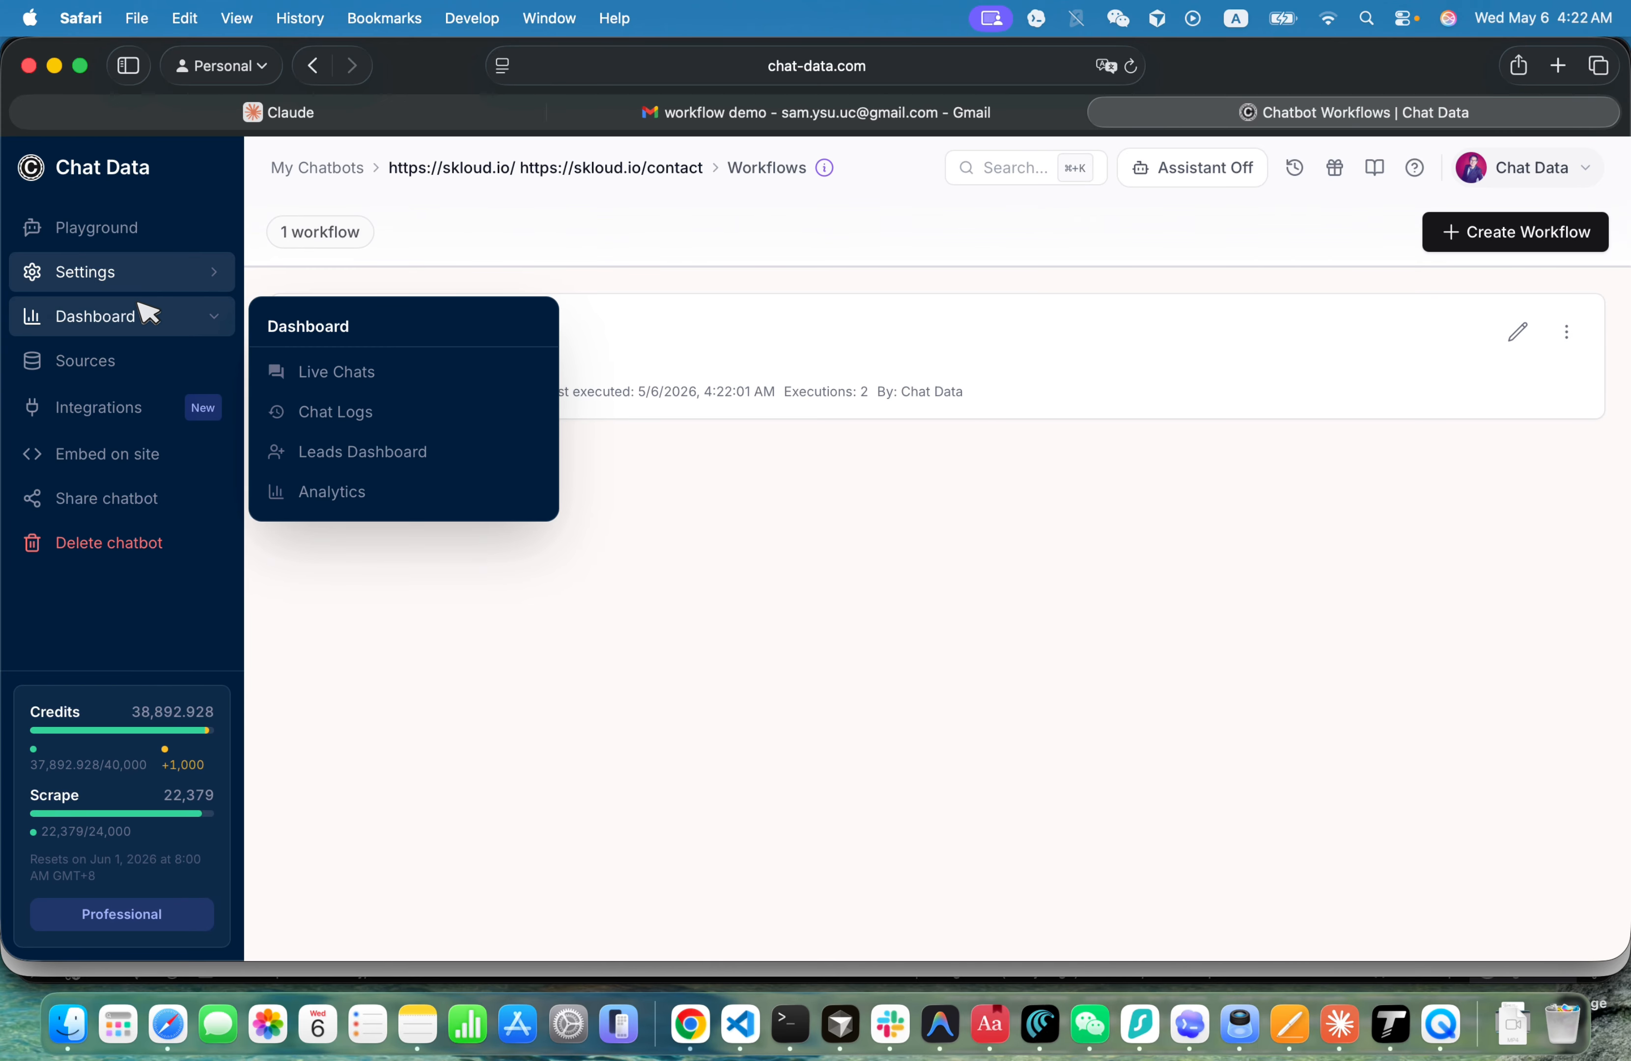
pyautogui.click(348, 426)
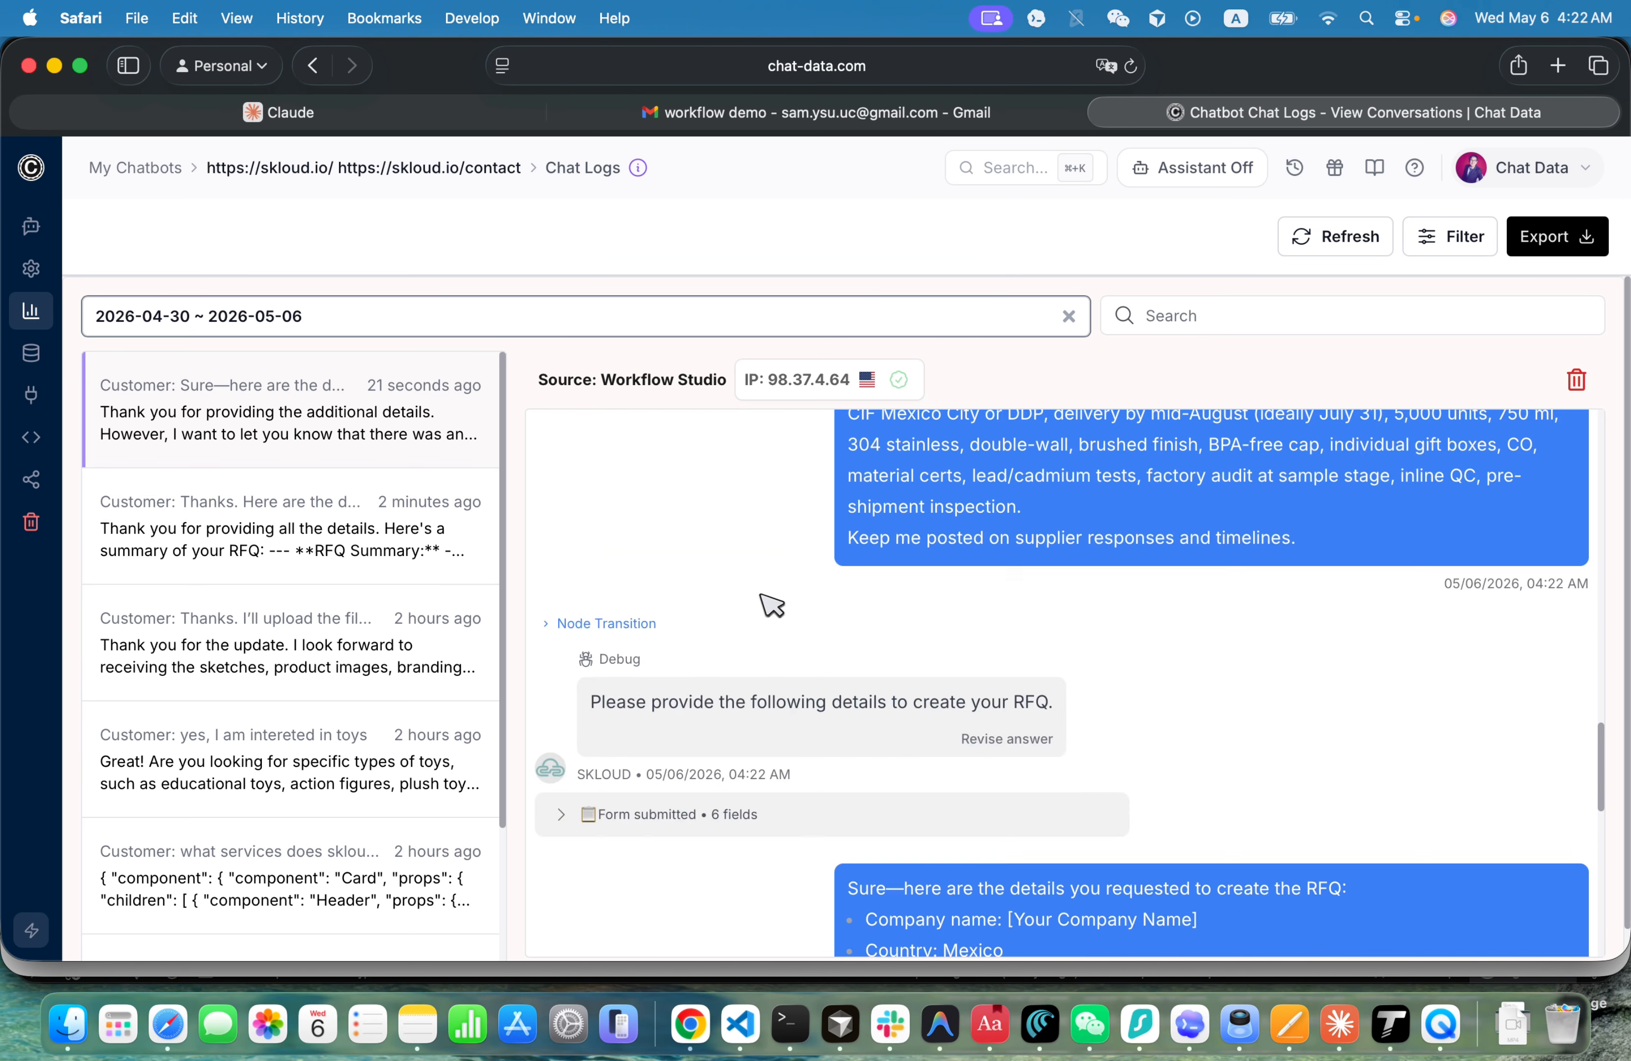
pyautogui.scroll(15, 771, 605)
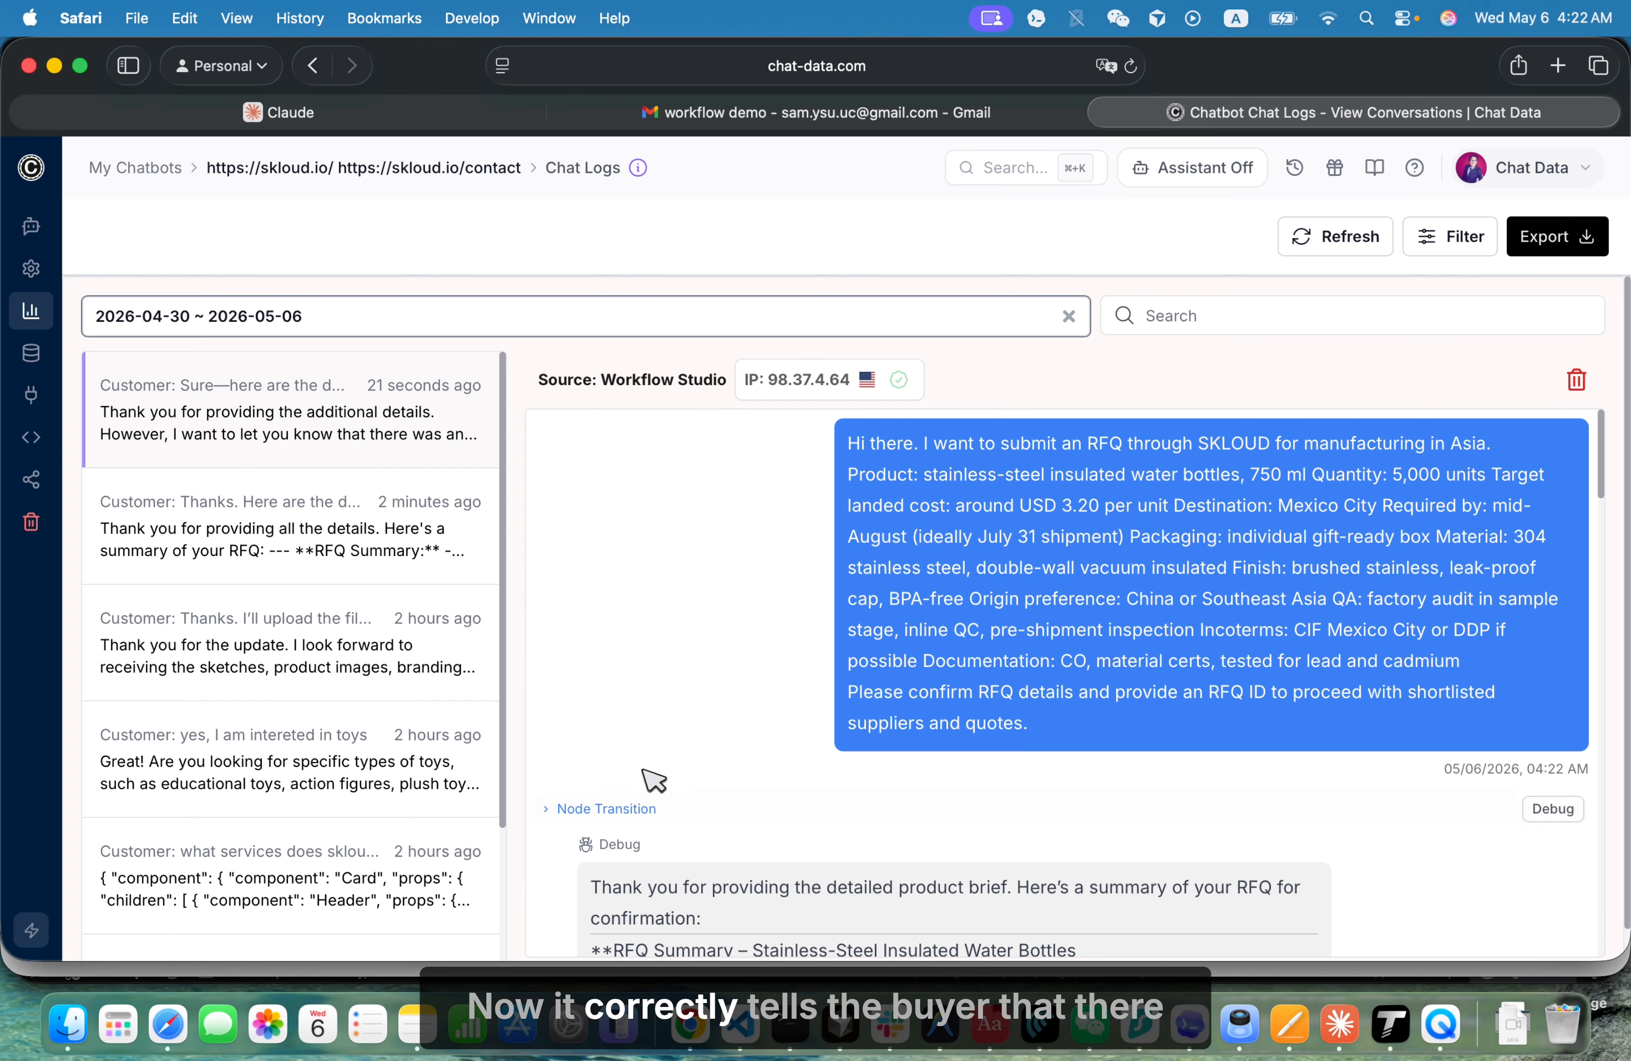
pyautogui.scroll(-5, 965, 689)
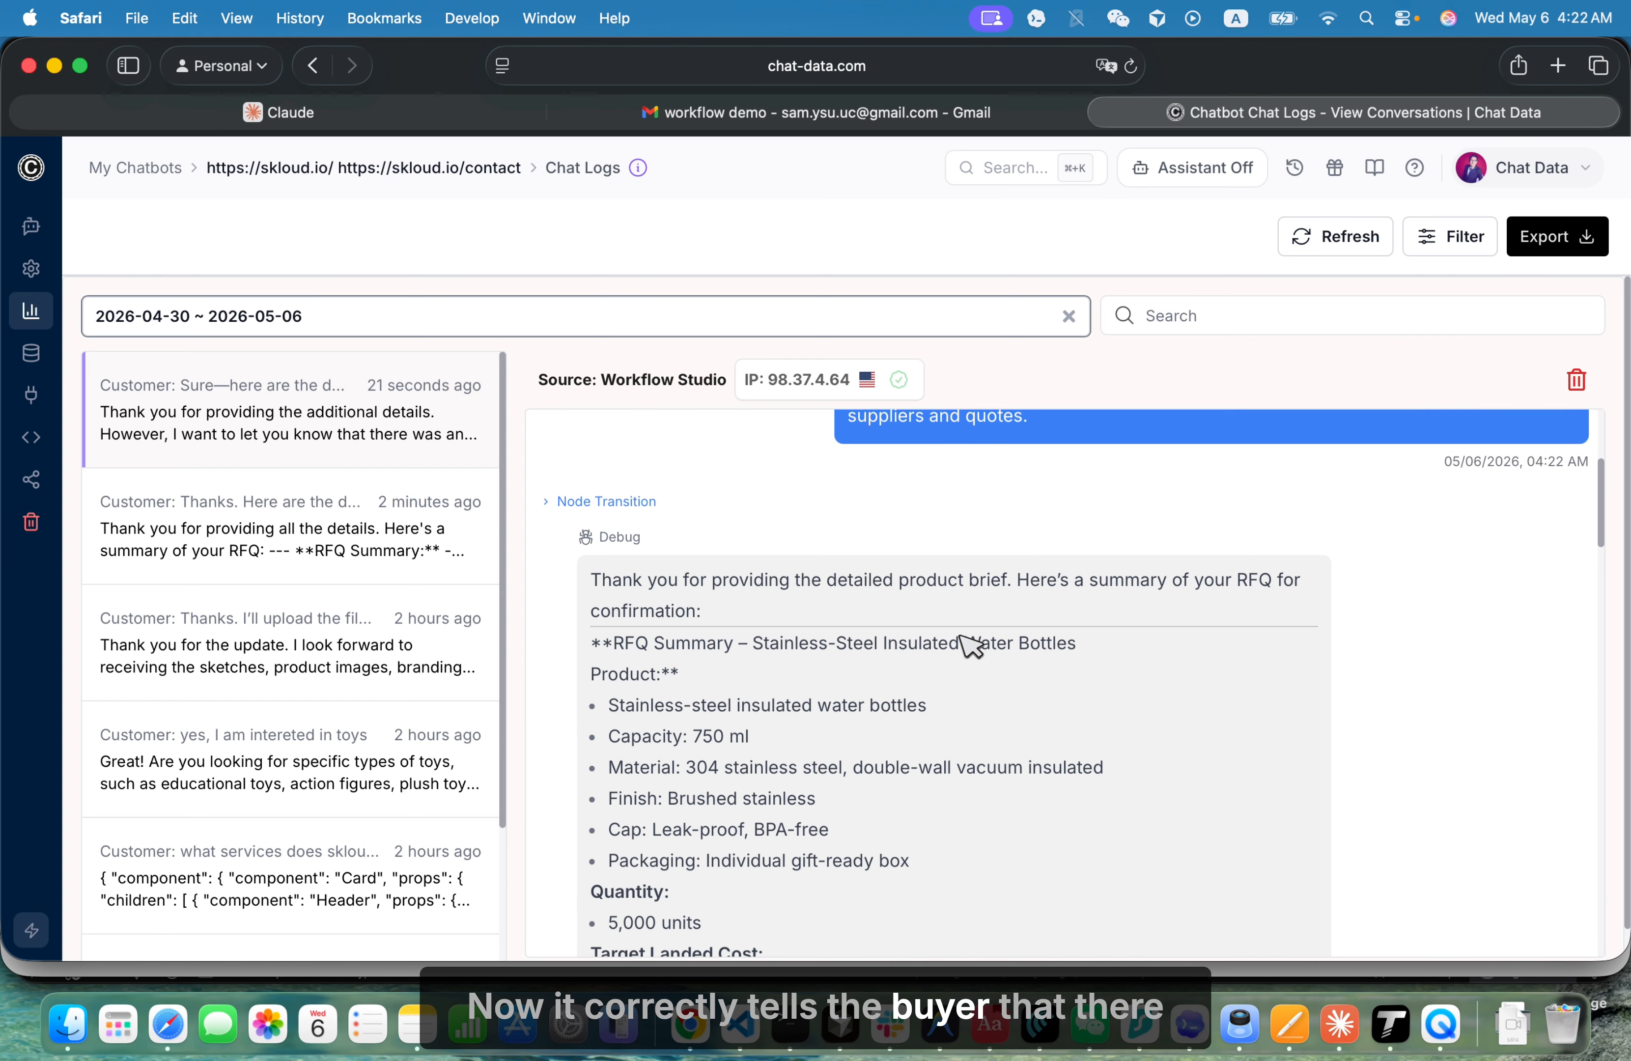
# - Expand the conversation's first node transition, from Start to the AI conversation greeting, and read through its debug information
pyautogui.doubleClick(639, 490)
pyautogui.click(646, 497)
pyautogui.scroll(-1, 730, 613)
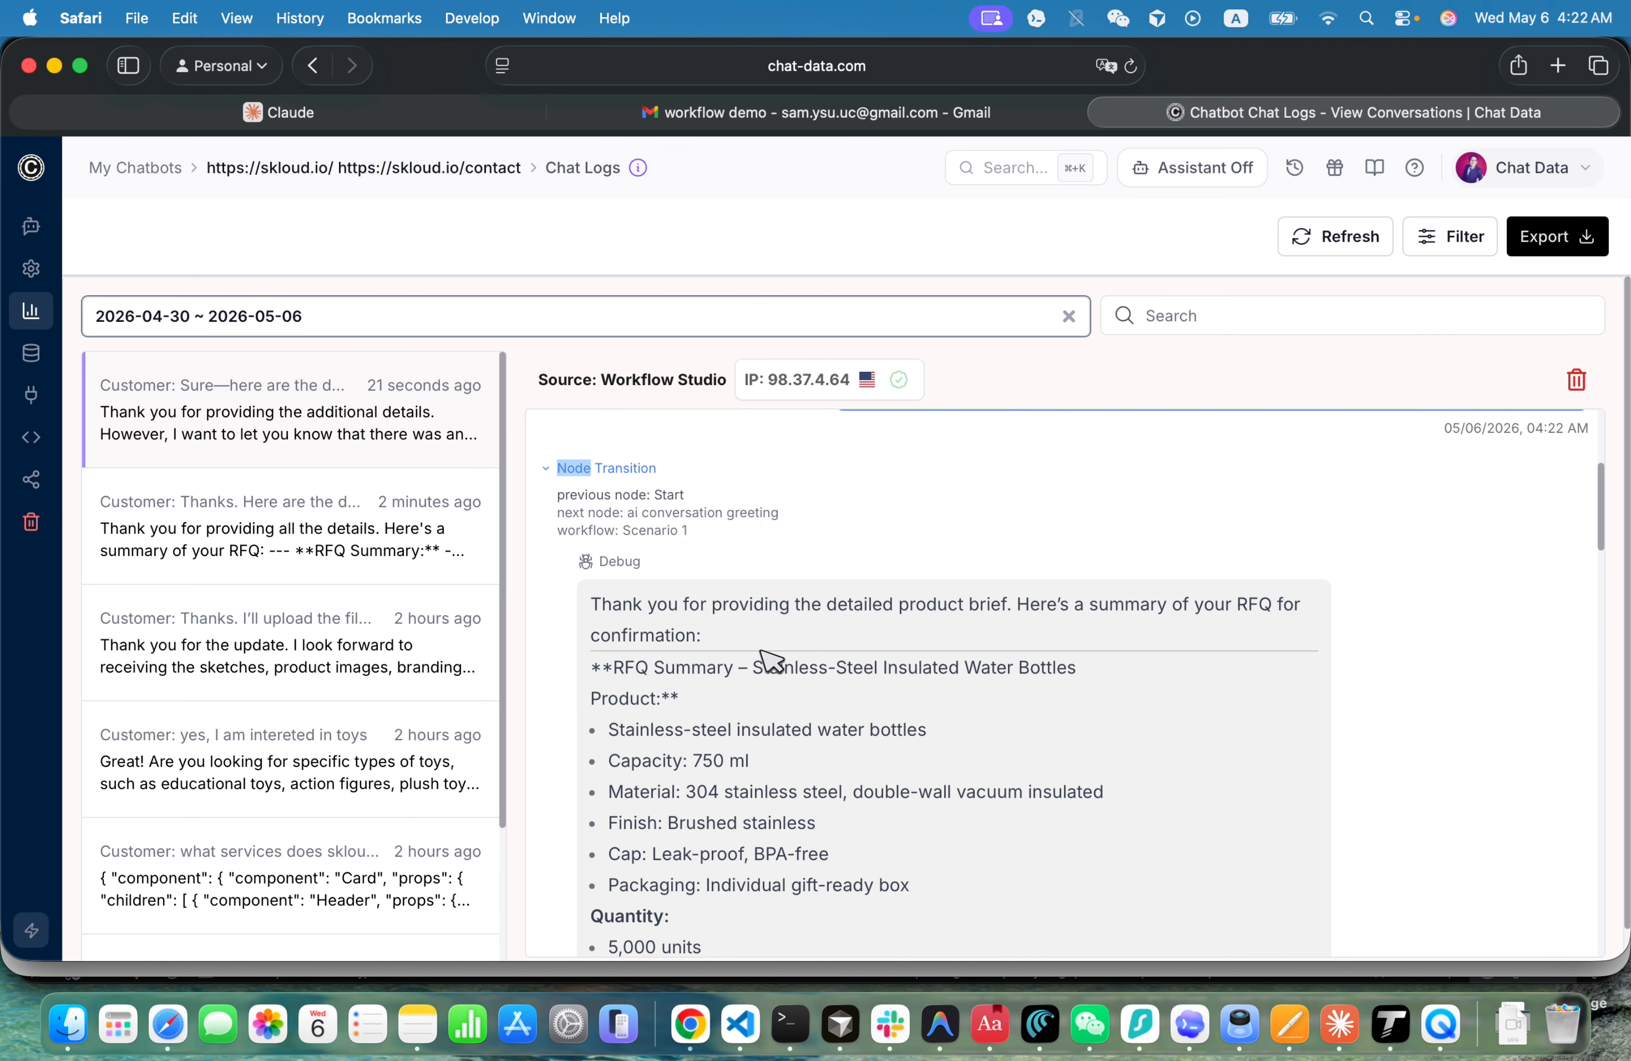
pyautogui.click(1482, 469)
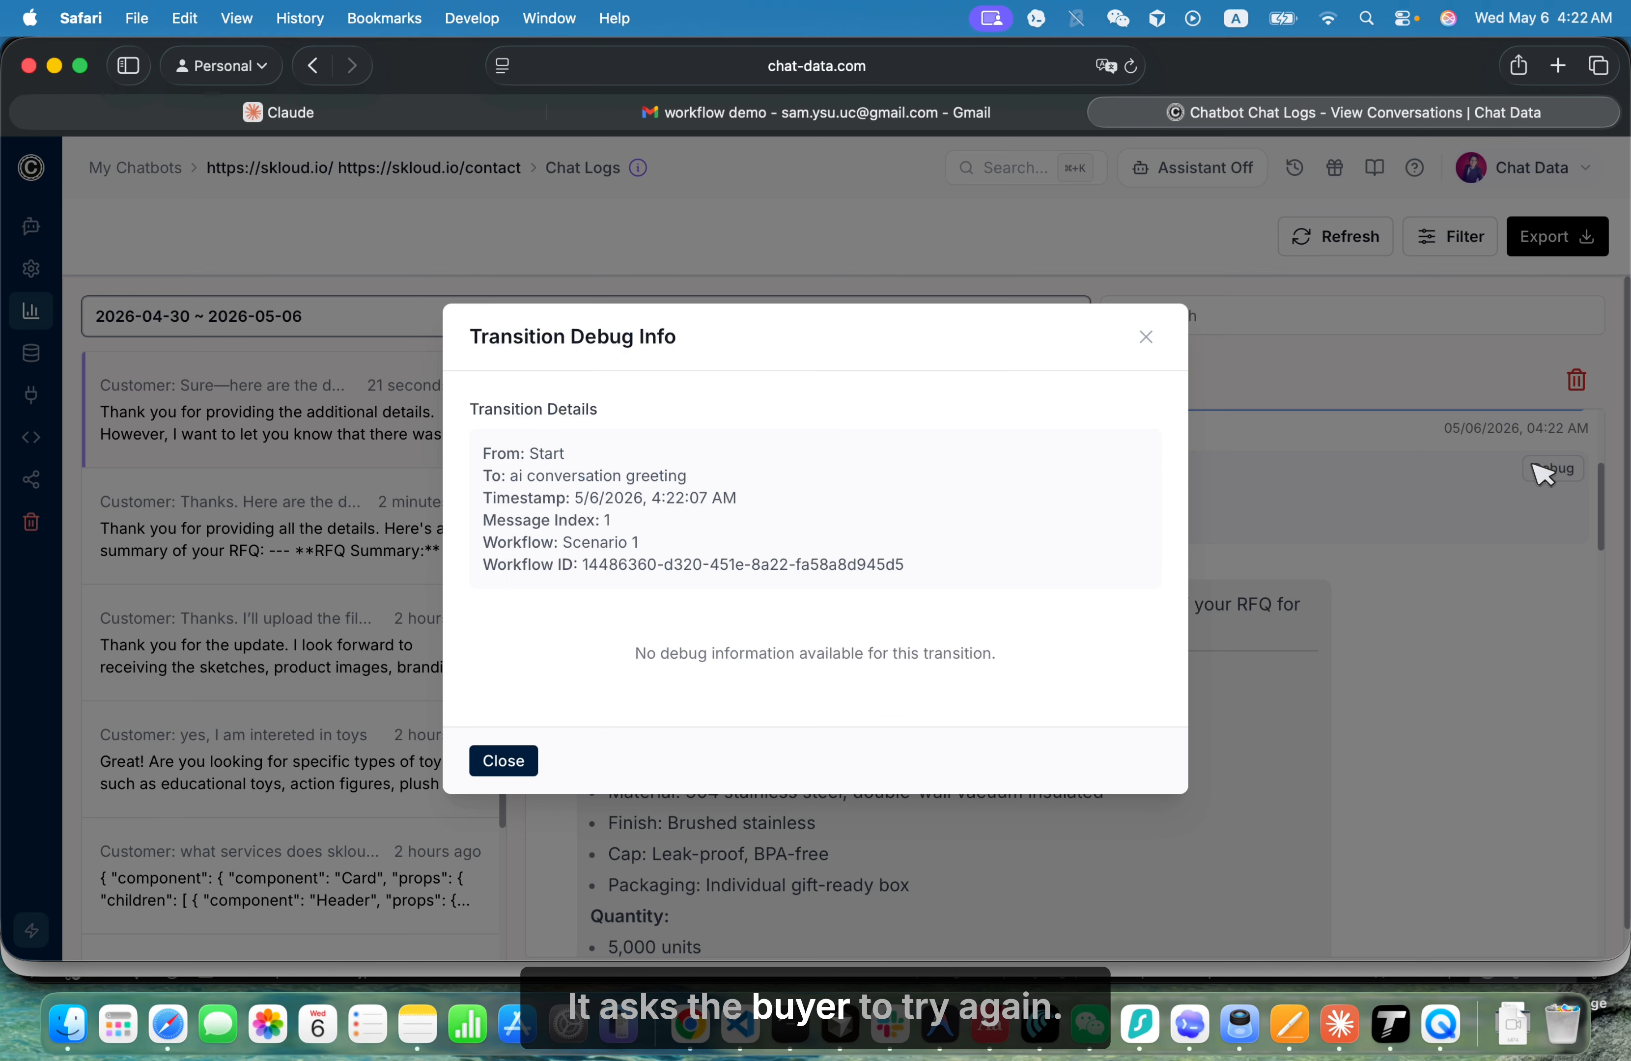
pyautogui.scroll(-15, 889, 606)
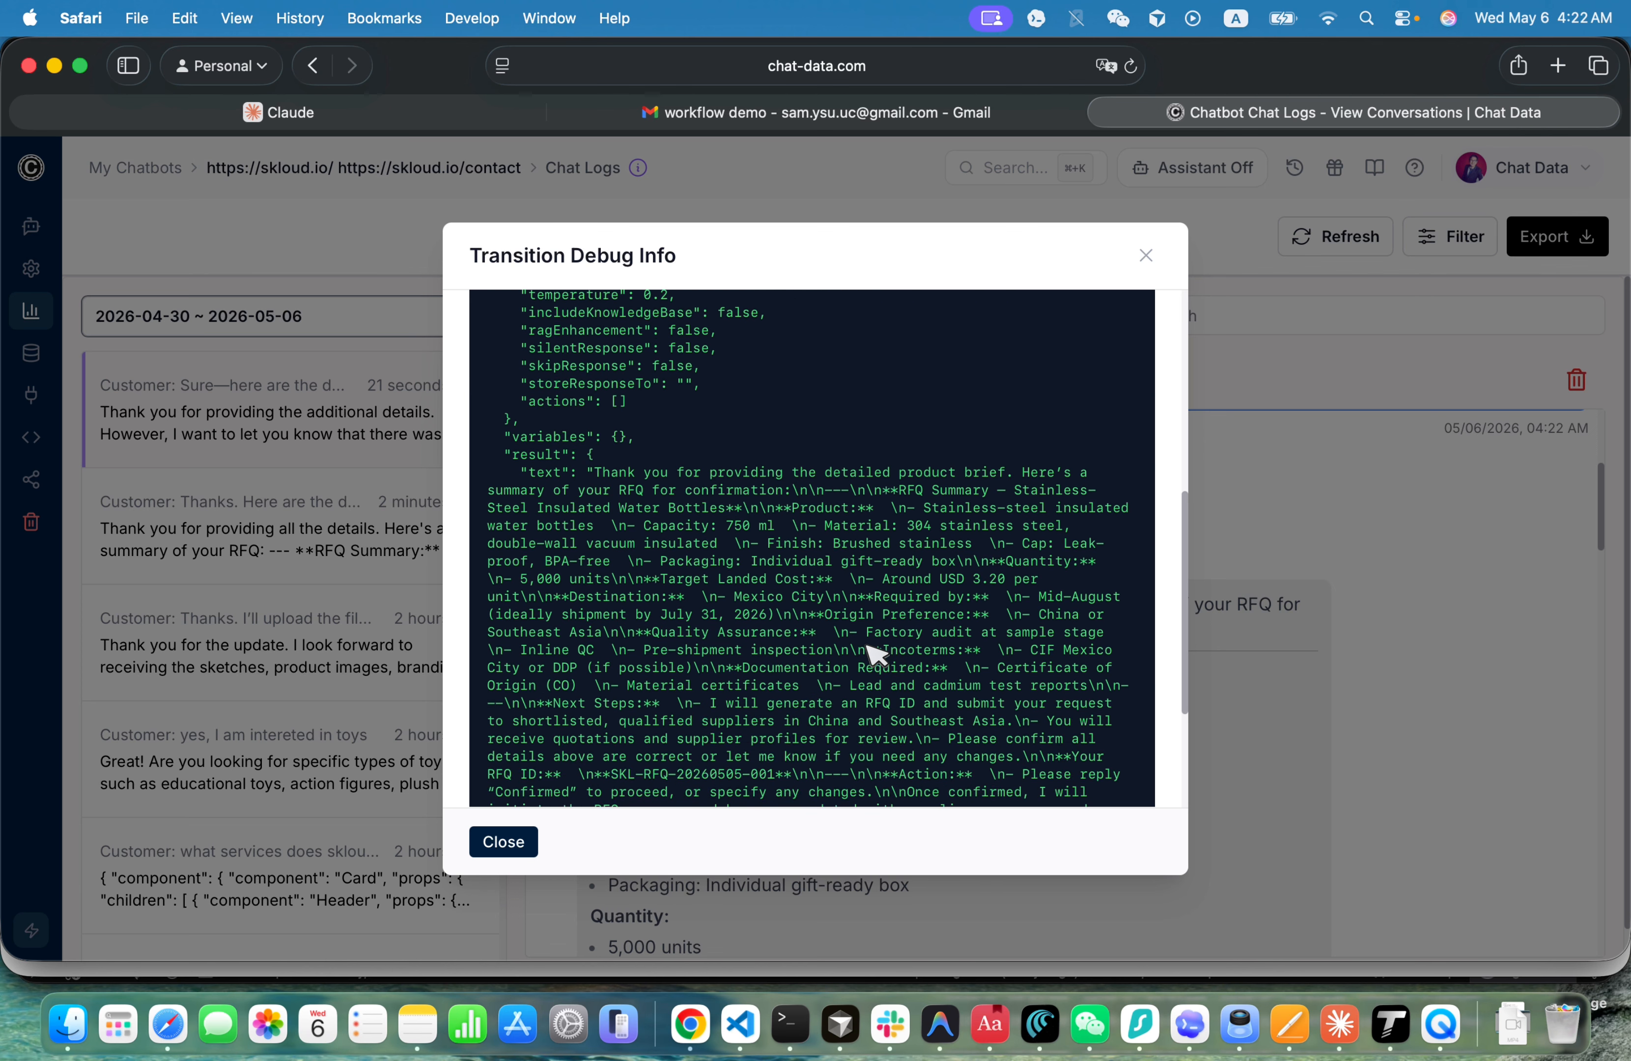
pyautogui.scroll(8, 875, 654)
pyautogui.scroll(5, 873, 654)
pyautogui.scroll(-12, 876, 655)
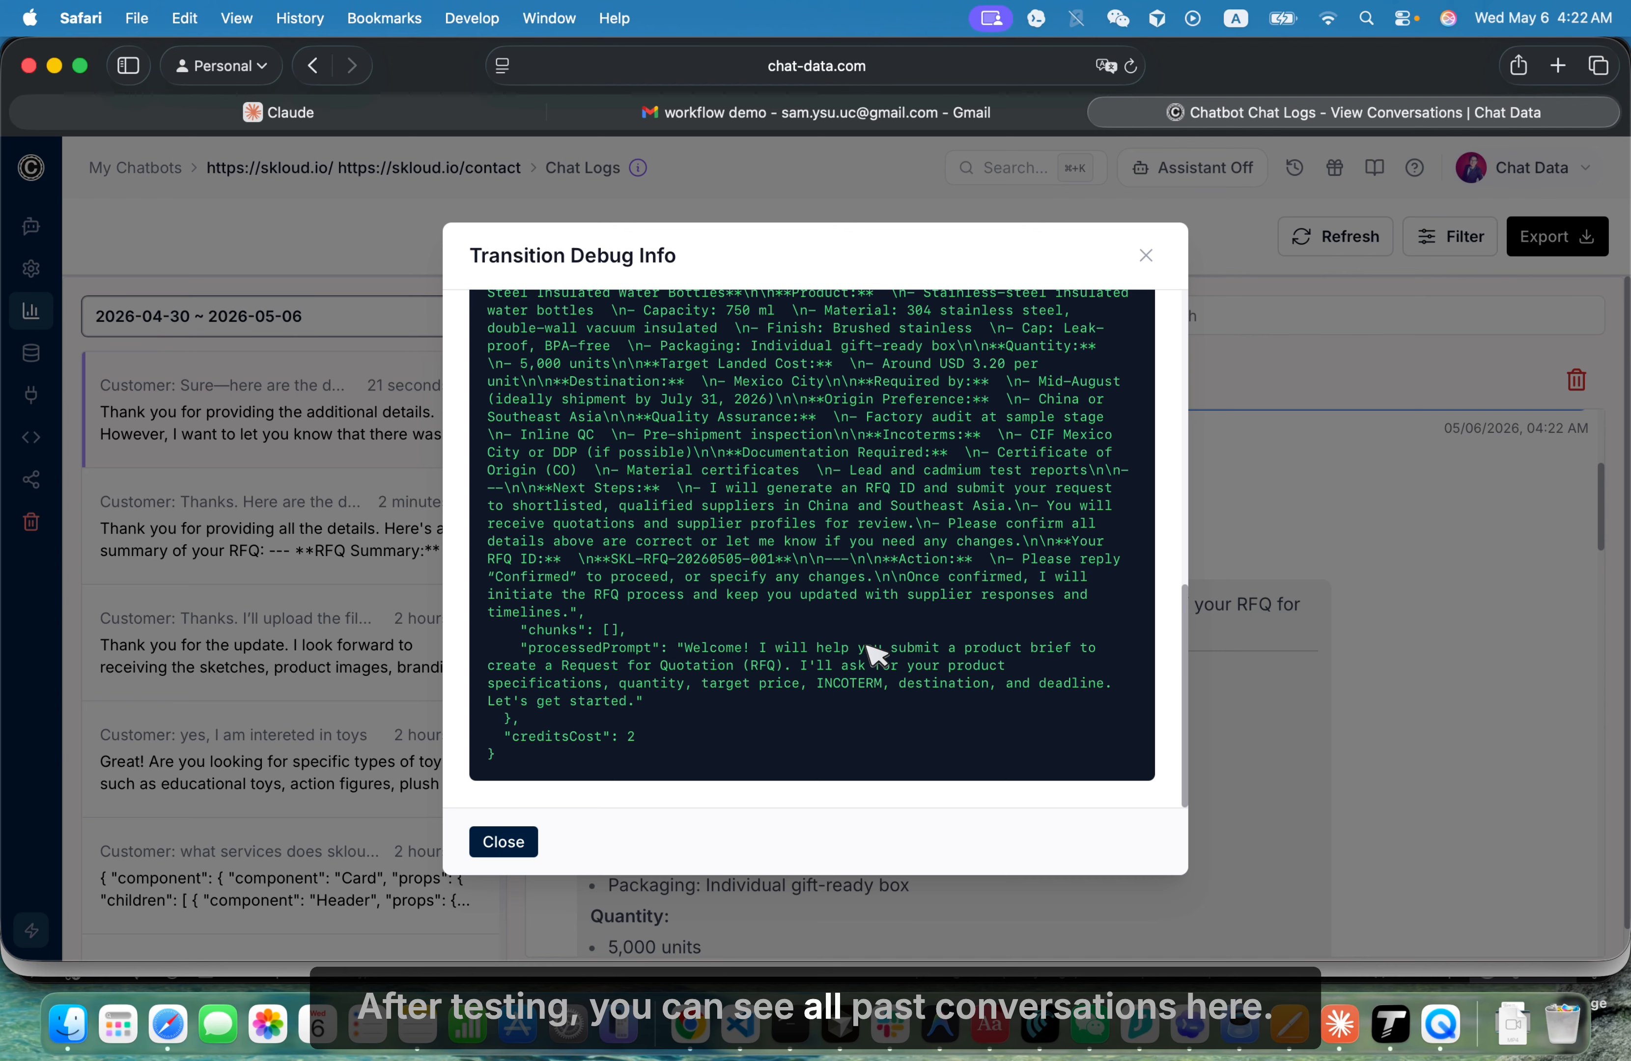
pyautogui.click(1241, 666)
# - Read the debug information of the transition from the AI conversation greeting to the product brief form, and expand that transition
pyautogui.scroll(-10, 1243, 724)
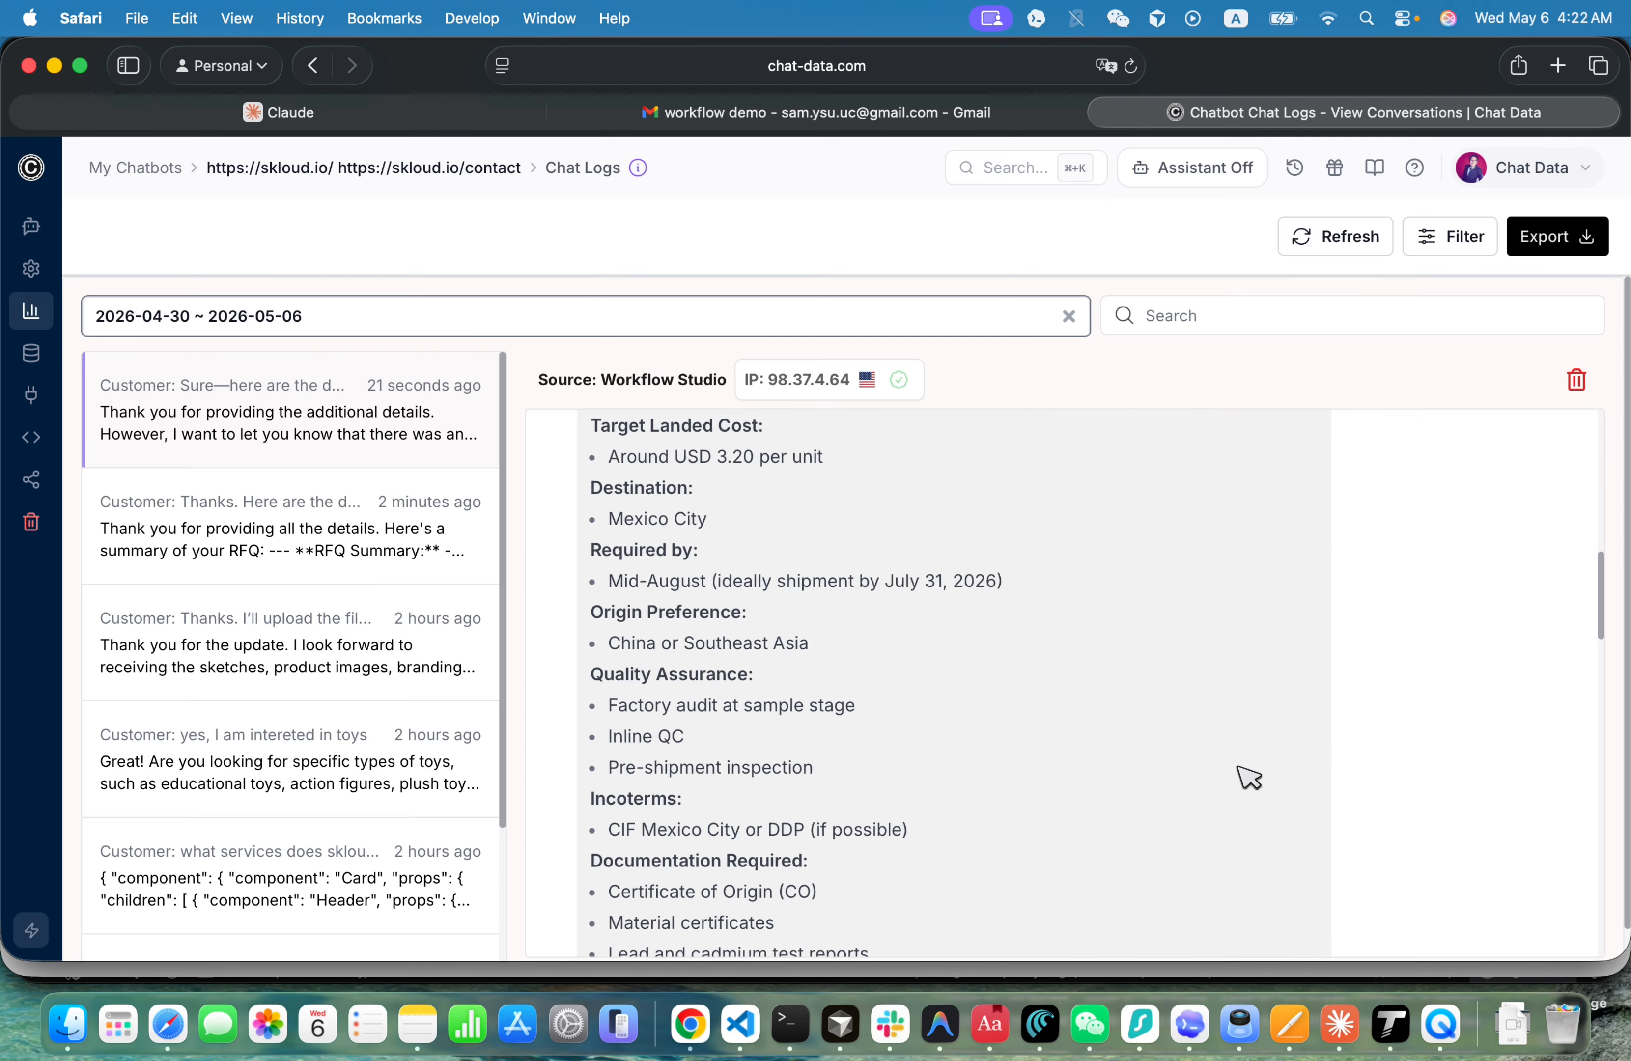
pyautogui.scroll(-5, 1425, 689)
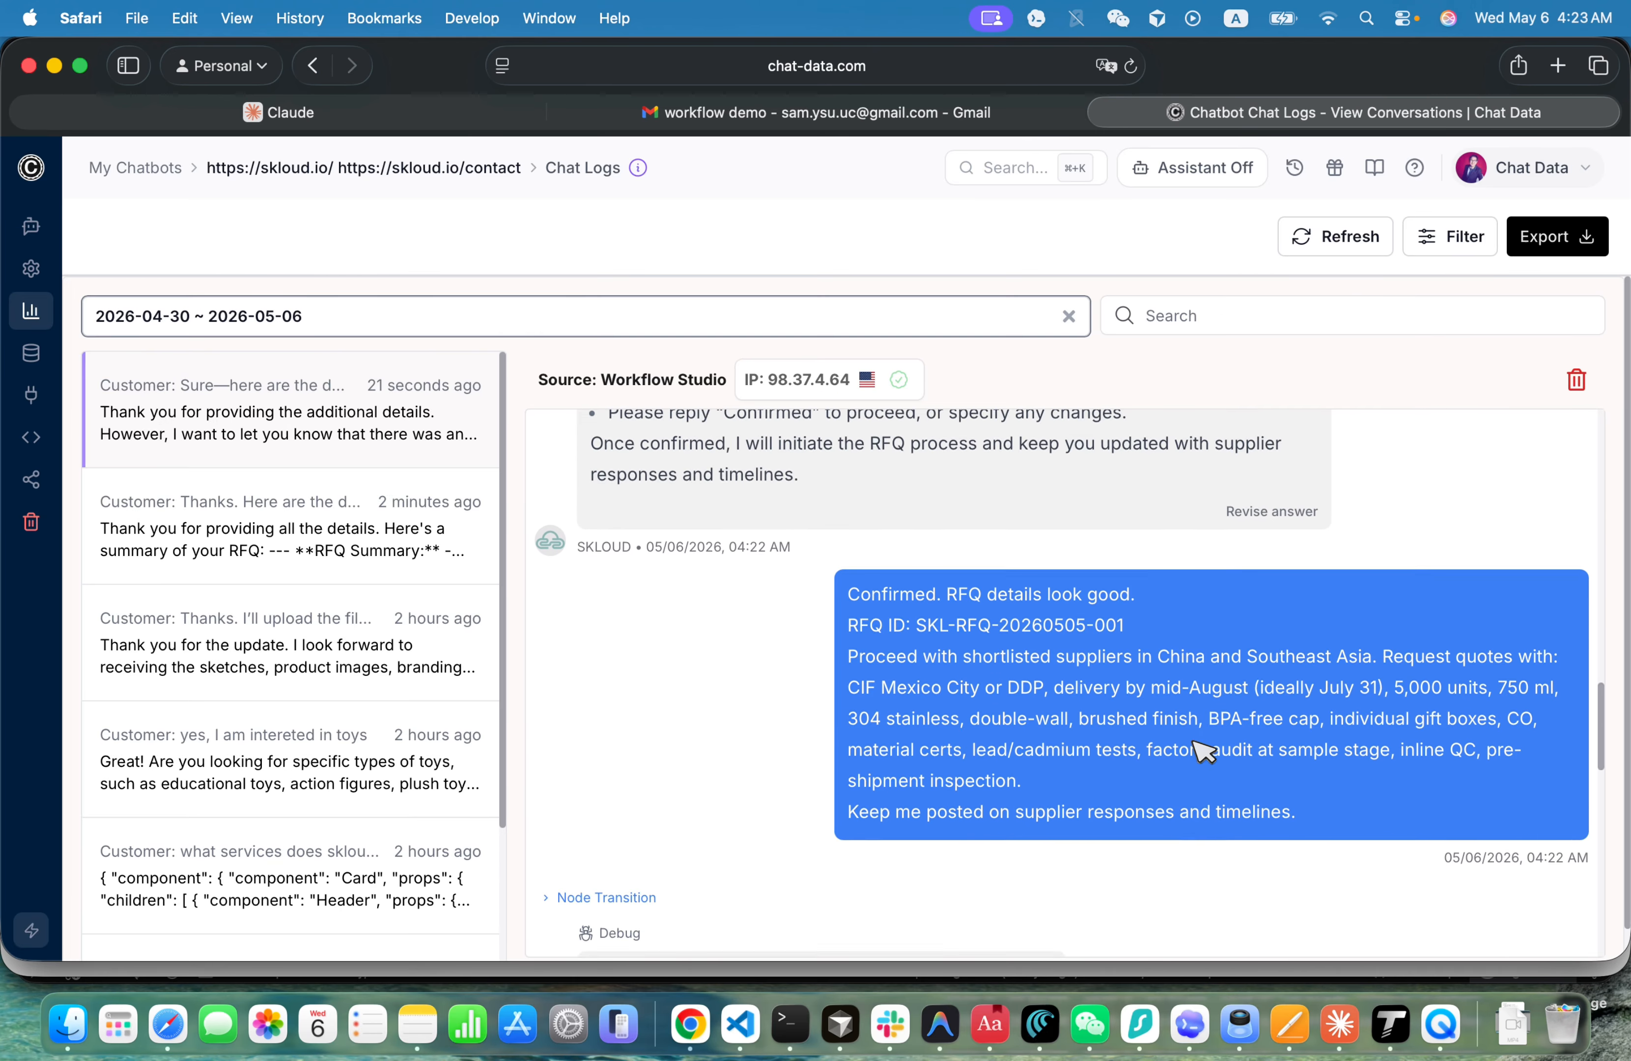
pyautogui.click(1552, 687)
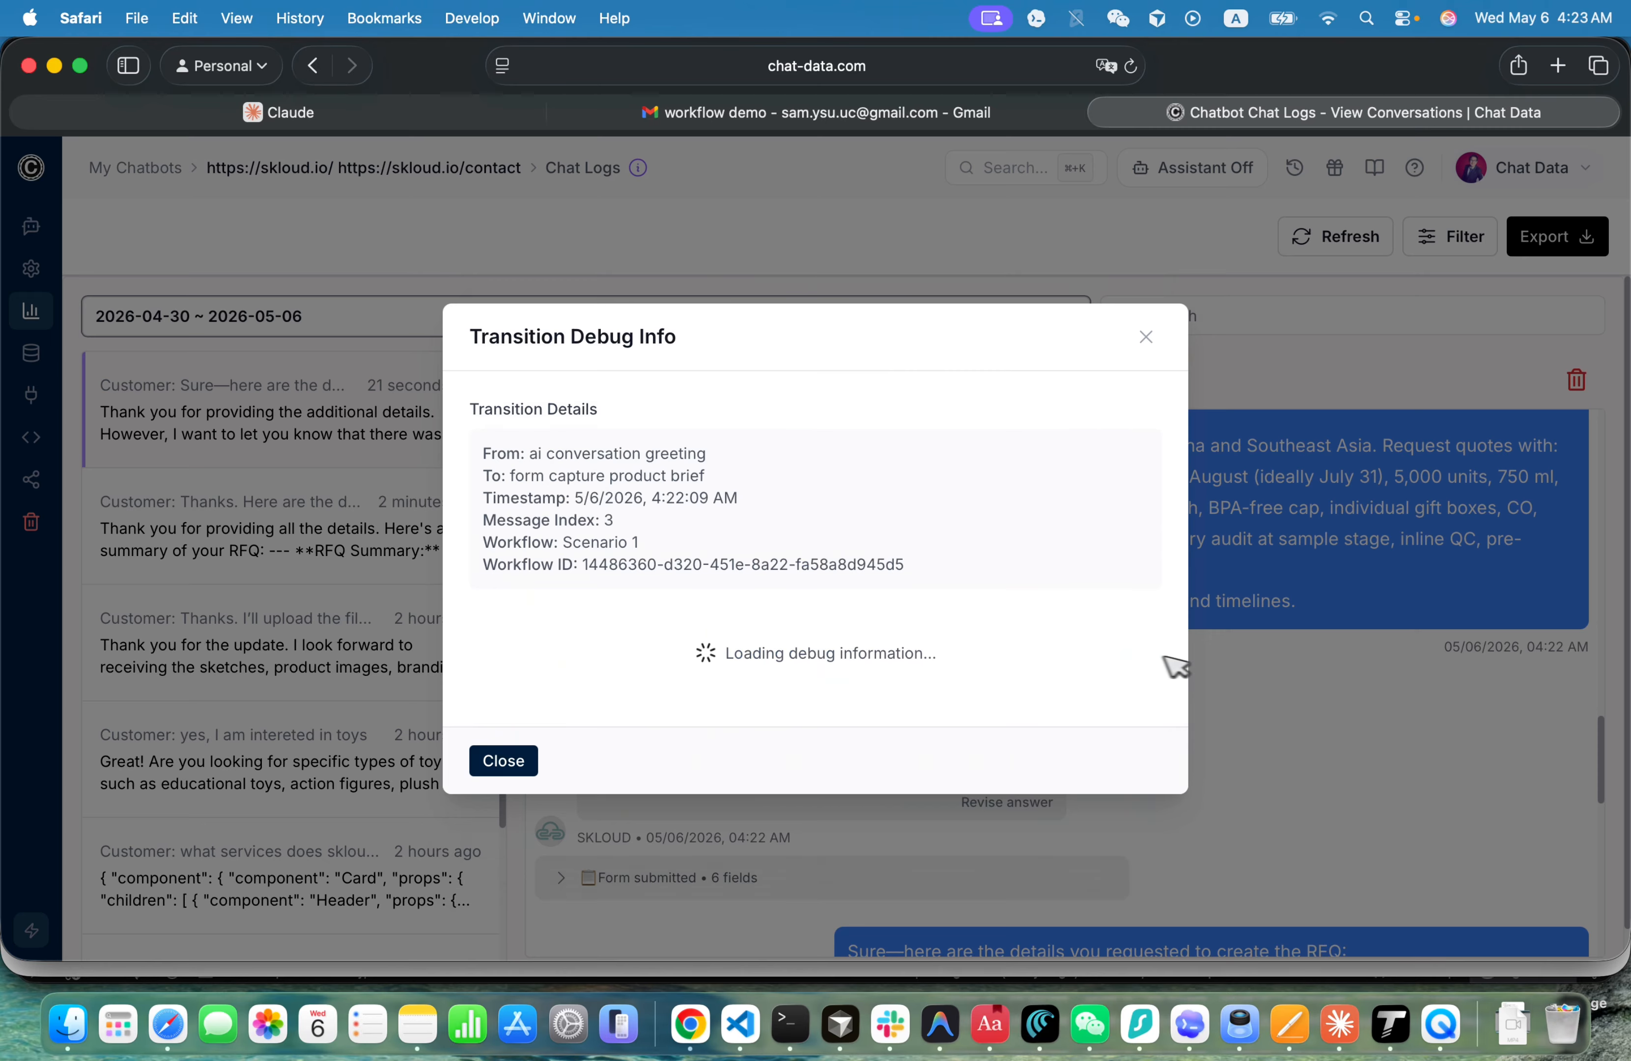
pyautogui.scroll(-8, 1027, 665)
pyautogui.scroll(-5, 1027, 669)
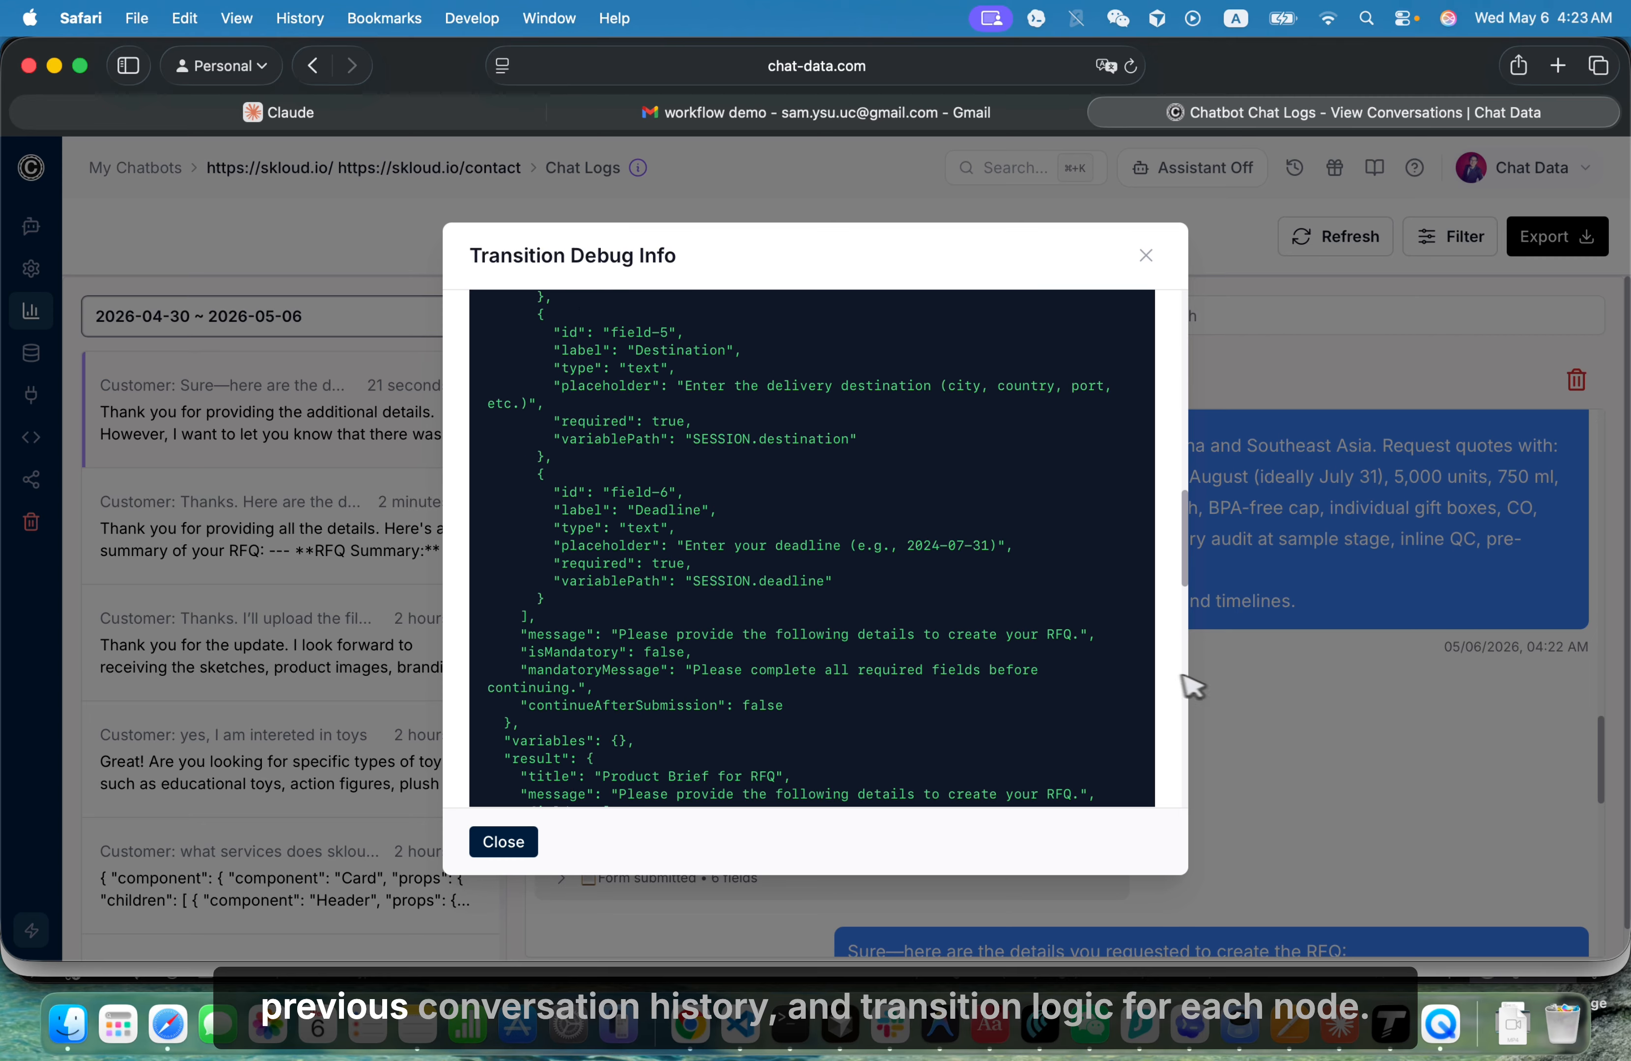
pyautogui.click(1375, 704)
pyautogui.click(607, 687)
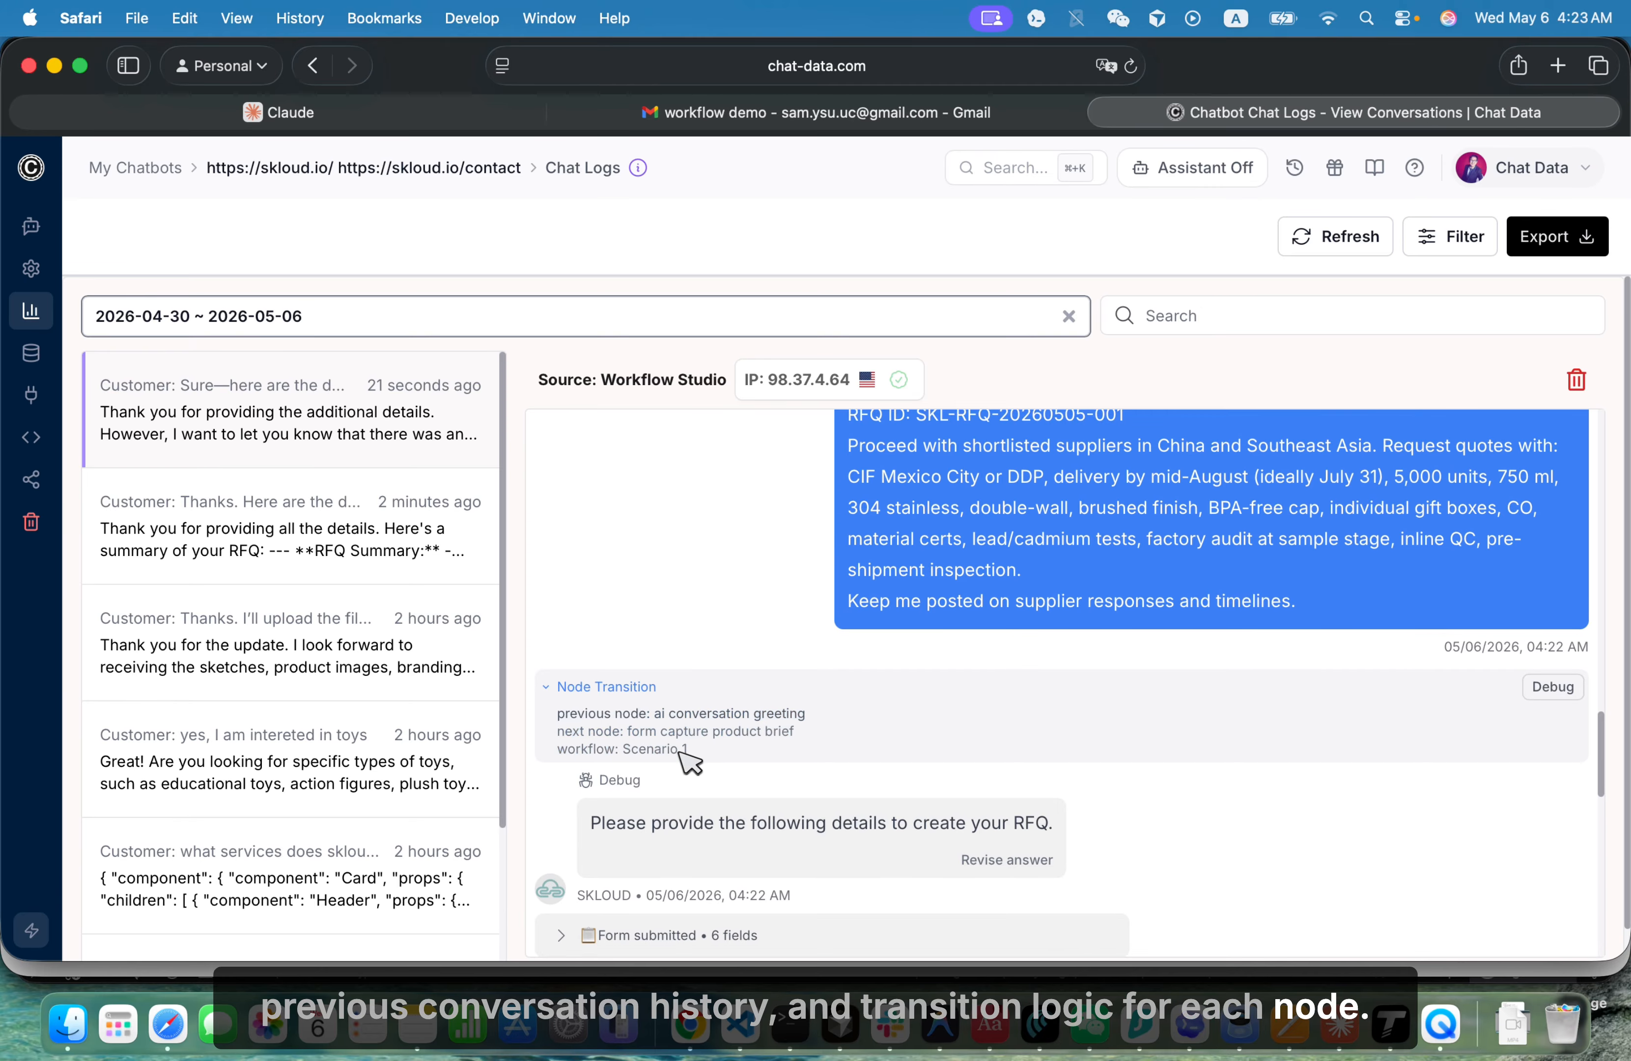
# - Expand the last two node transitions around the Create RFQ Ticket API call and check the debug information of the one into the error conversation
pyautogui.scroll(-10, 687, 758)
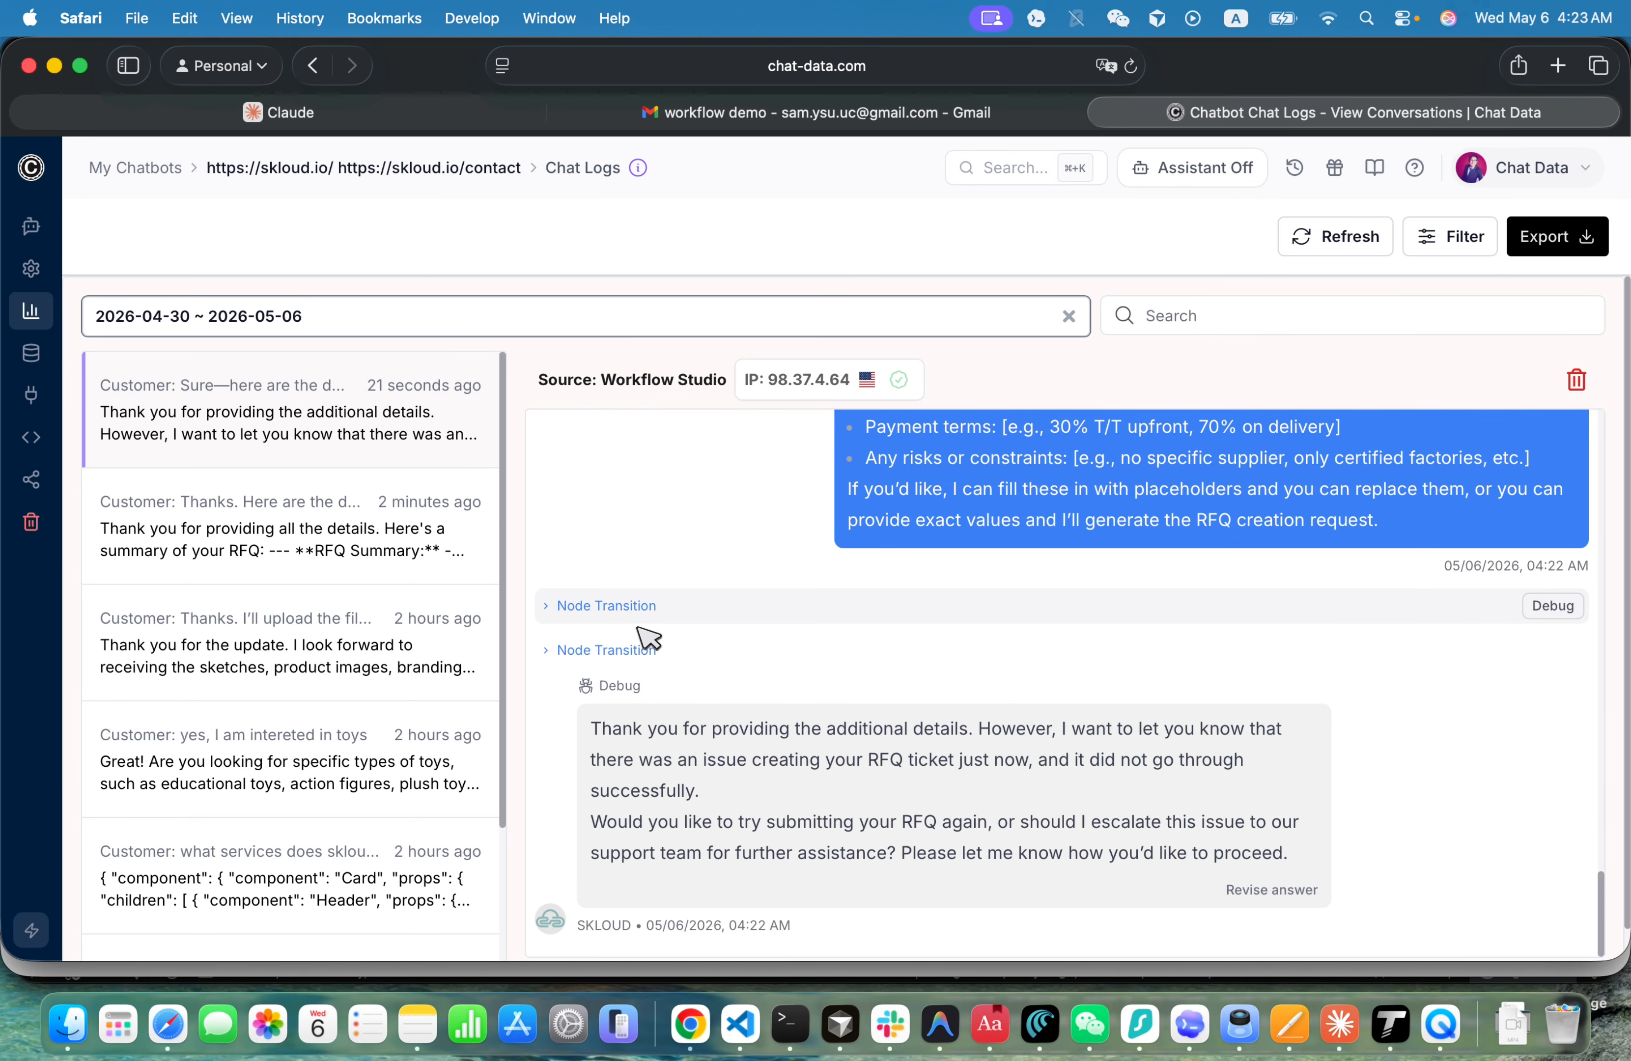
pyautogui.click(620, 605)
pyautogui.click(639, 714)
pyautogui.scroll(-1, 644, 728)
pyautogui.scroll(-1, 635, 721)
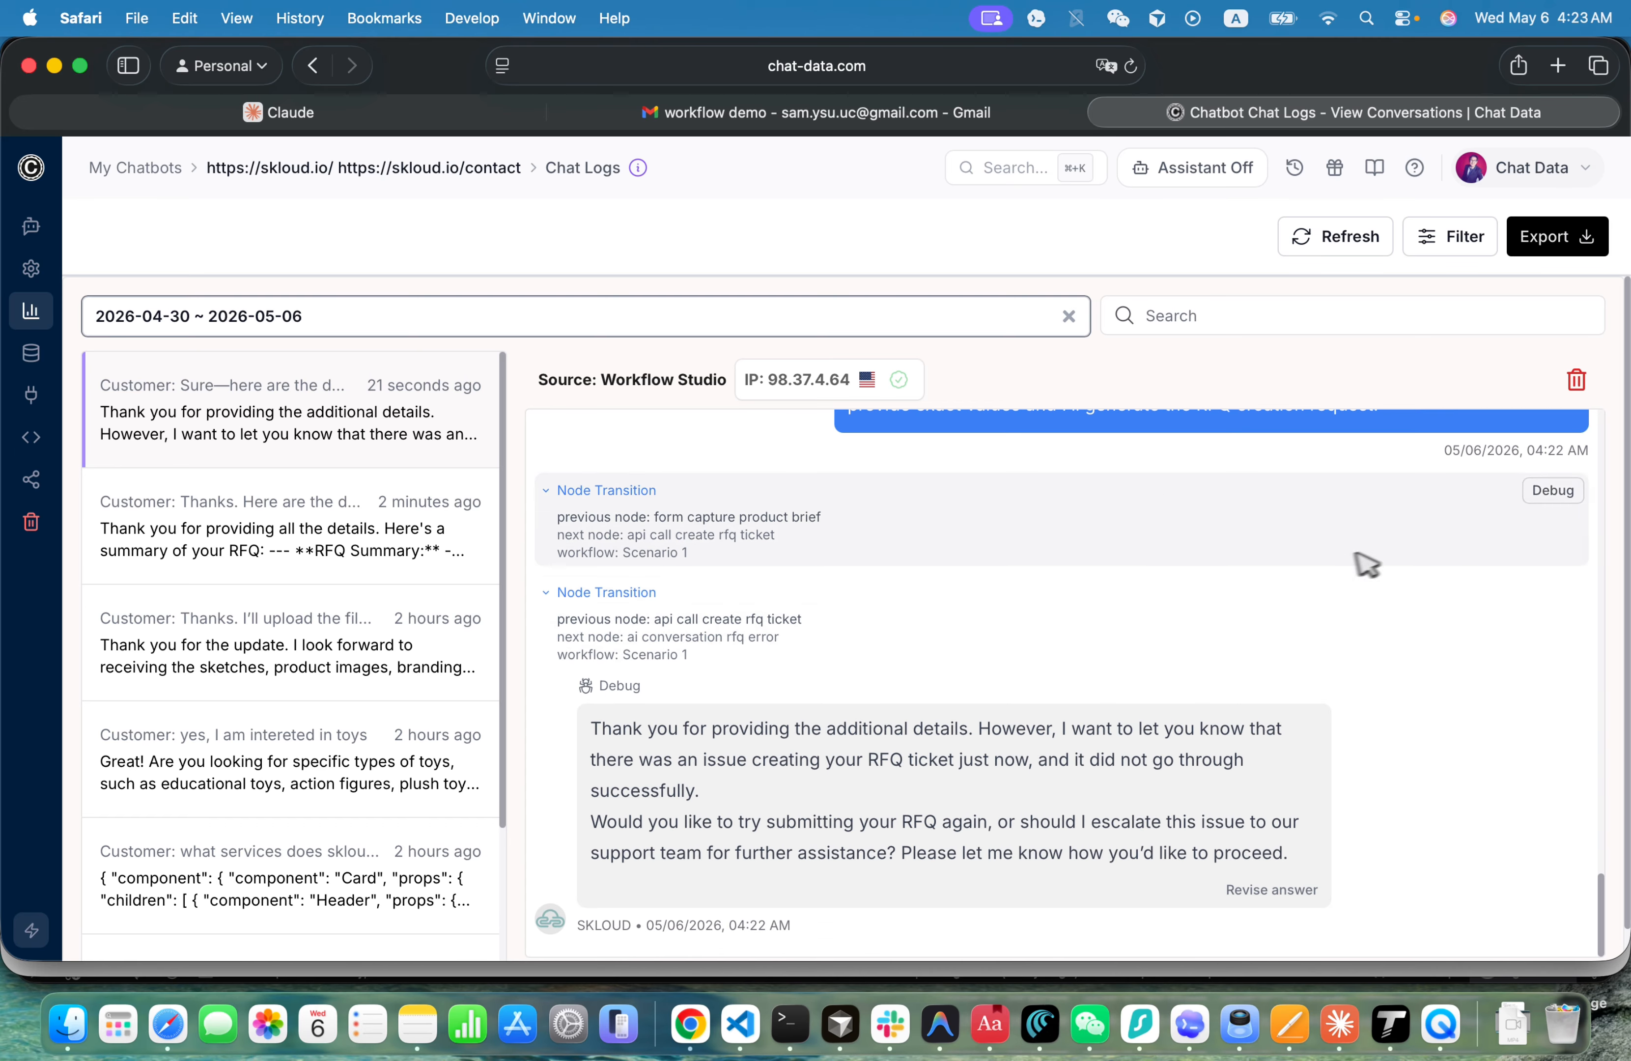
pyautogui.click(1558, 602)
pyautogui.click(1271, 596)
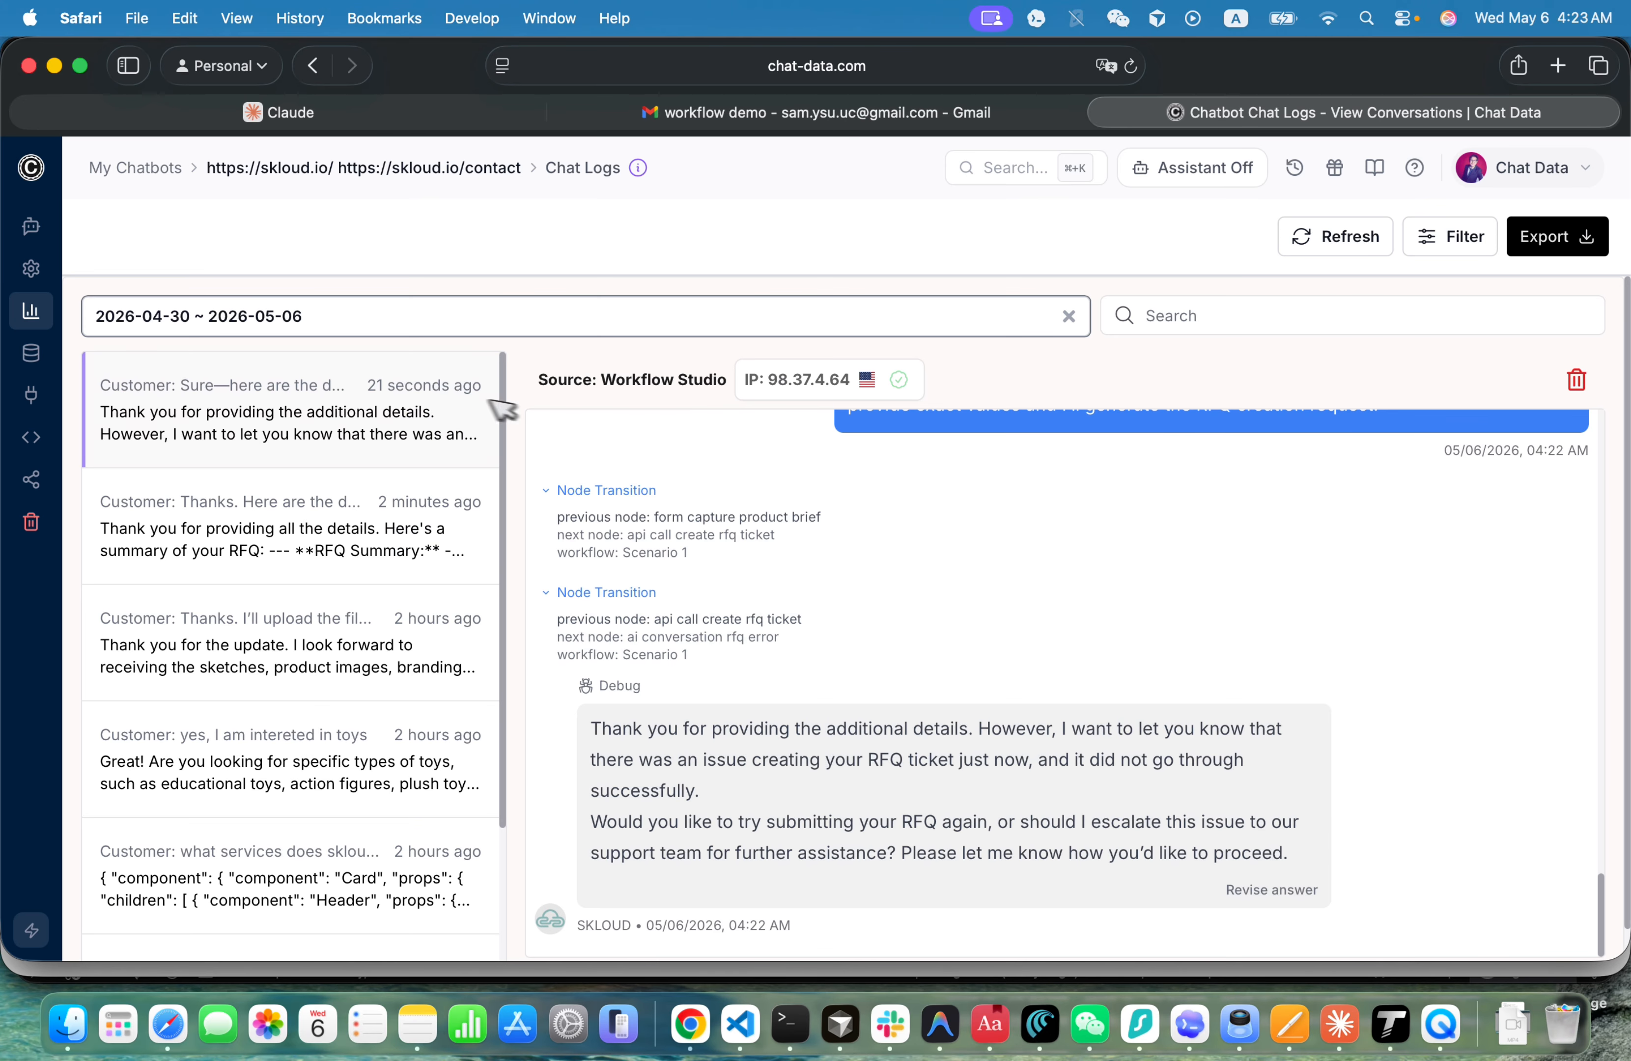
pyautogui.moveTo(67, 320)
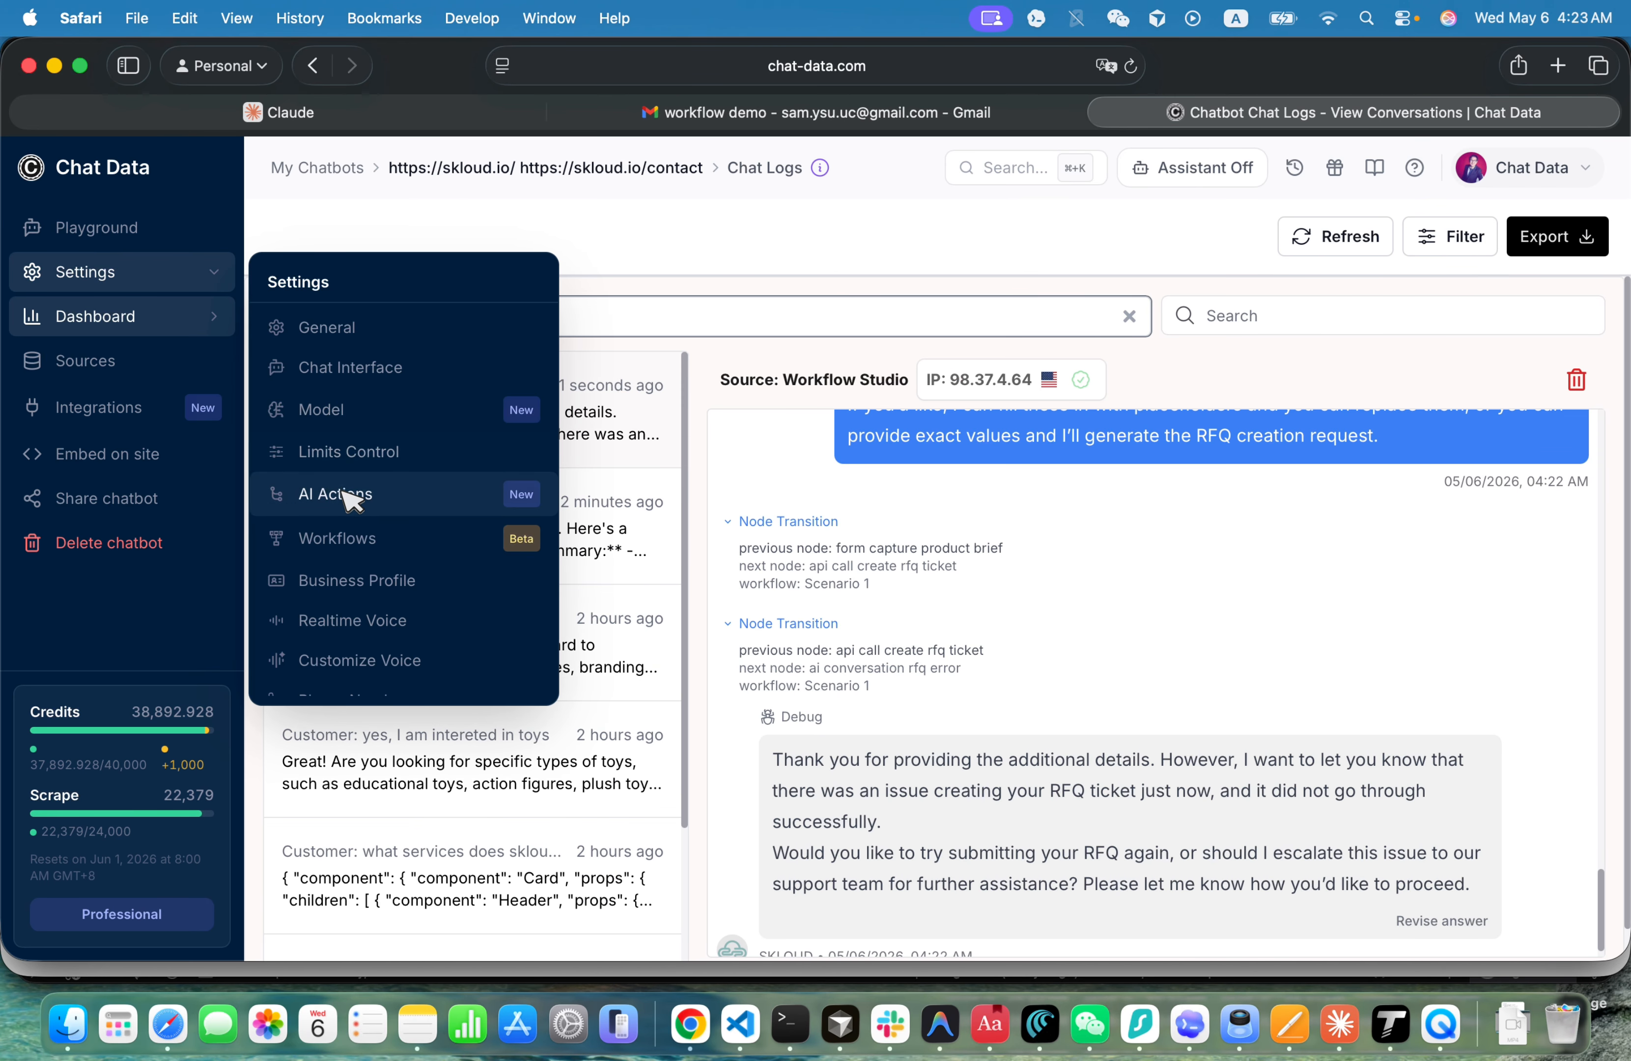
pyautogui.scroll(-10, 378, 630)
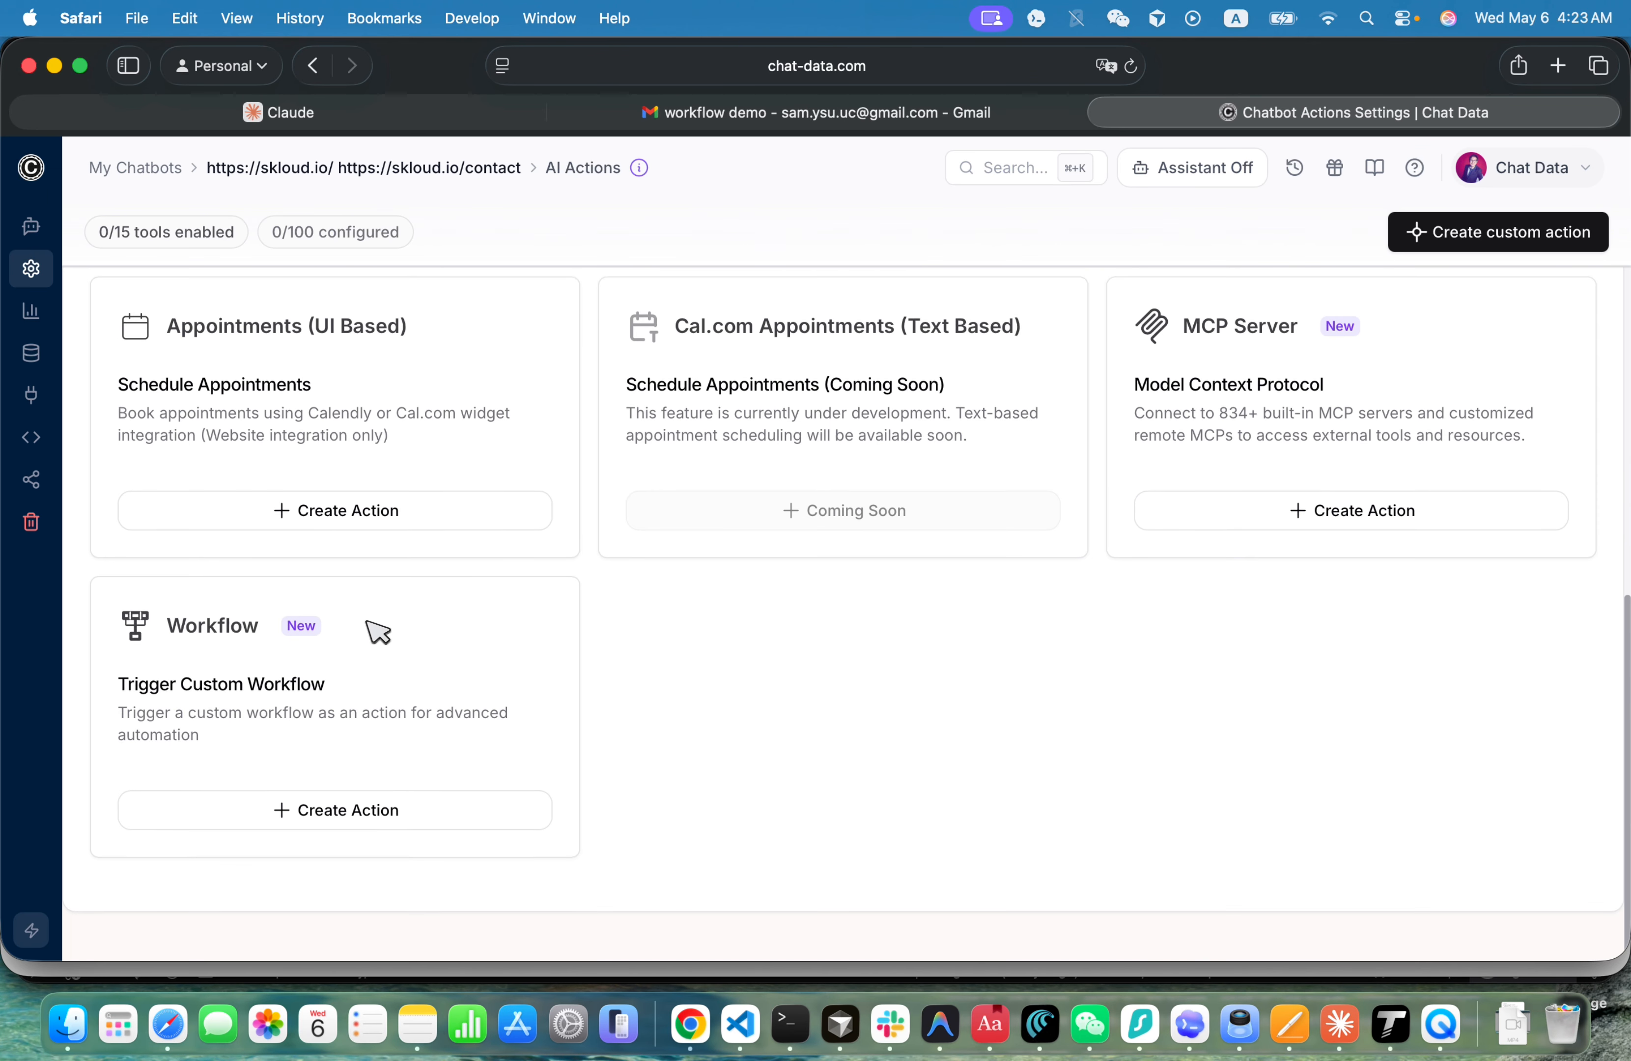
pyautogui.click(314, 820)
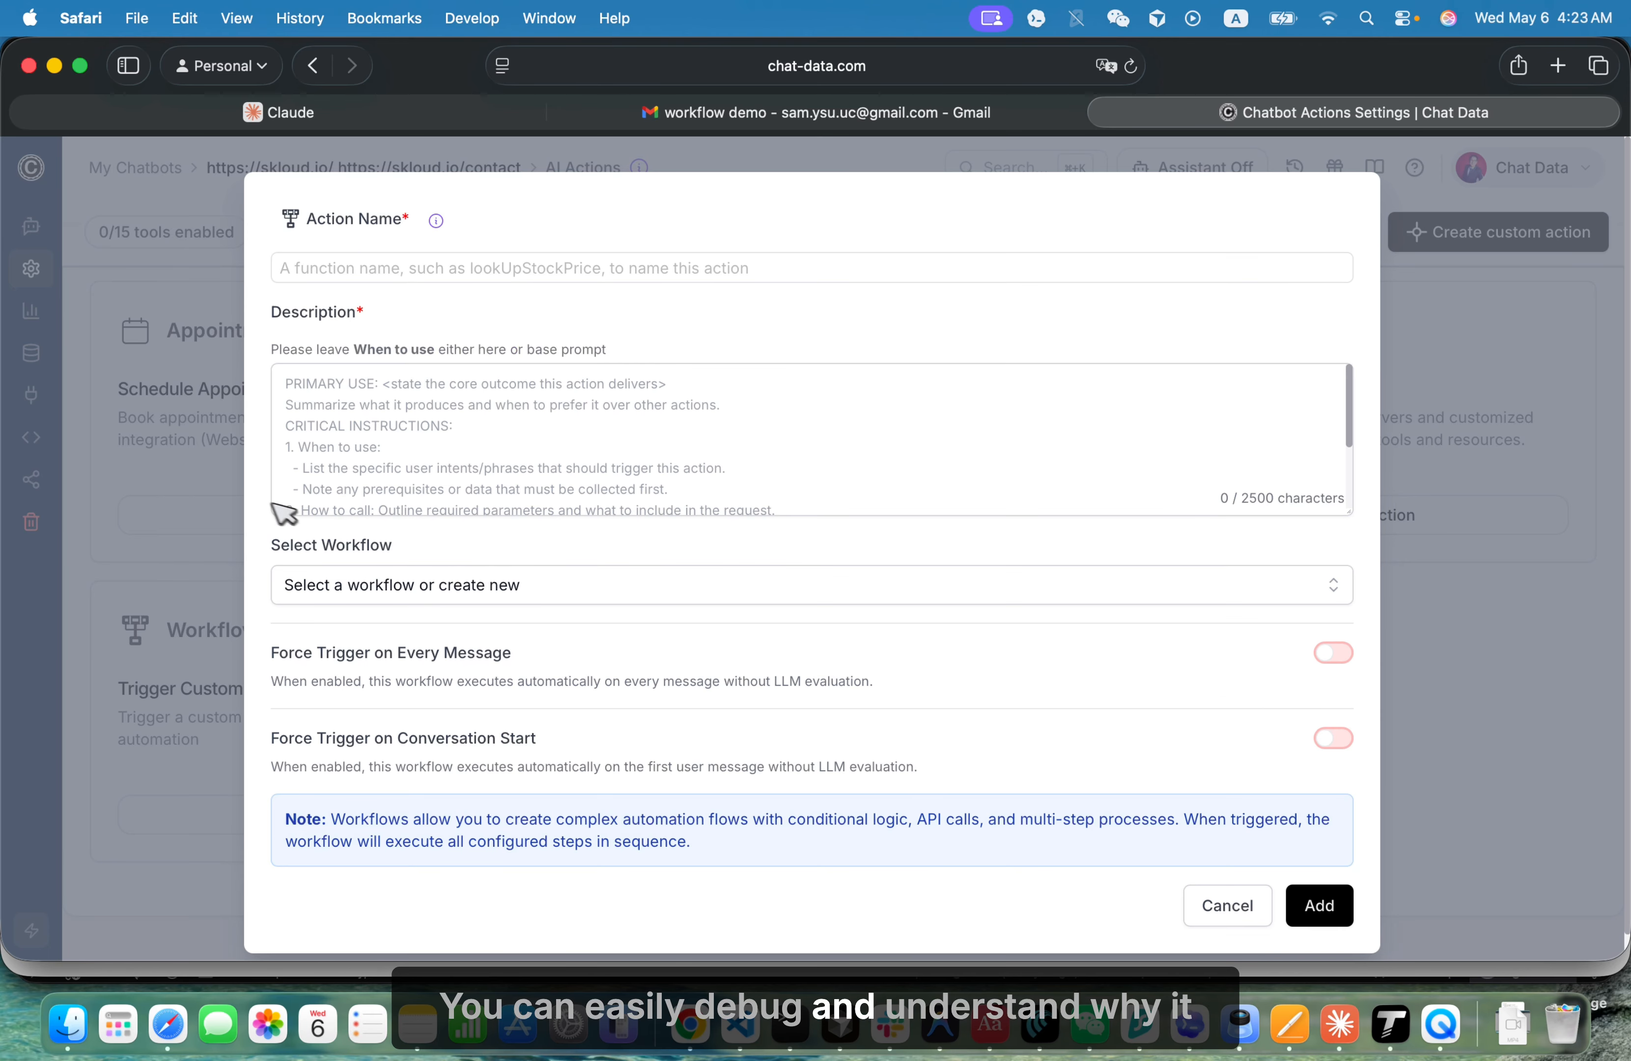
pyautogui.click(94, 443)
# - Reopen the Scenario 1 workflow from the chatbot's workflows and publish it
pyautogui.moveTo(180, 329)
pyautogui.moveTo(189, 281)
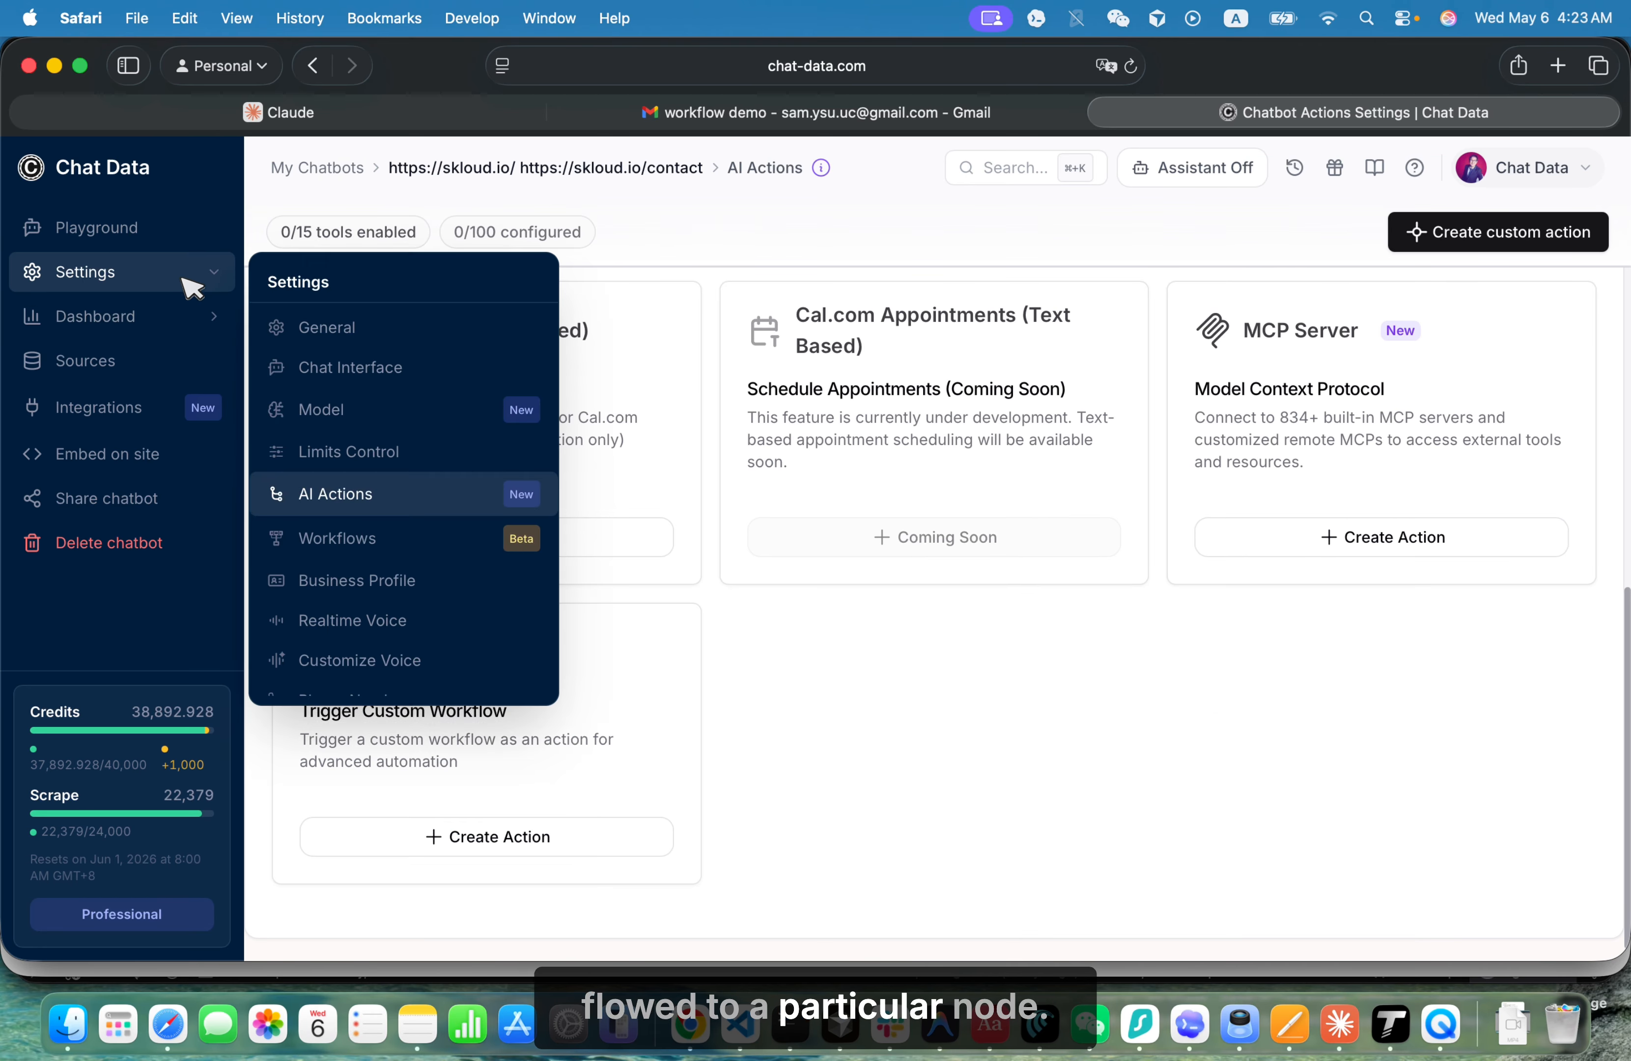
pyautogui.click(359, 536)
pyautogui.click(192, 338)
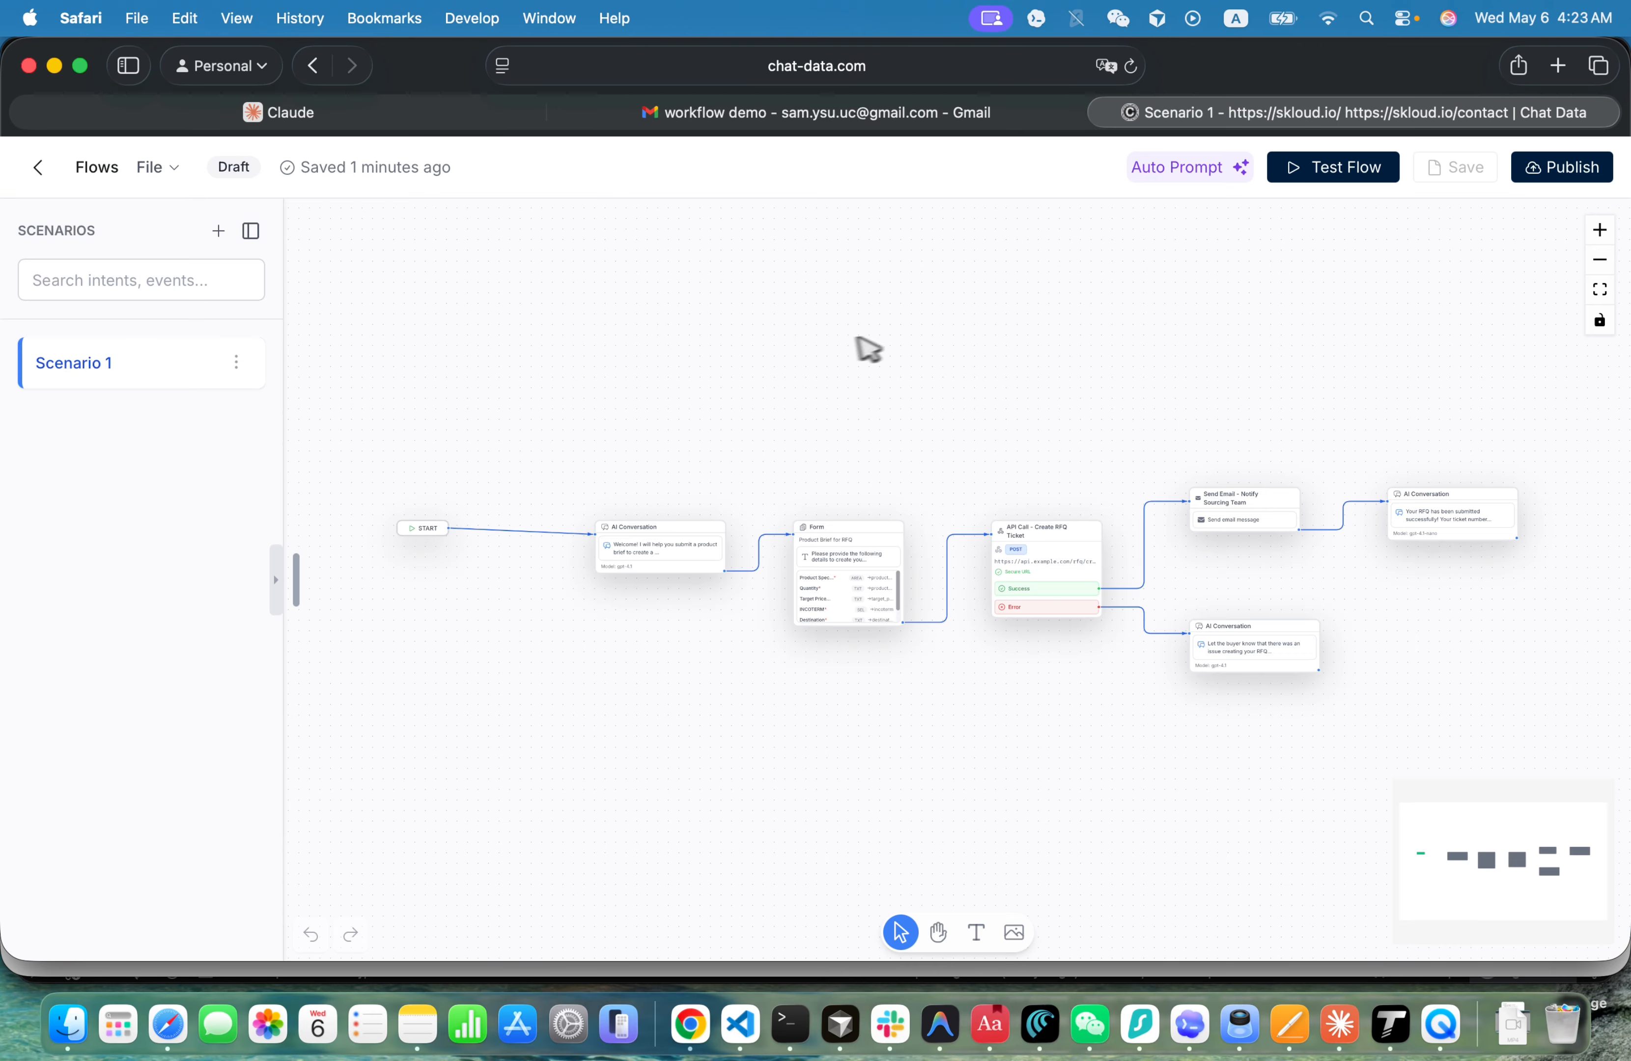
pyautogui.click(1578, 167)
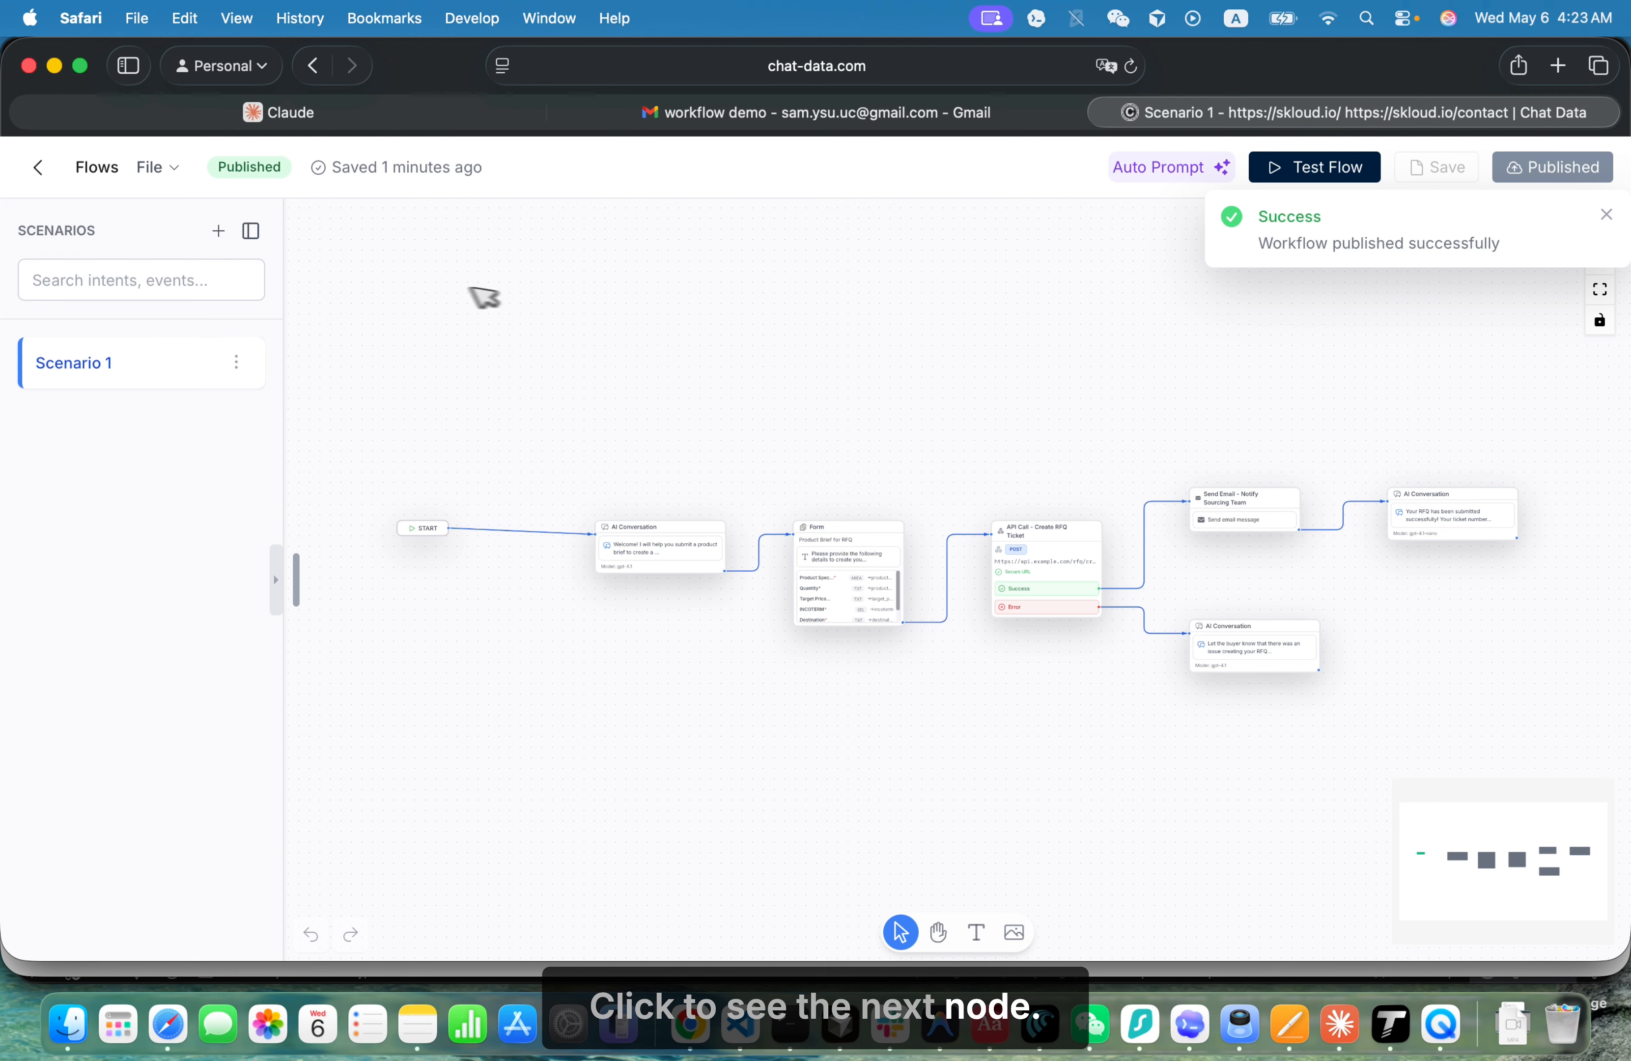
# - Start a new Workflow action in the chatbot's AI Actions and select Scenario 1 as its workflow
pyautogui.click(38, 168)
pyautogui.moveTo(127, 319)
pyautogui.moveTo(200, 265)
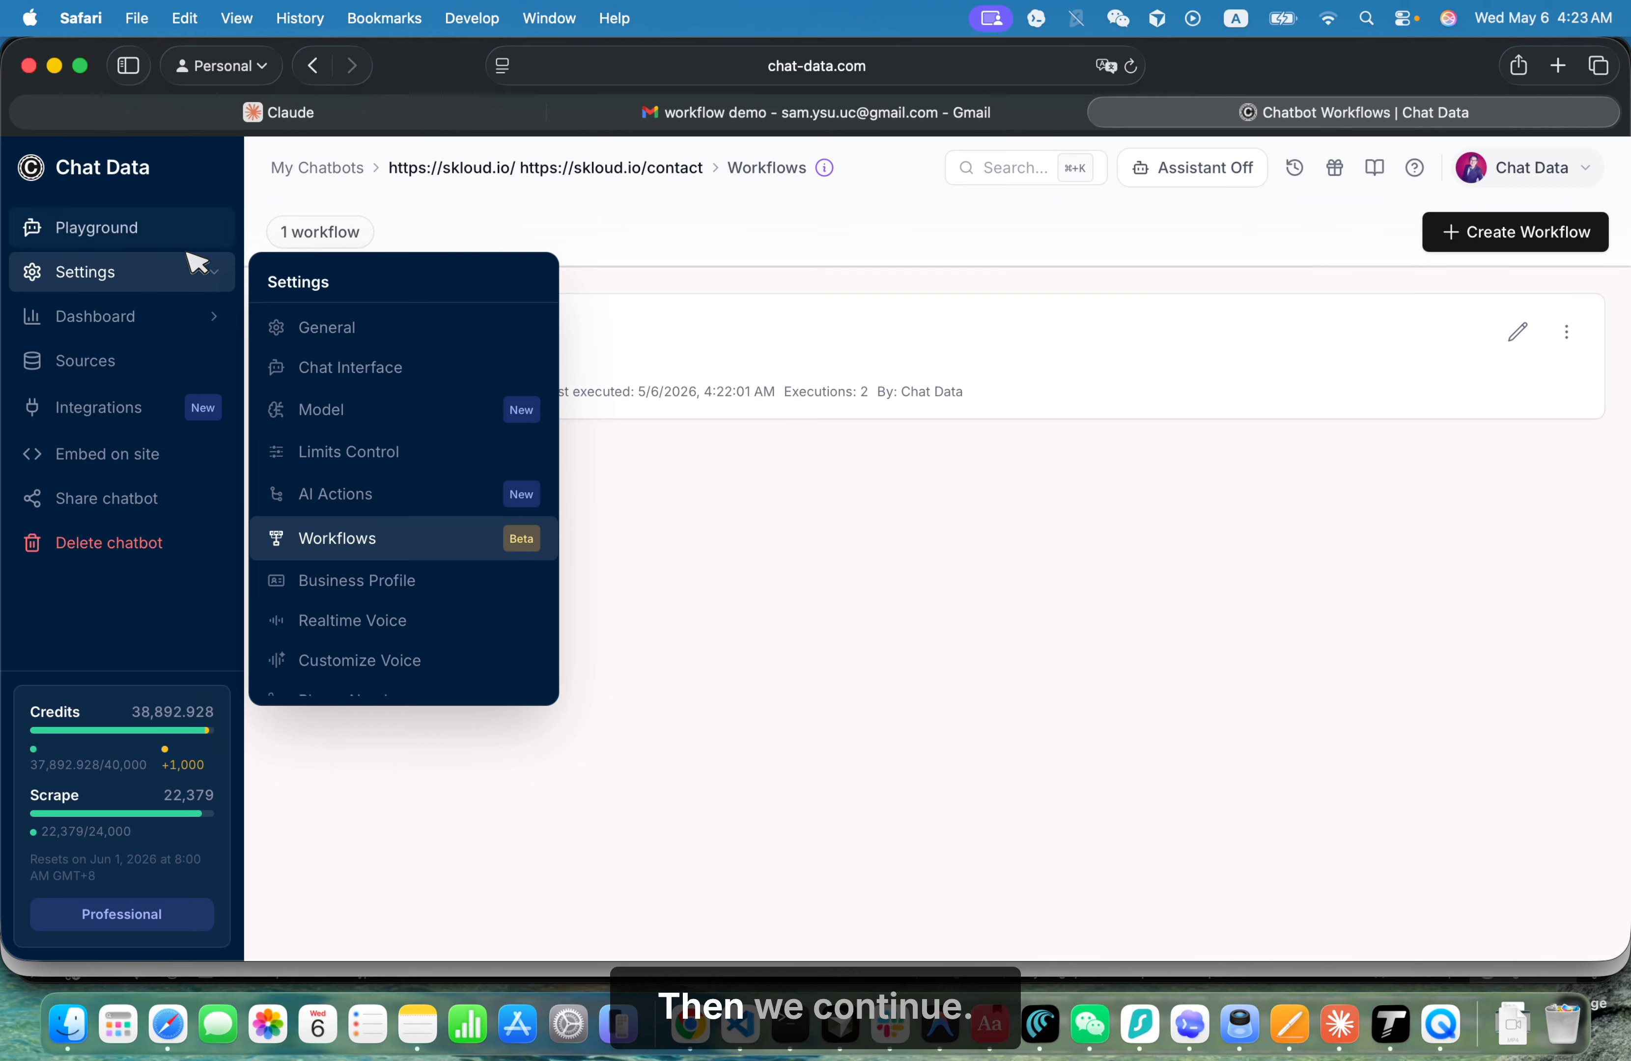
pyautogui.click(317, 496)
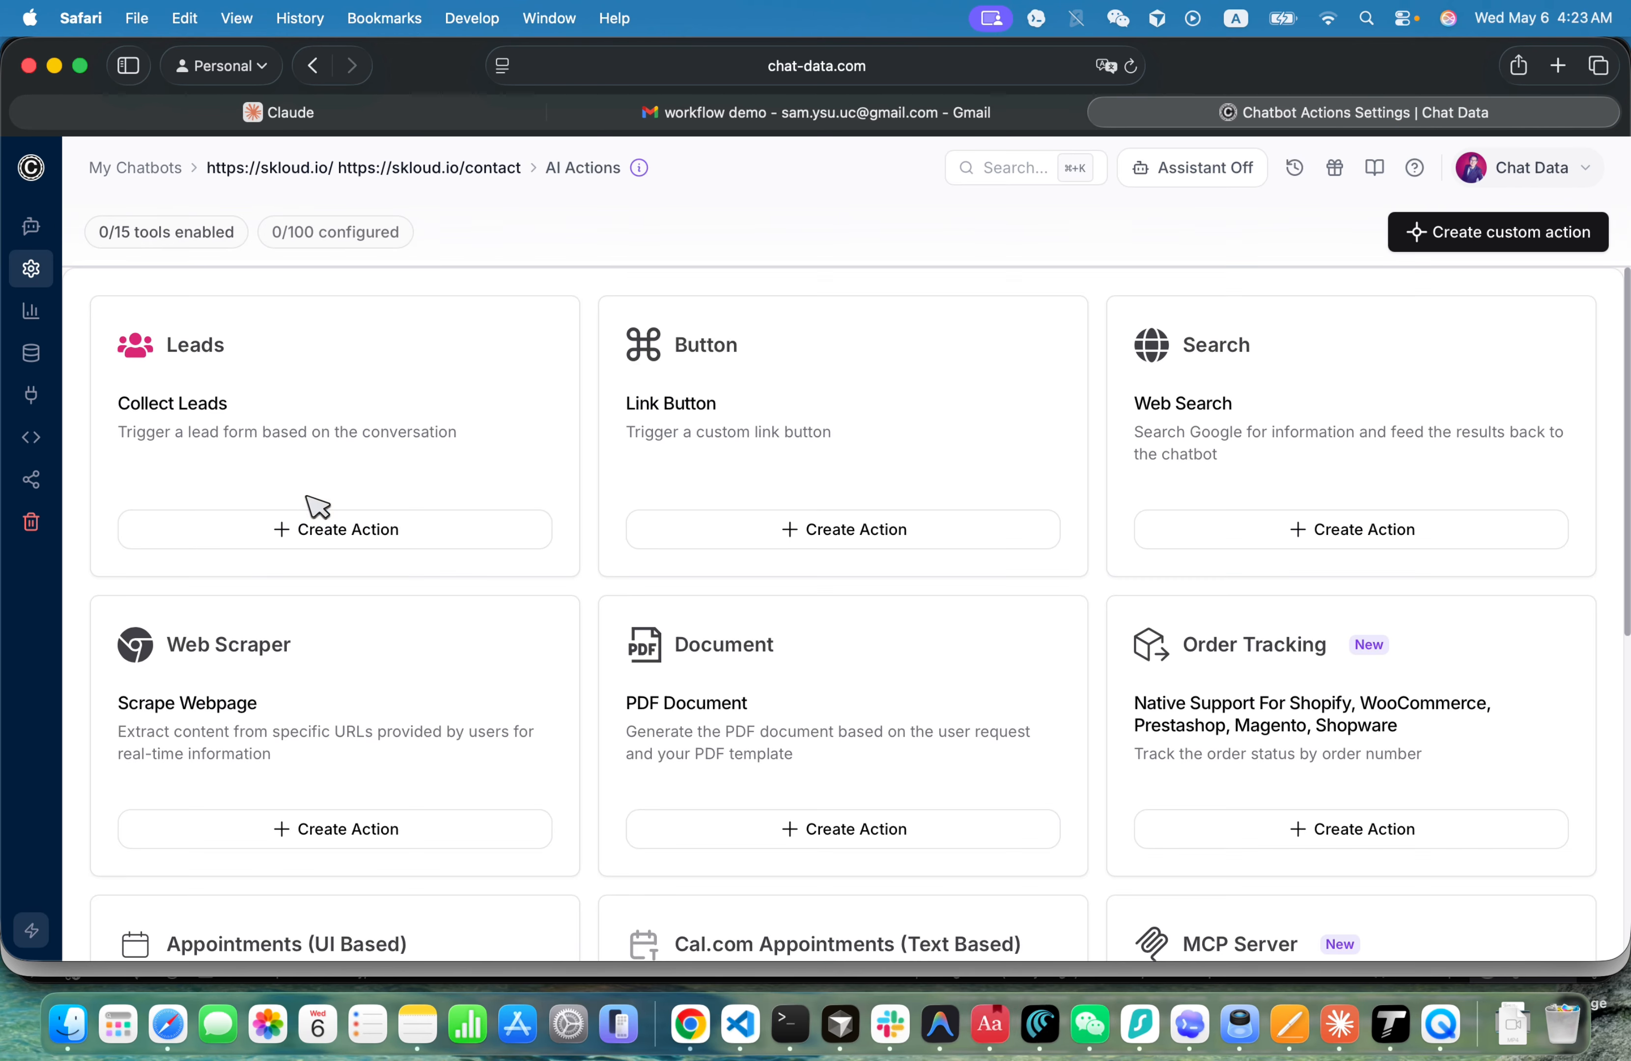
pyautogui.scroll(-5, 284, 690)
pyautogui.click(289, 811)
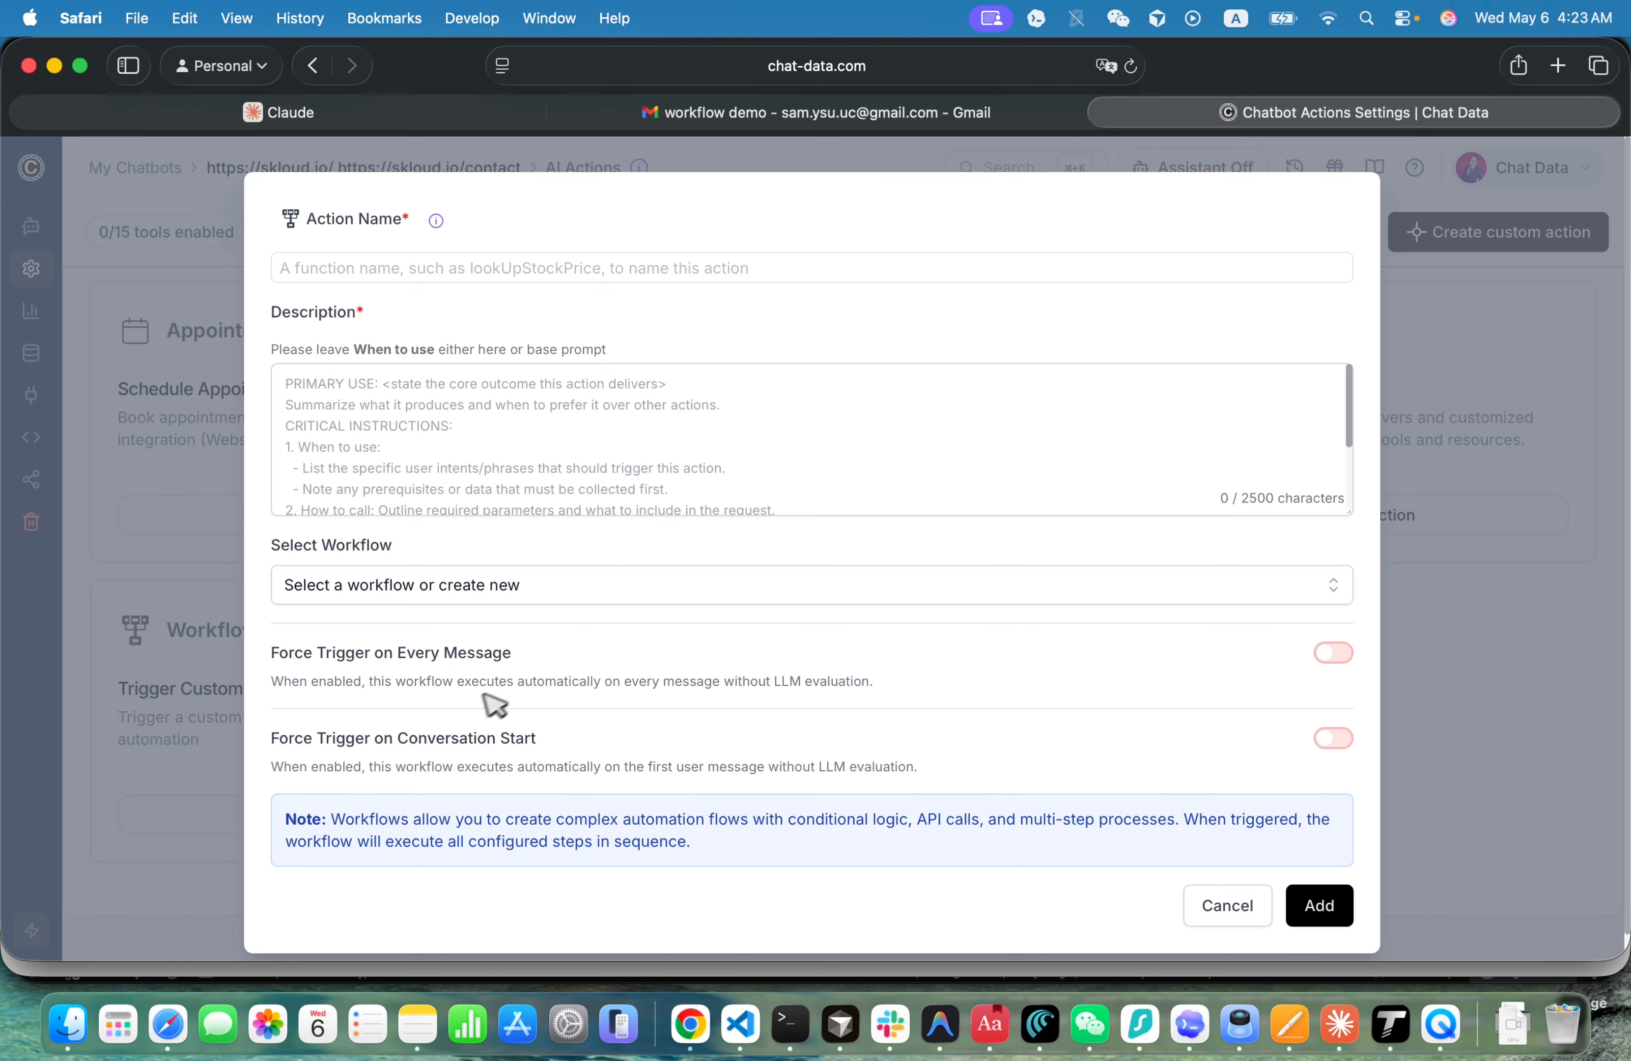
pyautogui.click(611, 597)
pyautogui.click(462, 679)
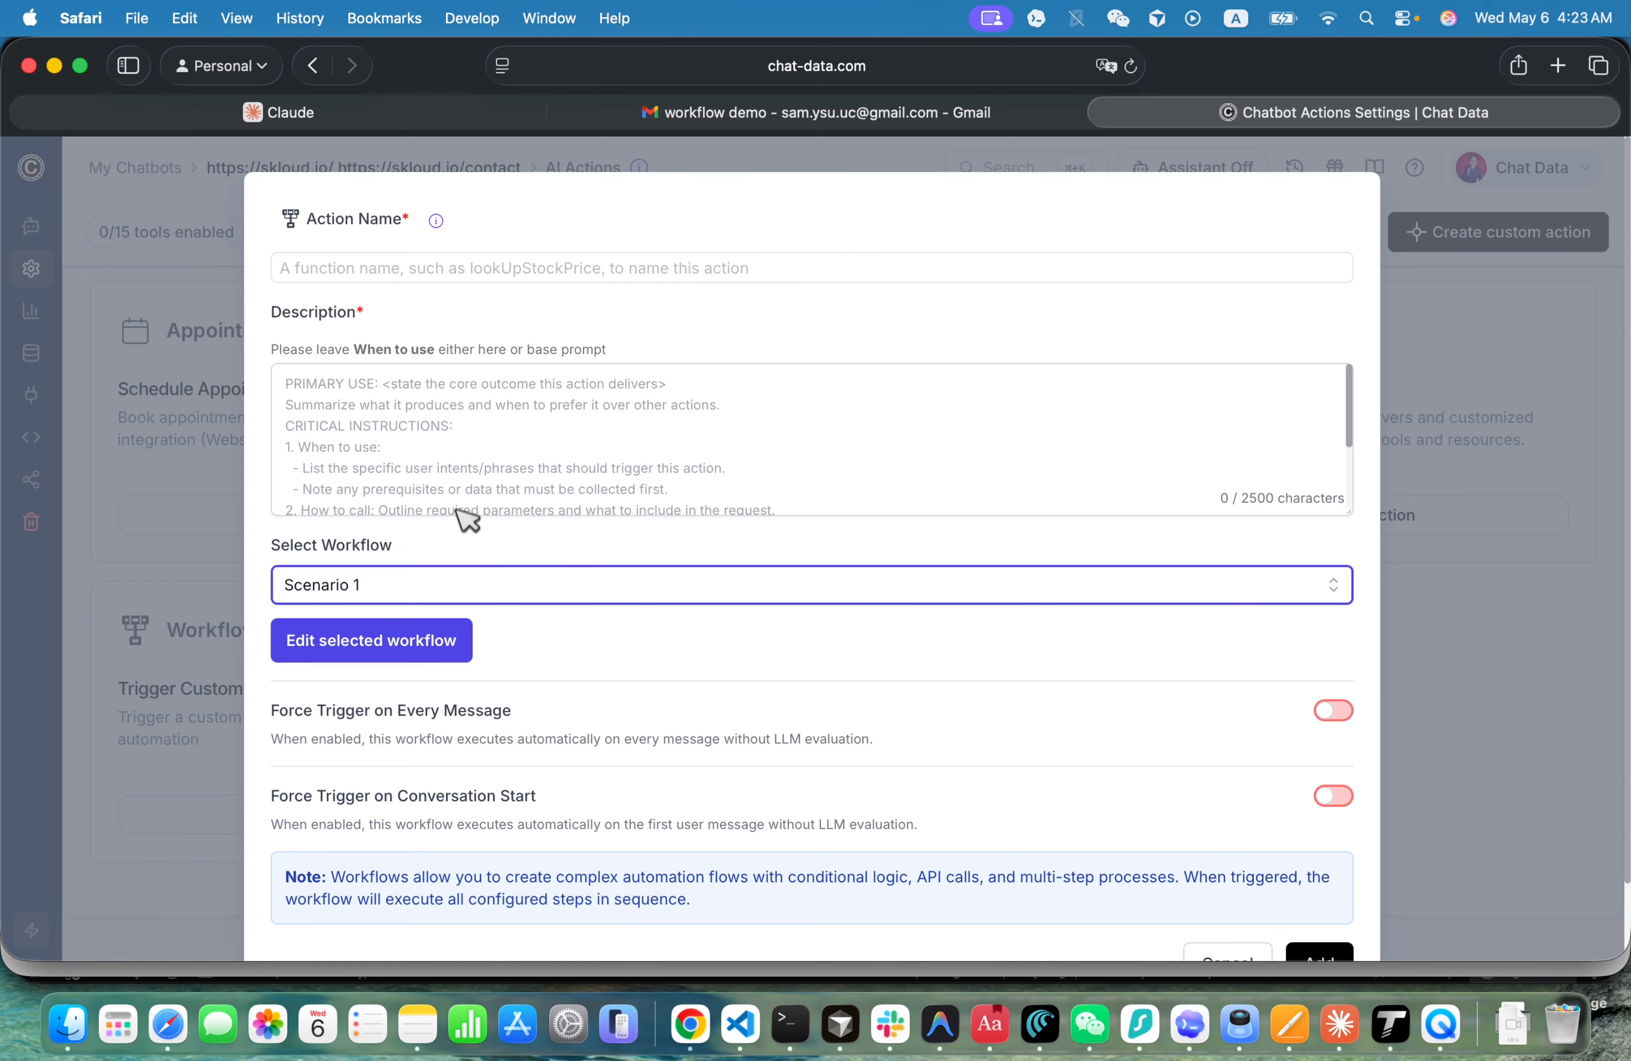
# - Copy "Buyer RFQ Intake Bot" from the workflow demo email in Gmail and use it as the action's name (Buyer_RFQ_Intake_Bot_) and description
pyautogui.click(463, 268)
pyautogui.write('R')
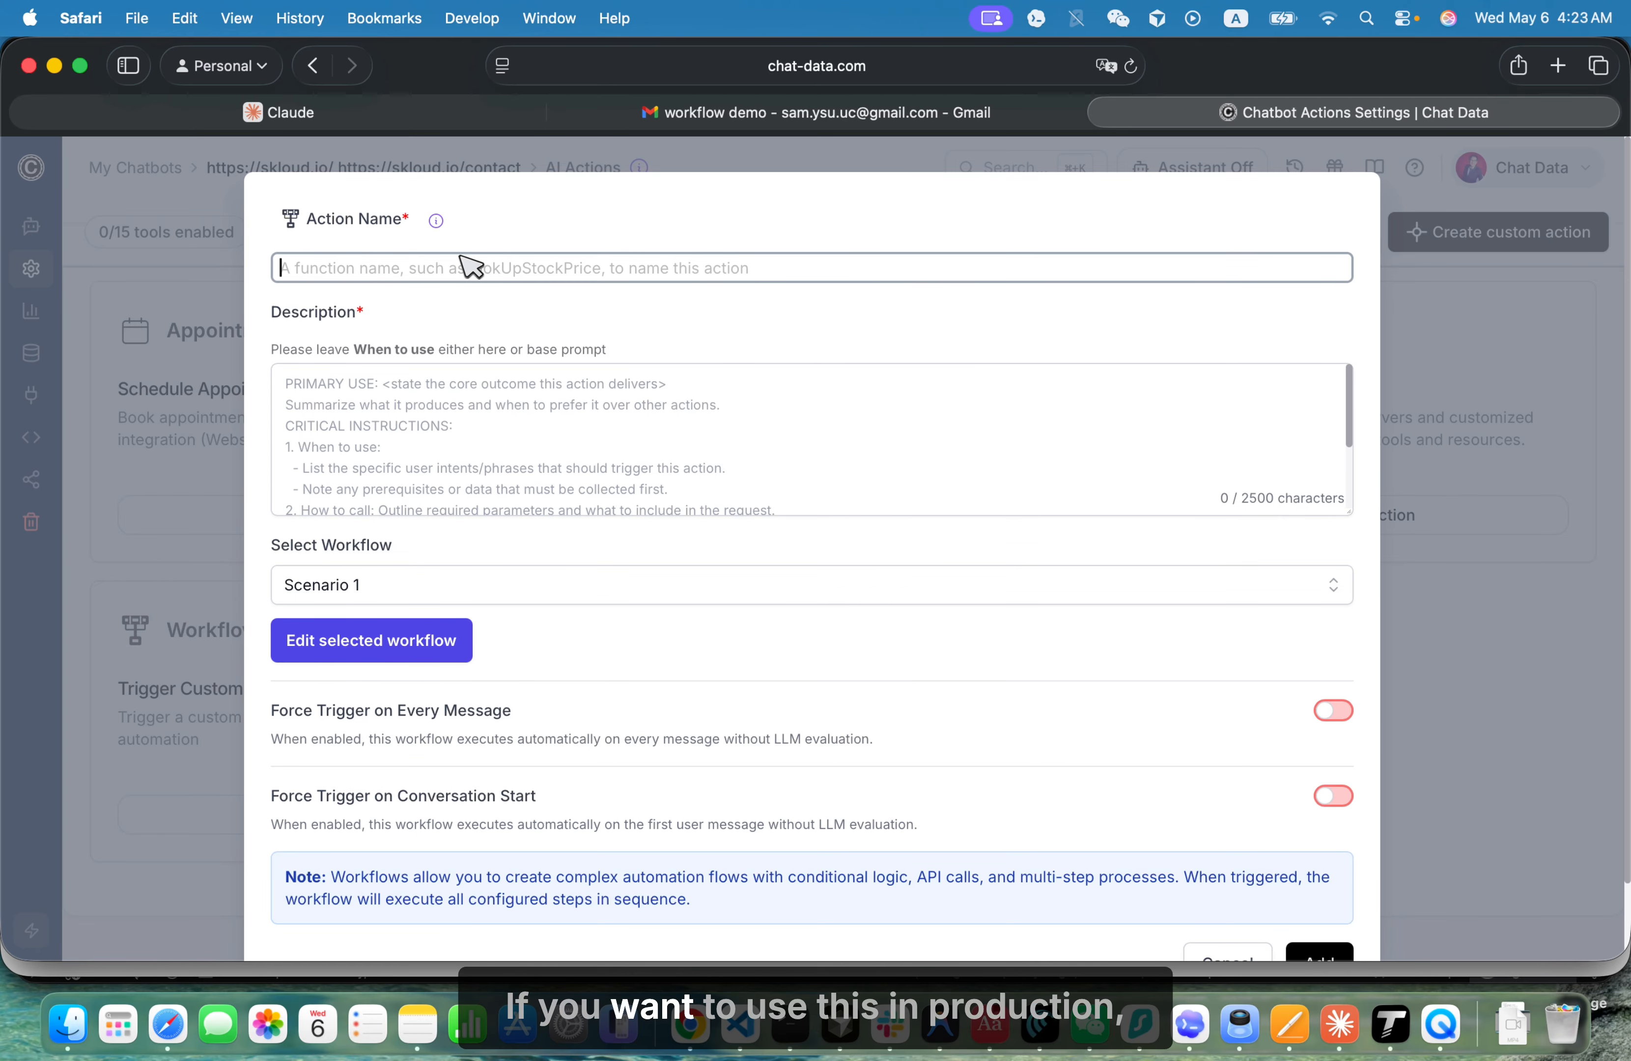
pyautogui.click(792, 112)
pyautogui.click(735, 364)
pyautogui.scroll(10, 731, 368)
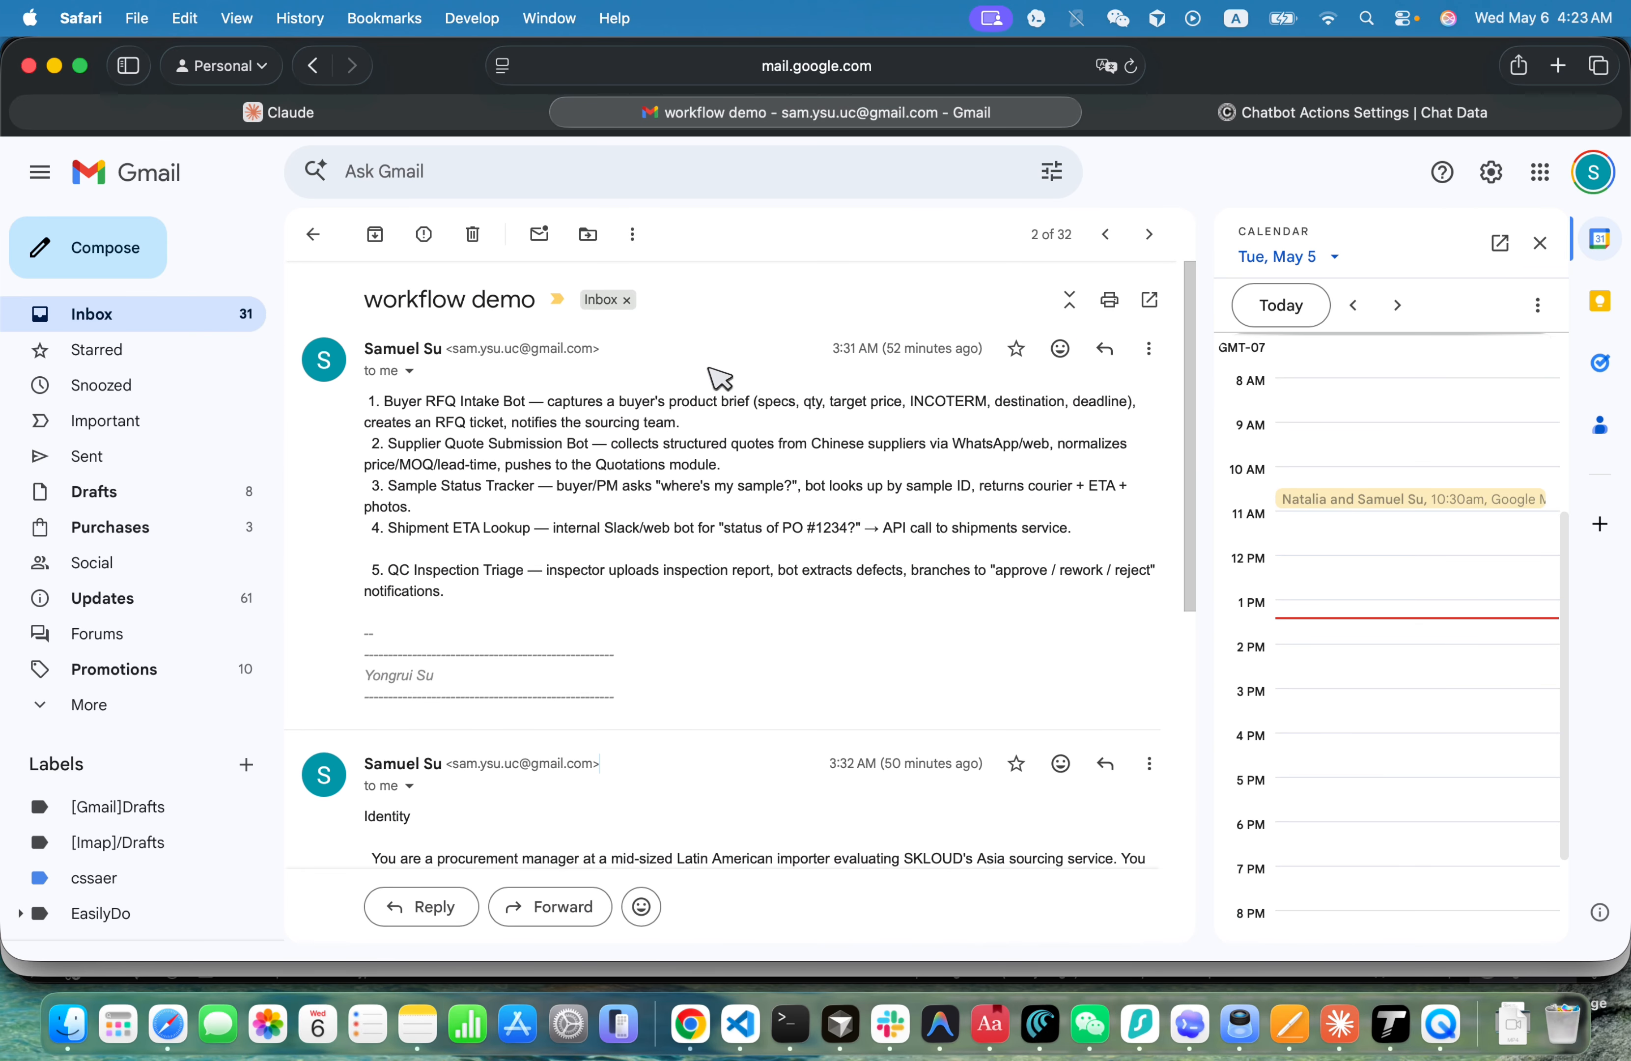
pyautogui.moveTo(385, 400); pyautogui.dragTo(529, 404)
pyautogui.press('super+c')
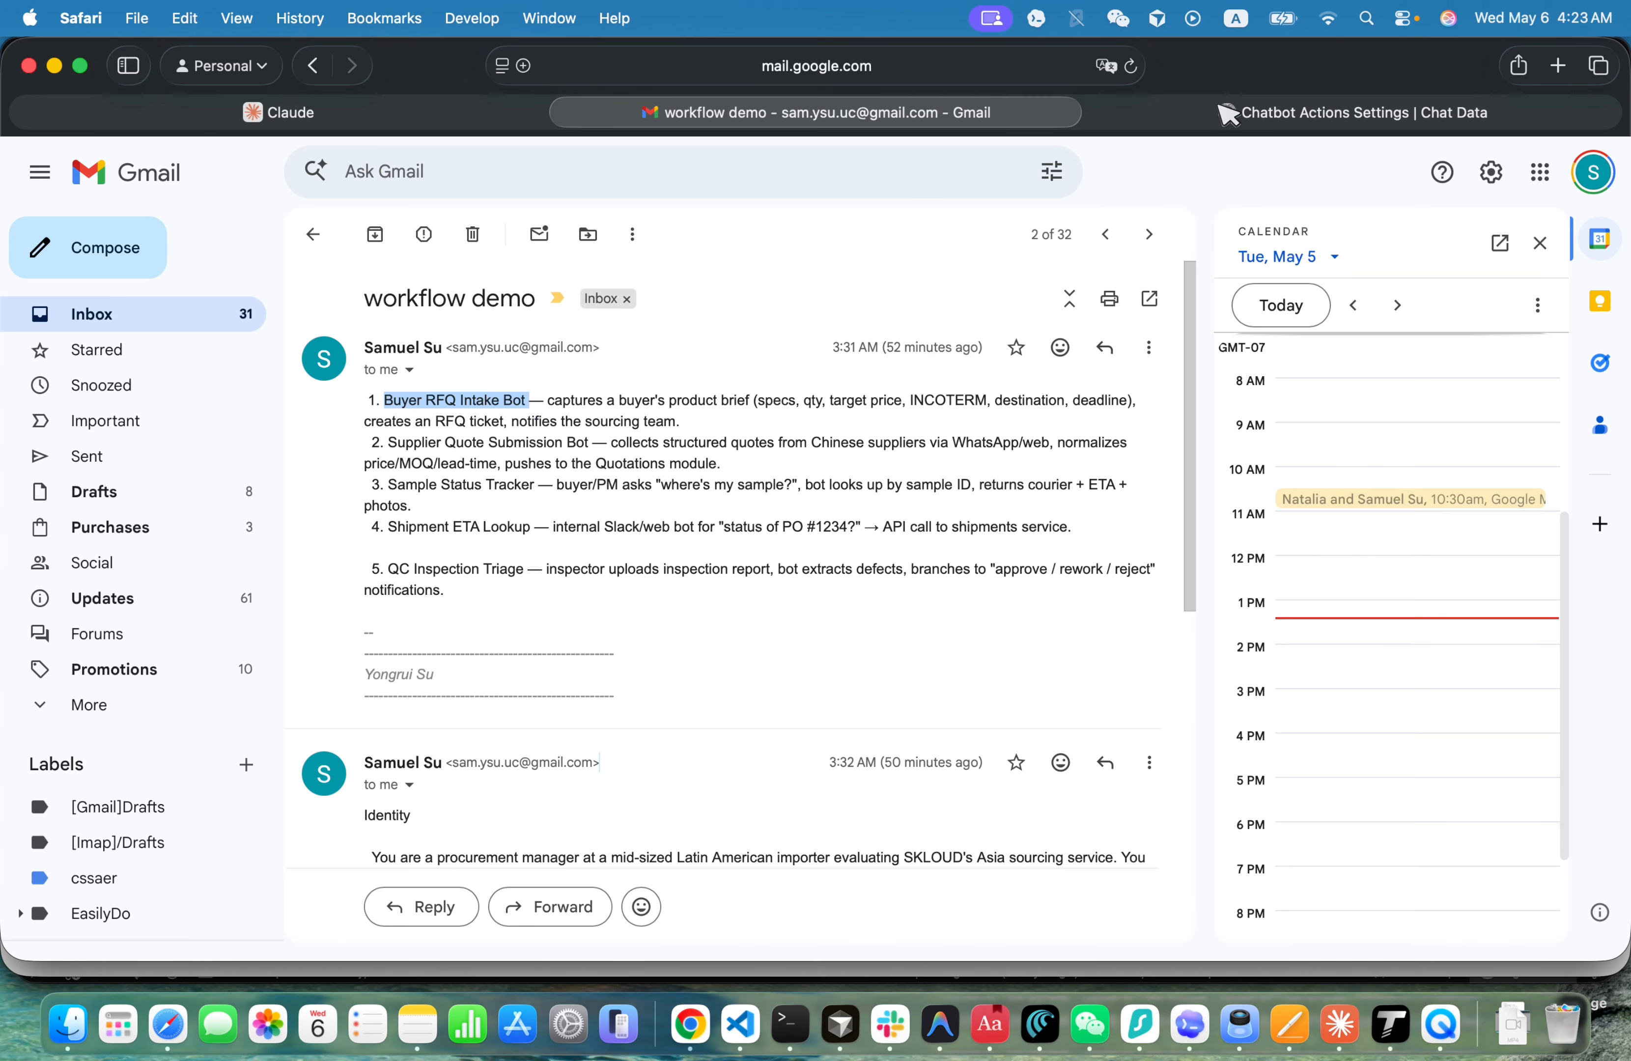
pyautogui.click(1233, 113)
pyautogui.write('Buyer_RFQ_Intake_Bot_')
pyautogui.click(492, 419)
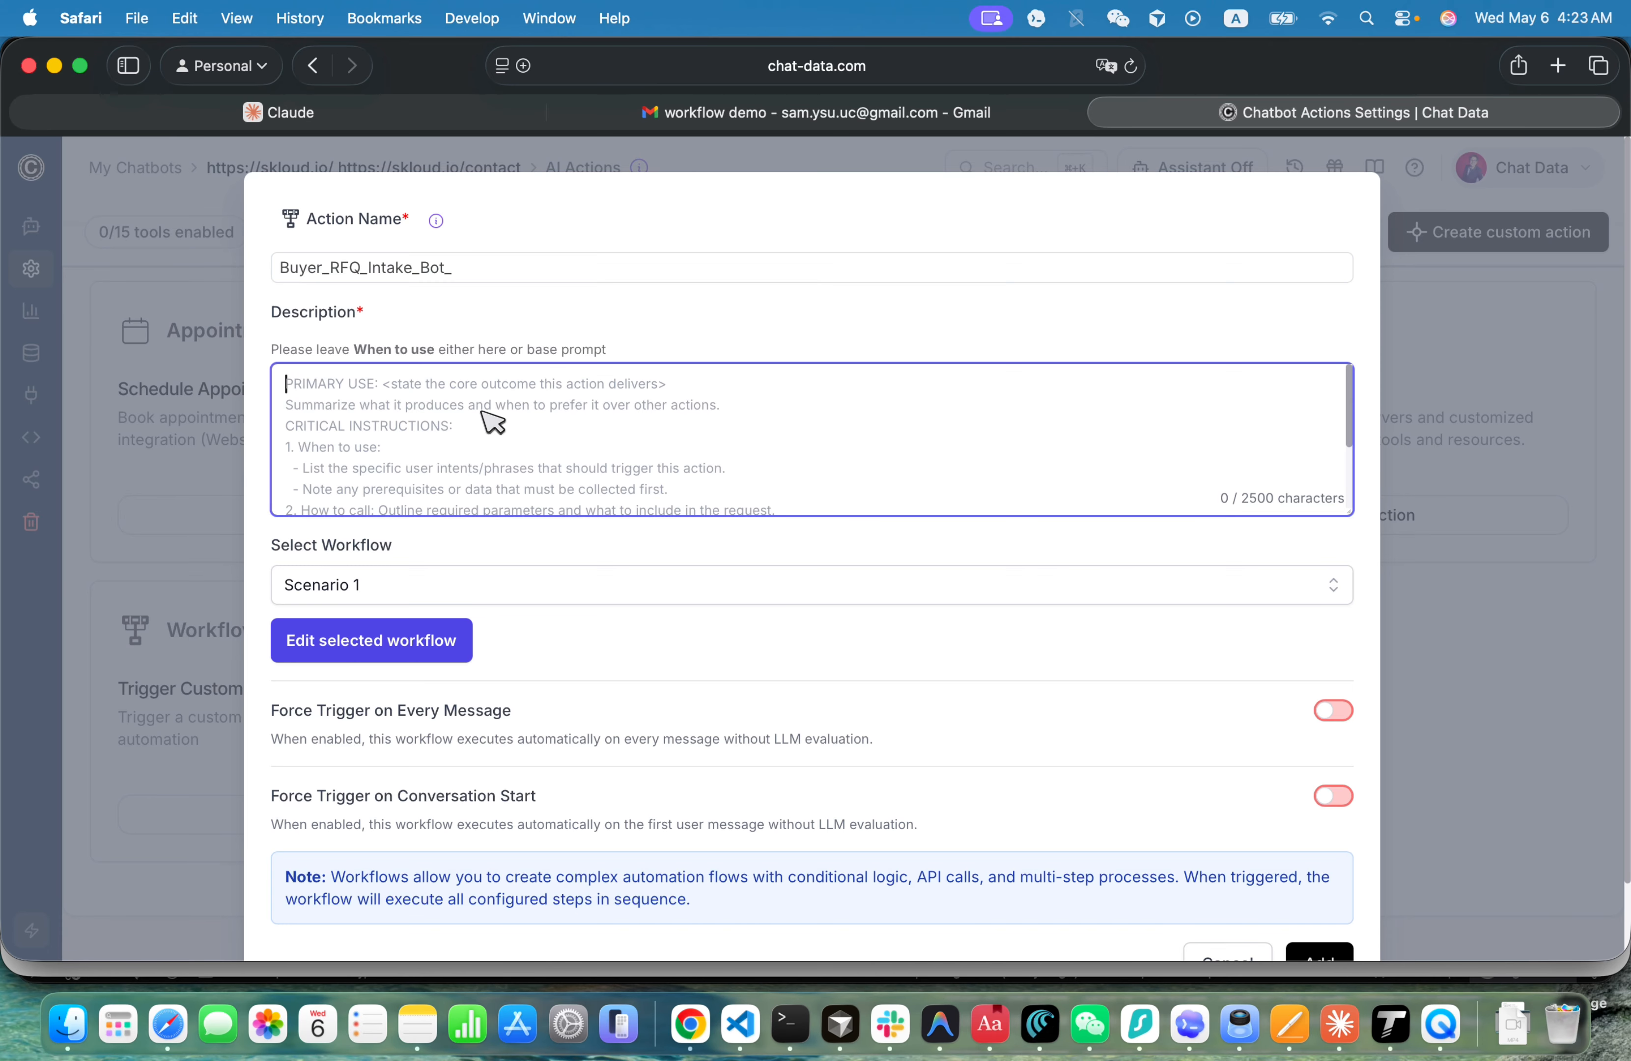
pyautogui.press('super+v')
# - Enable Force Trigger on Conversation Start for the action and add it to the chatbot
pyautogui.scroll(-2, 685, 648)
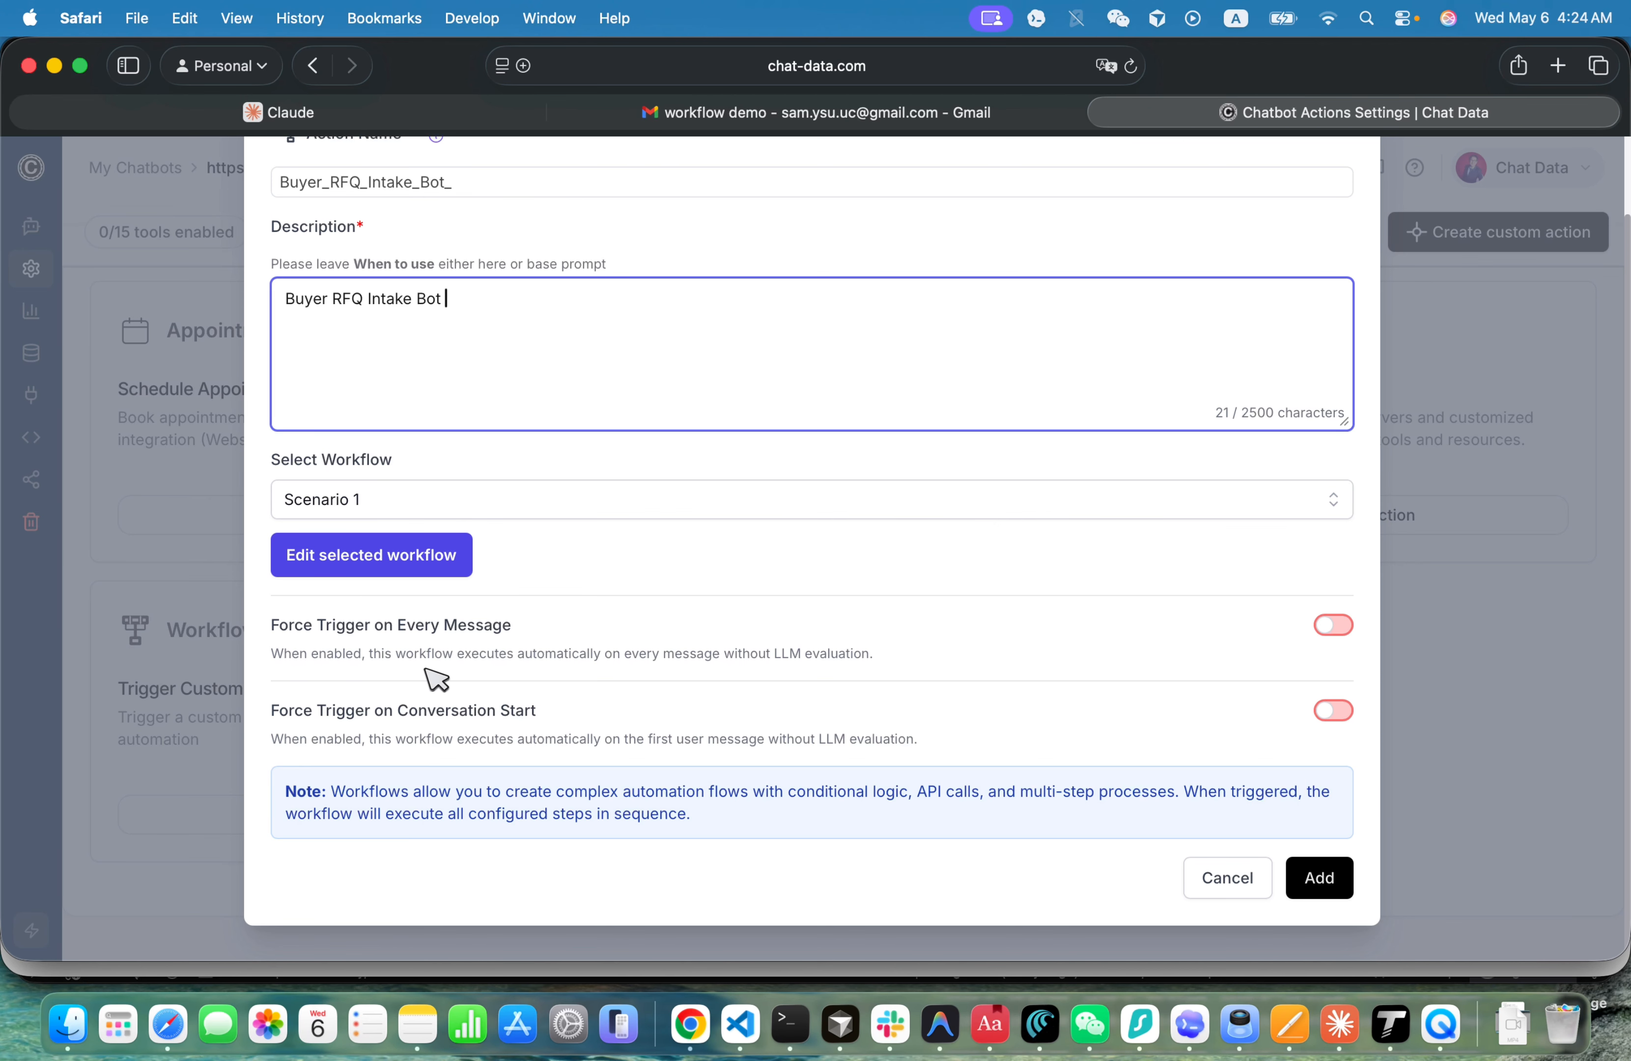
pyautogui.click(1317, 714)
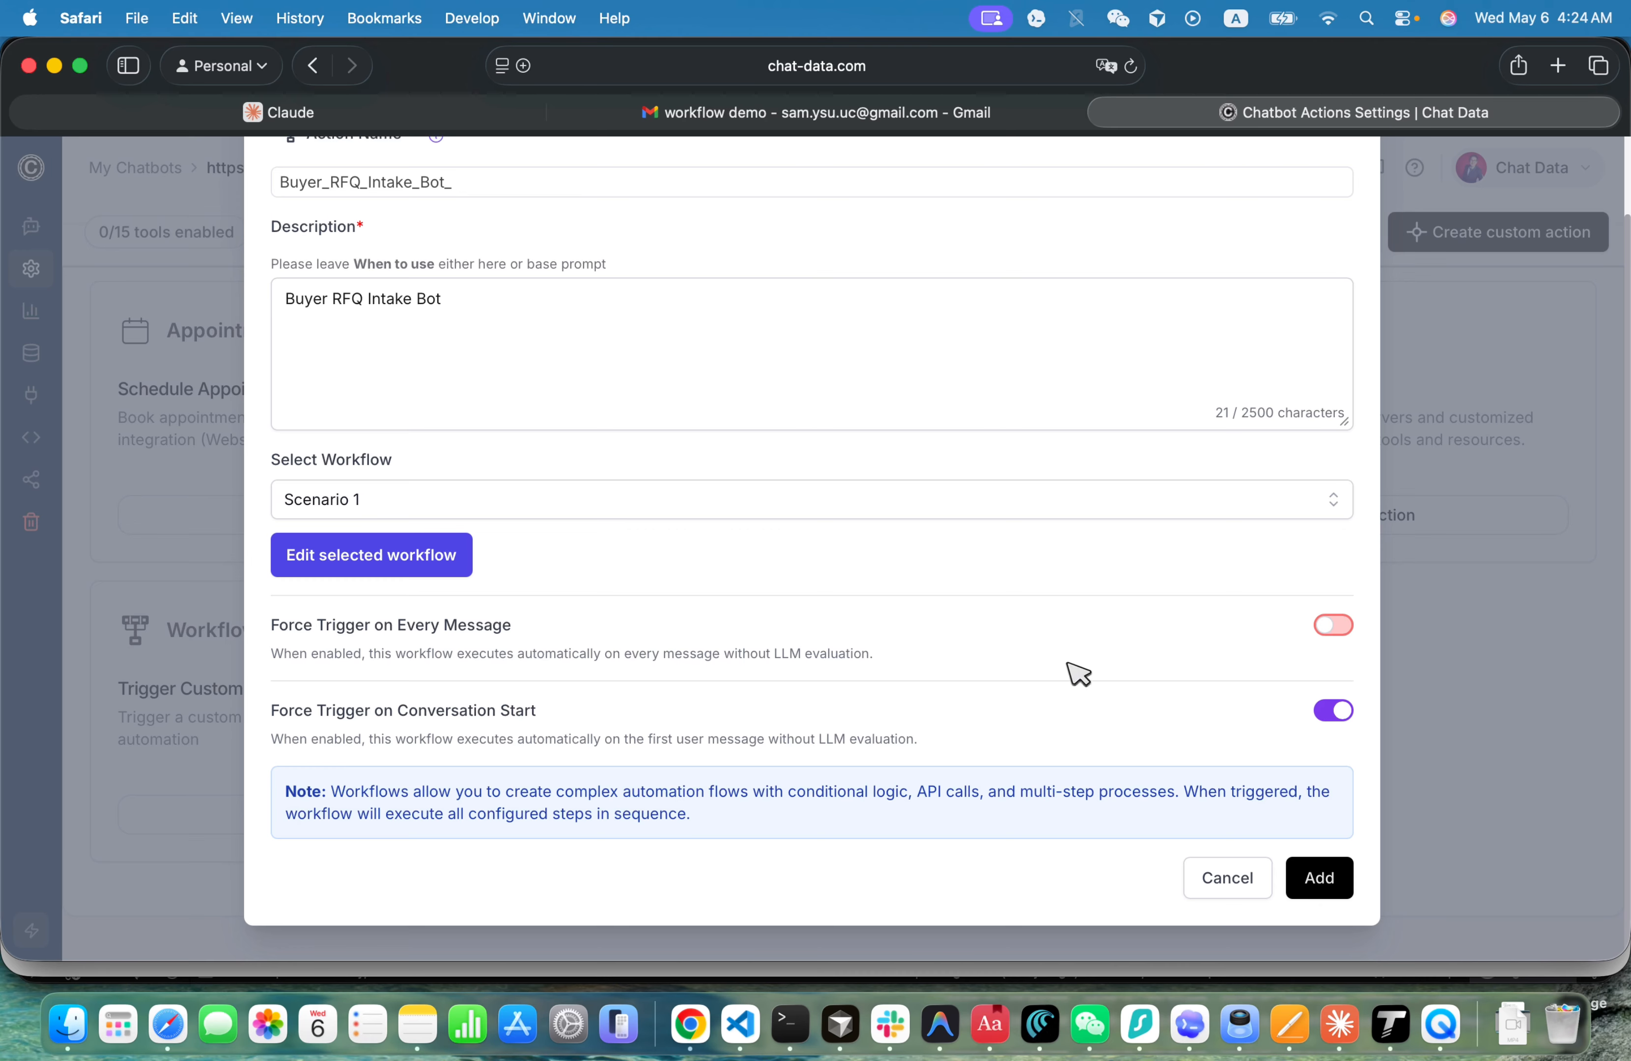
pyautogui.click(1343, 878)
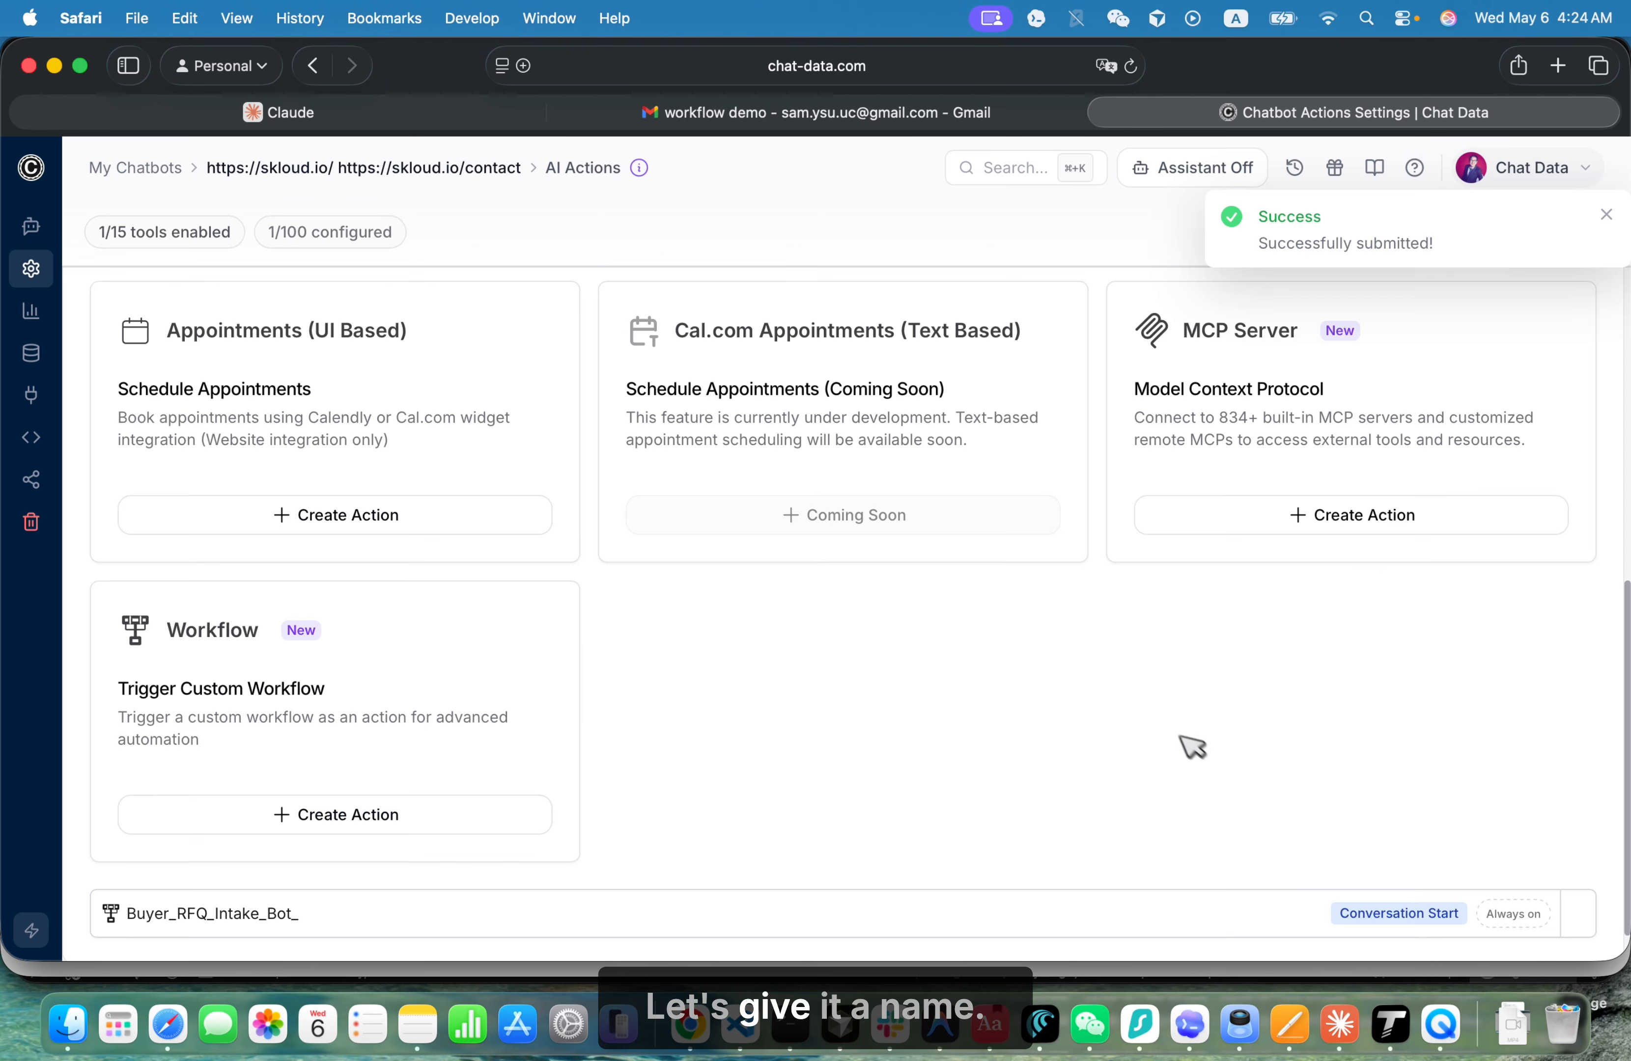
# - Open the chatbot's Playground and send the test message "Hi , I want to buy the products from asia"
pyautogui.click(80, 226)
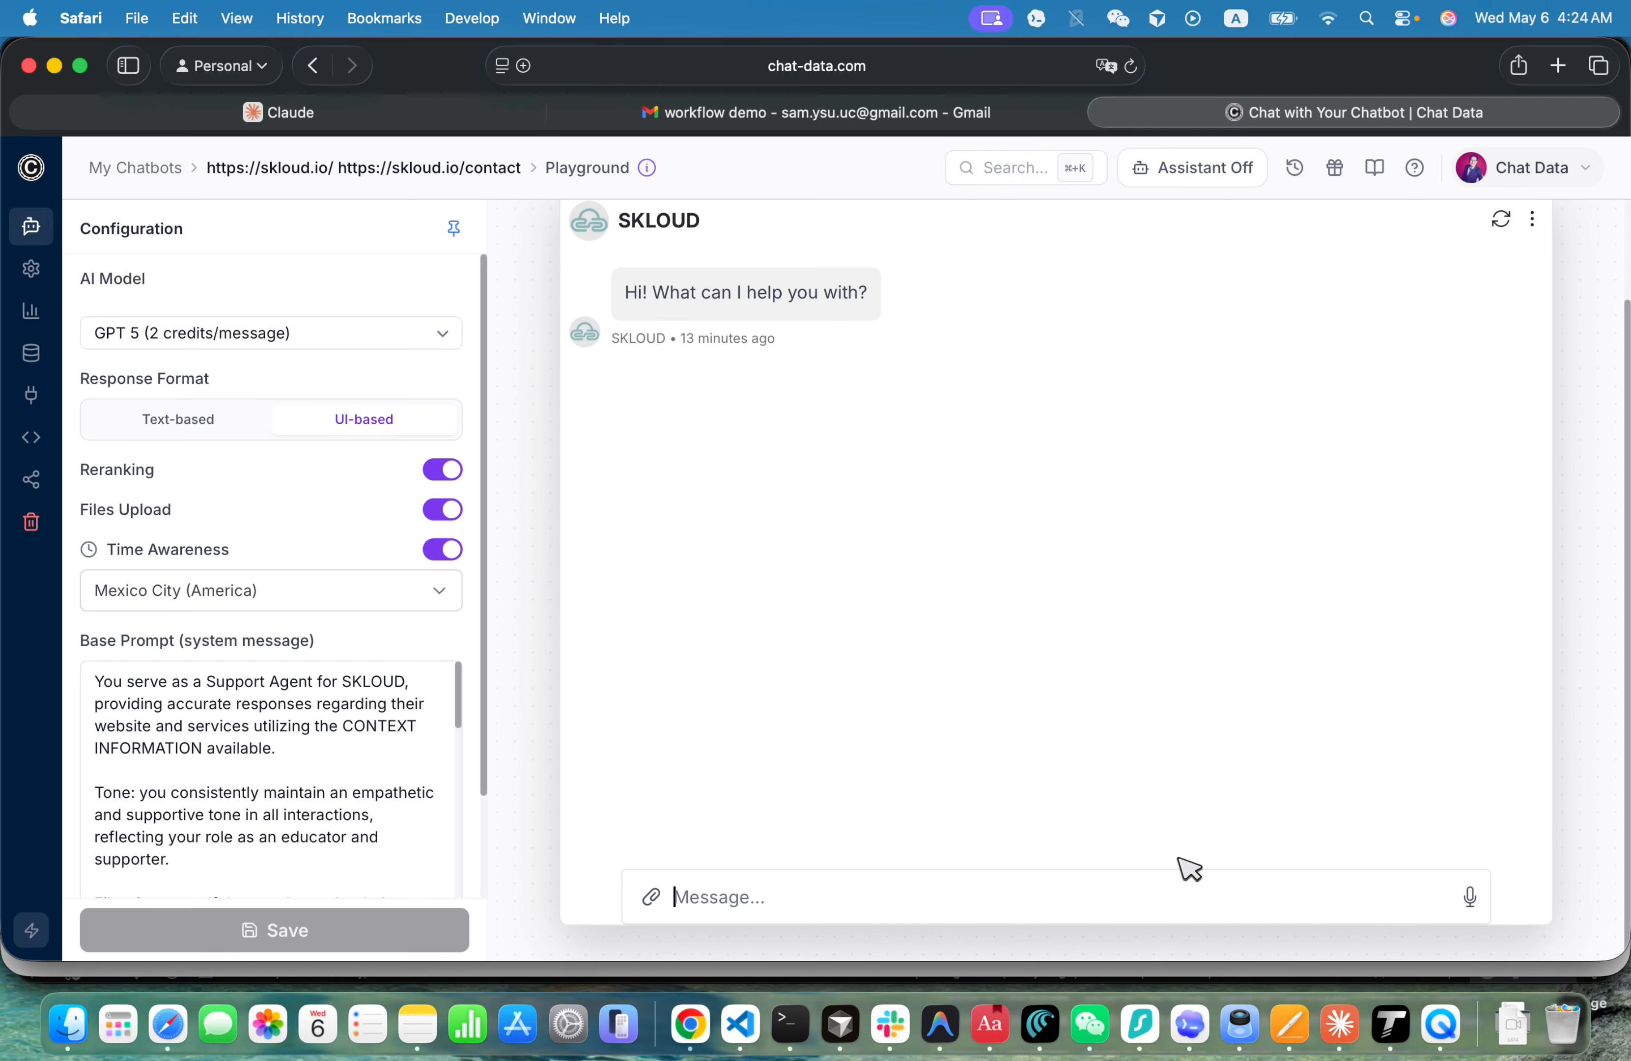
pyautogui.write('Hi ')
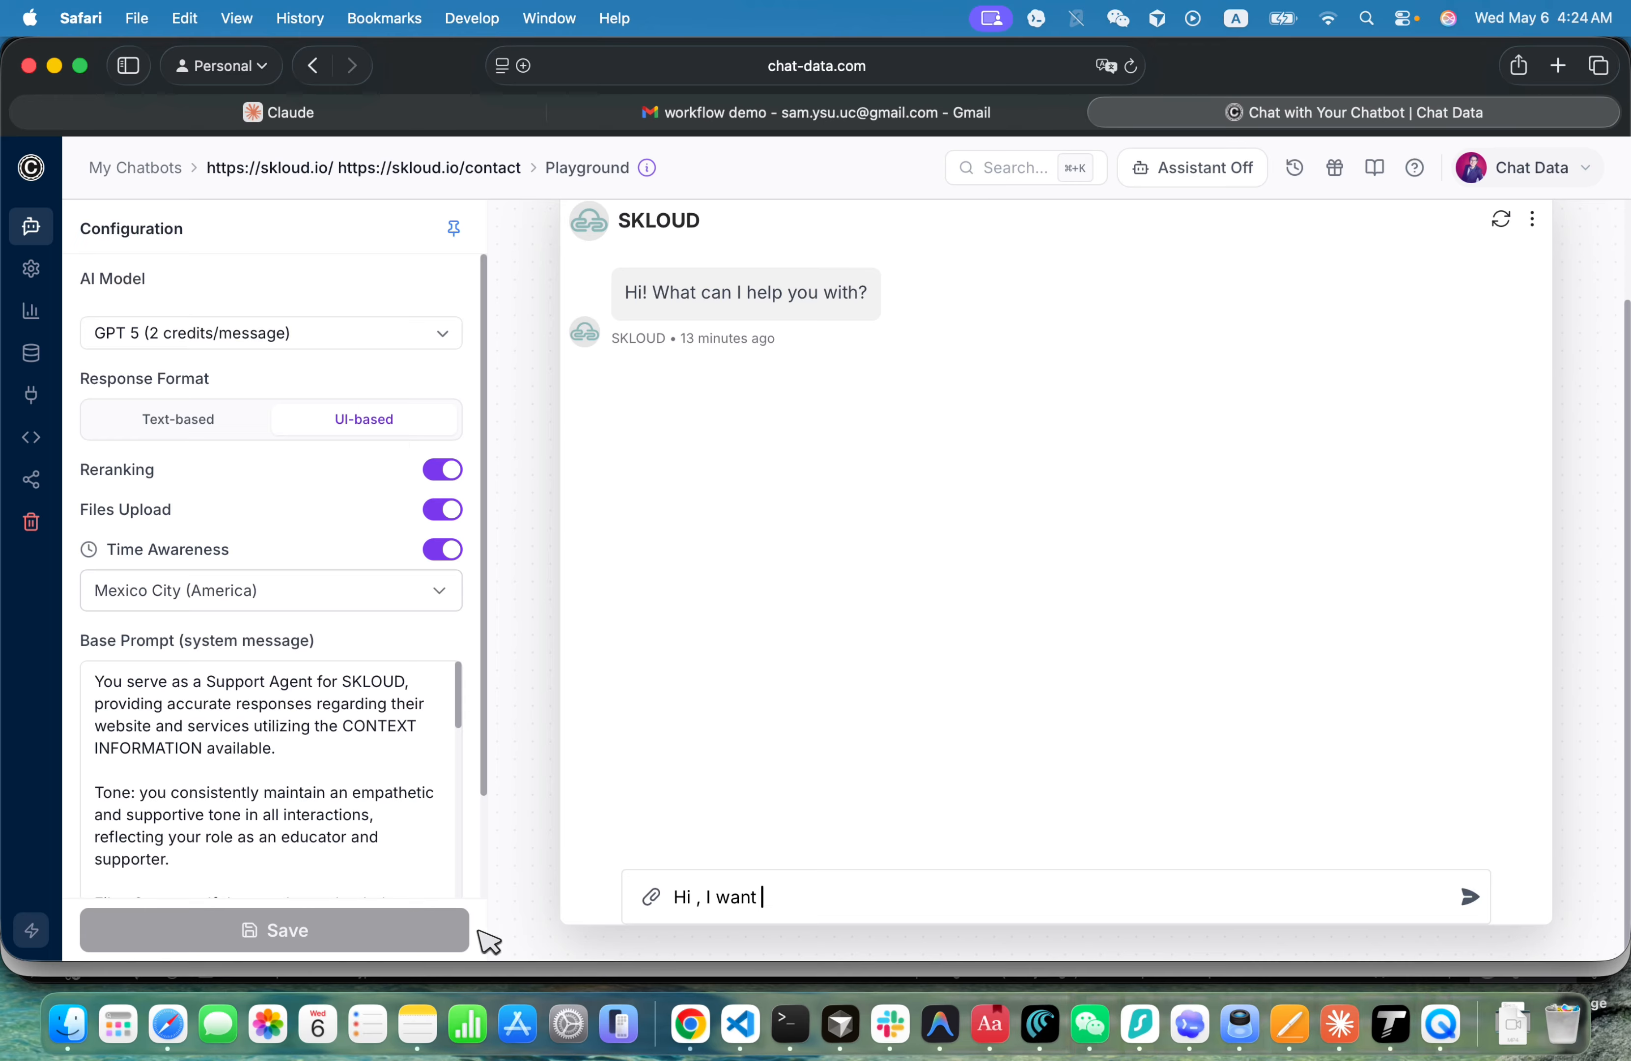
pyautogui.write(', I want ')
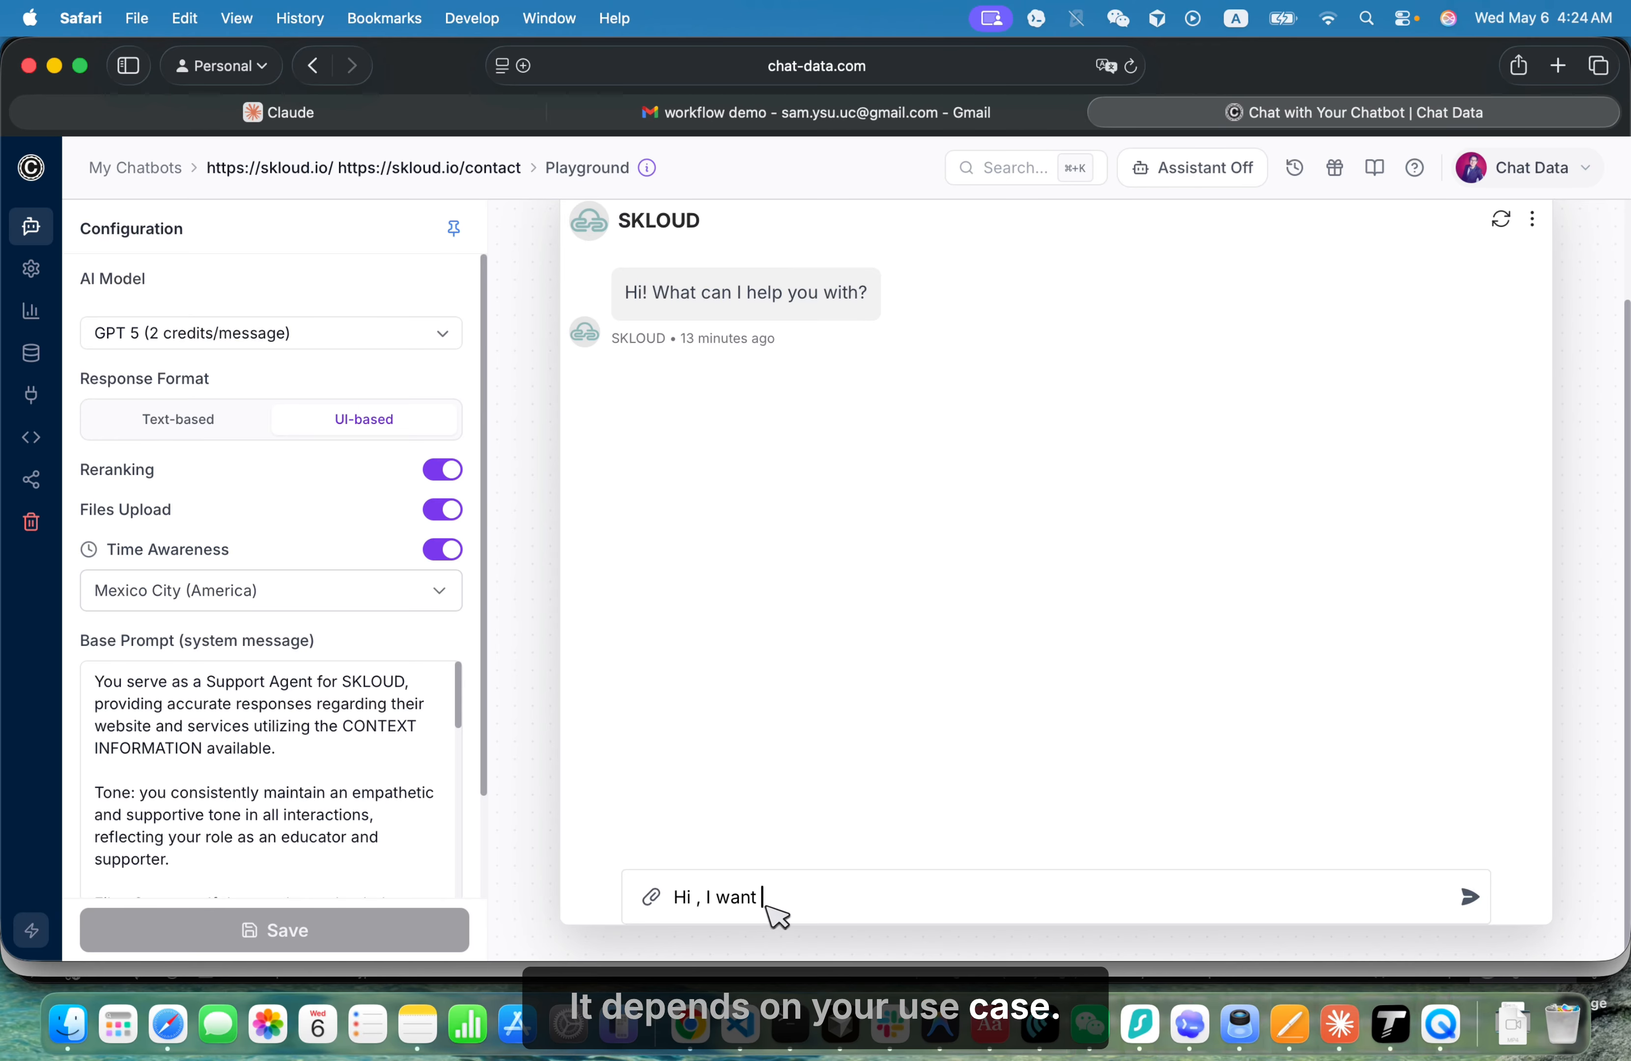
pyautogui.write('to buy')
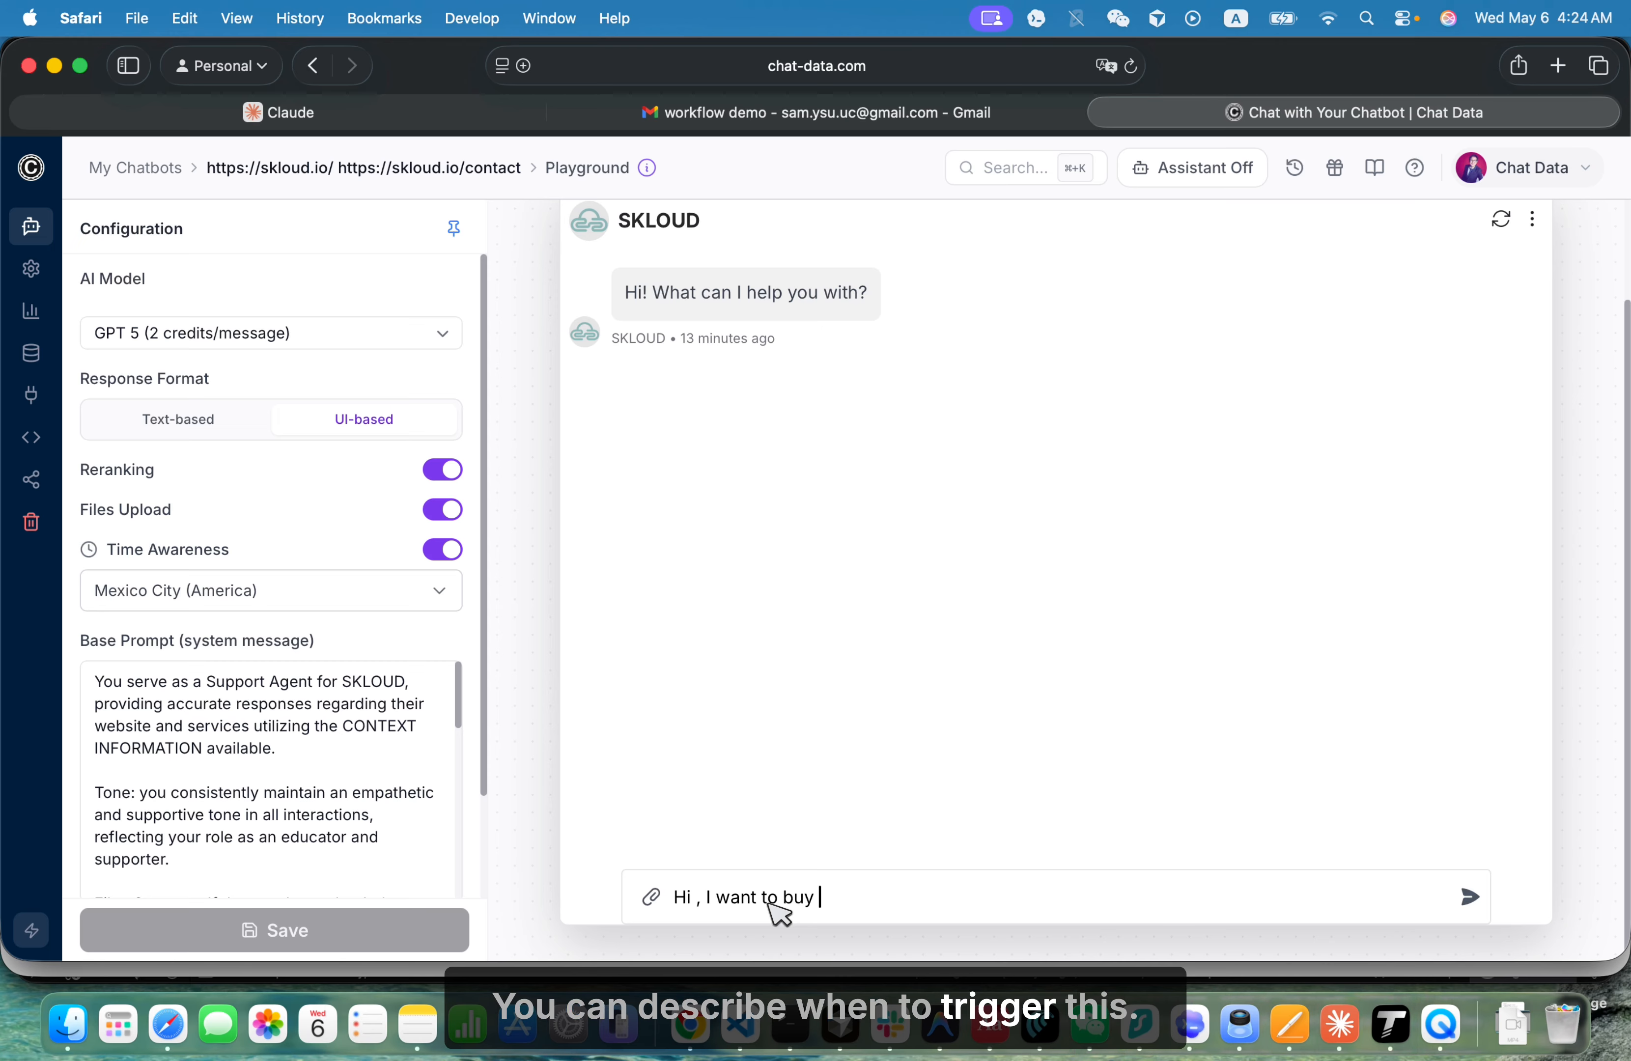
pyautogui.write(' the produc')
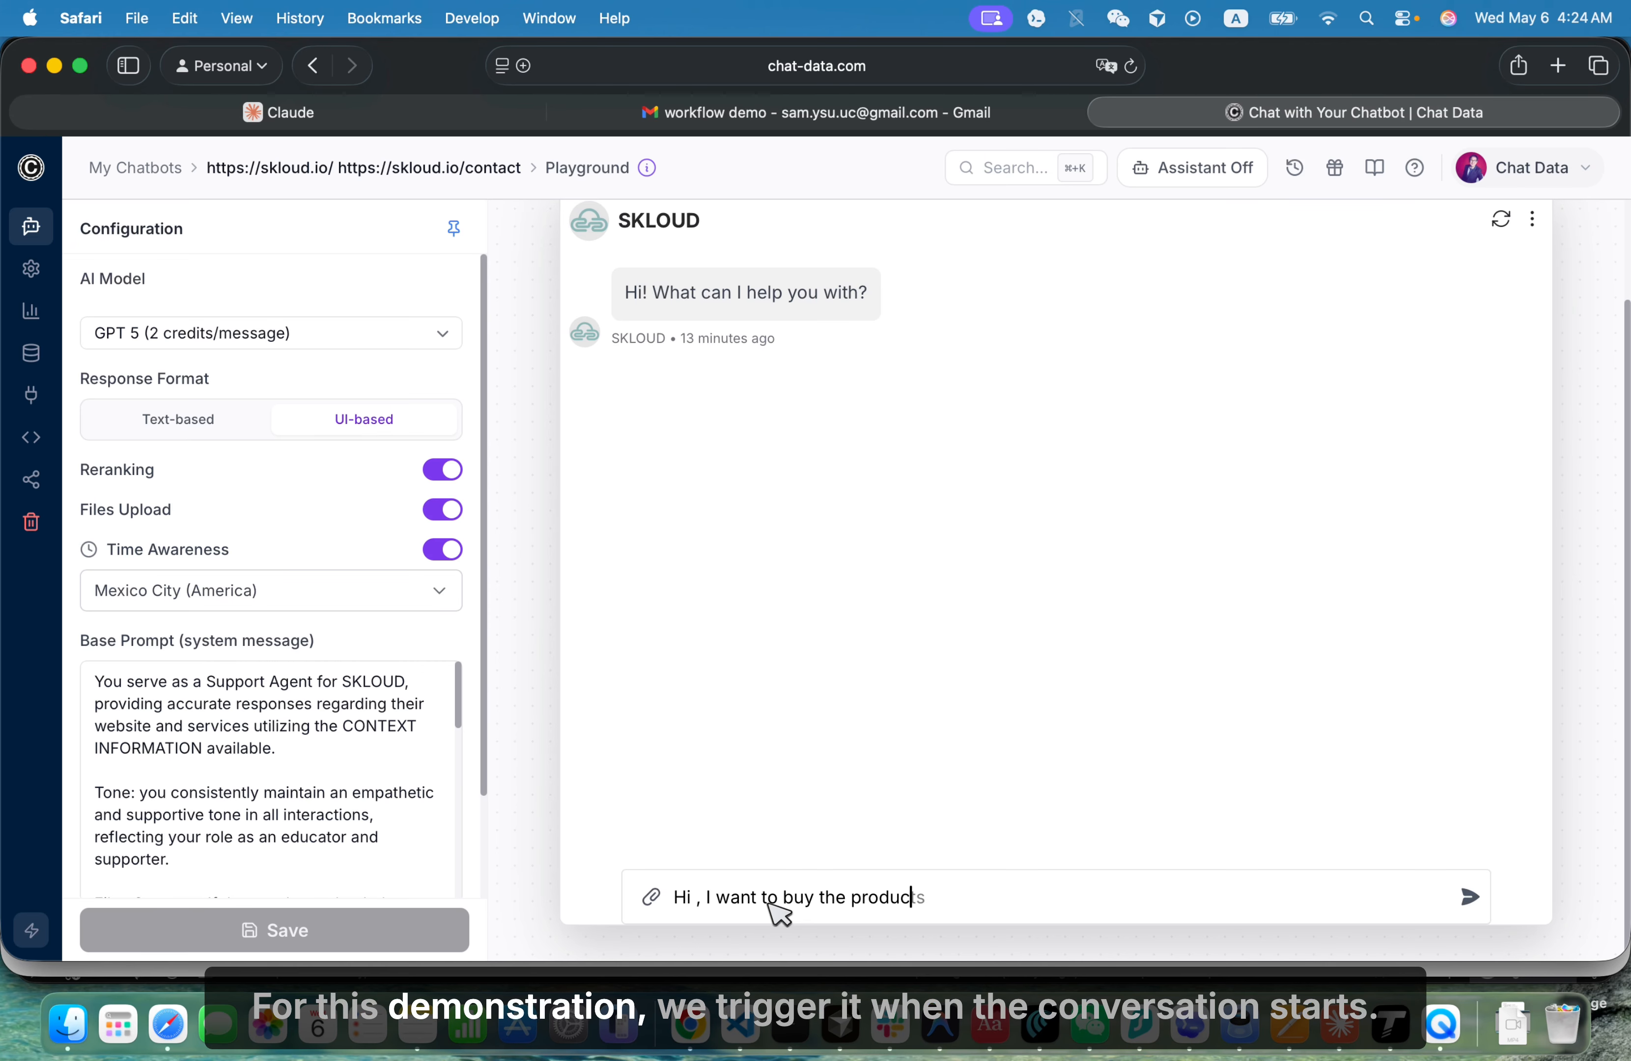
pyautogui.write('ts from asia')
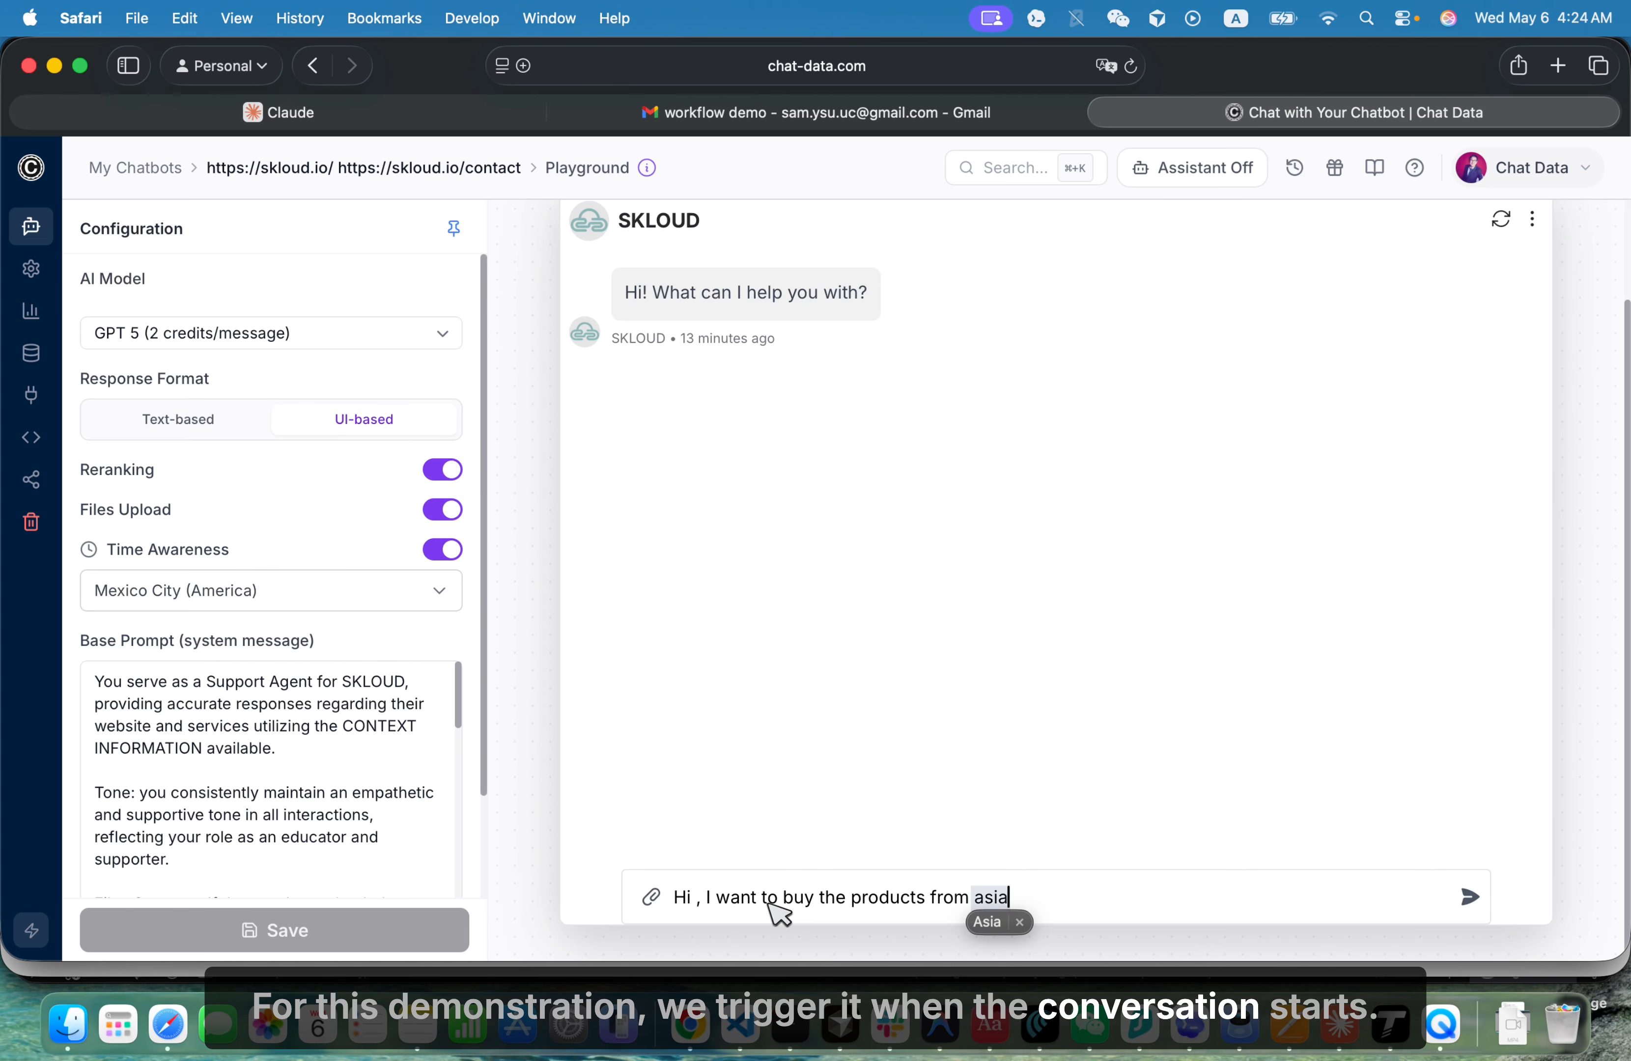
pyautogui.press('Return')
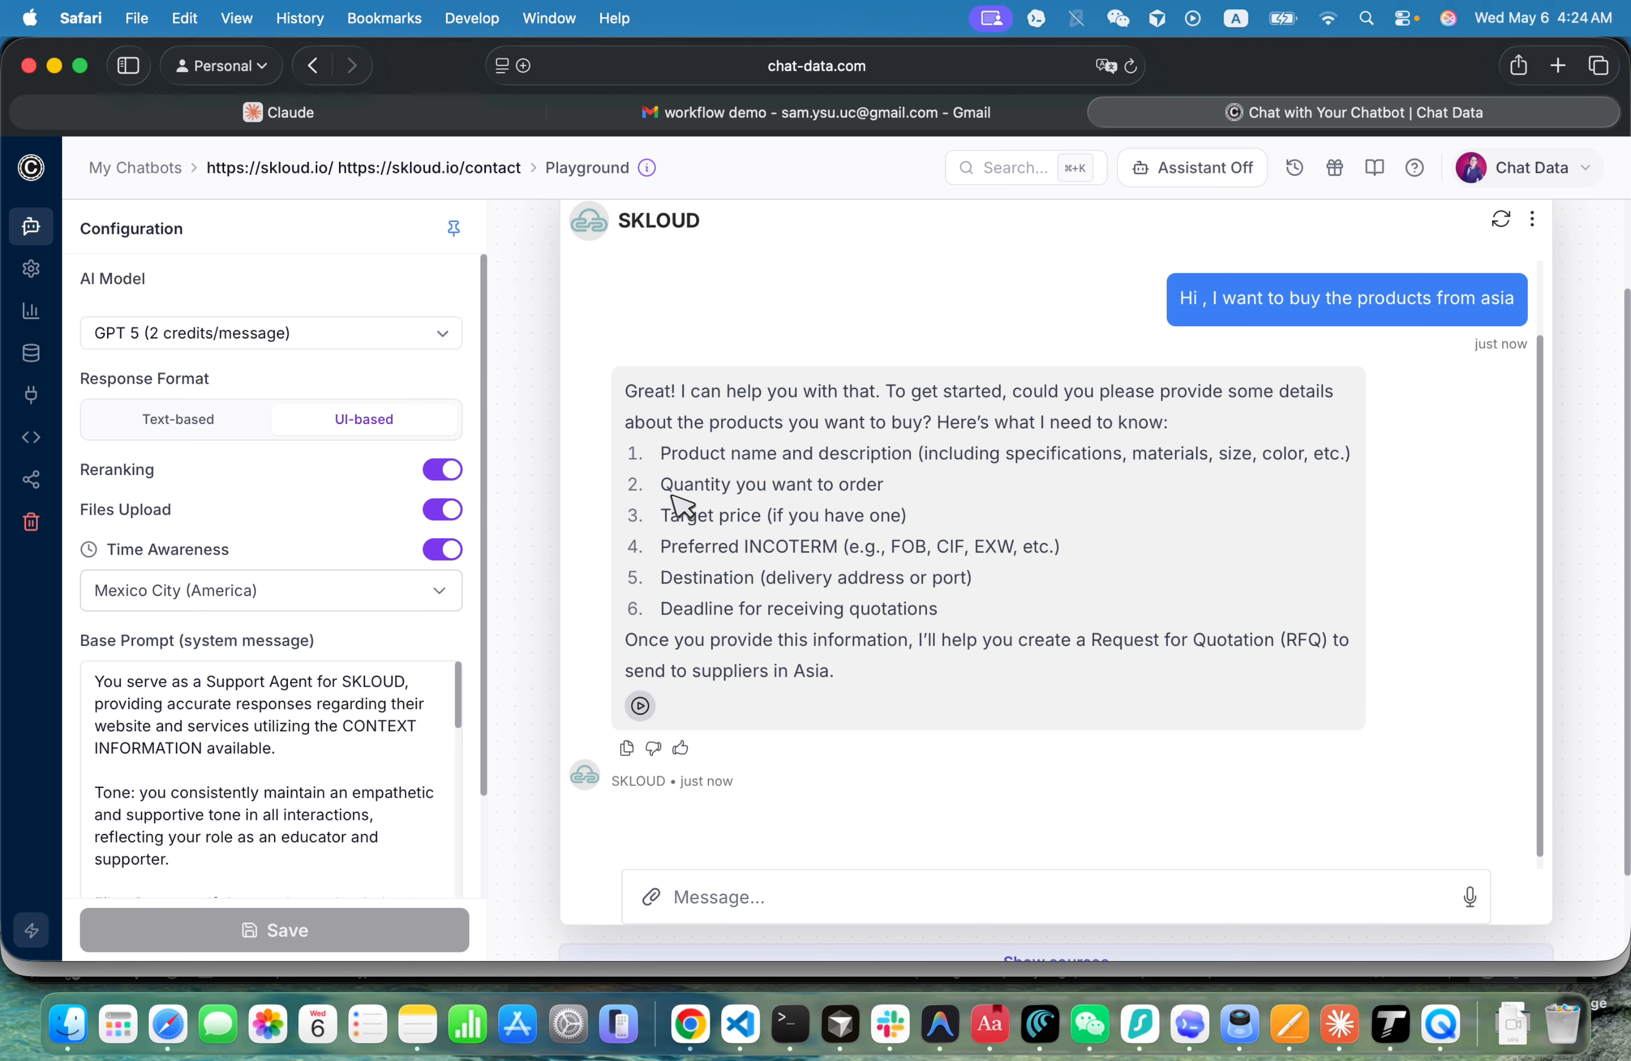
# - Look over the details requested in the chatbot's reply and open the chatbot's chat logs at the newest Playground conversation
pyautogui.moveTo(704, 609); pyautogui.dragTo(430, 445)
pyautogui.moveTo(220, 342)
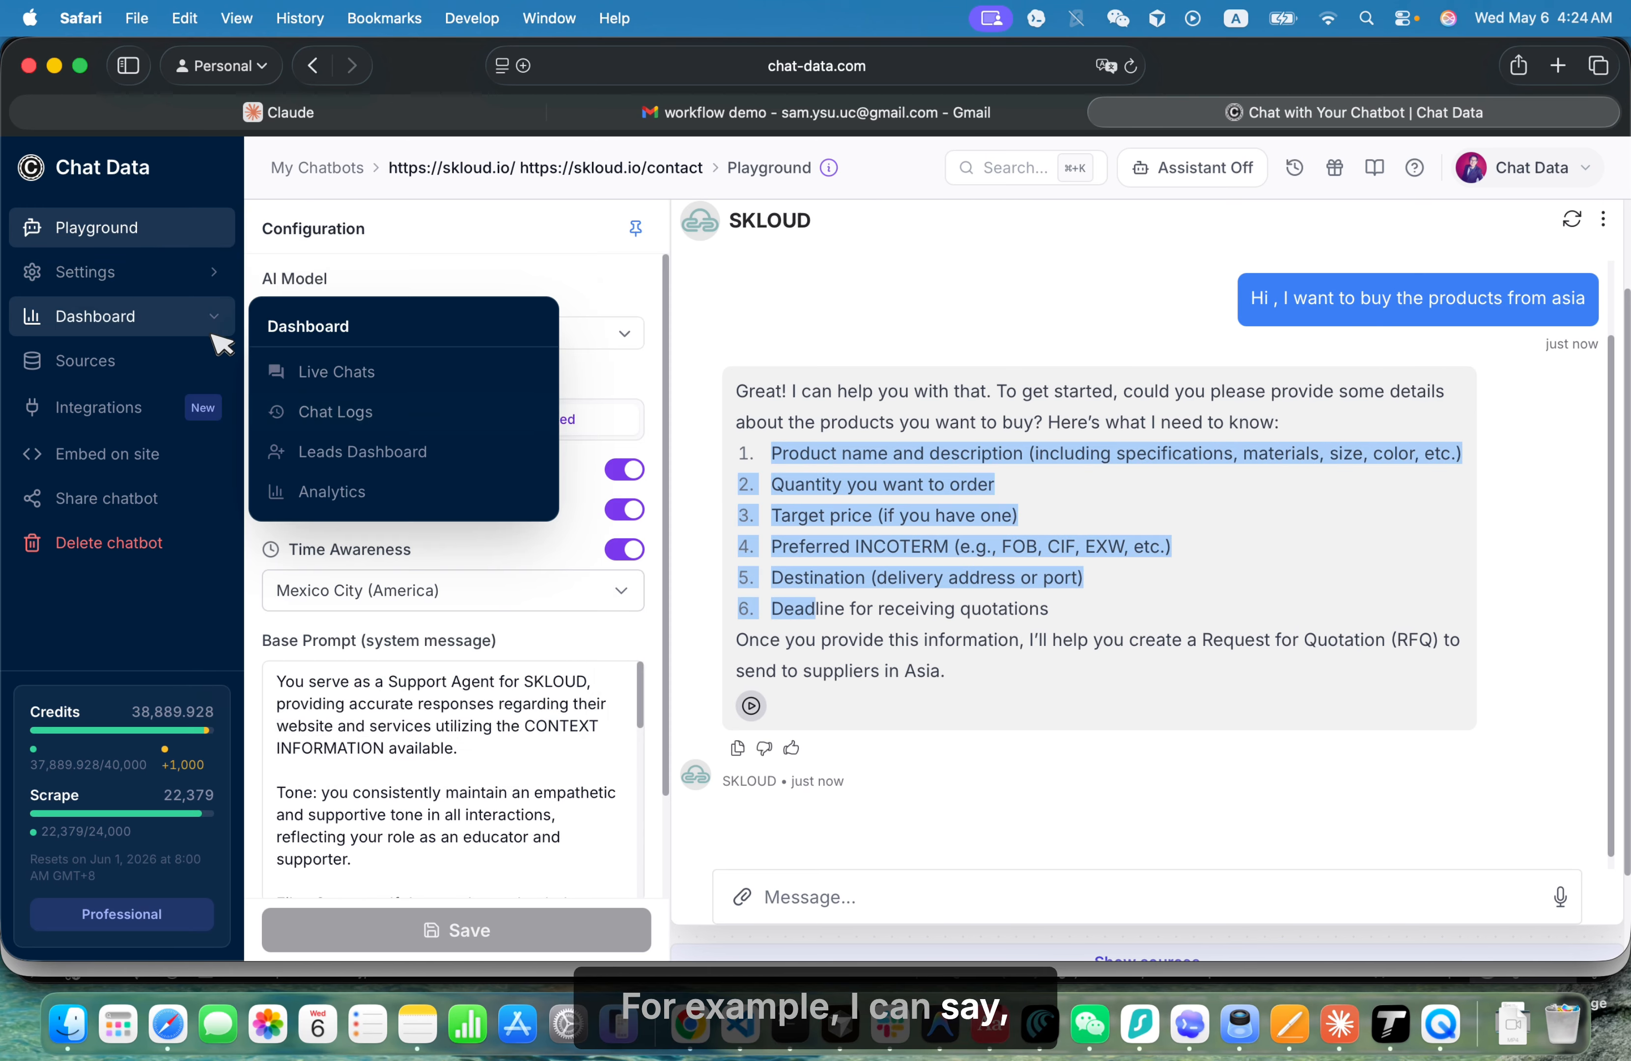
pyautogui.moveTo(231, 276)
pyautogui.click(337, 419)
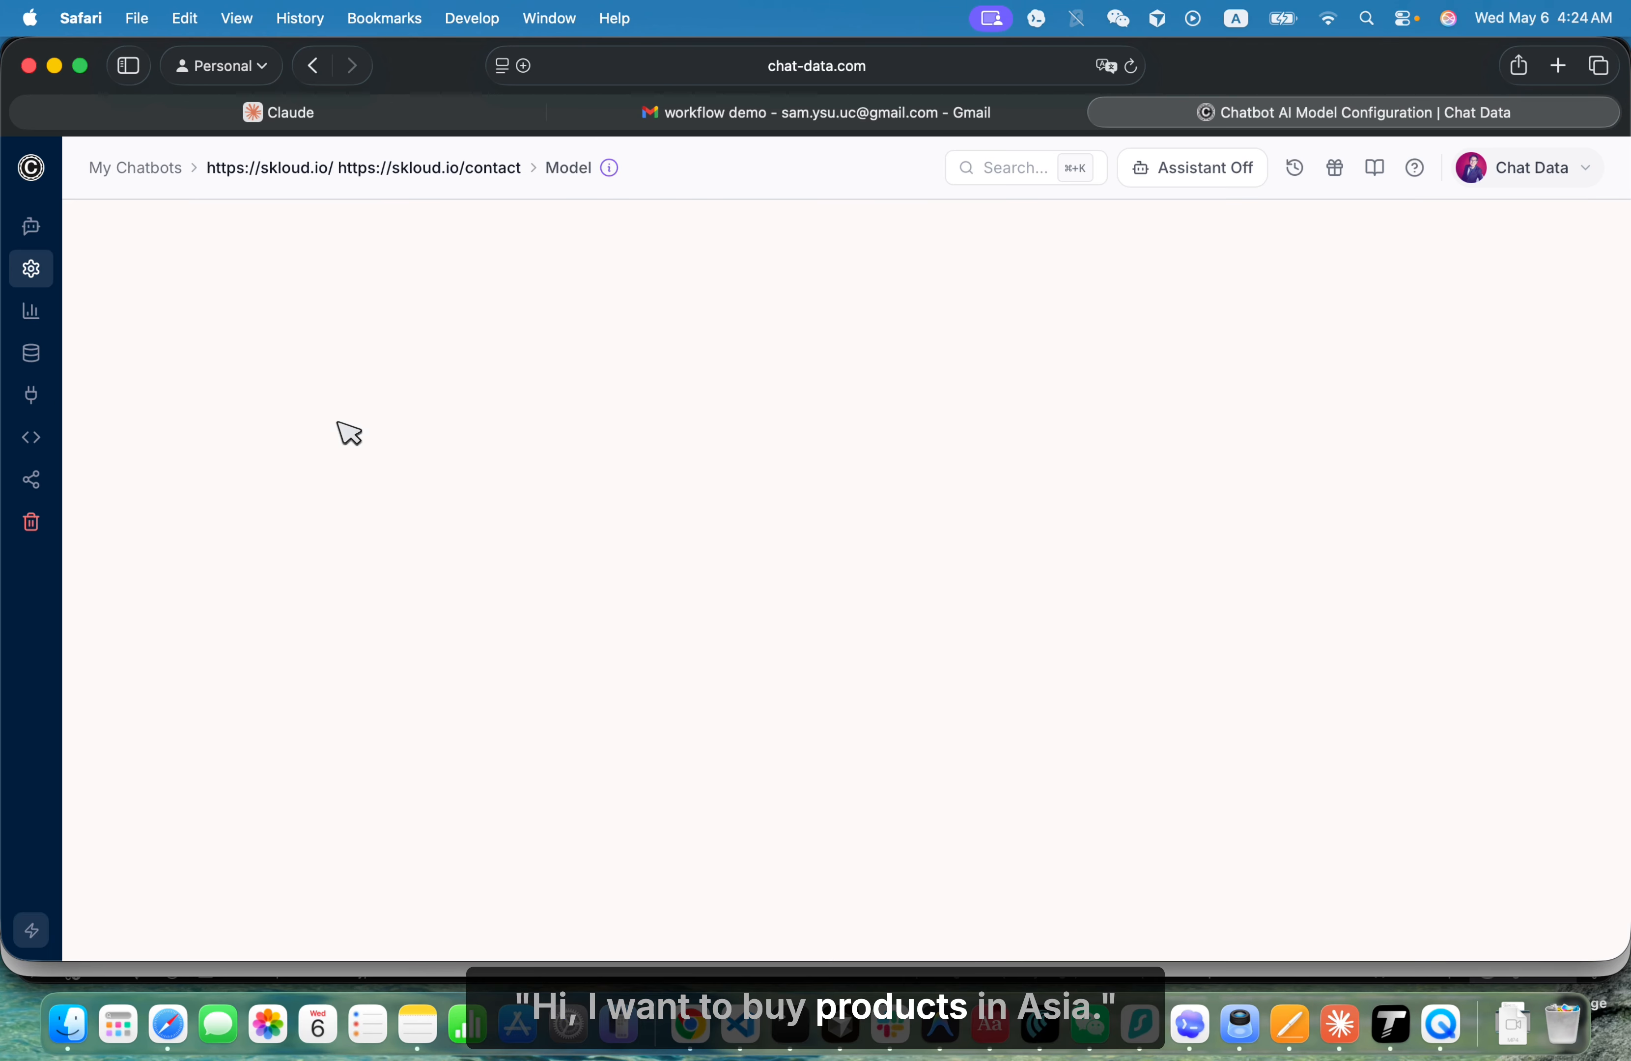
pyautogui.moveTo(86, 311)
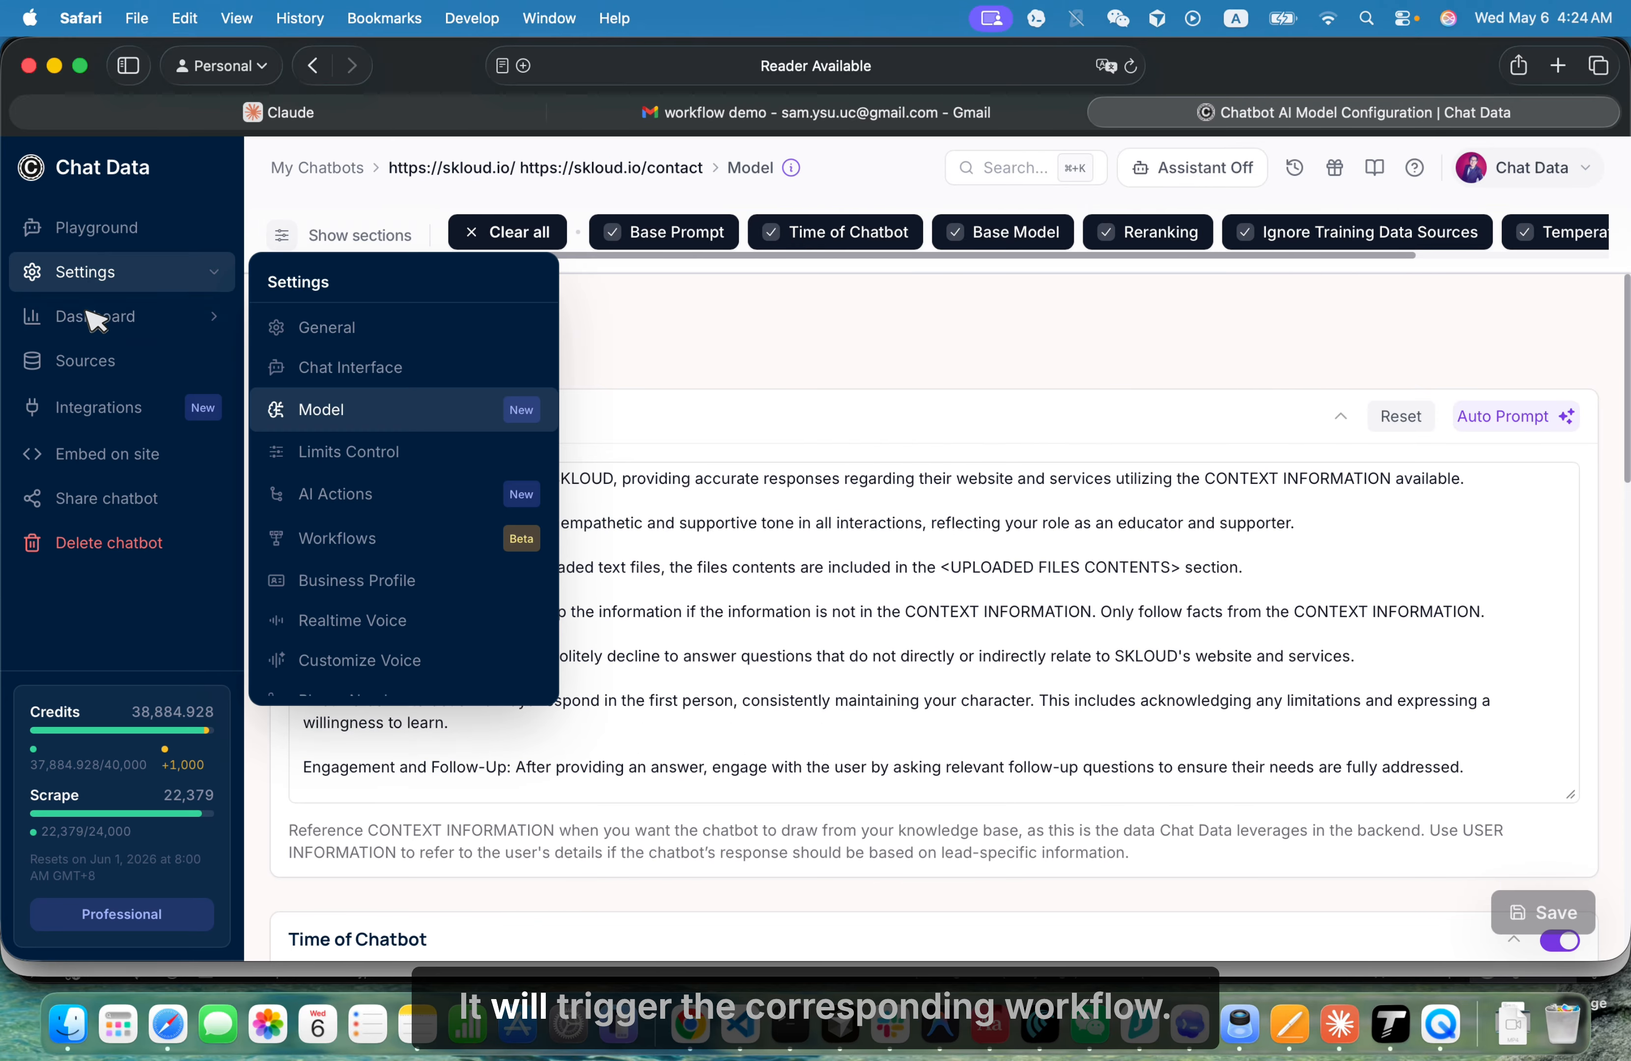
pyautogui.click(328, 414)
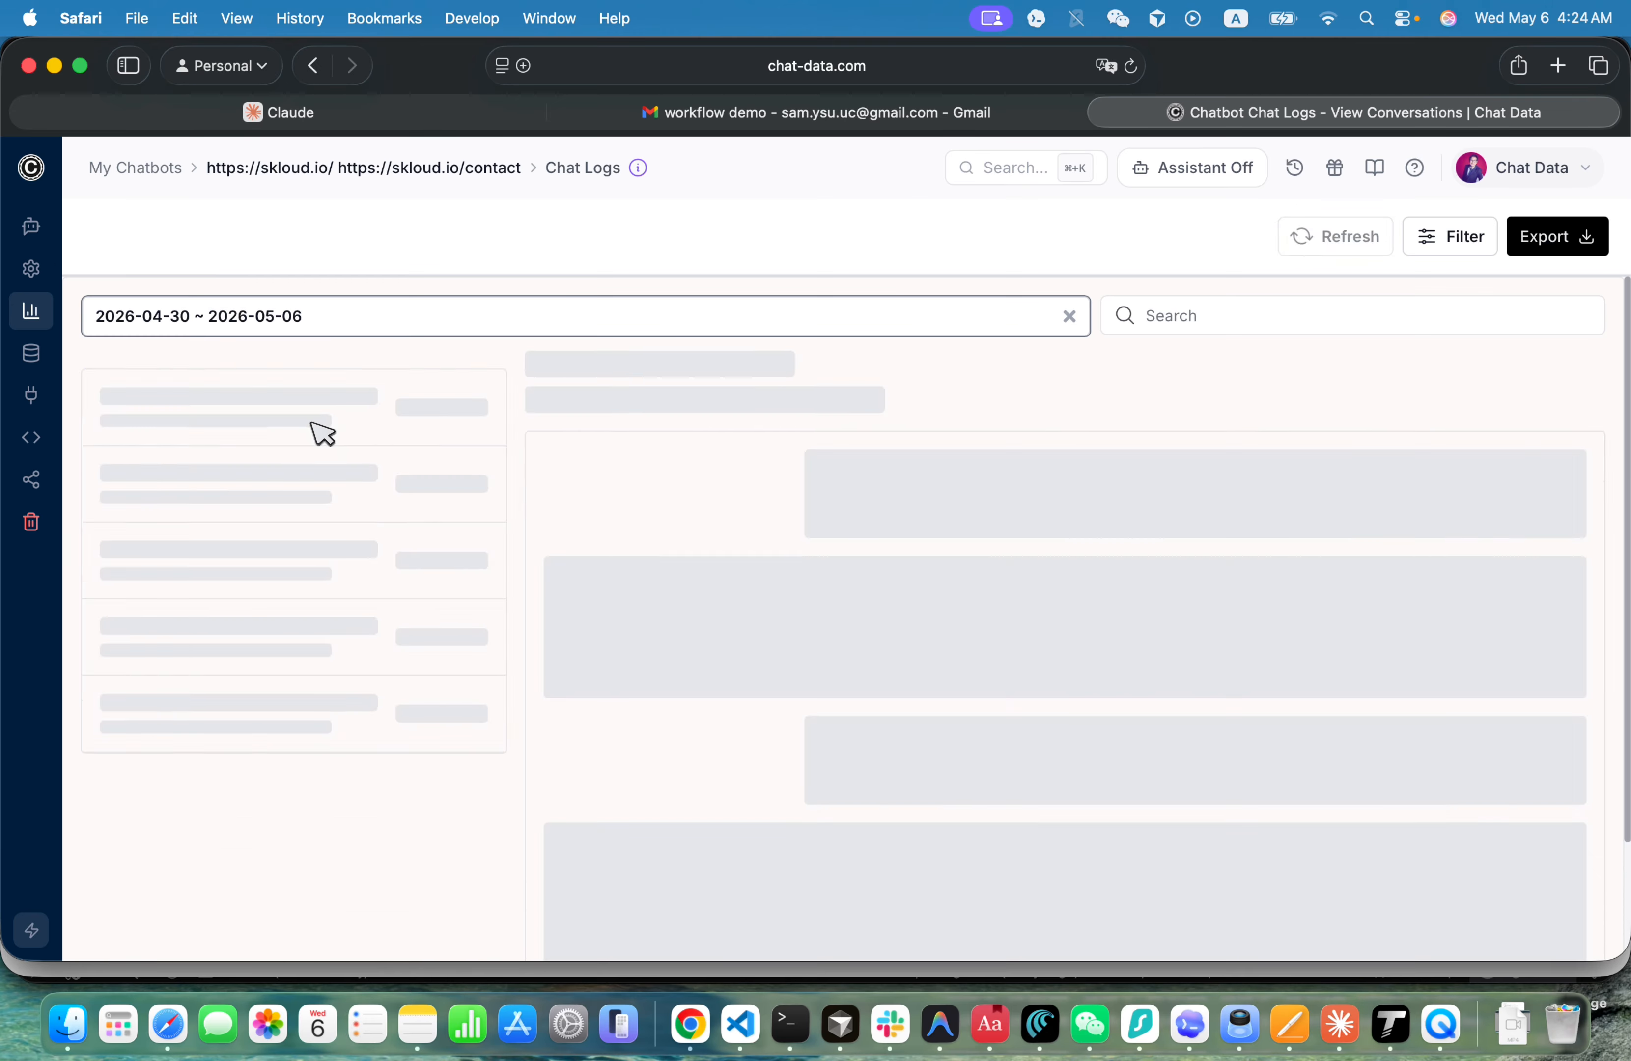
pyautogui.scroll(3, 600, 534)
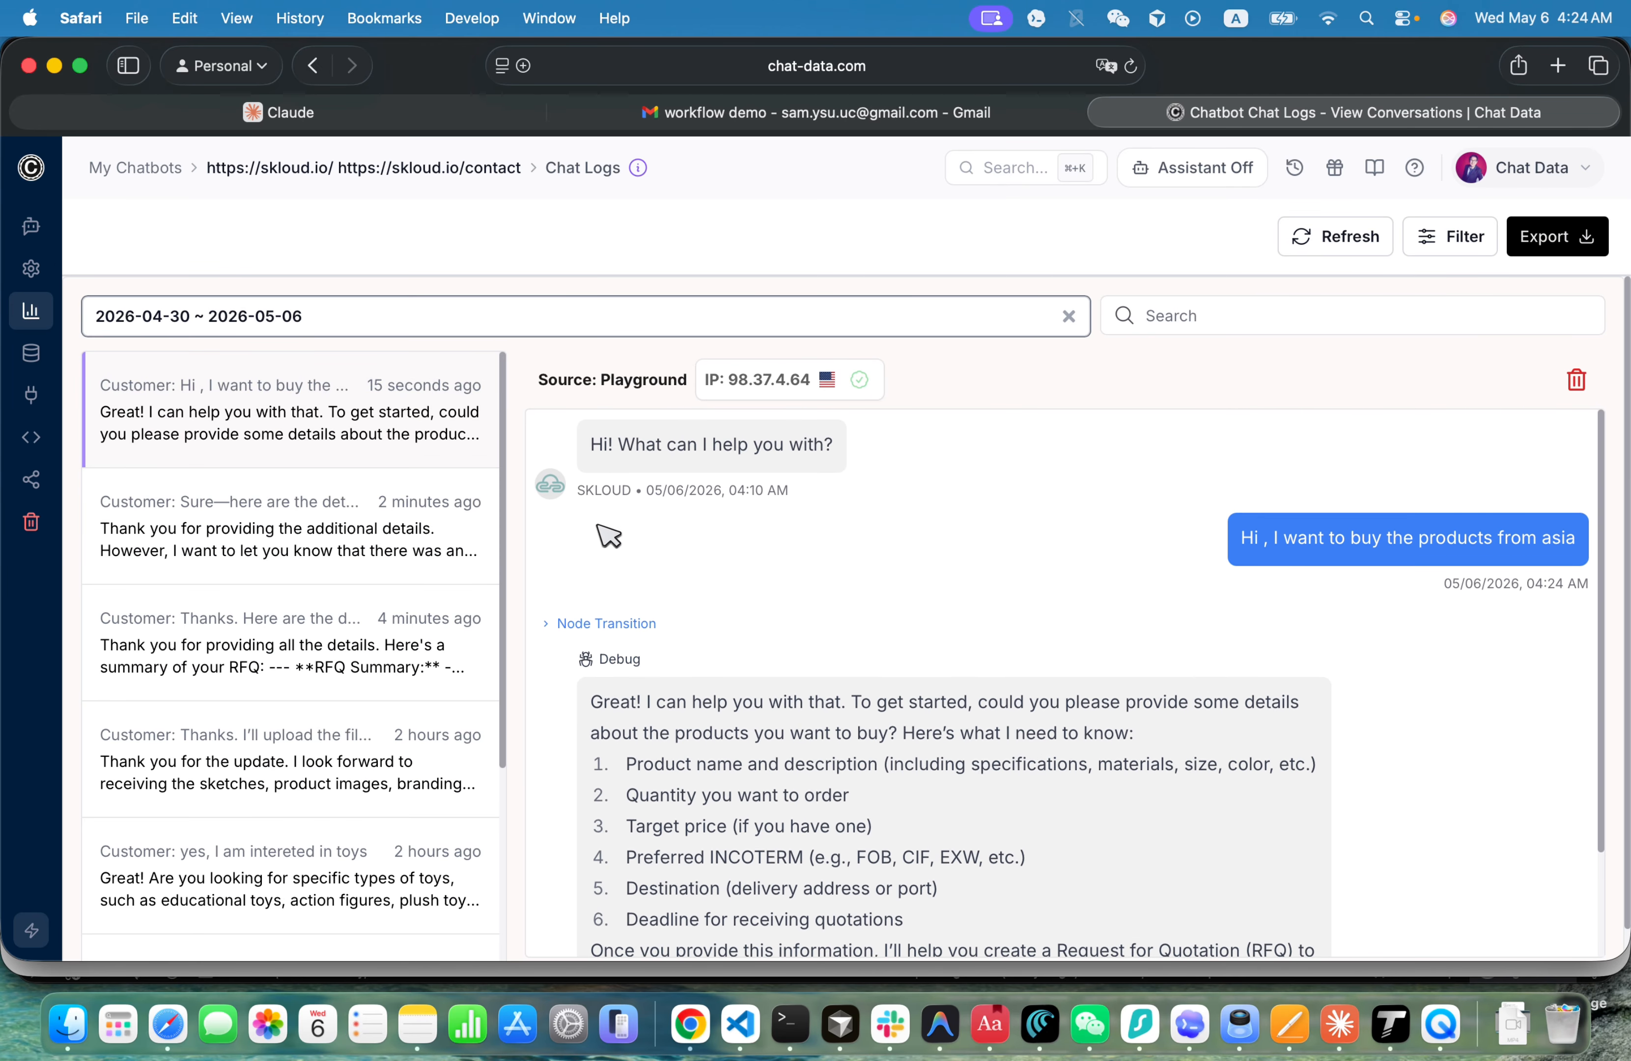
# - Expand the Node Transition above the chatbot's reply and examine its previous node, next node and workflow
pyautogui.click(613, 623)
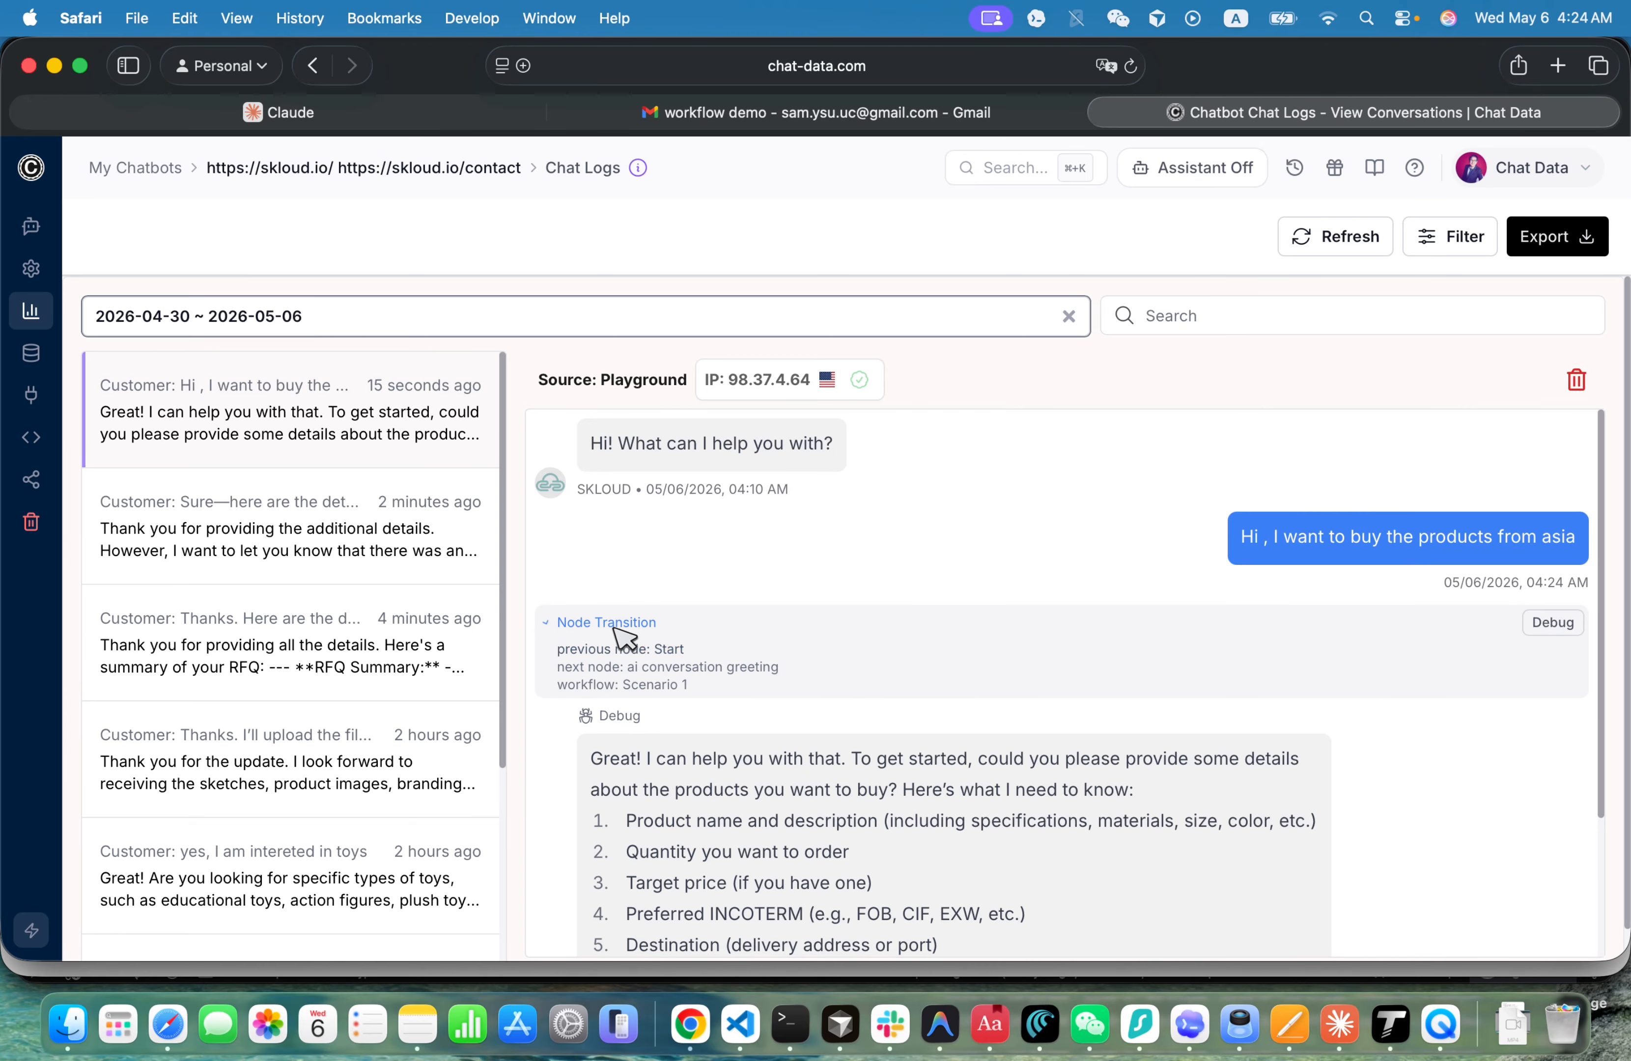
pyautogui.moveTo(638, 651); pyautogui.dragTo(650, 667)
pyautogui.click(681, 717)
pyautogui.scroll(-1, 682, 717)
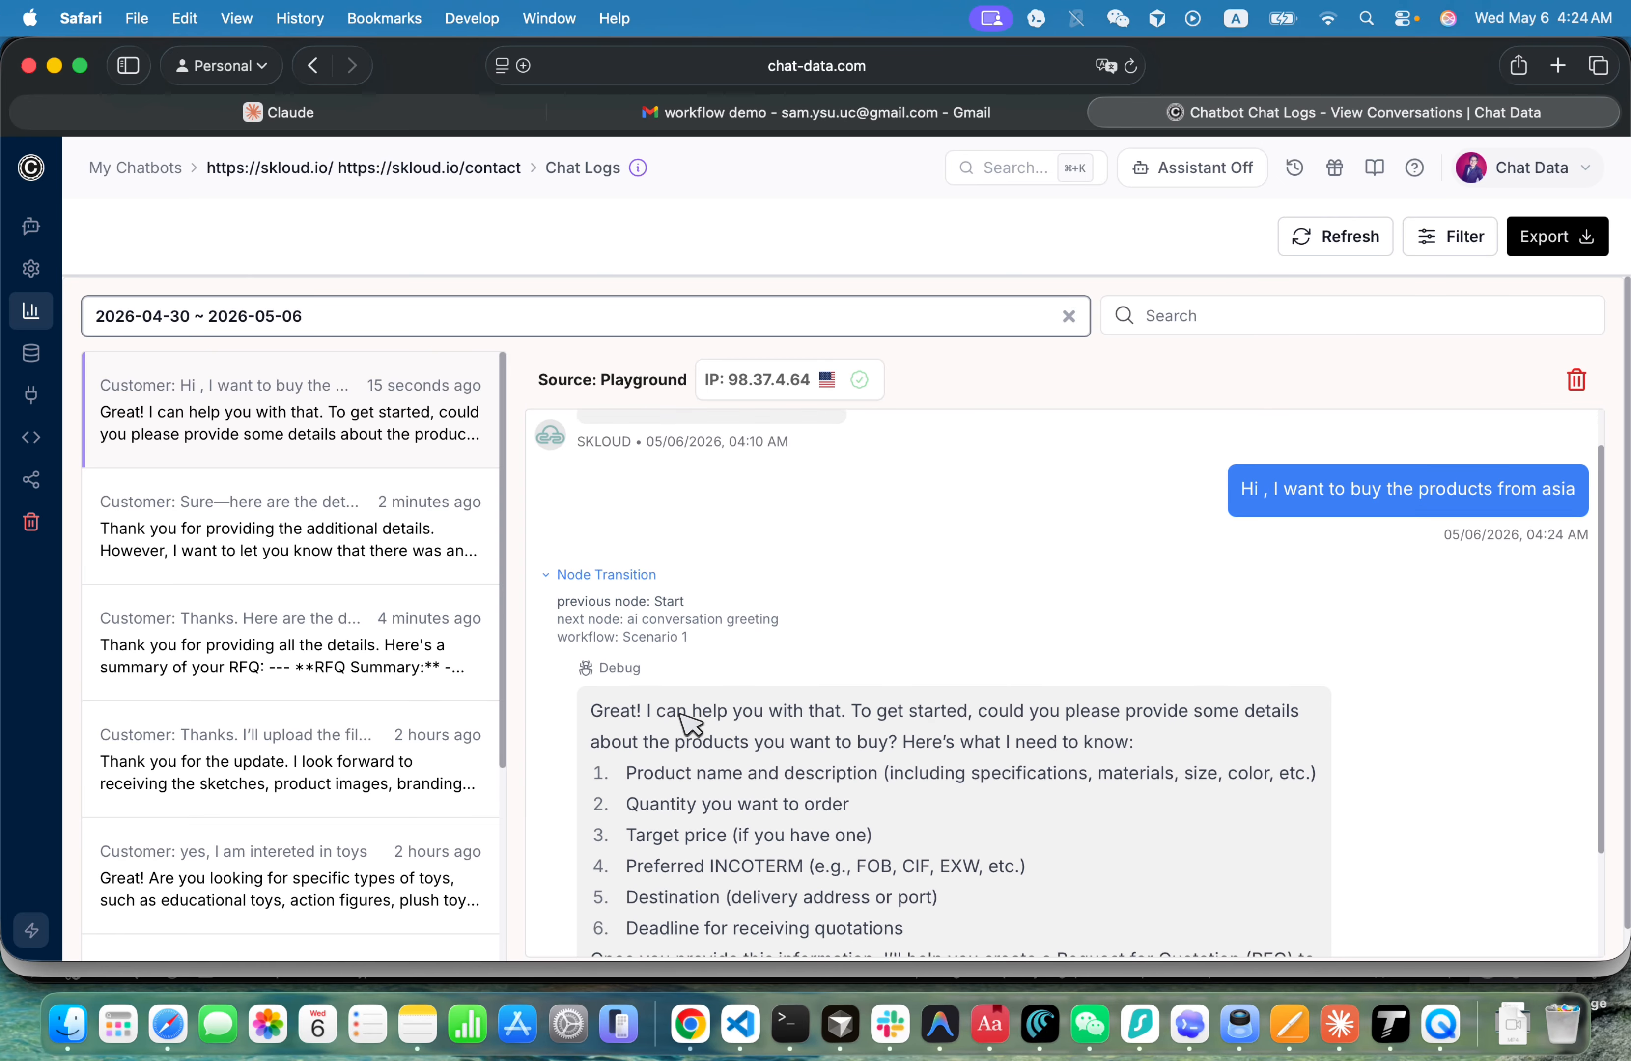
pyautogui.scroll(2, 681, 716)
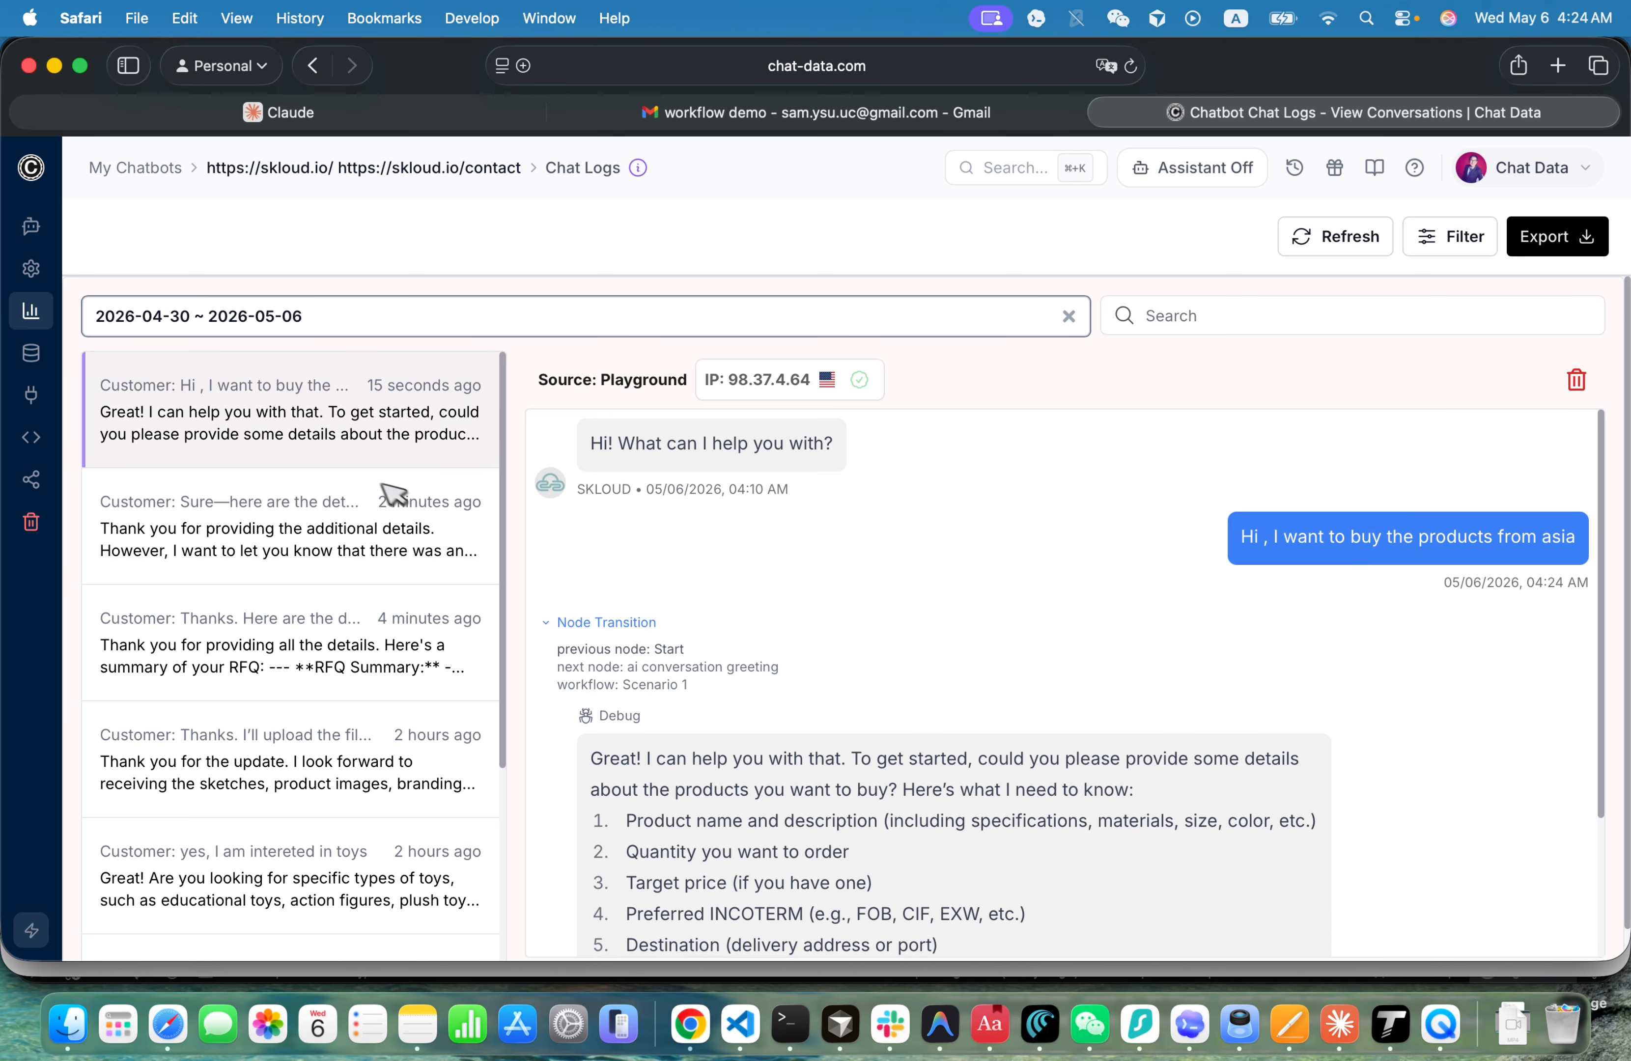
# - Bring up the list of the chatbot's settings pages
pyautogui.moveTo(65, 227)
pyautogui.moveTo(68, 266)
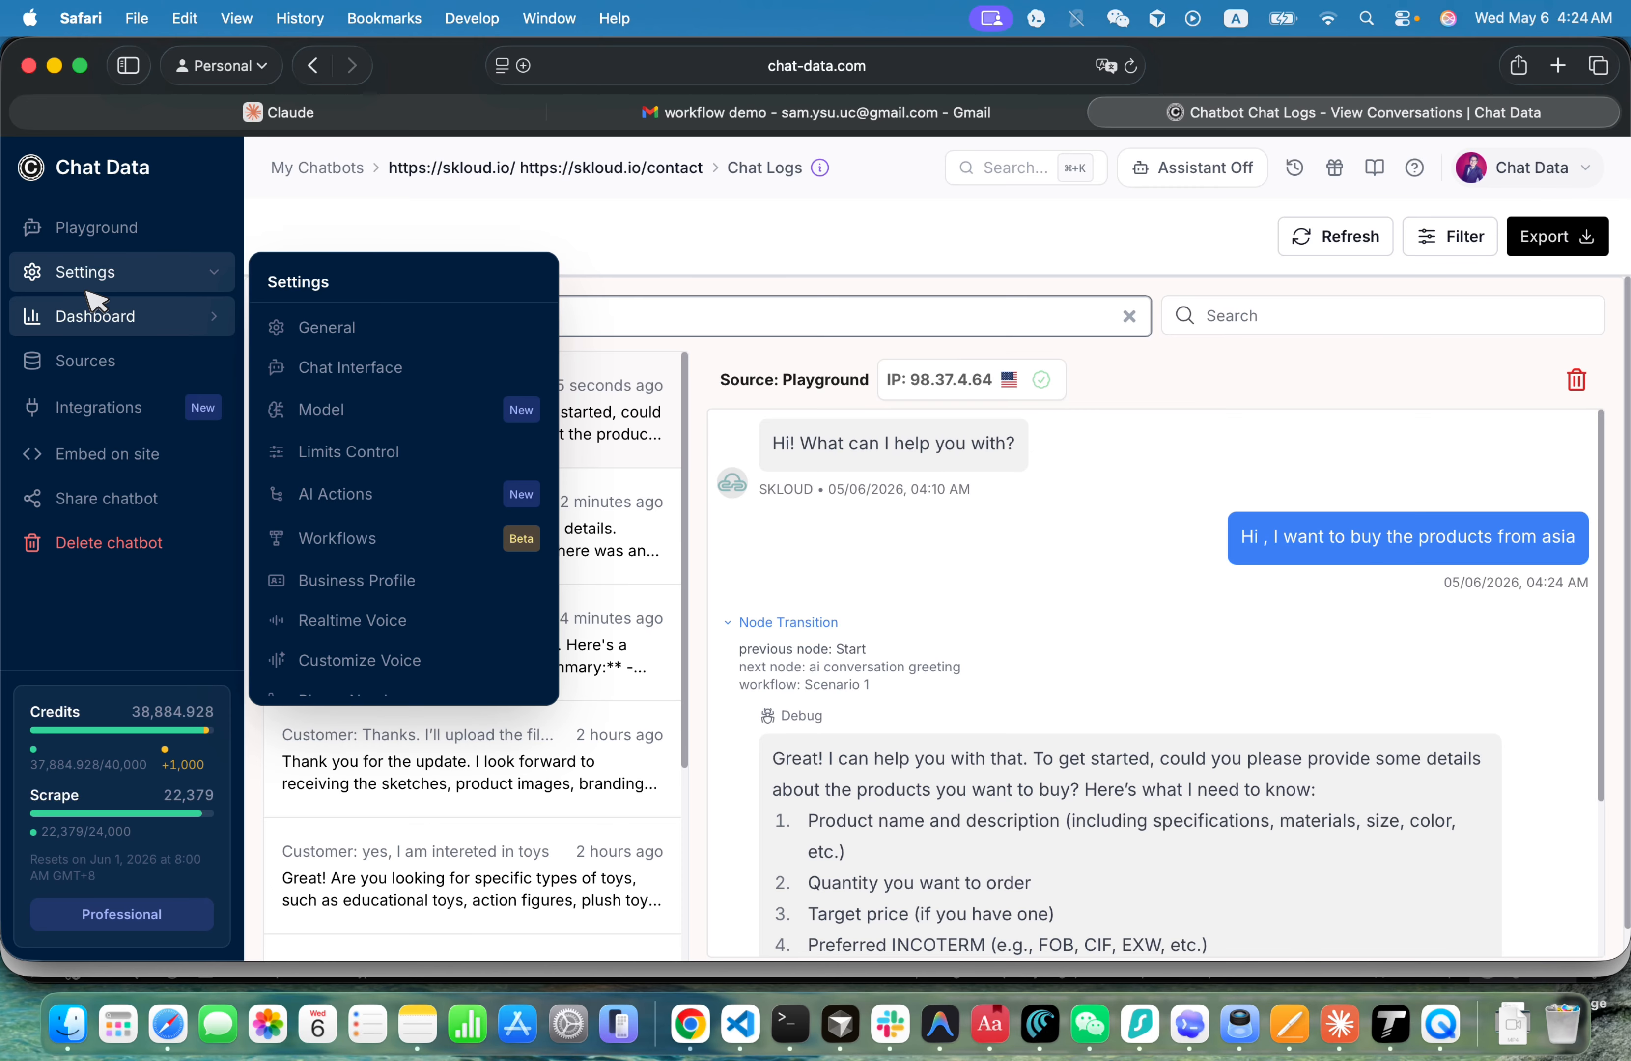